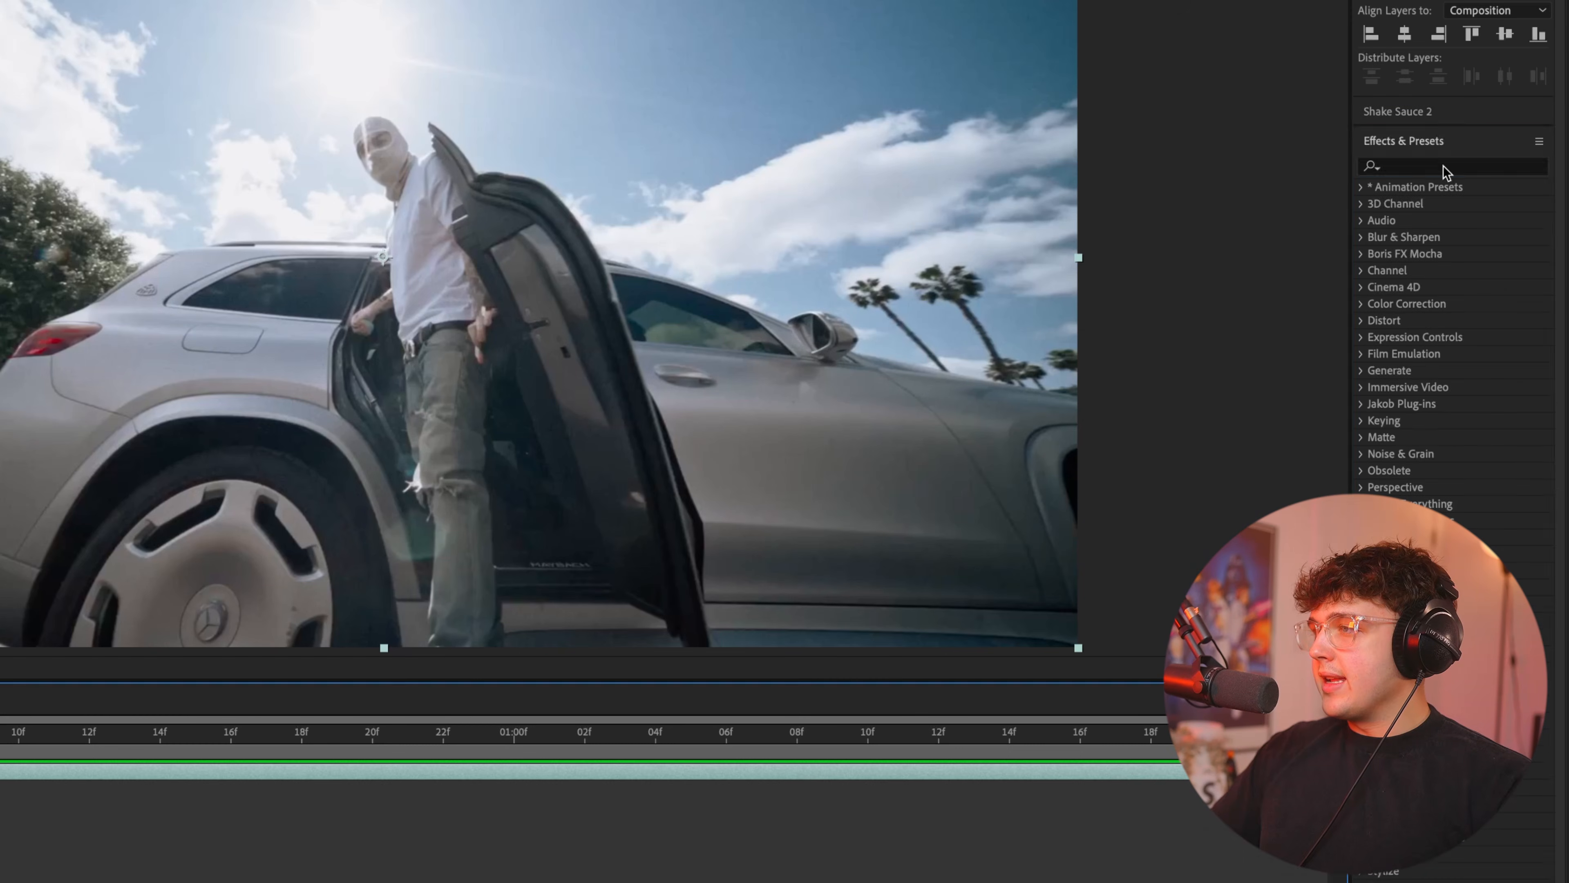
Apply the Timewarp effect to the clip and set its Speed to 100.
{"action": "left_click", "coordinate": [1417, 167]}
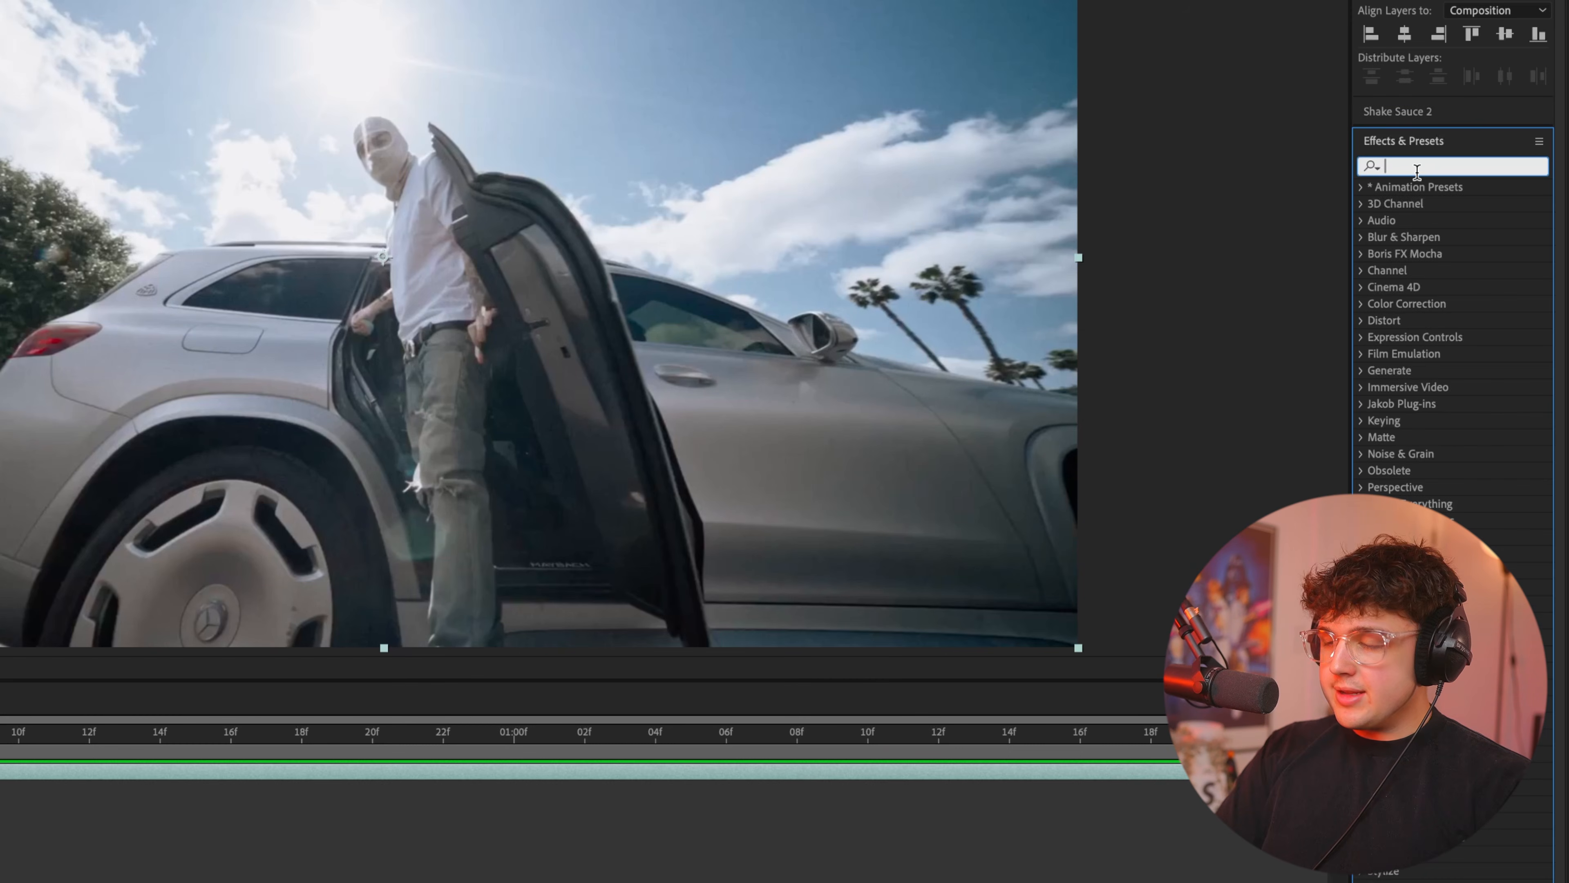
{"action": "type", "text": "transform"}
{"action": "left_click", "coordinate": [1433, 235]}
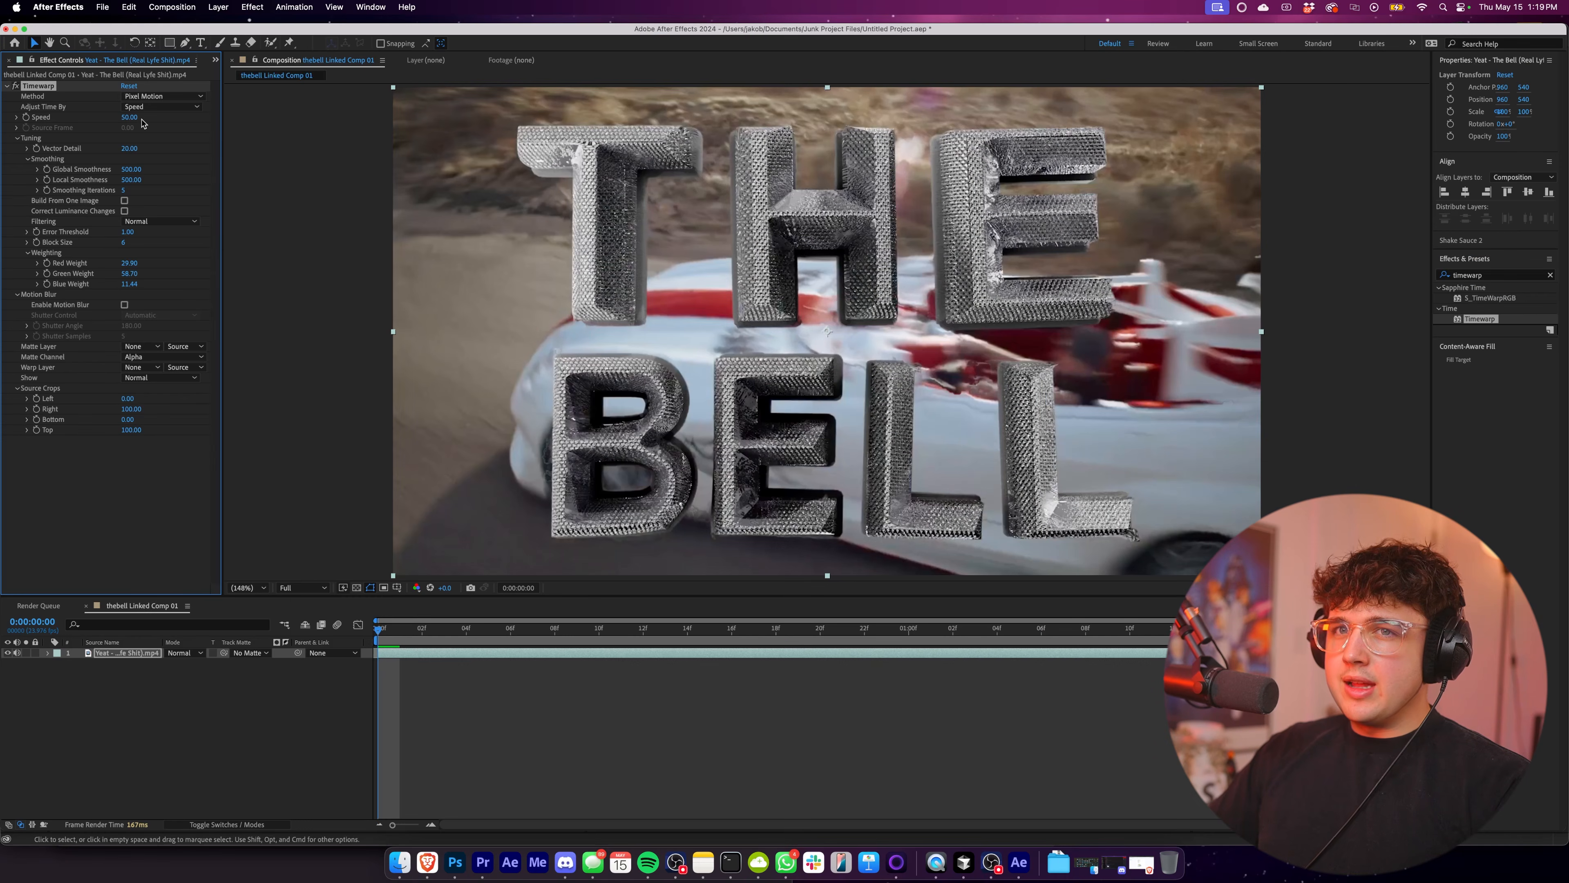
{"action": "left_click_drag", "start_coordinate": [396, 628], "coordinate": [1105, 645]}
{"action": "left_click", "coordinate": [129, 117]}
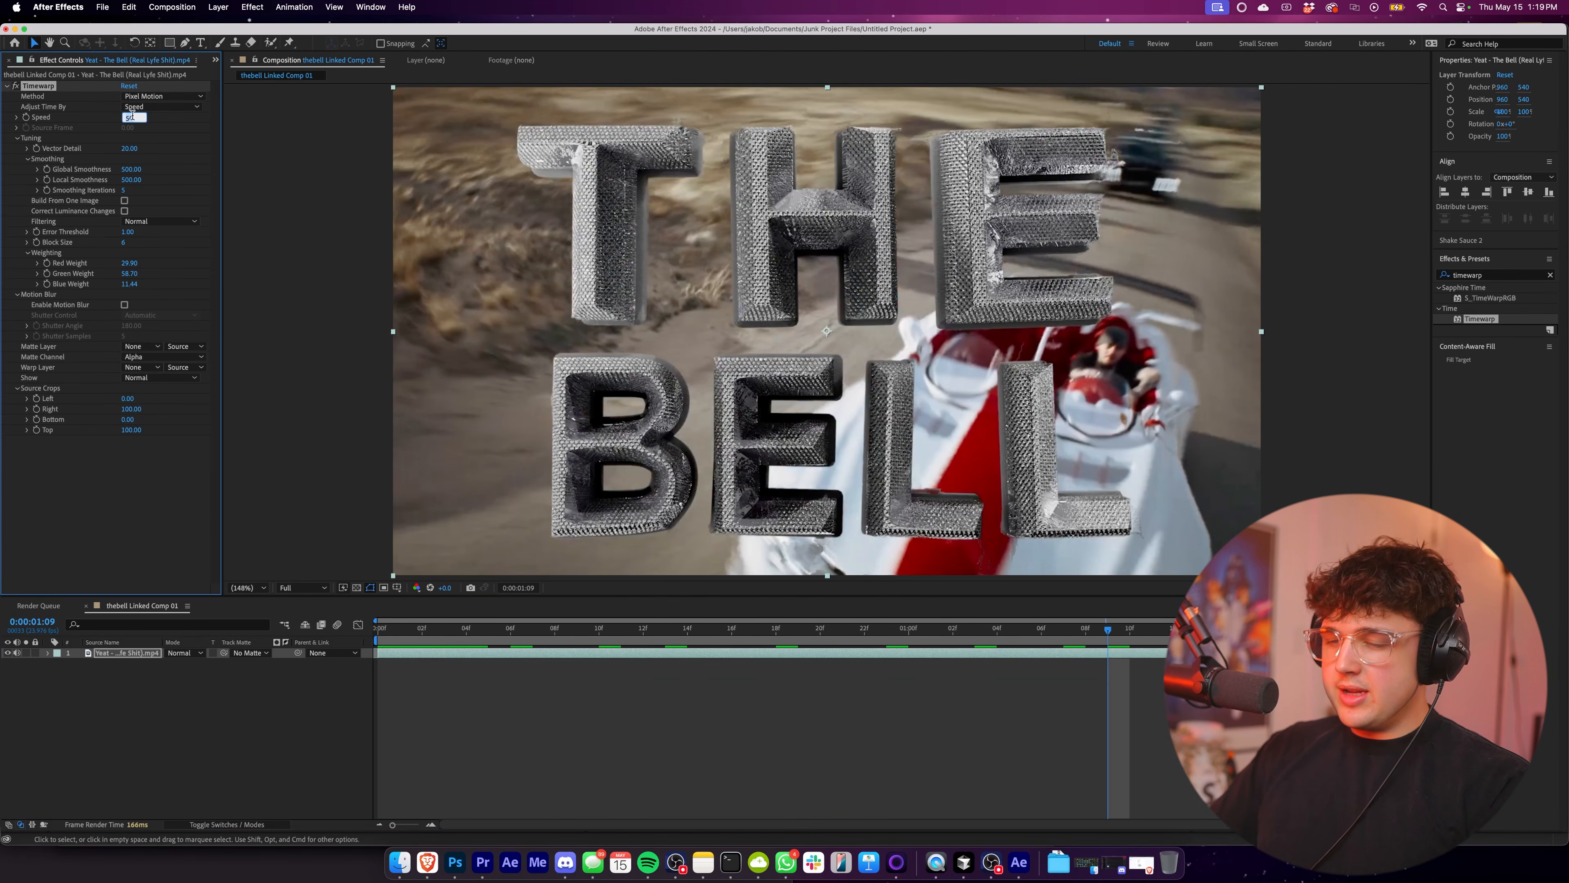
{"action": "type", "text": "100"}
{"action": "key", "text": "Return"}
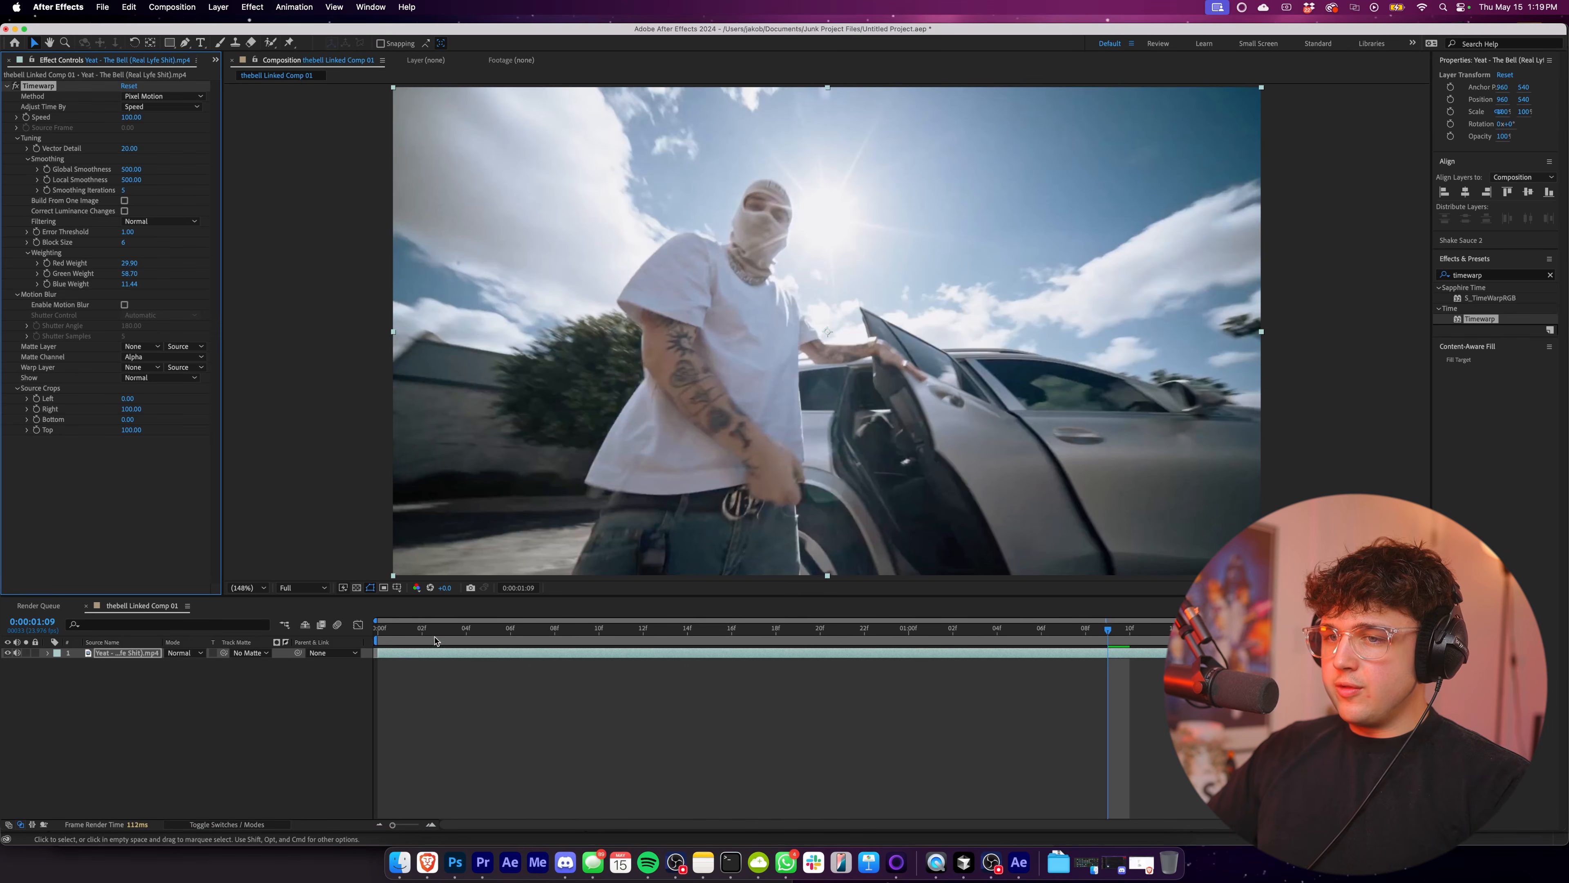
Keyframe the Timewarp Speed at 100 on 0:00:00:17 and at 10 on 0:00:00:19.
{"action": "left_click_drag", "start_coordinate": [435, 640], "coordinate": [747, 616]}
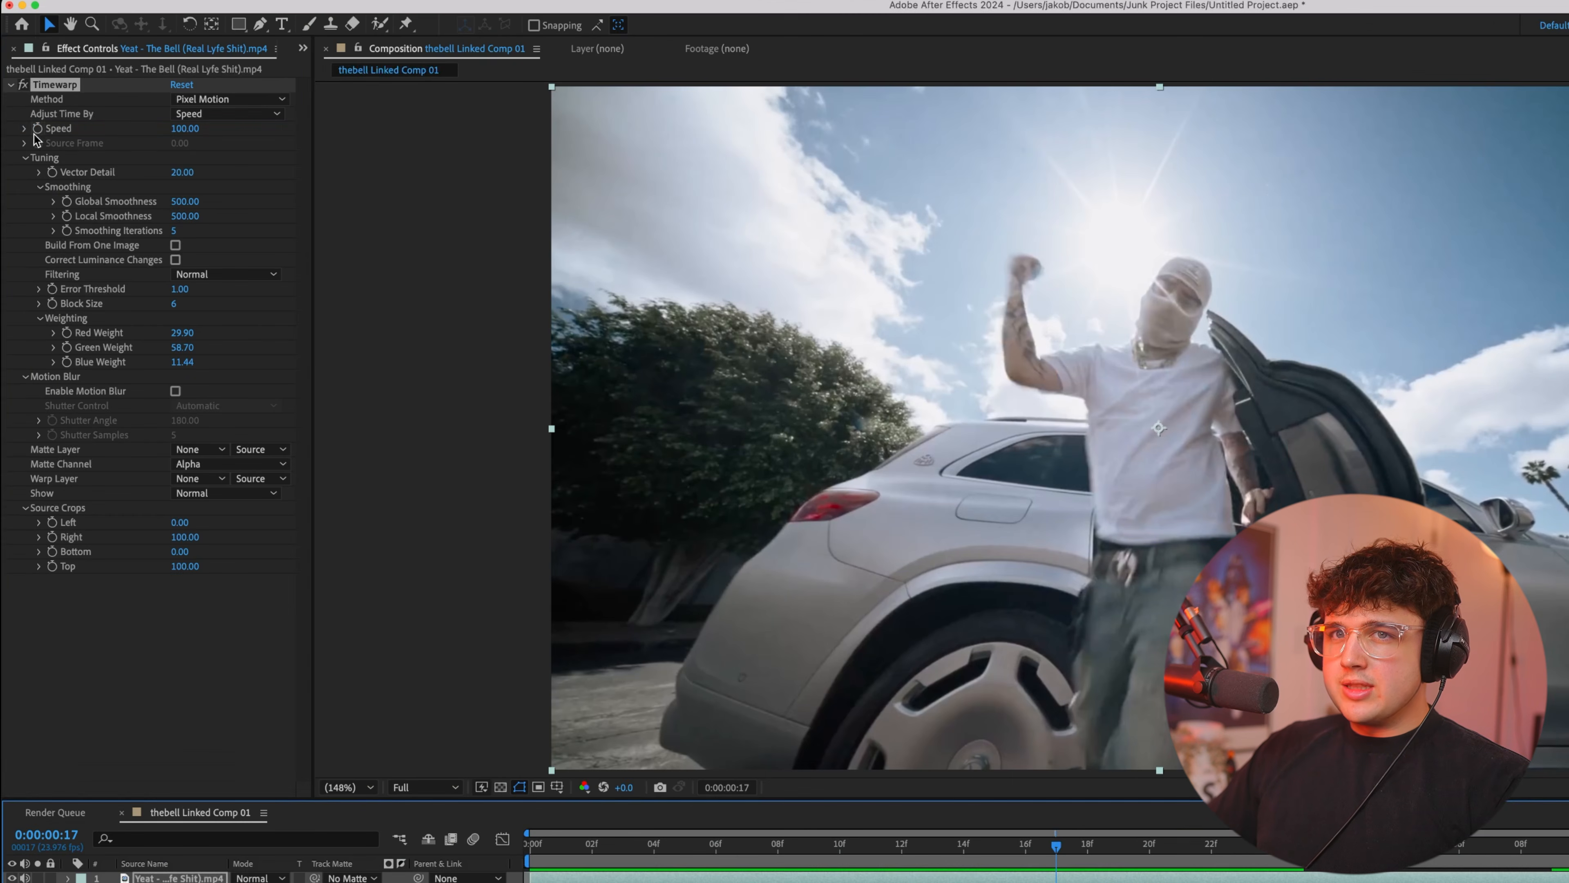
{"action": "left_click_drag", "start_coordinate": [1085, 845], "coordinate": [1110, 843]}
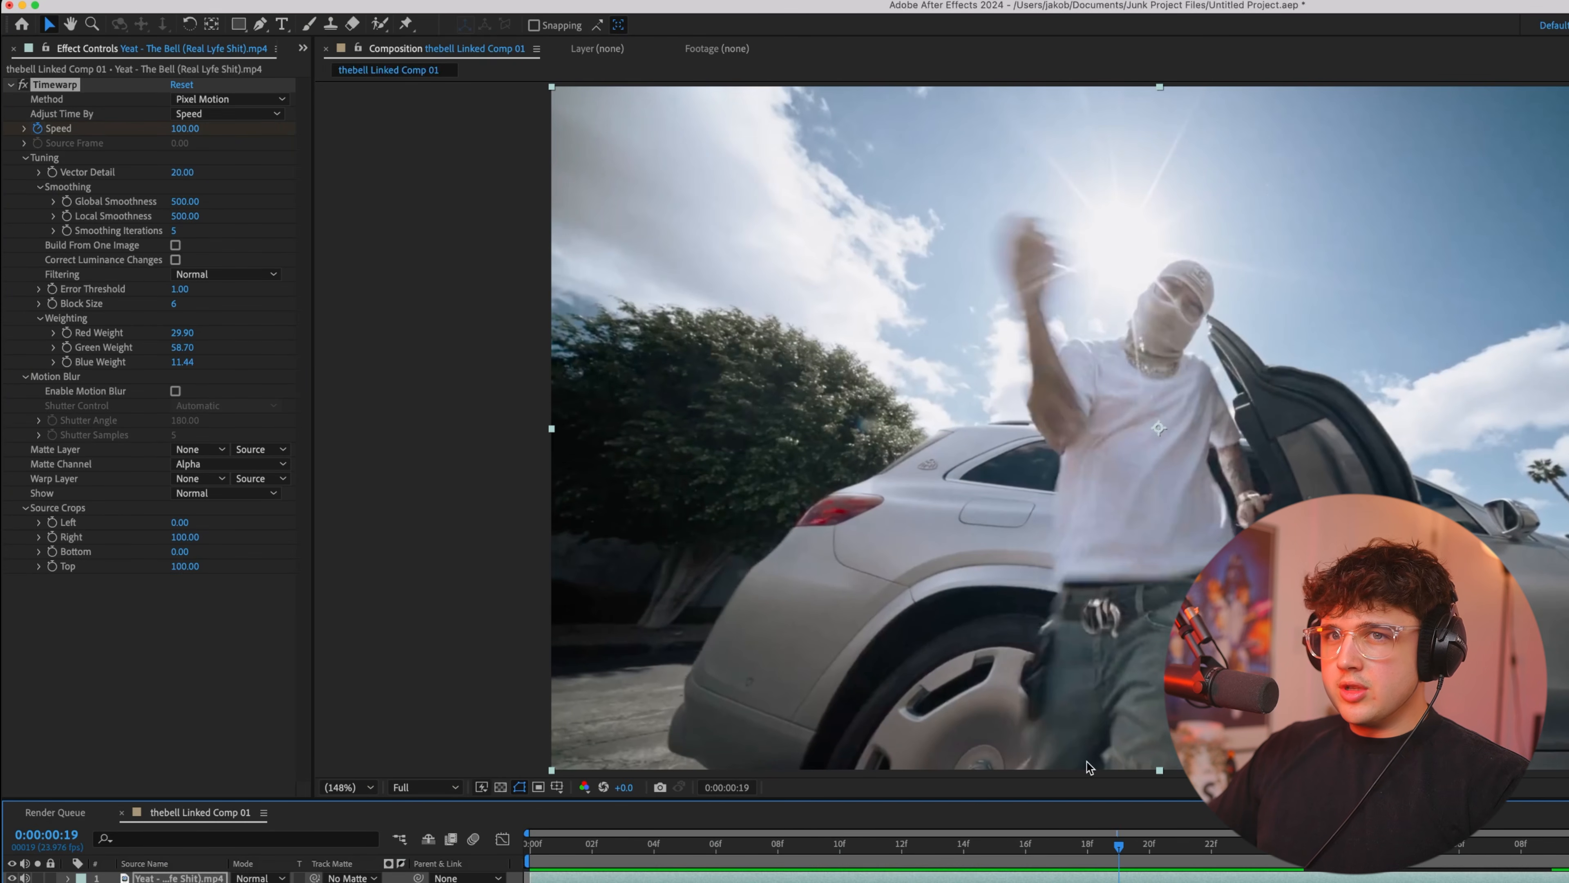
{"action": "left_click", "coordinate": [184, 129]}
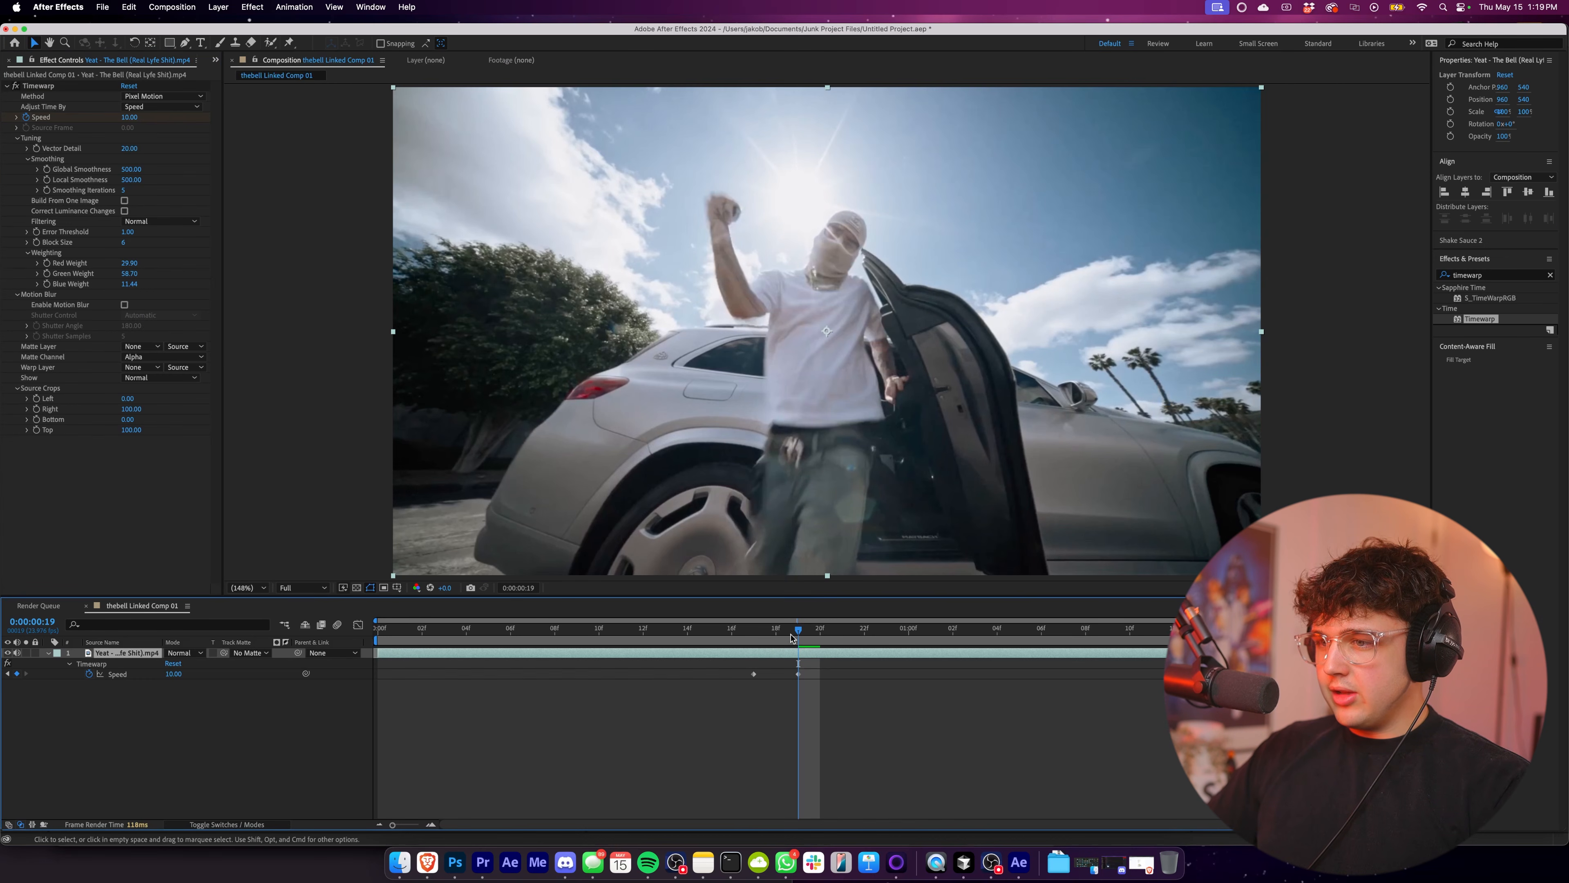
Set the Speed keyframe at 0:00:00:19 to 50 and preview the slowdown.
{"action": "mouse_move", "coordinate": [791, 637]}
{"action": "left_mouse_down"}
{"action": "mouse_move", "coordinate": [630, 637]}
{"action": "mouse_move", "coordinate": [1292, 649]}
{"action": "mouse_move", "coordinate": [788, 652]}
{"action": "left_mouse_up"}
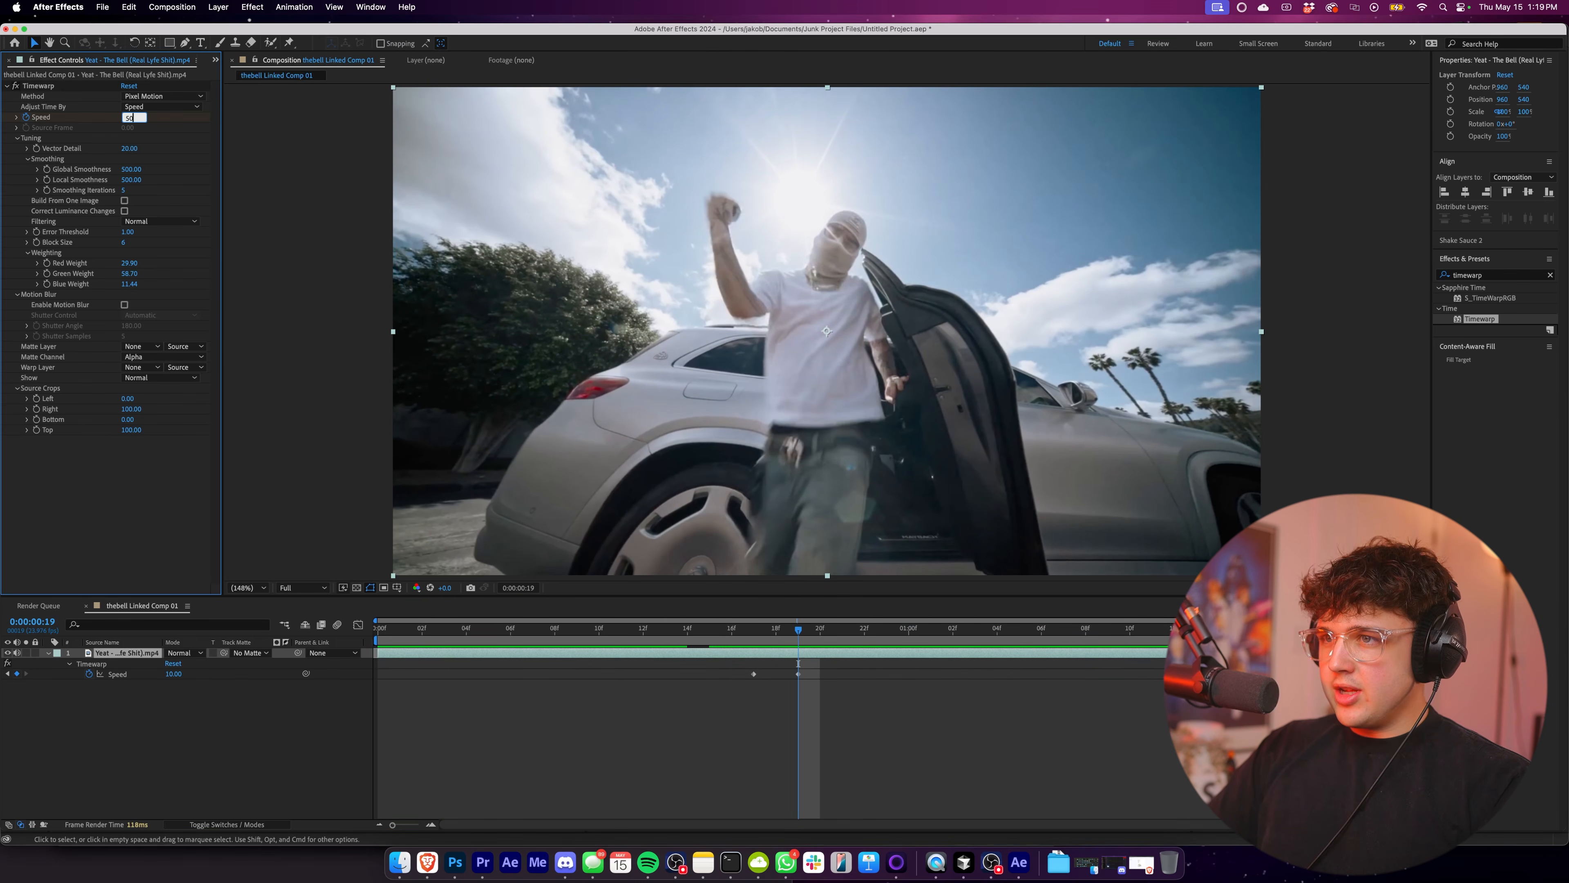
{"action": "type", "text": "50"}
{"action": "key", "text": "Return"}
{"action": "key", "text": "space"}
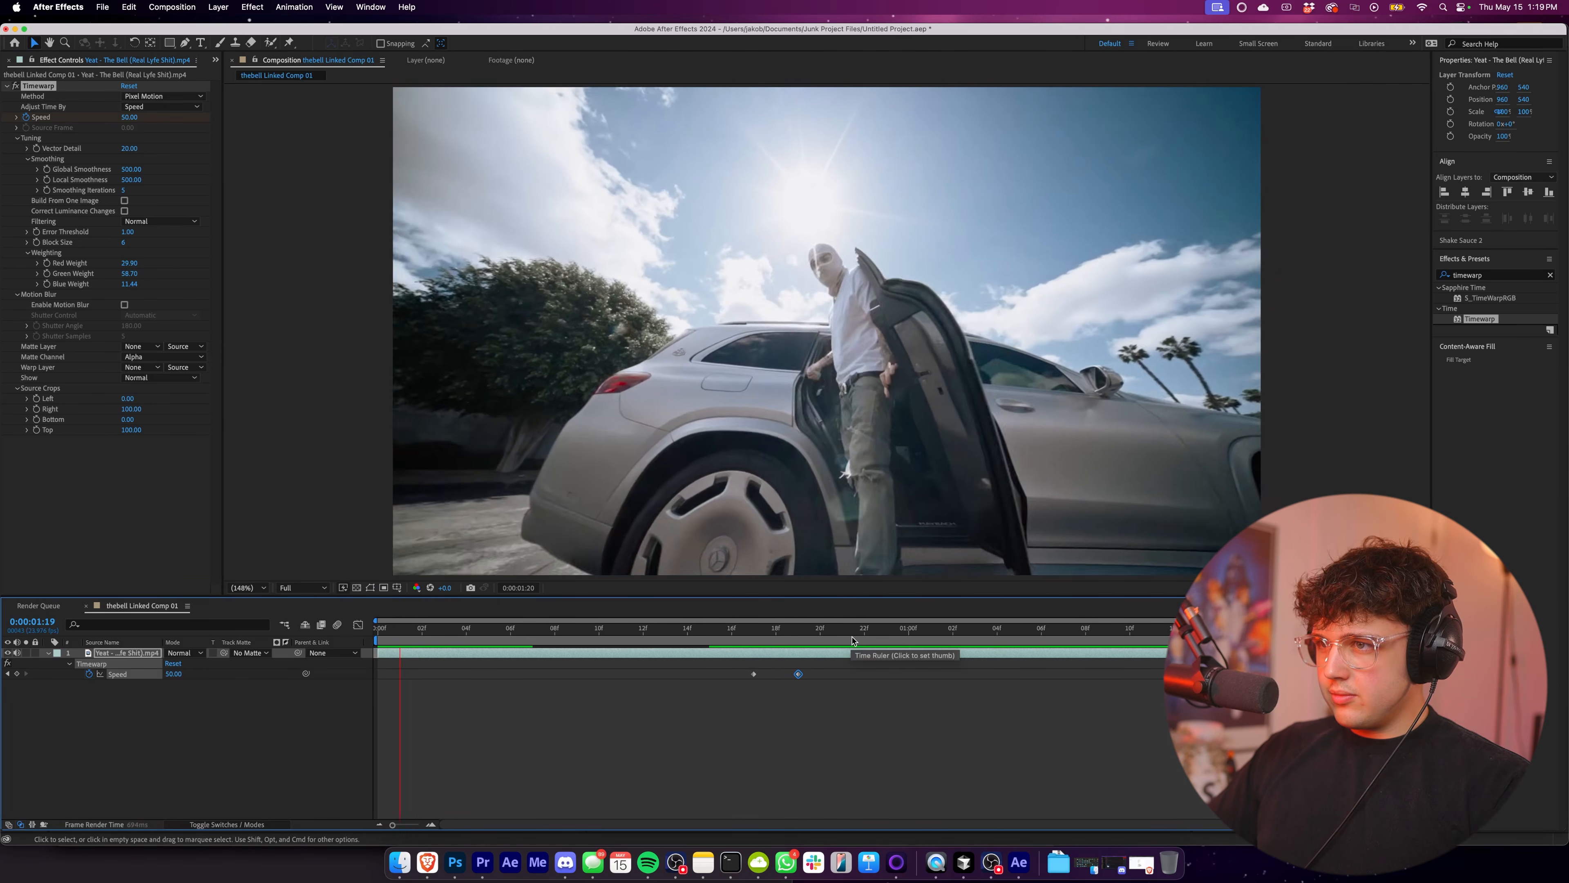
Remove the Speed keyframes at 0:00:00:17 and 0:00:00:19.
{"action": "left_click", "coordinate": [822, 640]}
{"action": "left_click", "coordinate": [805, 685]}
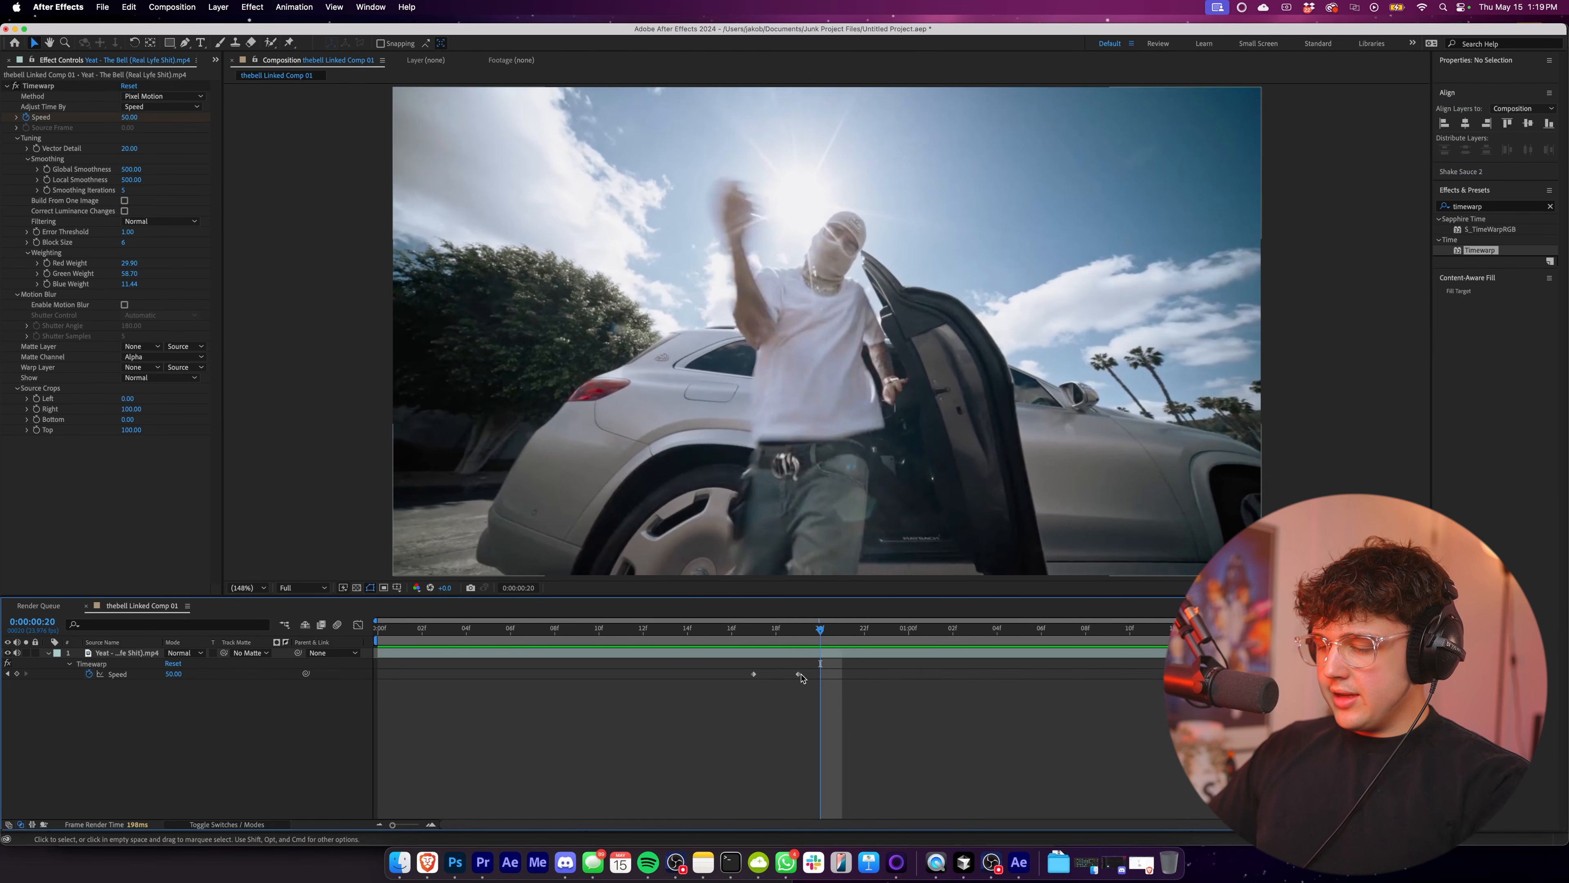
{"action": "left_click", "coordinate": [777, 639]}
{"action": "left_click_drag", "start_coordinate": [870, 682], "coordinate": [922, 674]}
Keyframe the Timewarp Speed at 100 on 0:00:01:01 and at 50 on 0:00:01:06, then preview the clip.
{"action": "key", "text": "space"}
{"action": "left_click", "coordinate": [931, 646]}
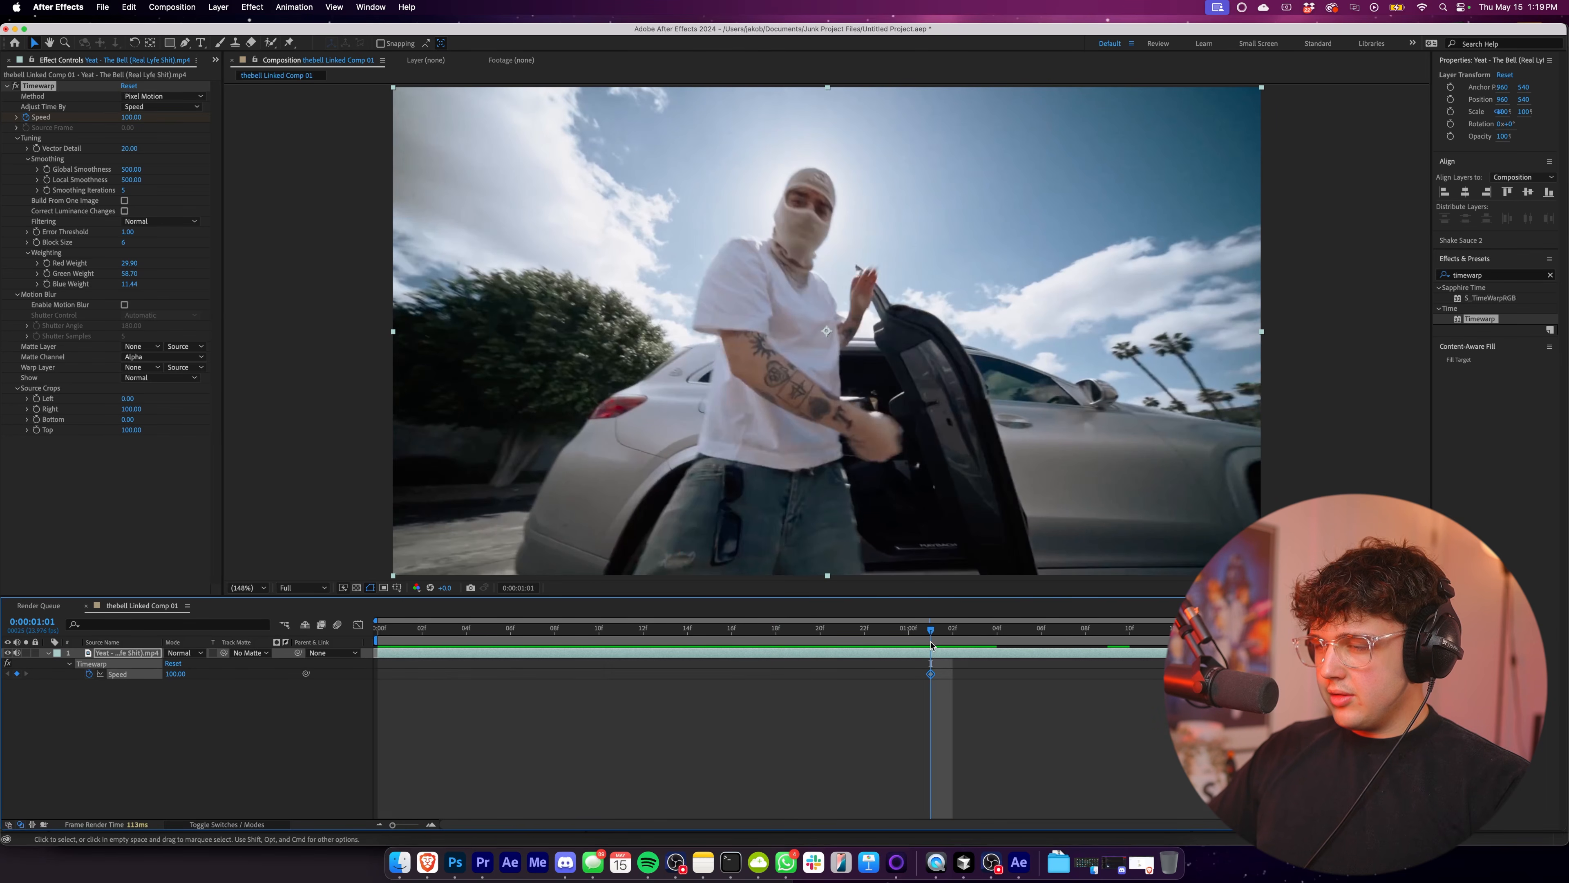
{"action": "left_click", "coordinate": [1041, 640]}
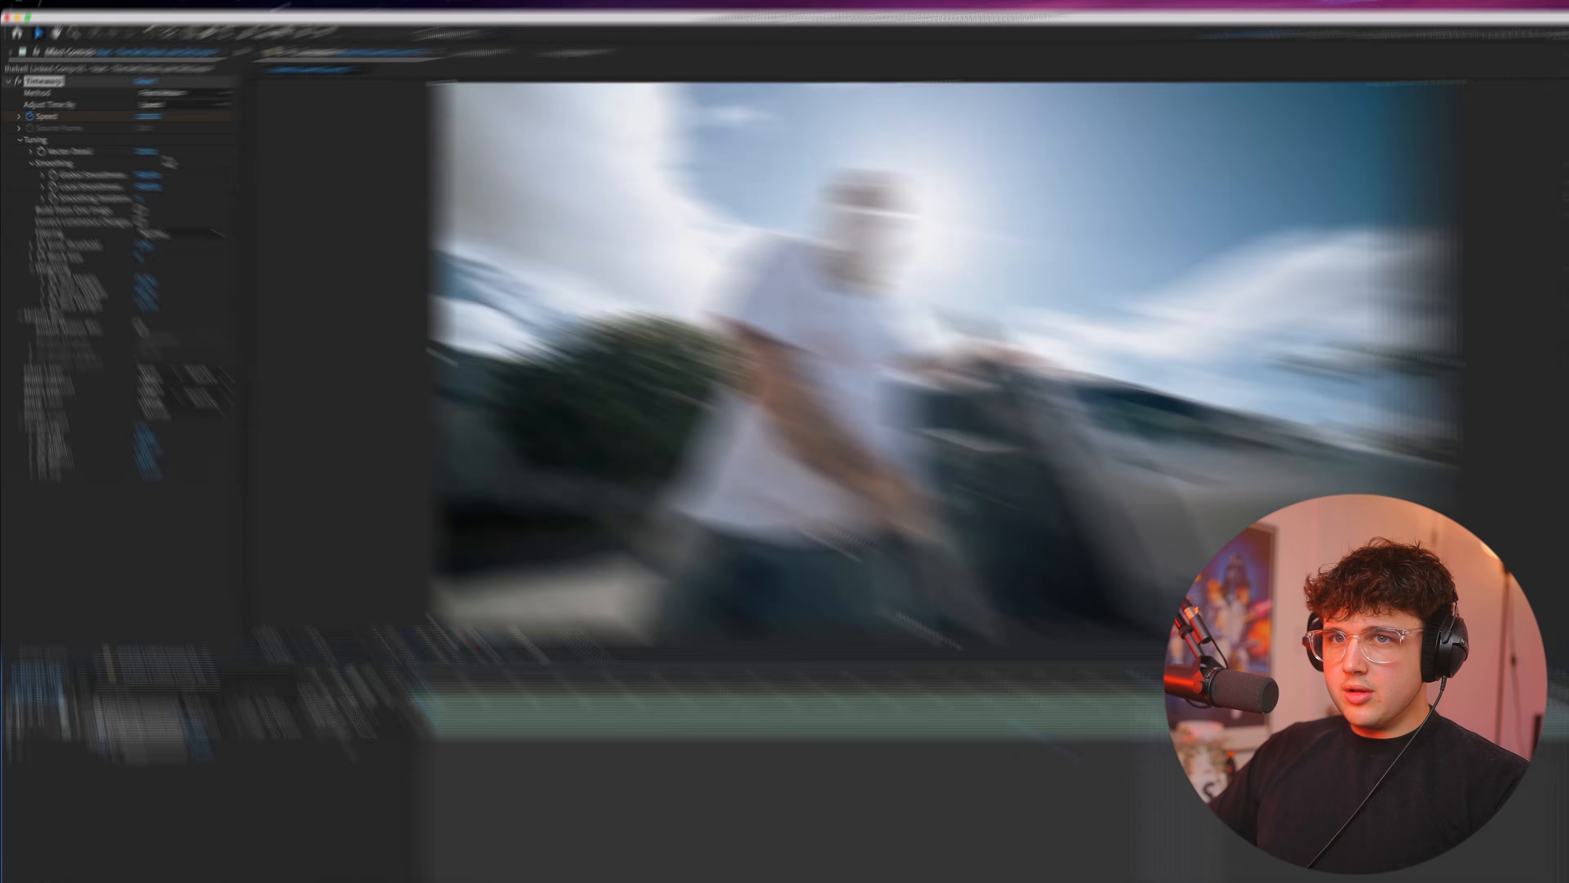
{"action": "left_click", "coordinate": [132, 117]}
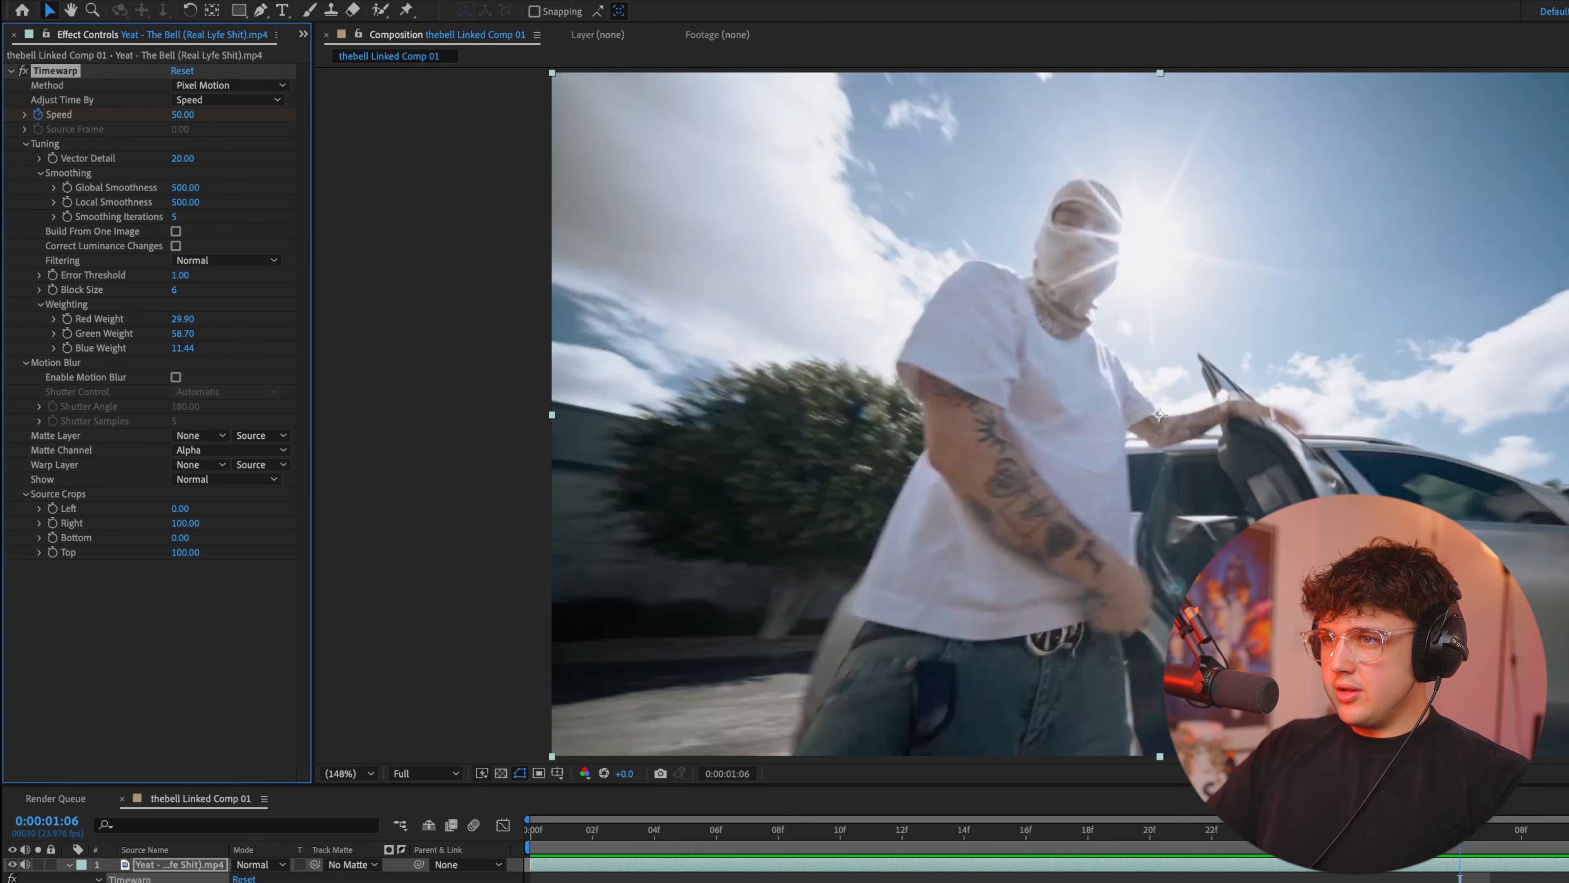
{"action": "key", "text": "space"}
{"action": "key", "text": "space"}
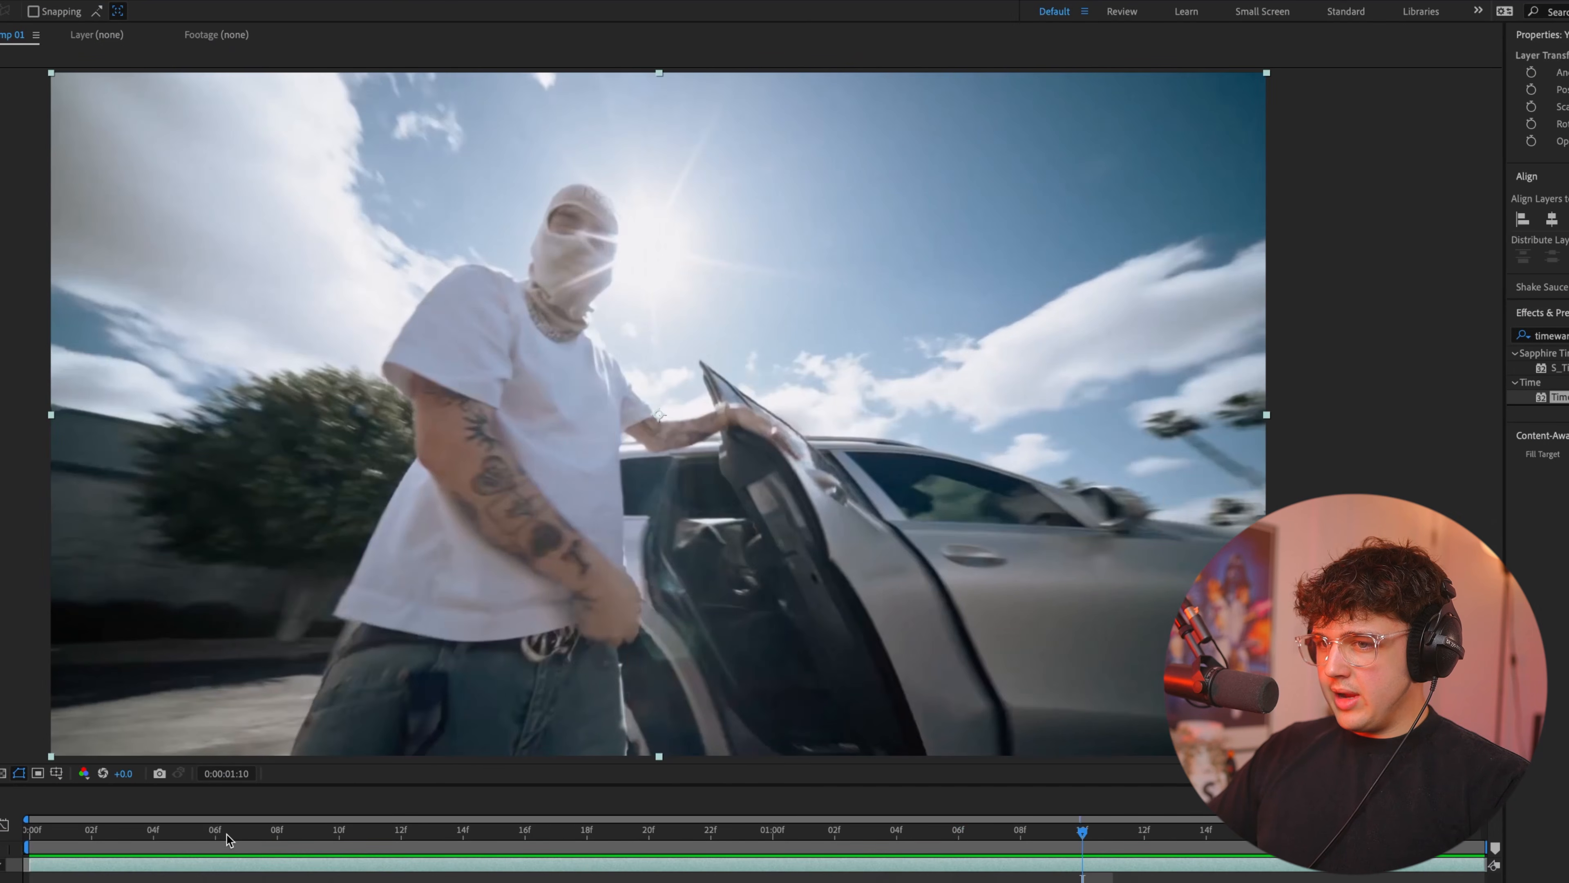
{"action": "key", "text": "space"}
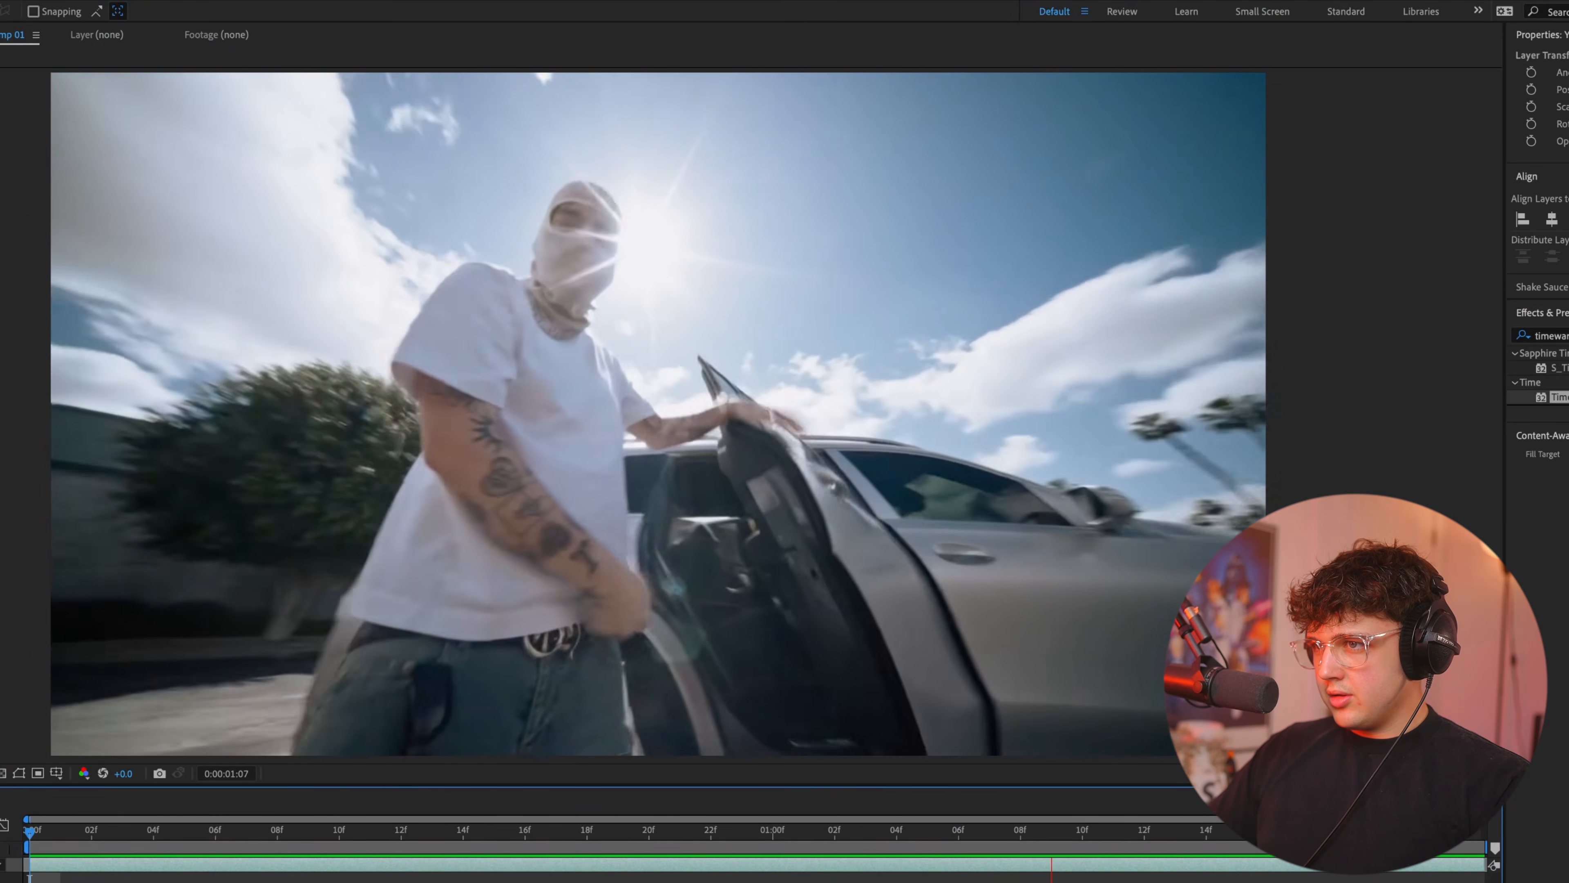
{"action": "key", "text": "space"}
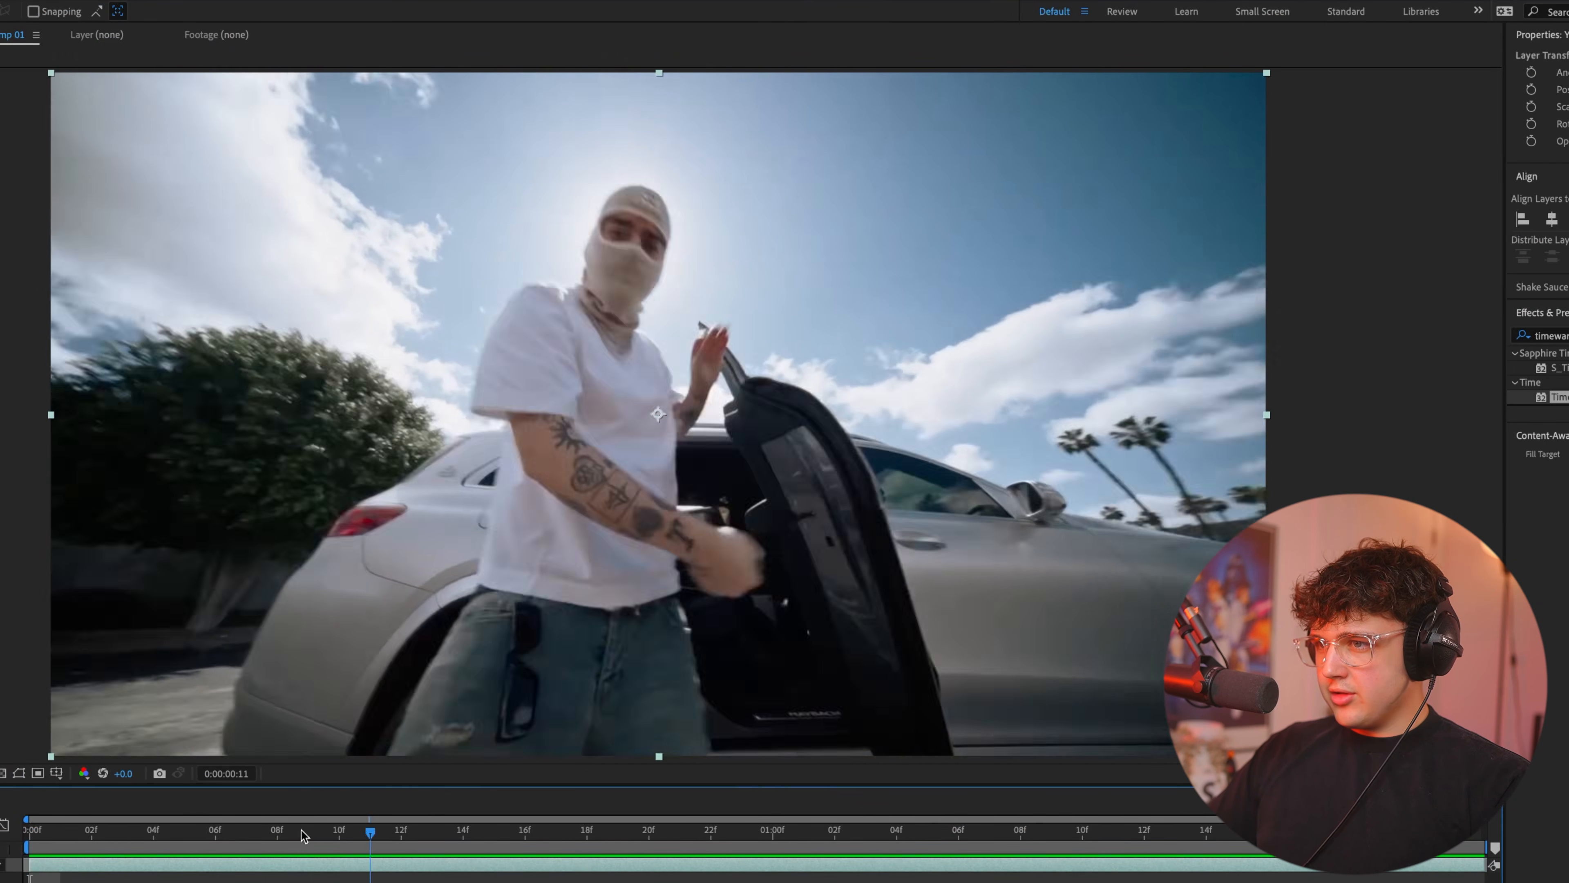
Keyframe the Timewarp Speed at 100 on 0:00:00:00, 60 on 0:00:00:05 and 100 on 0:00:00:09.
{"action": "key", "text": "Home"}
{"action": "left_click", "coordinate": [193, 35]}
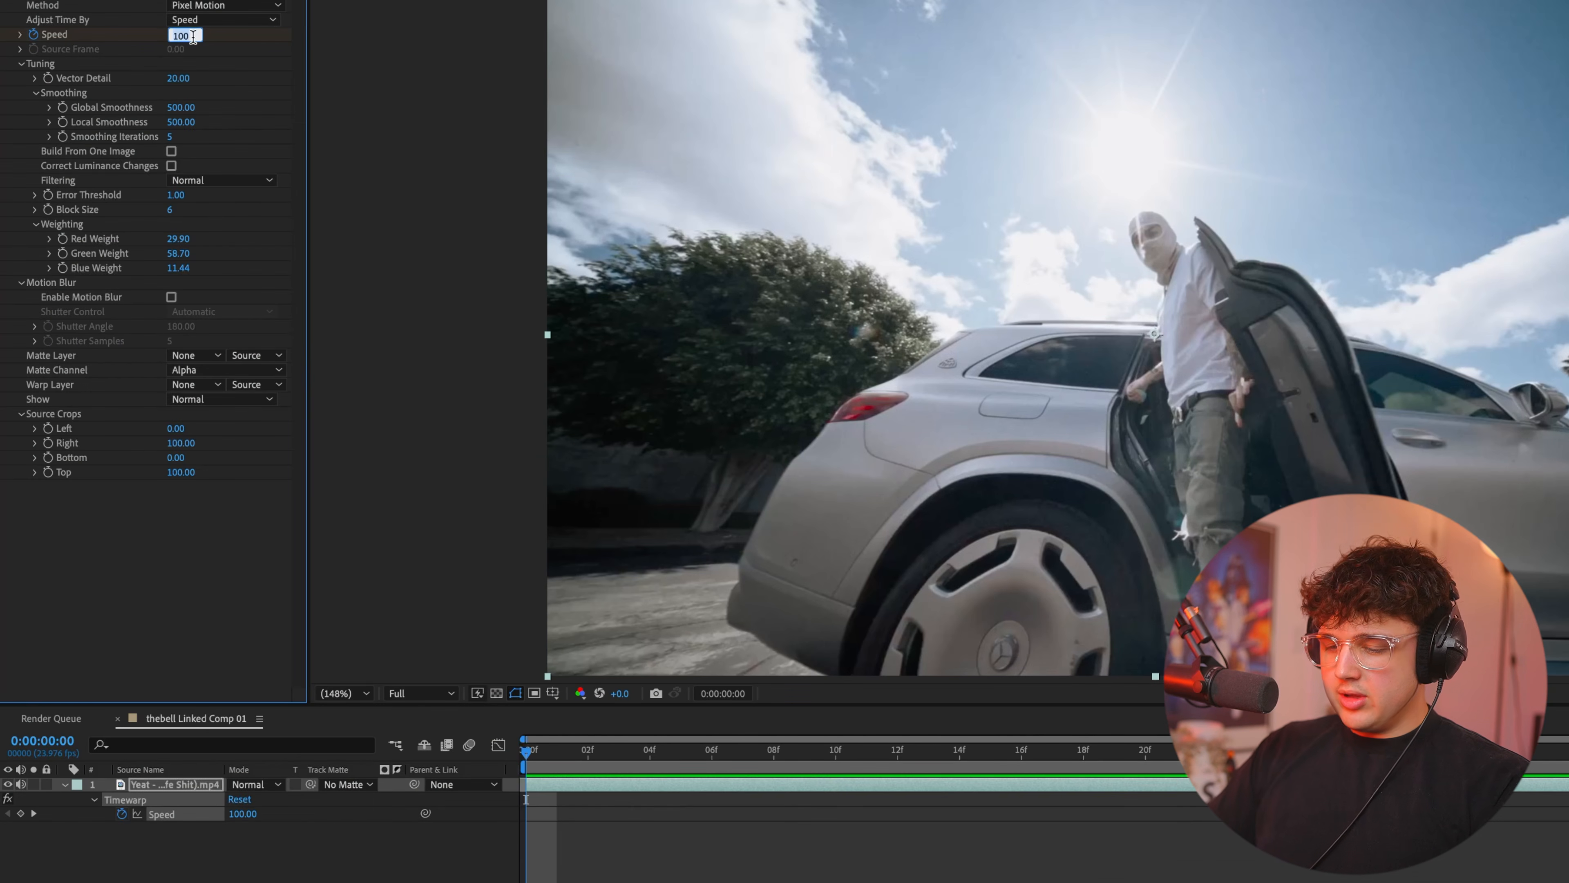
{"action": "left_click", "coordinate": [20, 814]}
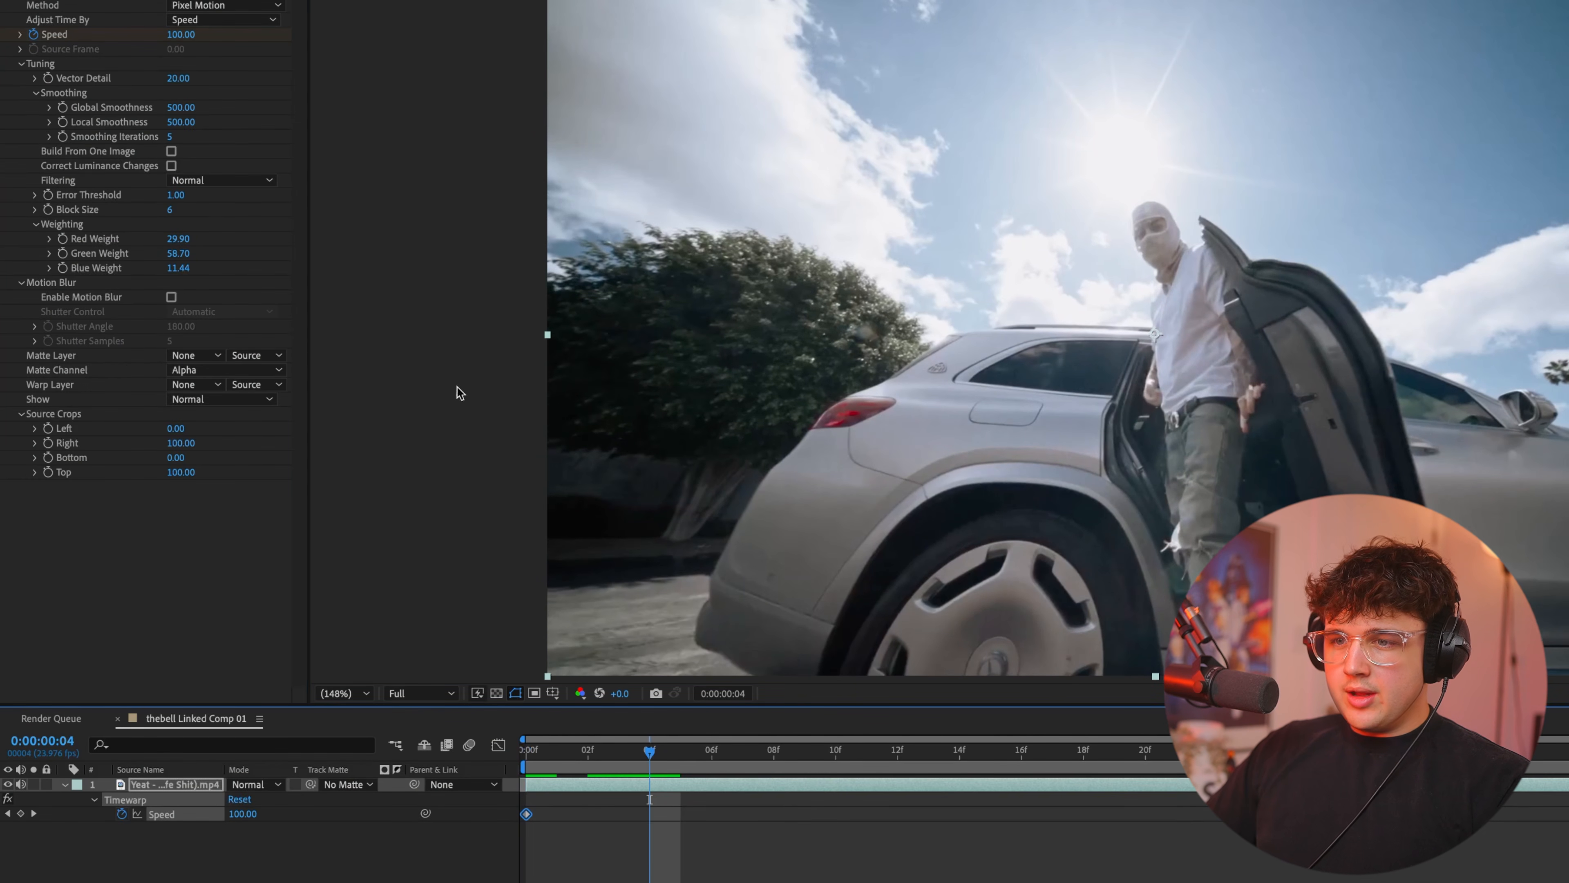
{"action": "key", "text": "Page_Down"}
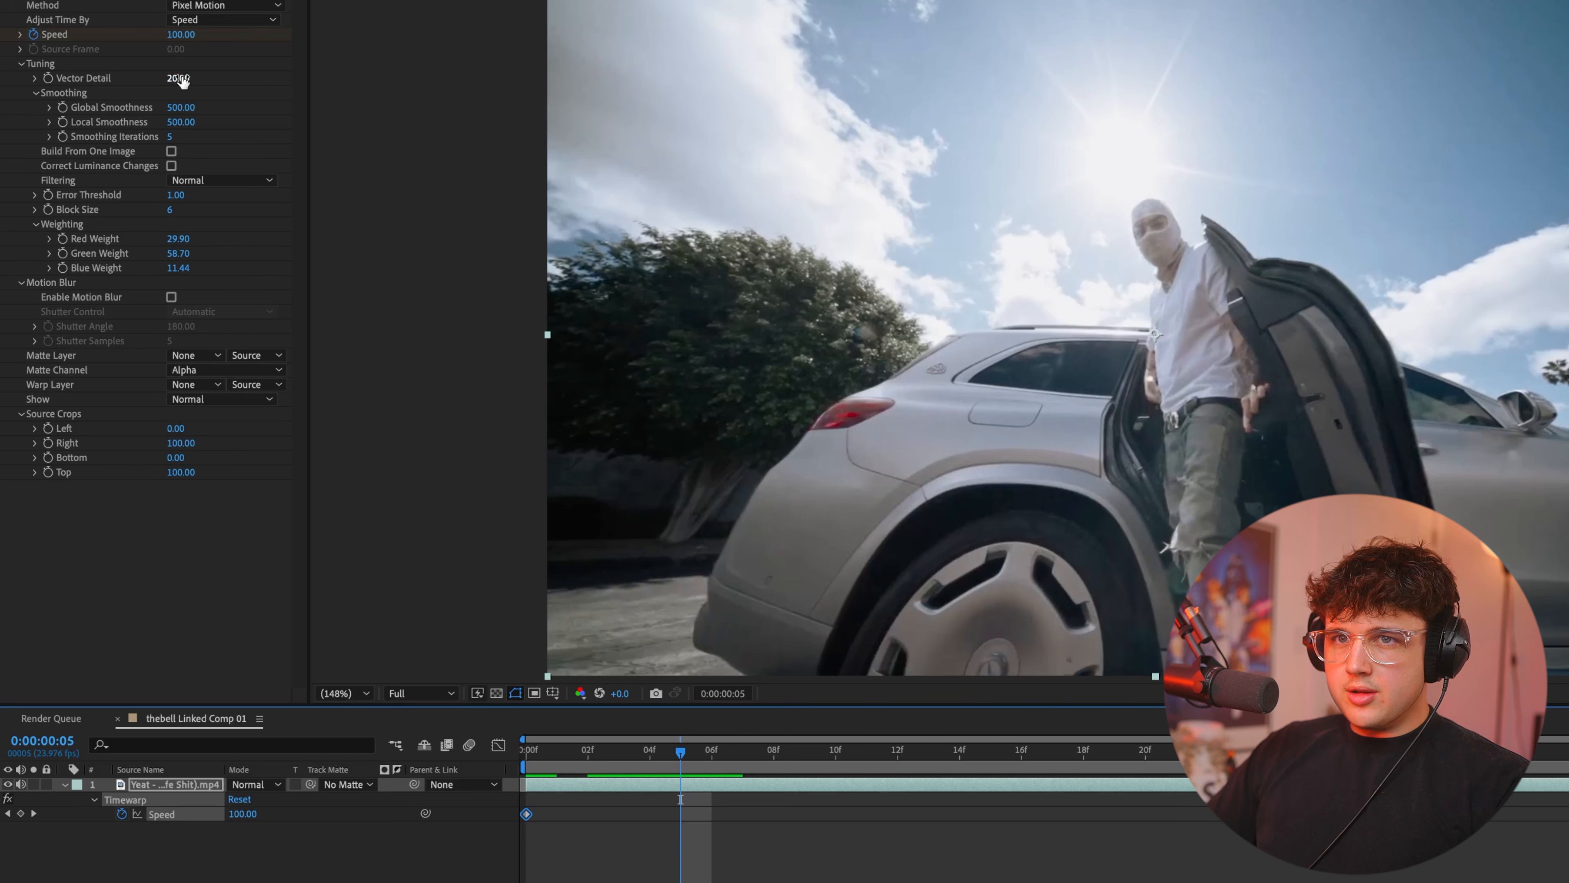
{"action": "left_click", "coordinate": [180, 38]}
{"action": "type", "text": "60"}
{"action": "key", "text": "Return"}
{"action": "left_click_drag", "start_coordinate": [772, 755], "coordinate": [793, 758]}
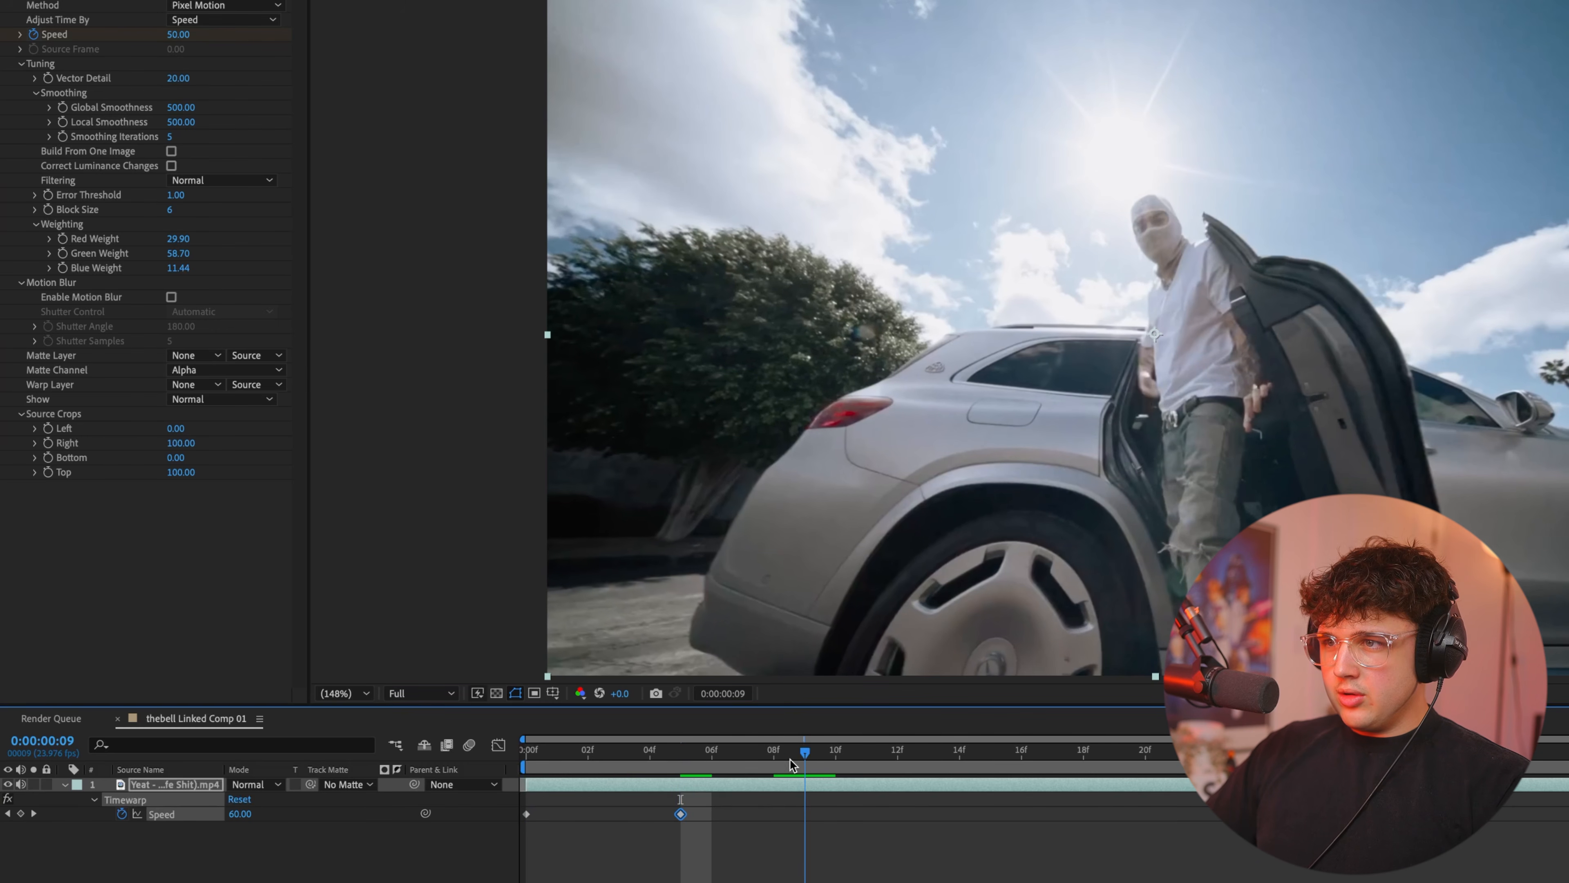
{"action": "left_click", "coordinate": [183, 34]}
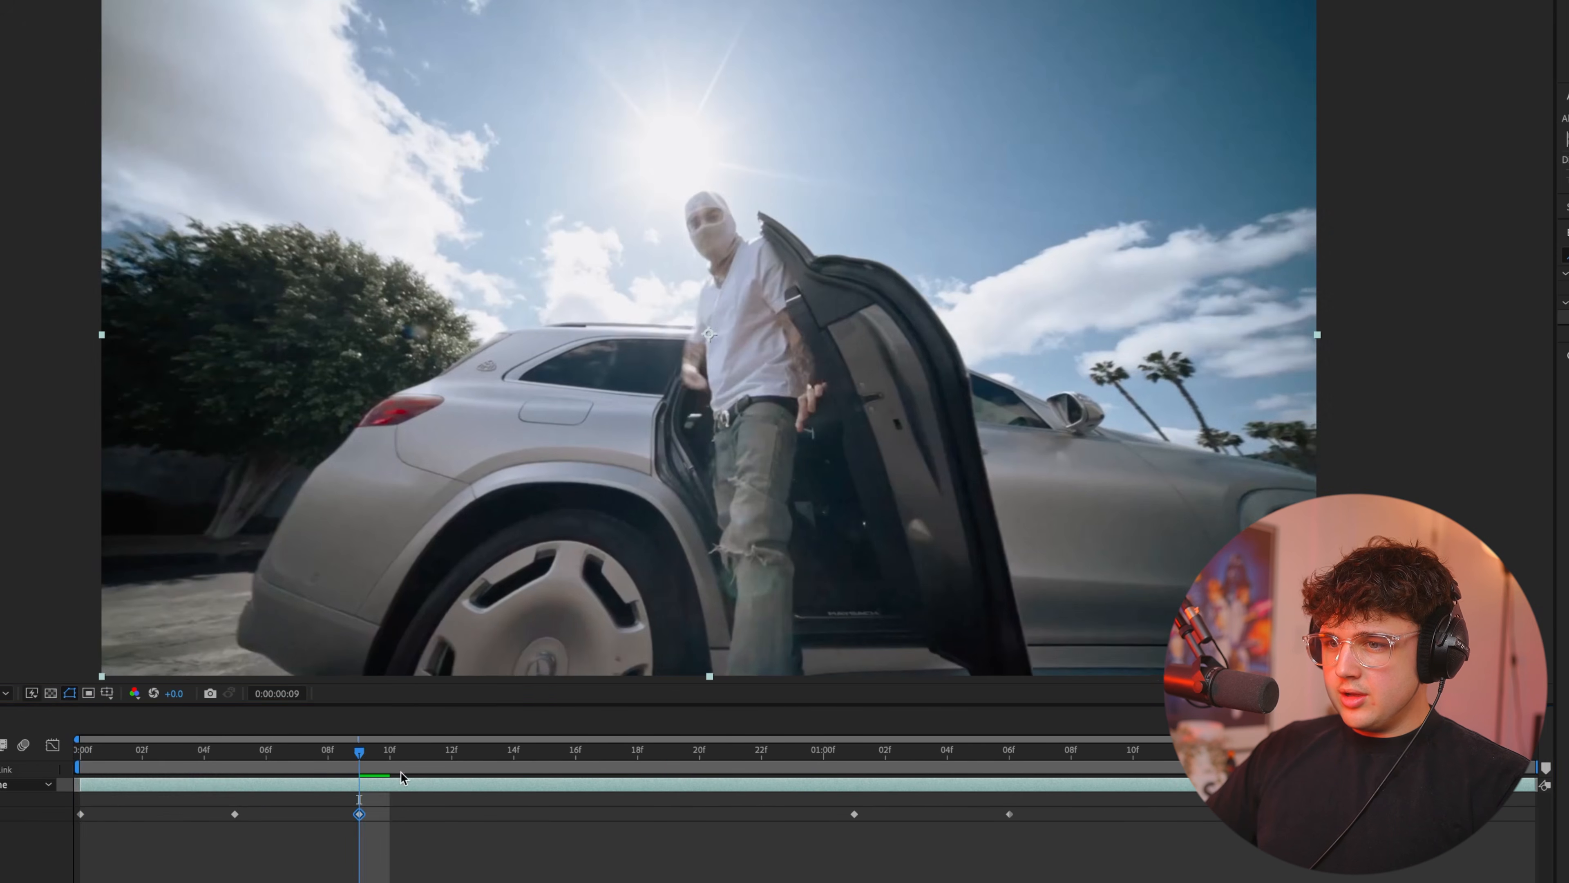
Play back the speed ramp and examine the man's moving arm closely around 0:00:00:21.
{"action": "left_click_drag", "start_coordinate": [806, 752], "coordinate": [526, 752]}
{"action": "key", "text": "space"}
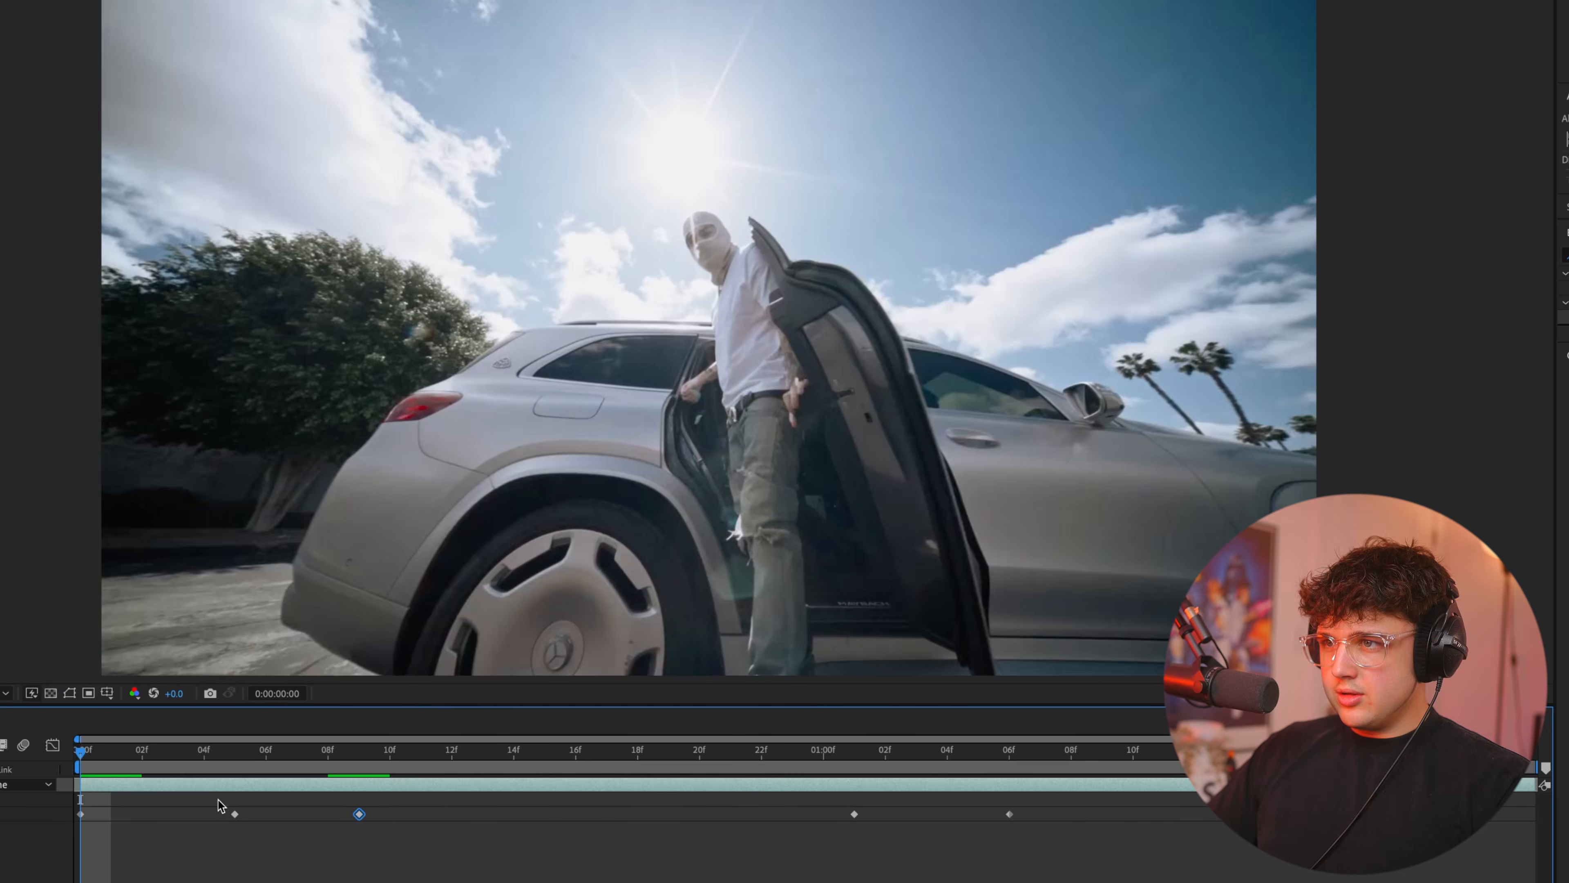
{"action": "key", "text": "space"}
{"action": "scroll", "coordinate": [580, 173], "scroll_direction": "up", "scroll_amount": 2}
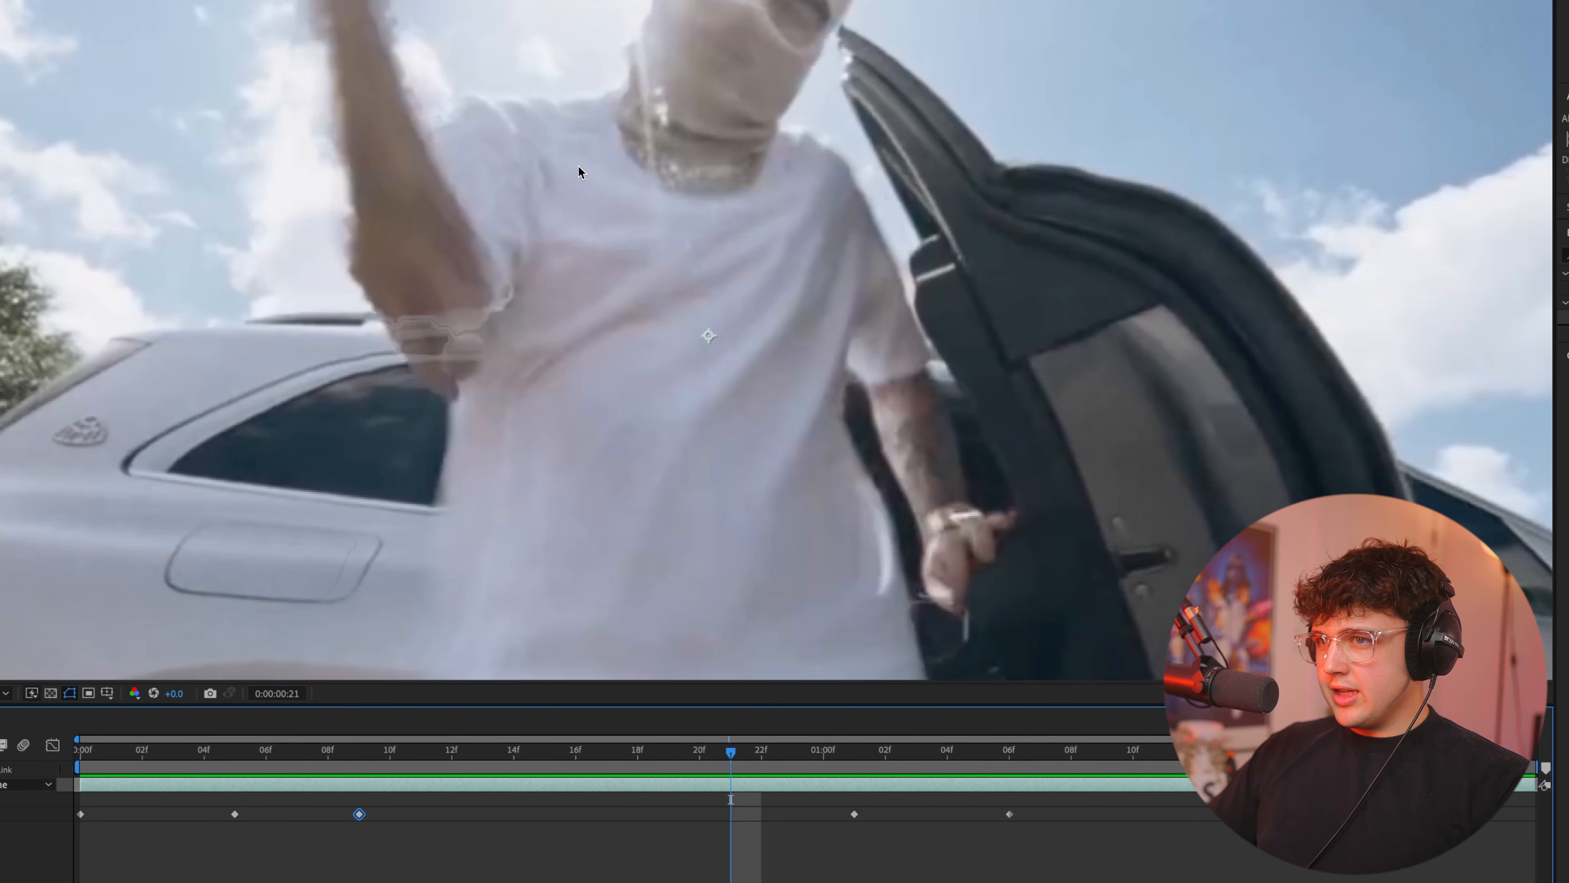
{"action": "left_click_drag", "start_coordinate": [512, 180], "coordinate": [651, 497]}
{"action": "scroll", "coordinate": [719, 314], "scroll_direction": "down", "scroll_amount": 2}
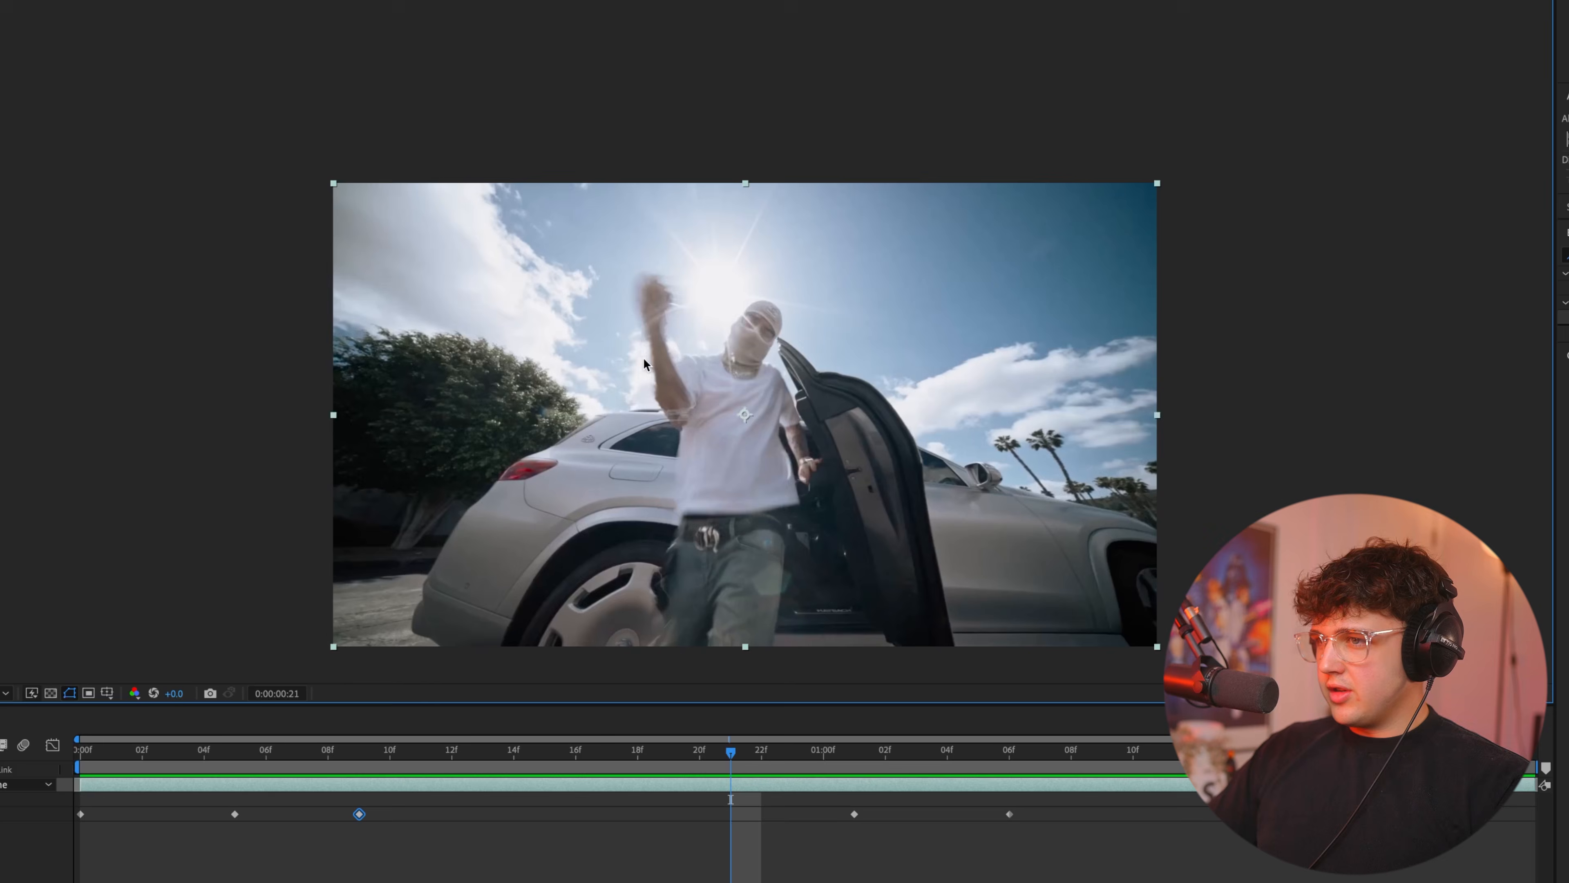
{"action": "left_click_drag", "start_coordinate": [790, 399], "coordinate": [651, 273]}
{"action": "key", "text": "space"}
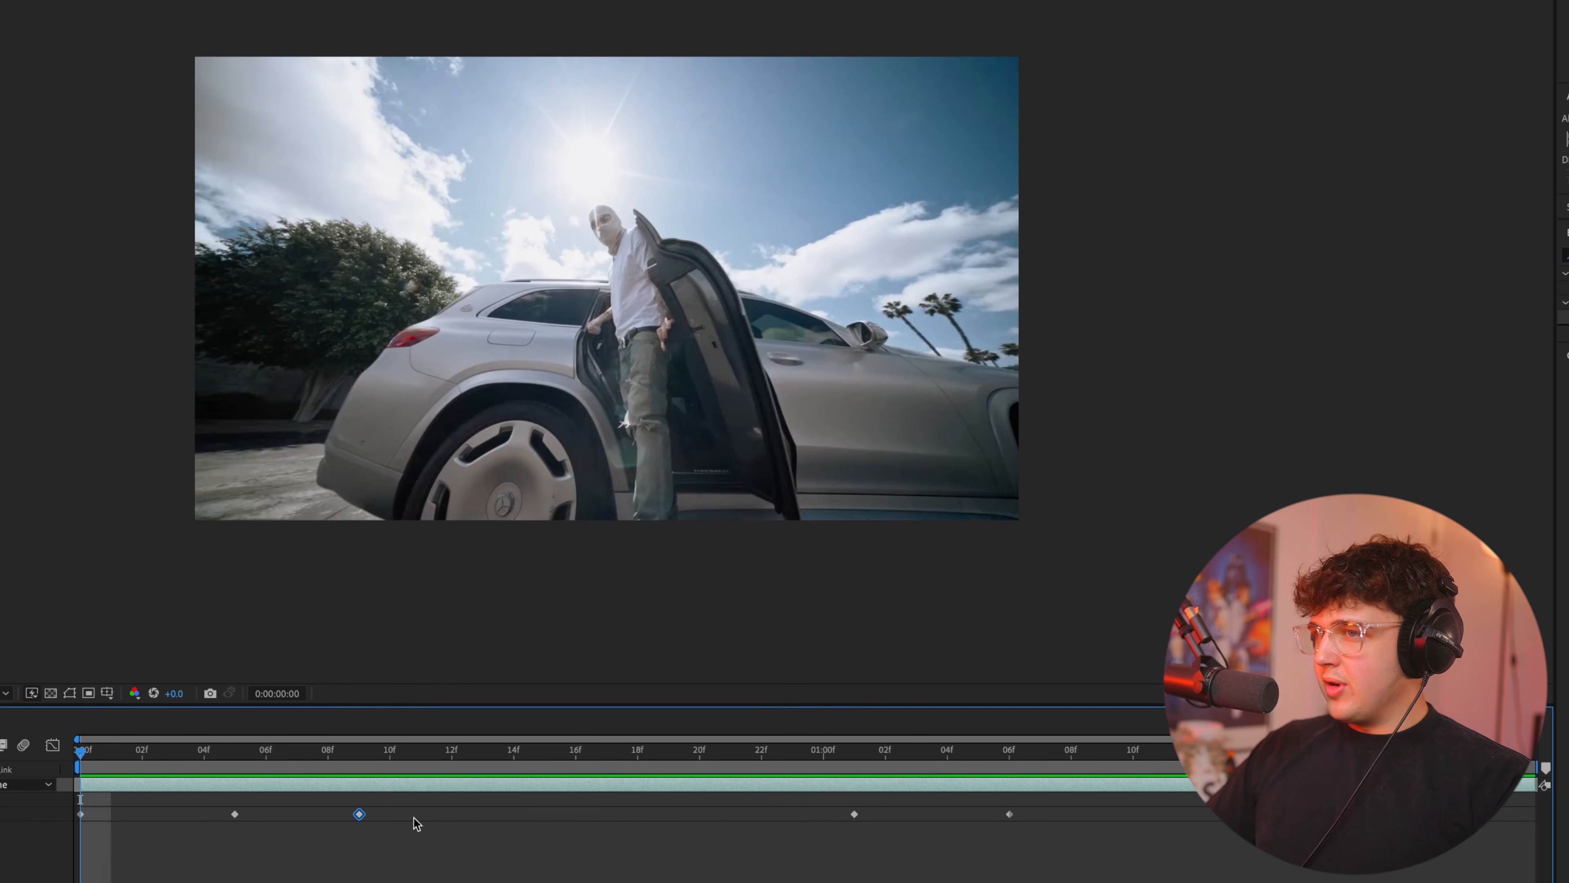
{"action": "key", "text": "space"}
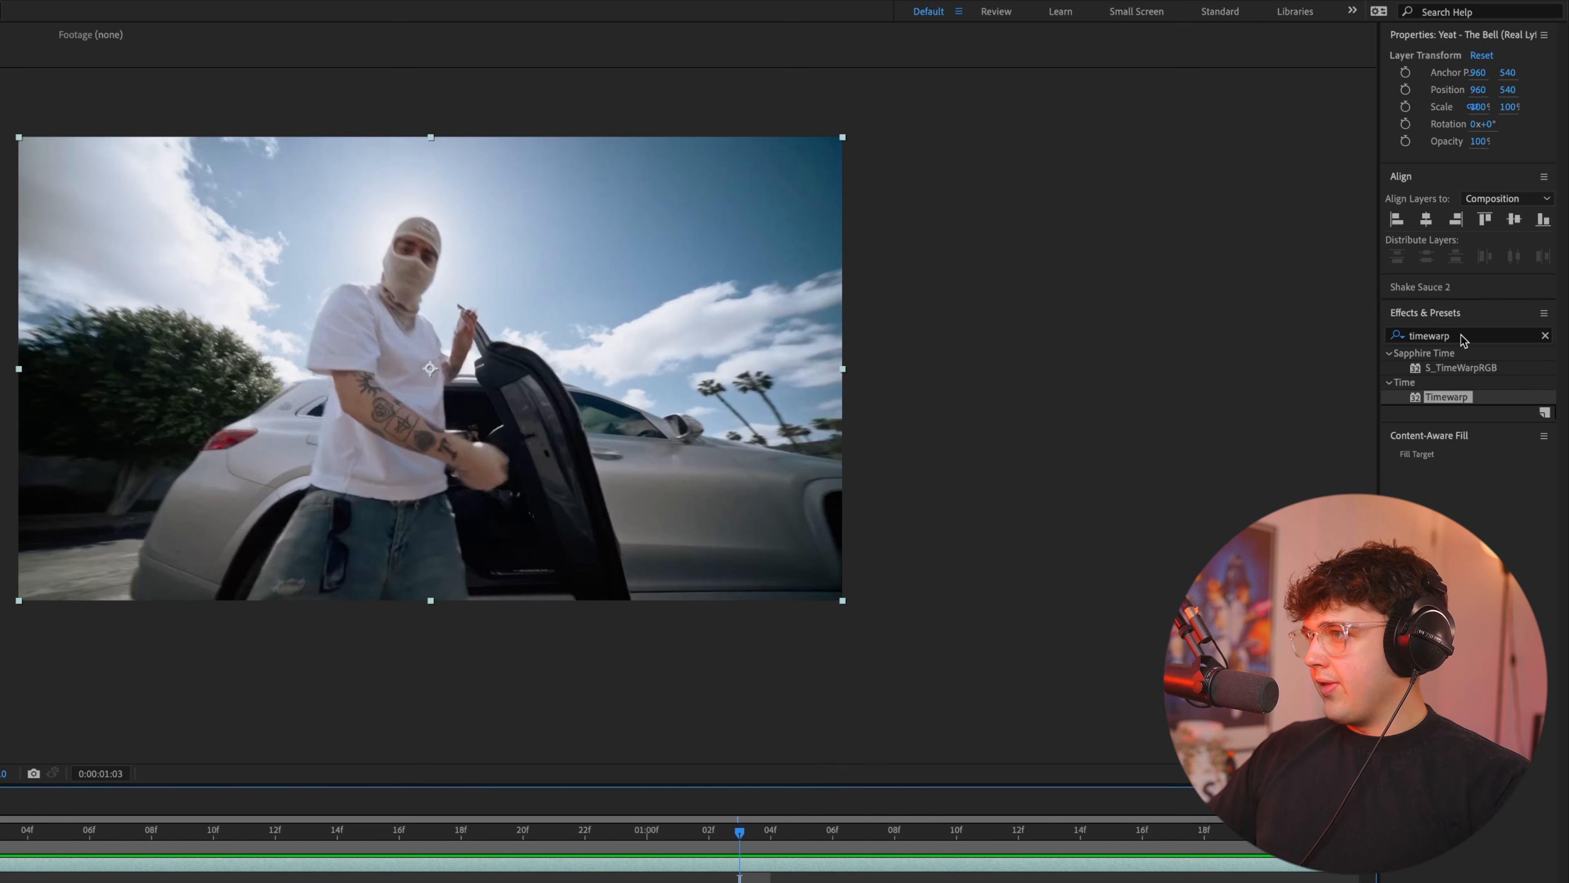
Search the effects for "rsm" and play back the clip.
{"action": "left_click_drag", "start_coordinate": [1464, 338], "coordinate": [1331, 326]}
{"action": "type", "text": "rsm"}
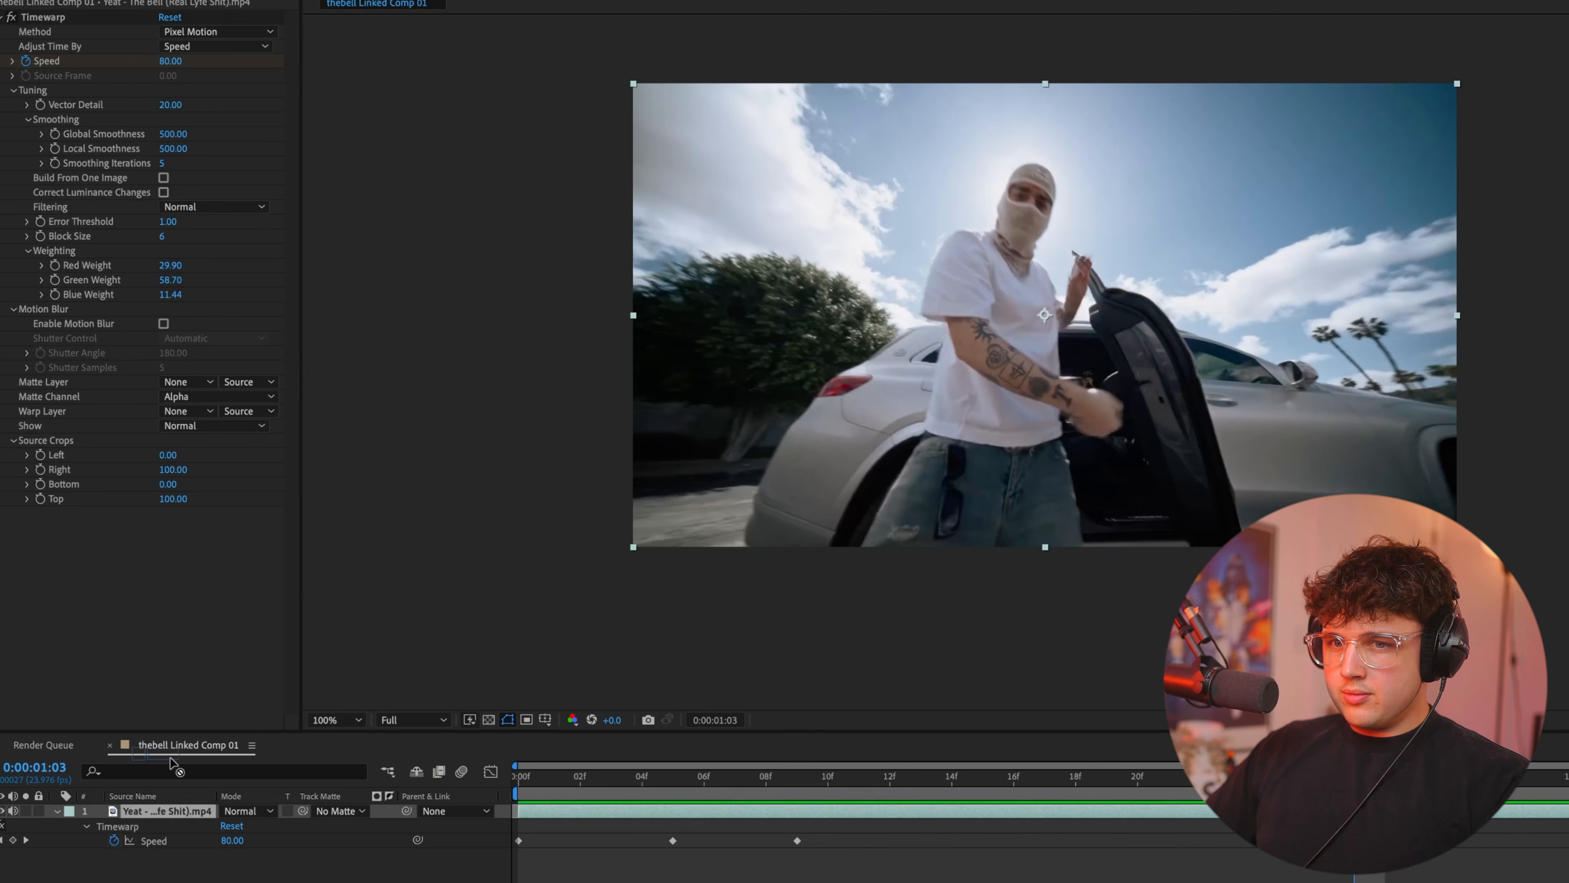
{"action": "left_click_drag", "start_coordinate": [173, 767], "coordinate": [178, 811]}
{"action": "key", "text": "space"}
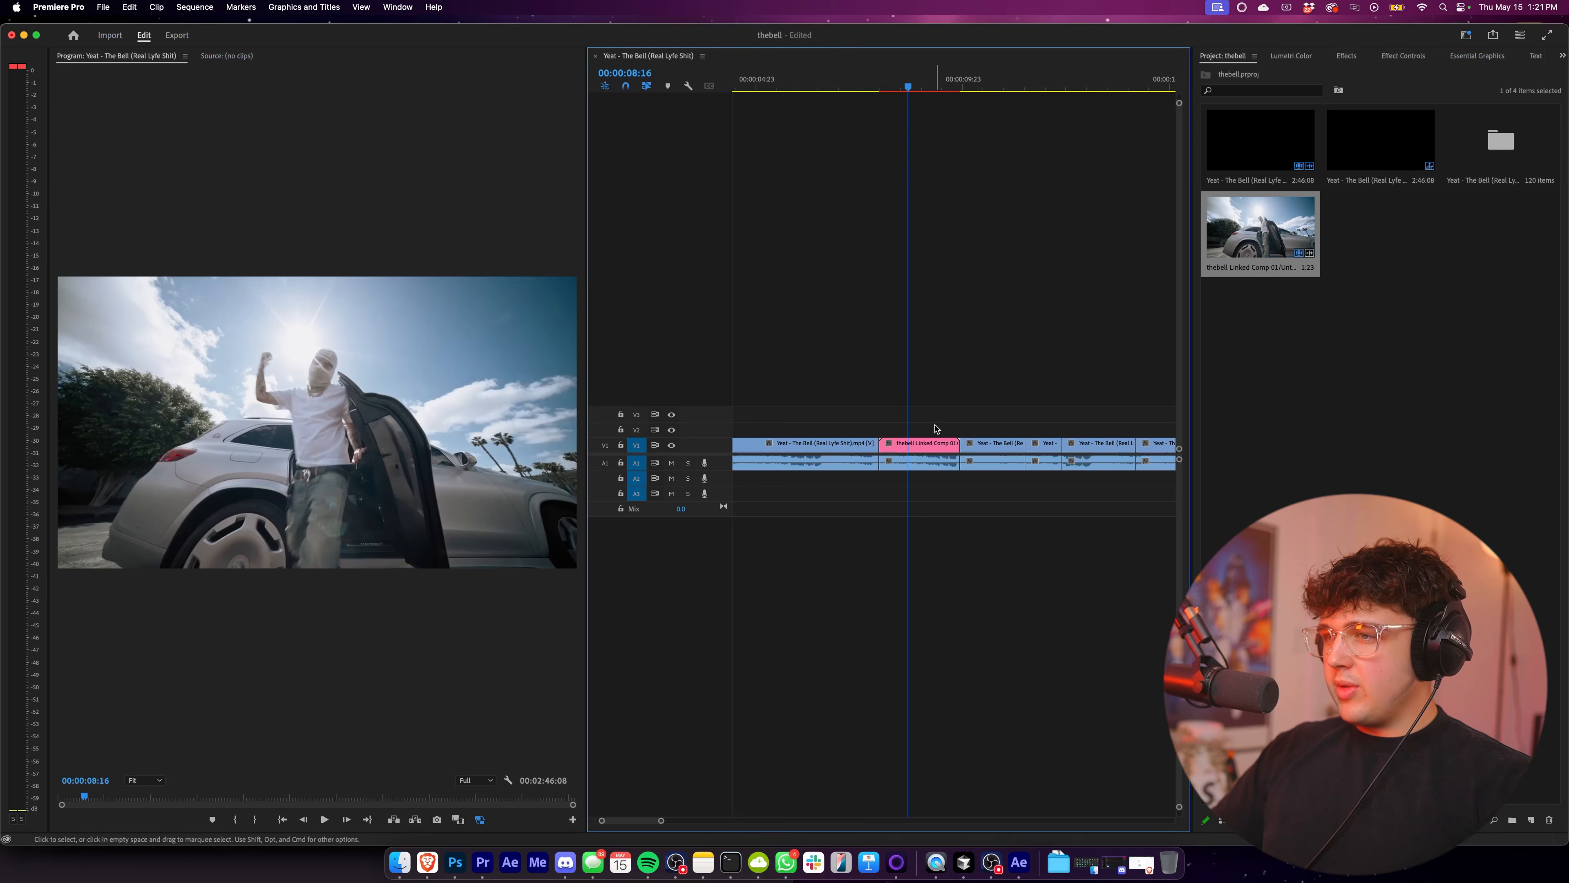
Switch to Premiere Pro, unlink the audio from the video clip at 00:00:10:06, and mute audio track A1.
{"action": "key", "text": "super+z"}
{"action": "key", "text": "minus"}
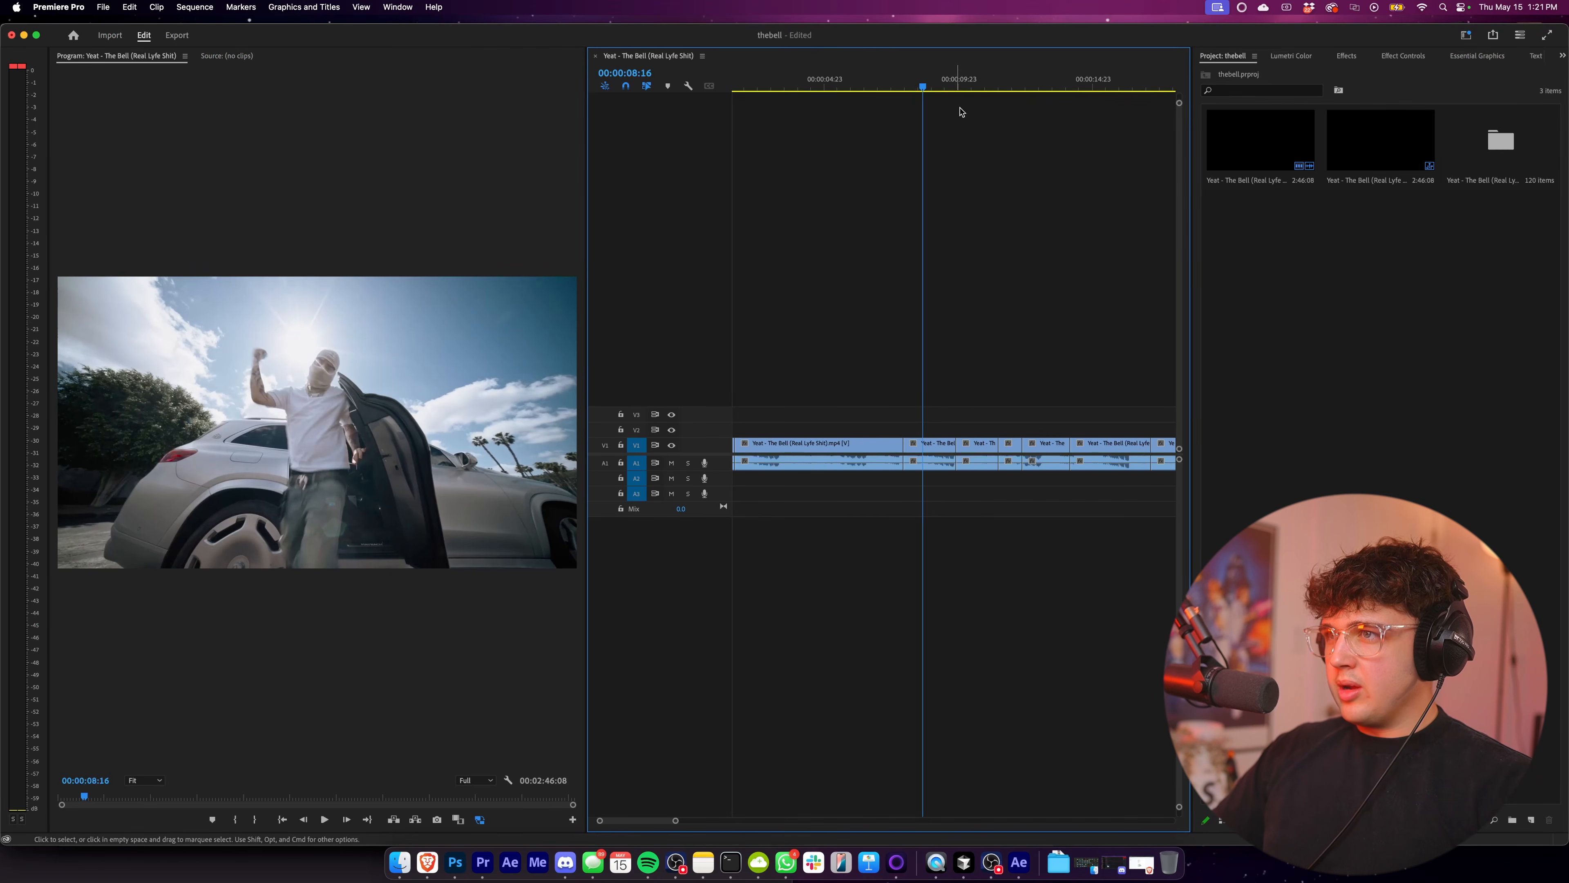
{"action": "left_click_drag", "start_coordinate": [953, 91], "coordinate": [963, 96]}
{"action": "key", "text": "minus"}
{"action": "left_click_drag", "start_coordinate": [829, 88], "coordinate": [826, 88]}
{"action": "scroll", "coordinate": [822, 372], "scroll_direction": "up", "scroll_amount": 8}
{"action": "scroll", "coordinate": [856, 337], "scroll_direction": "left", "scroll_amount": 3}
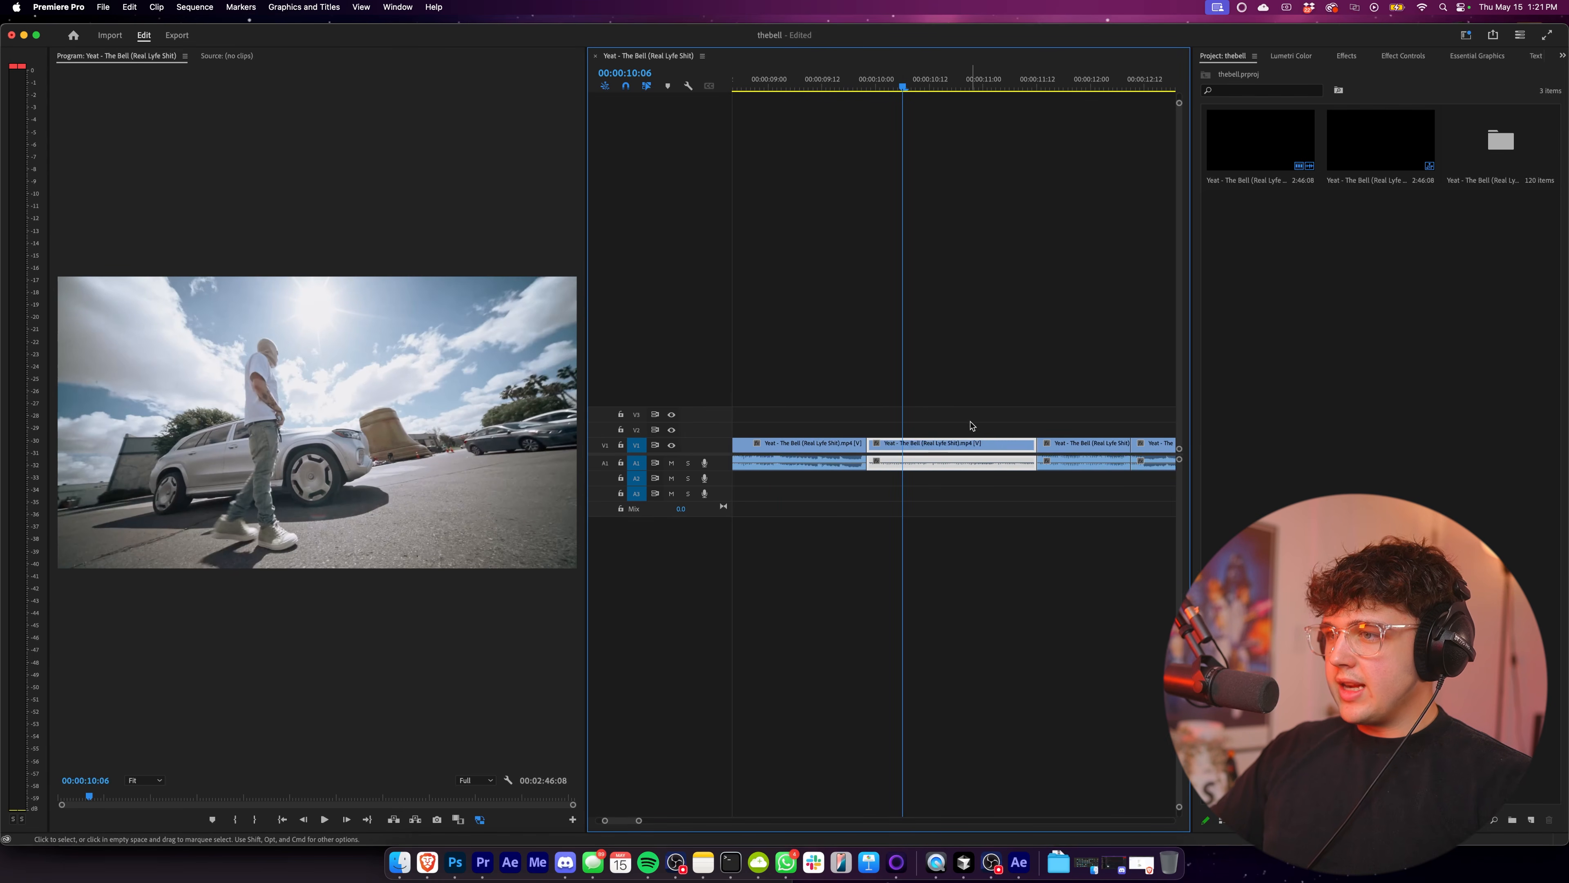
{"action": "right_click", "coordinate": [972, 443]}
{"action": "left_click", "coordinate": [1001, 362]}
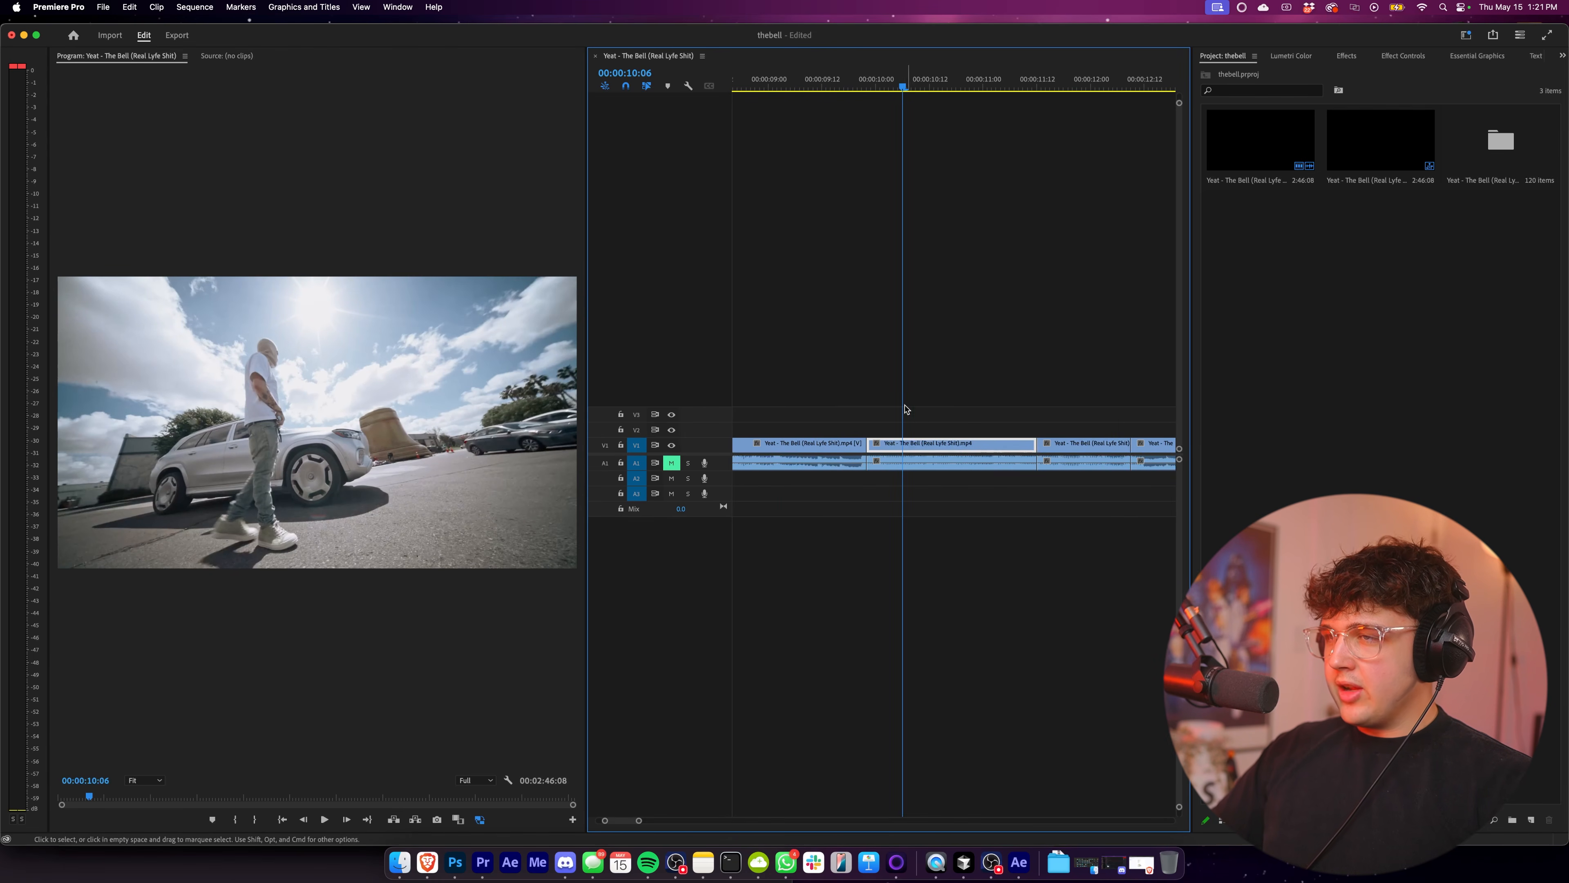
Cut the unlinked video clip at two closely spaced points near its start, isolating a very short segment.
{"action": "scroll", "coordinate": [905, 407], "scroll_direction": "up", "scroll_amount": 3}
{"action": "left_click_drag", "start_coordinate": [888, 89], "coordinate": [879, 88]}
{"action": "scroll", "coordinate": [965, 367], "scroll_direction": "up", "scroll_amount": 5}
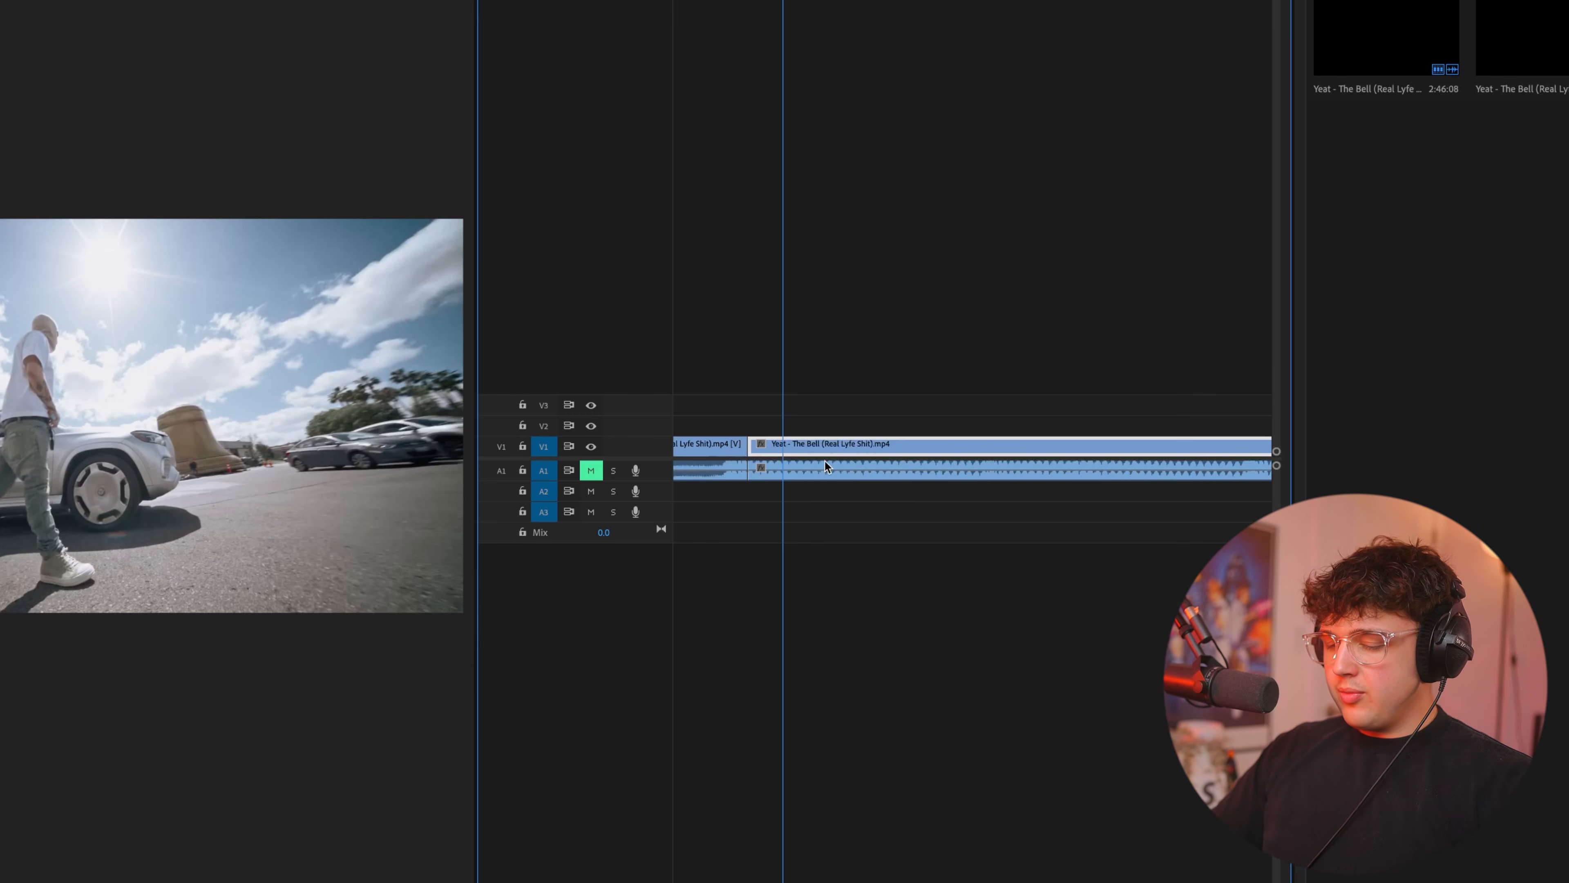
{"action": "key", "text": "c"}
{"action": "left_click", "coordinate": [837, 470]}
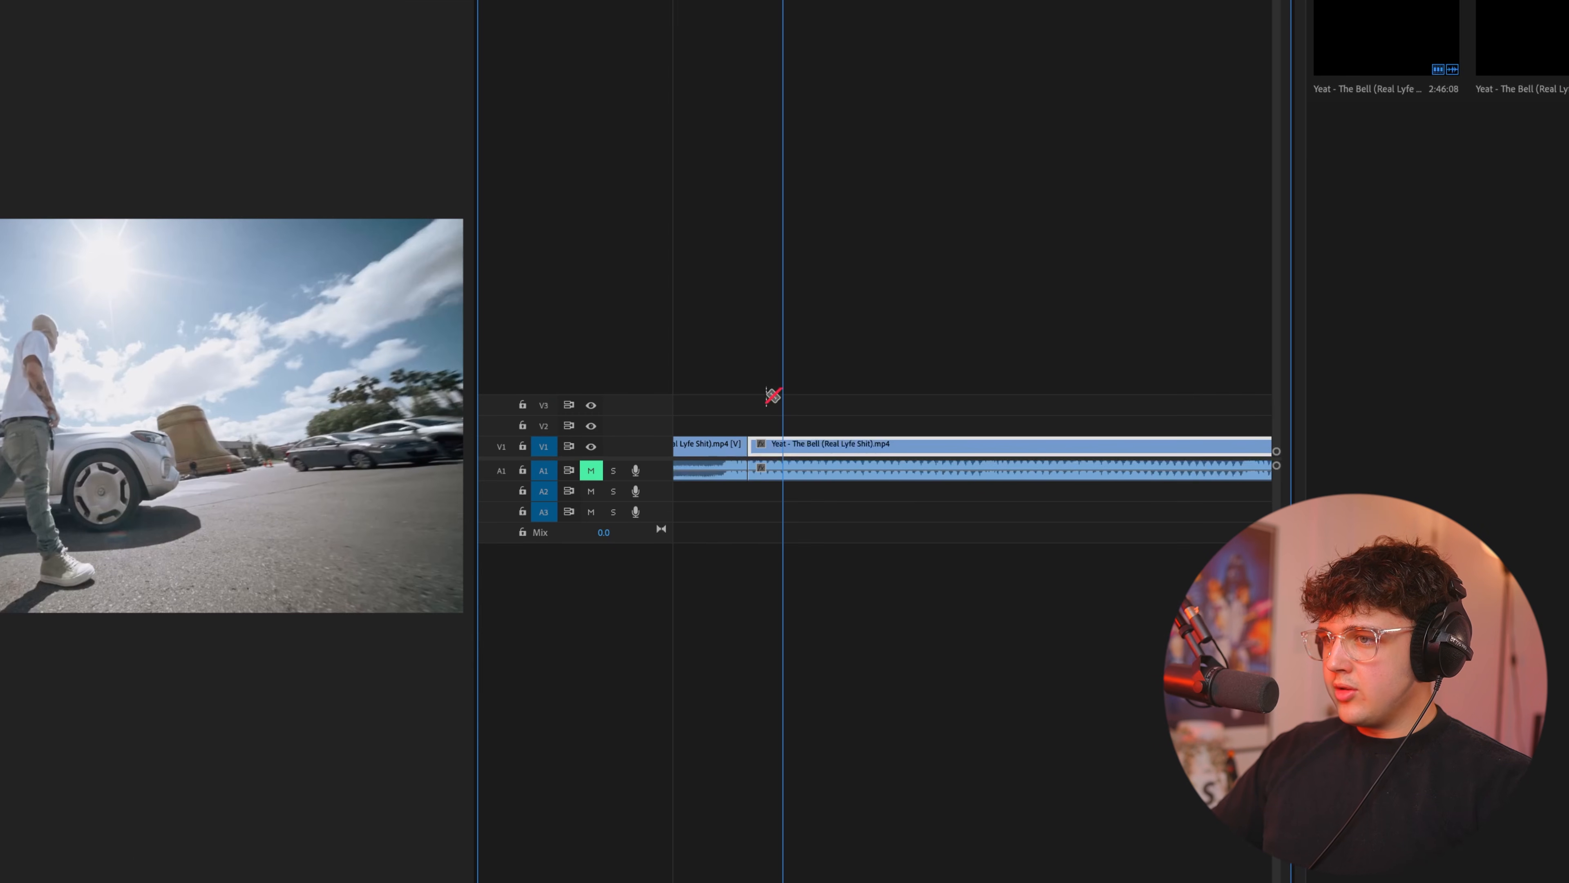
{"action": "left_click", "coordinate": [789, 447]}
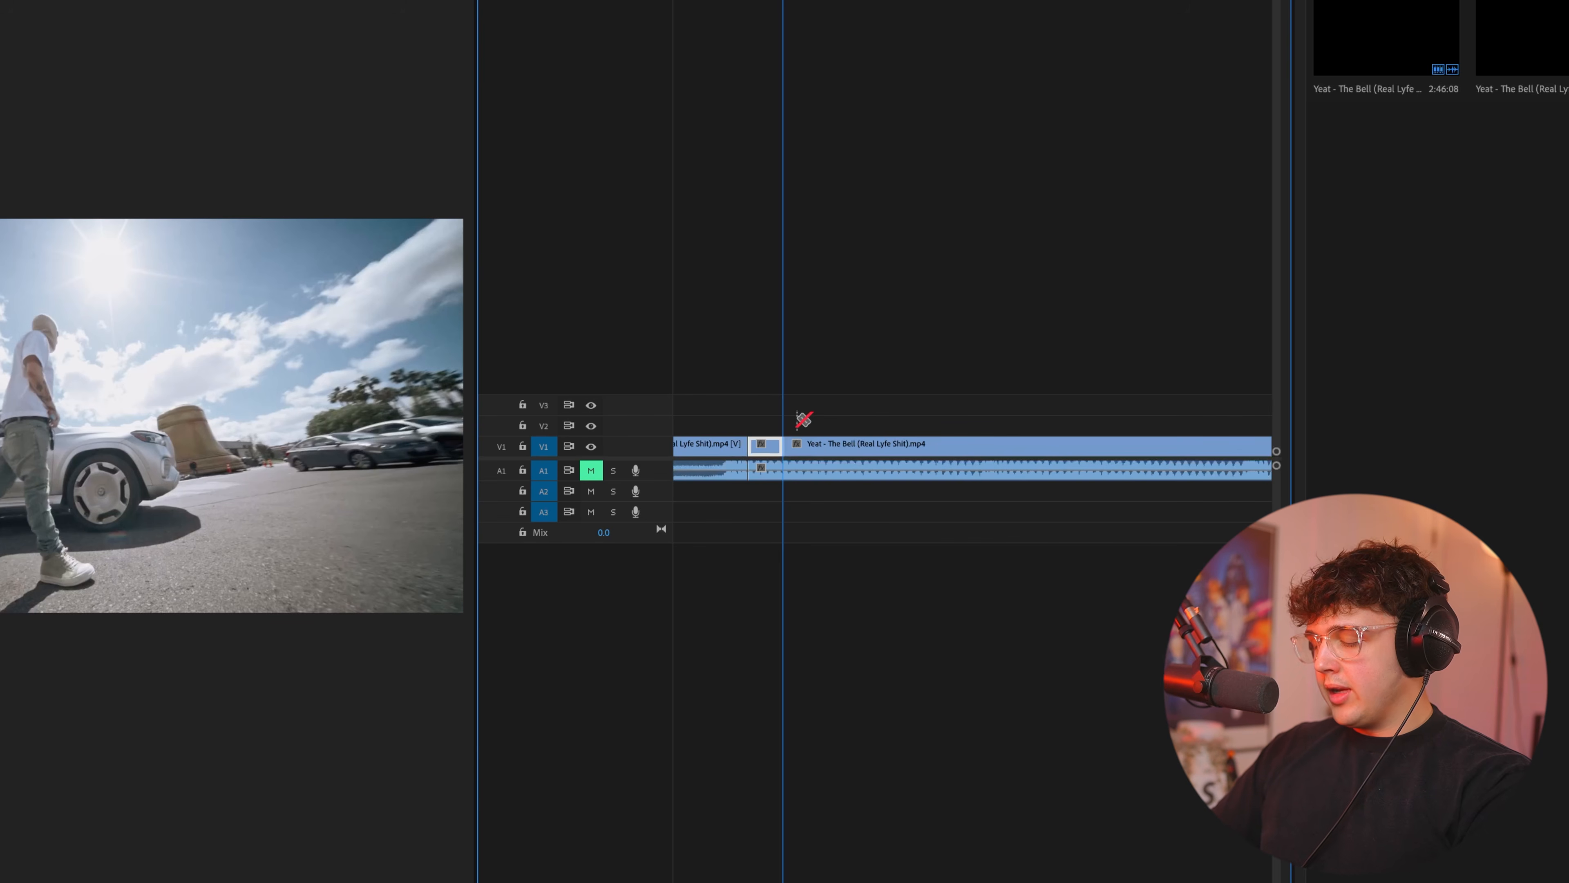
{"action": "key", "text": "space"}
{"action": "left_click", "coordinate": [803, 447]}
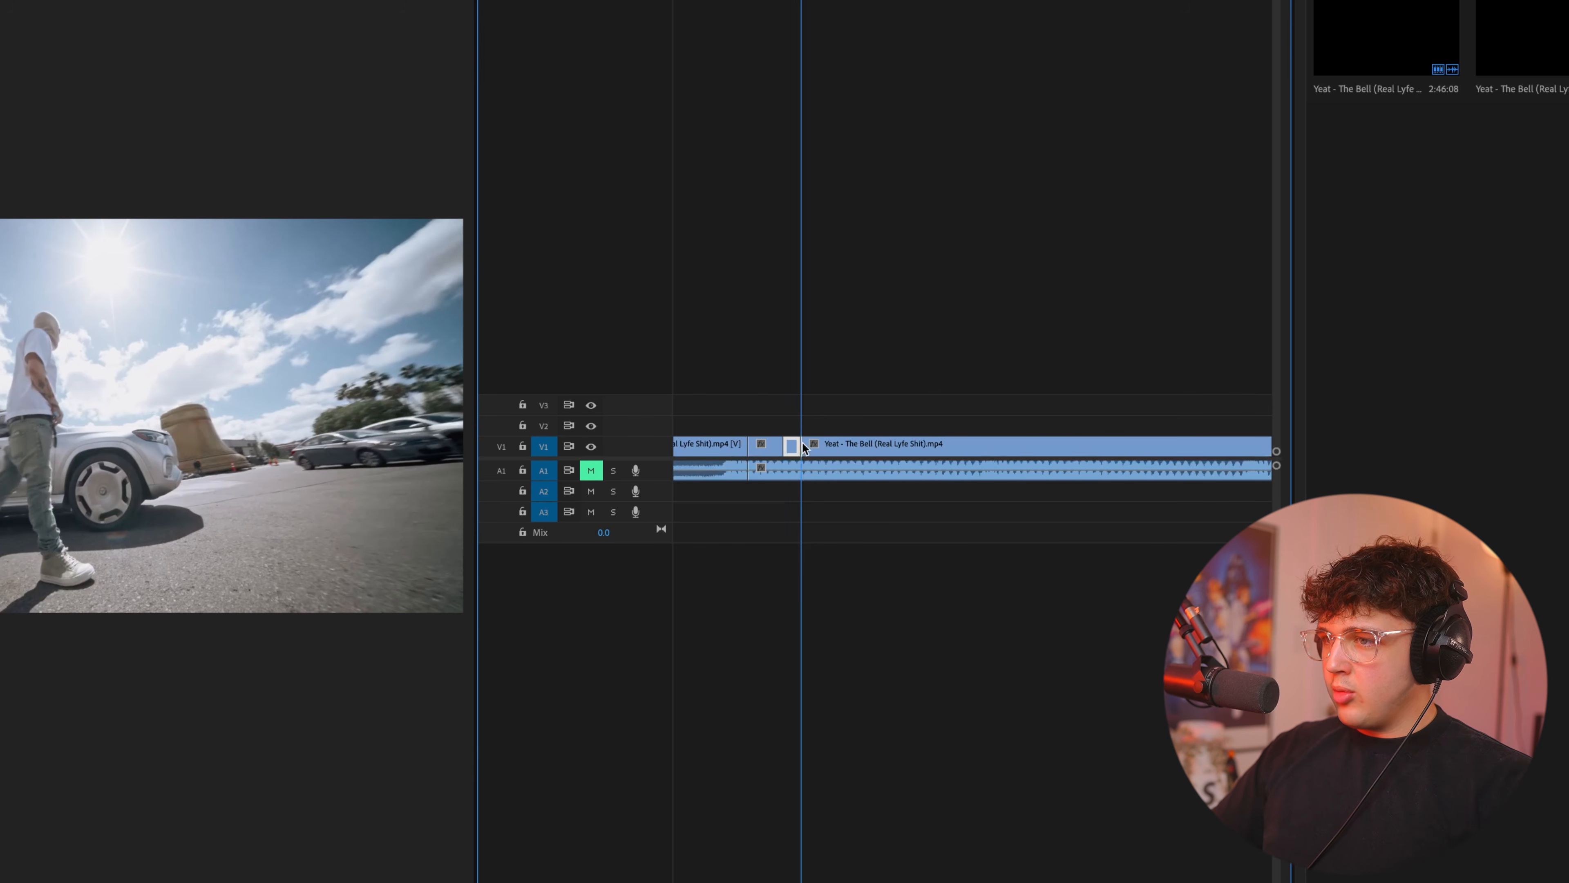
Duplicate the very short isolated V1 segment onto track V2, a few frames further along, around 00:00:10:05.
{"action": "key", "text": "d"}
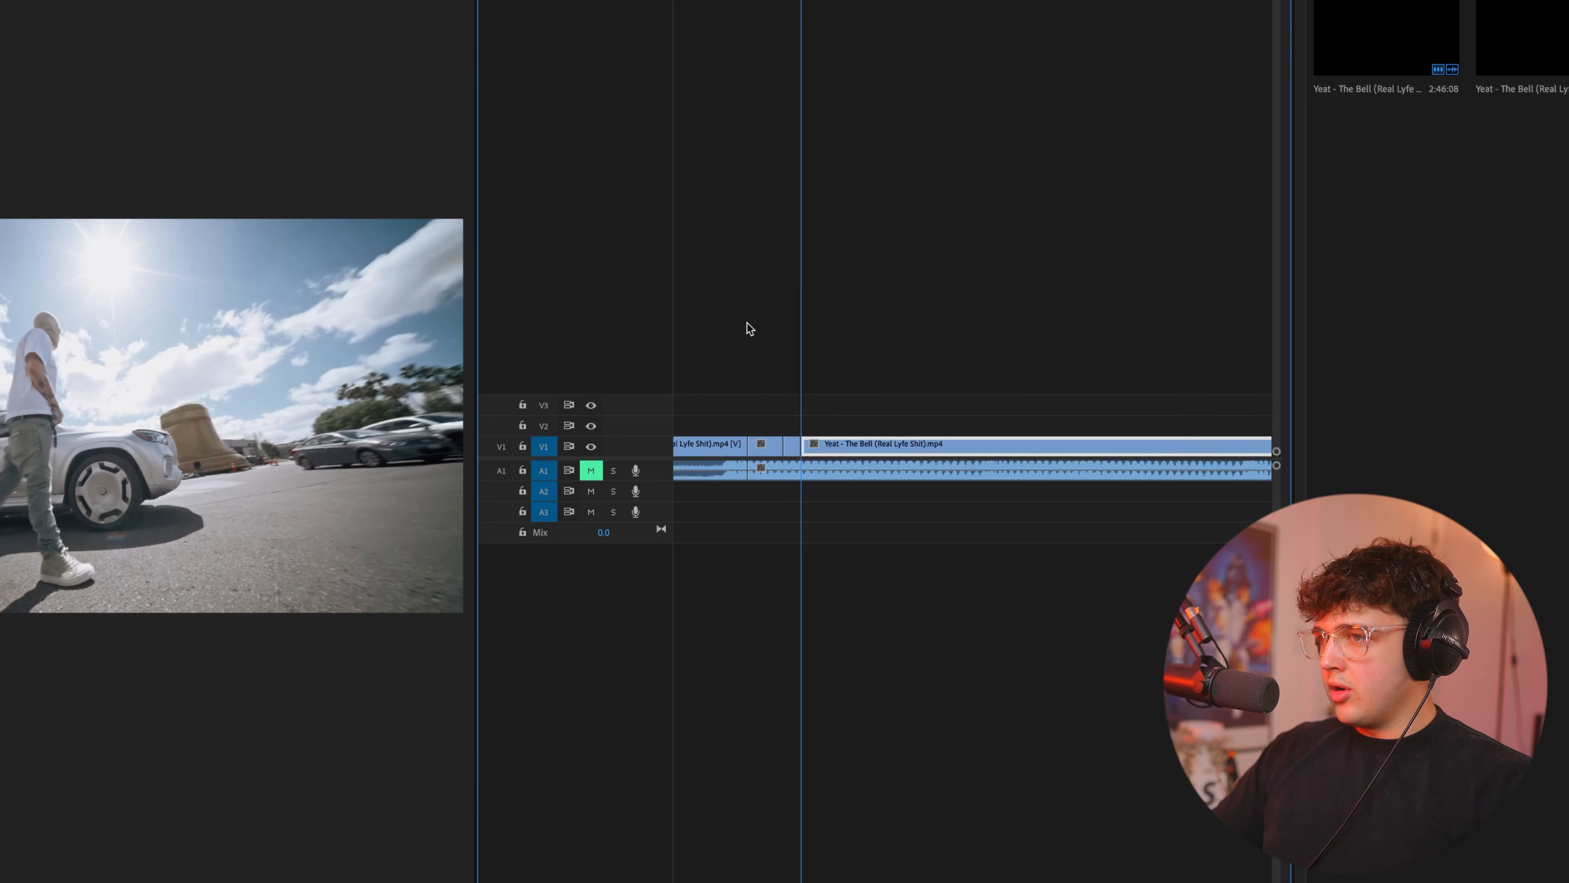
{"action": "left_click", "coordinate": [791, 446]}
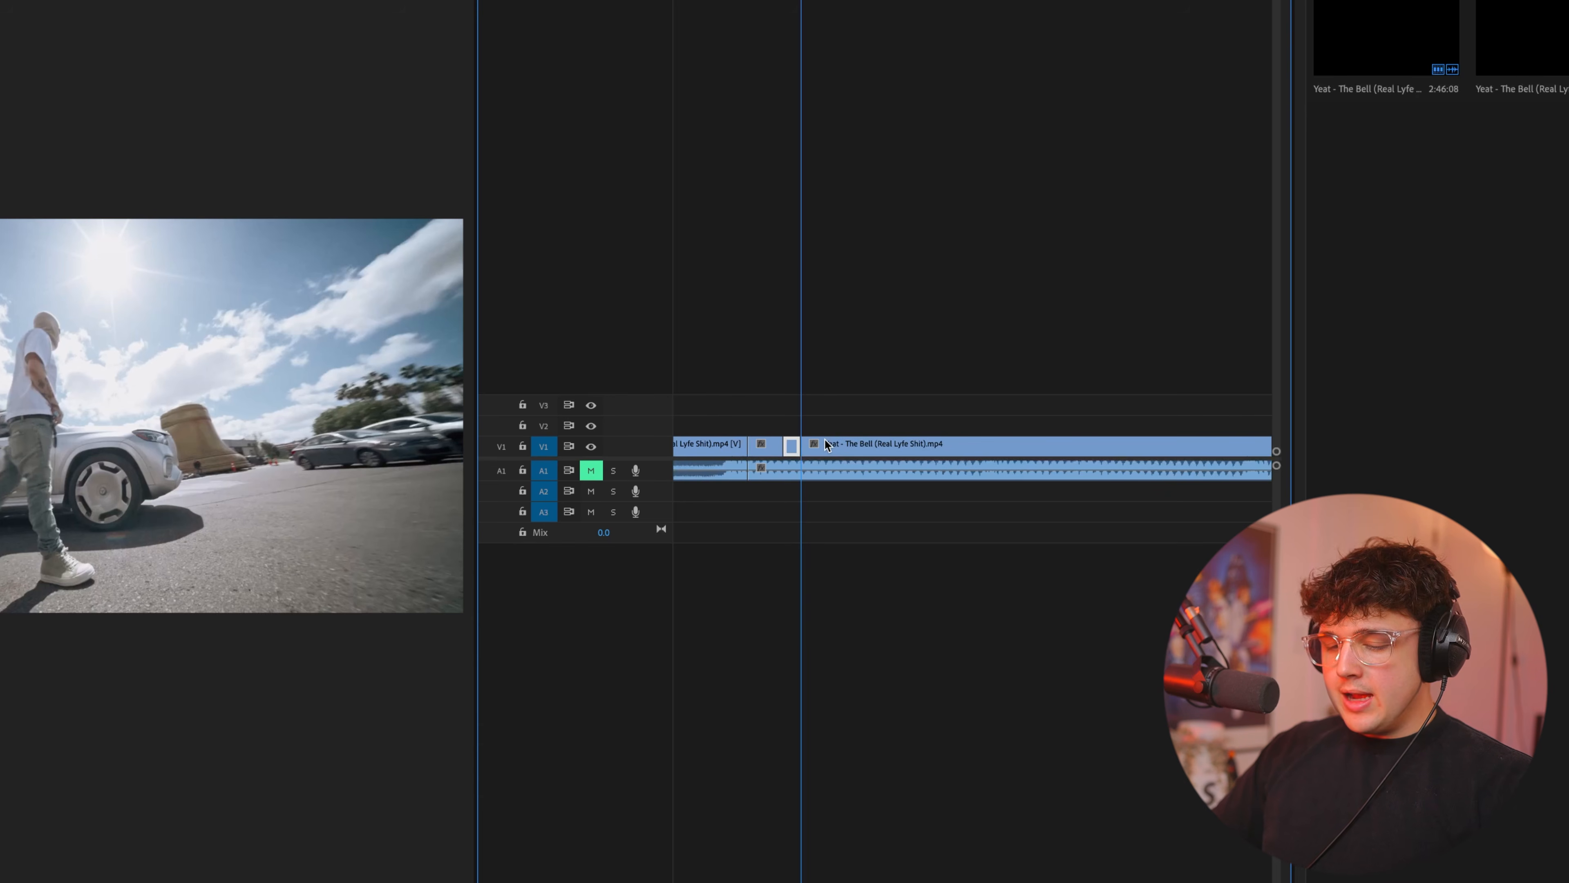
{"action": "left_click_drag", "start_coordinate": [793, 450], "coordinate": [917, 426]}
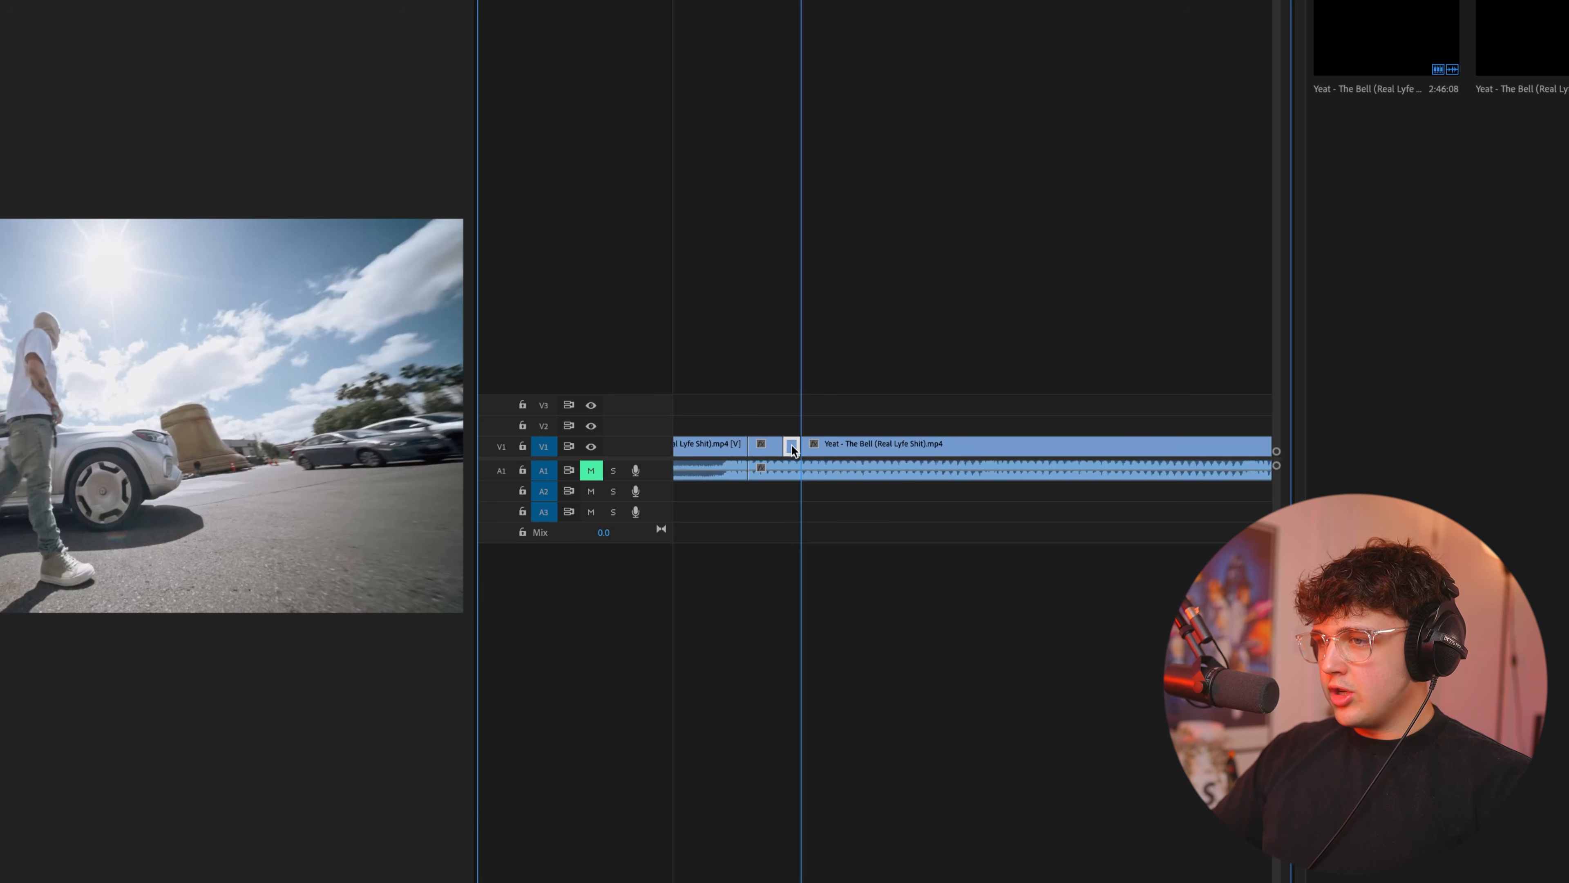
{"action": "left_click_drag", "start_coordinate": [792, 450], "coordinate": [877, 427]}
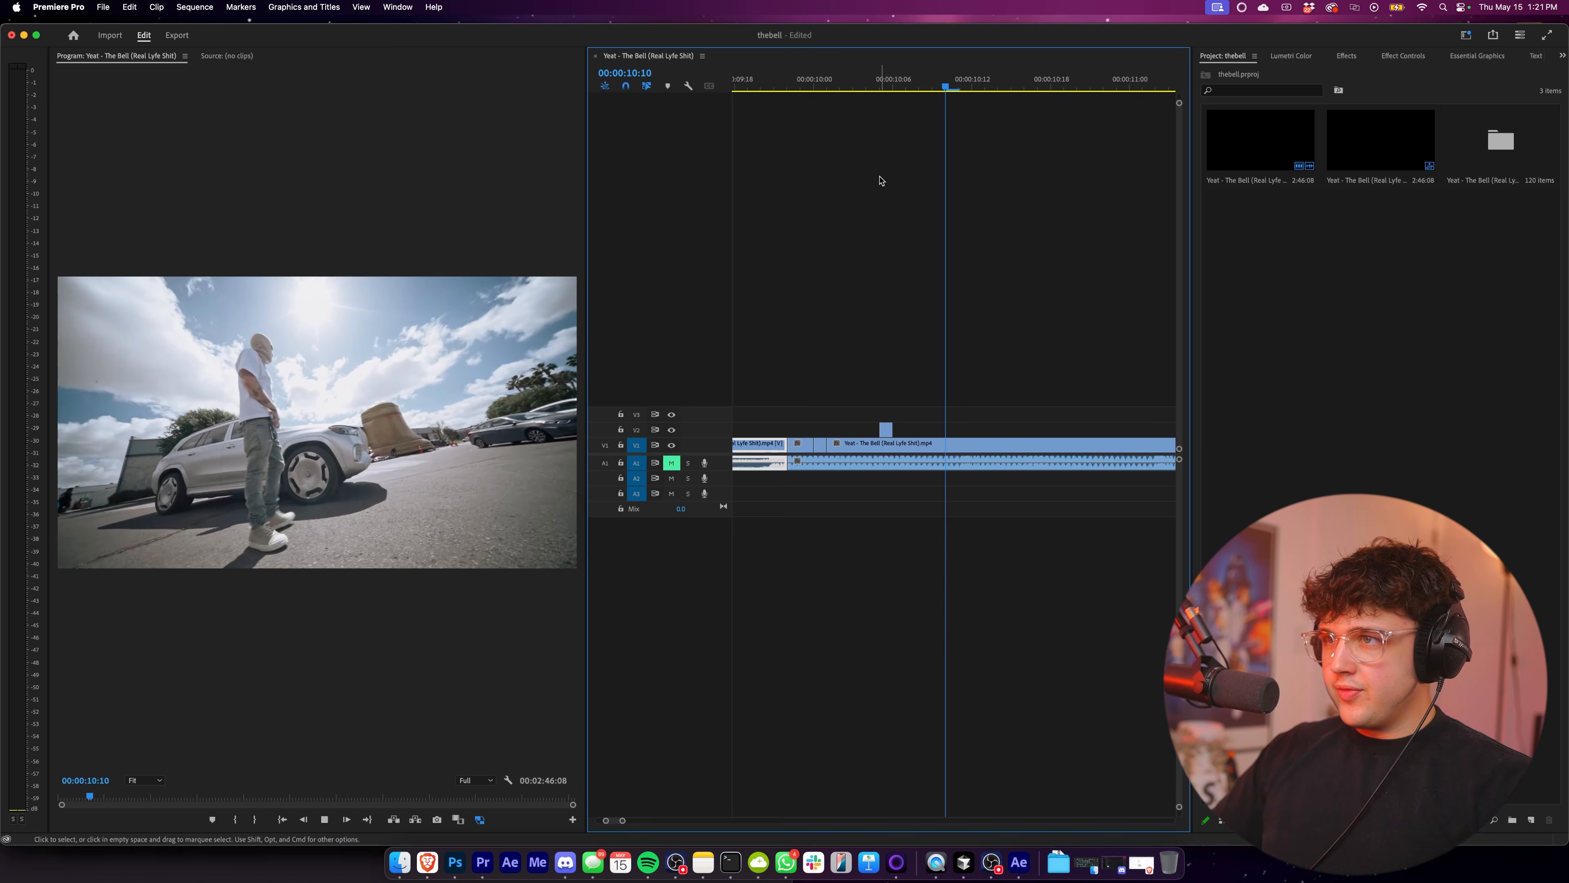
Play back the clip from around 00:00:09:22 to check the duplicated frames on V2.
{"action": "key", "text": "space"}
{"action": "left_click_drag", "start_coordinate": [873, 80], "coordinate": [780, 74]}
{"action": "key", "text": "space"}
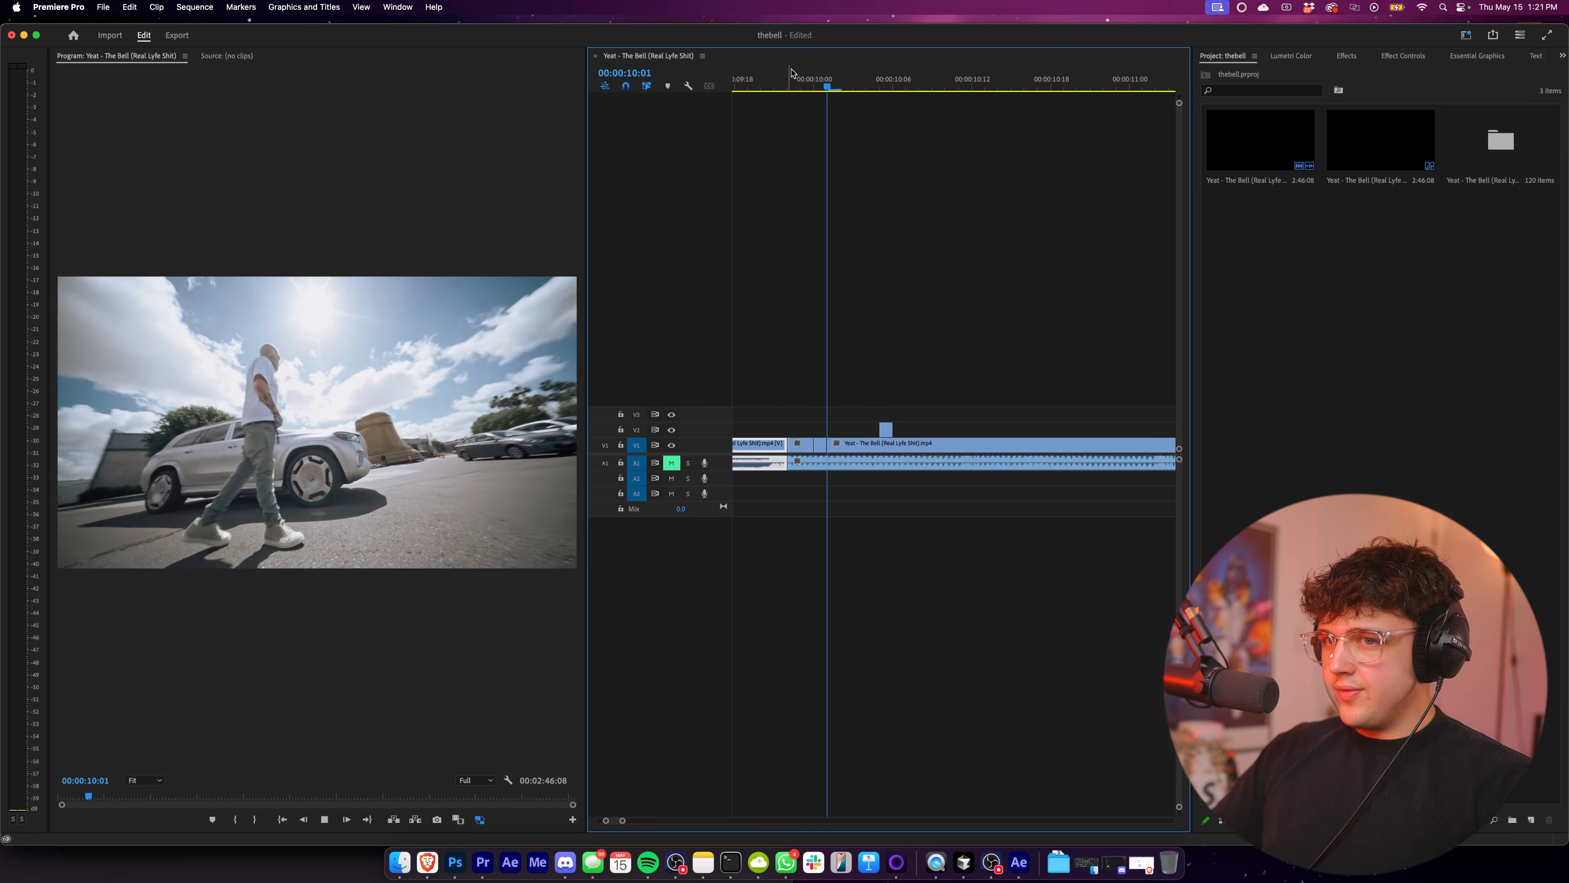
{"action": "key", "text": "space"}
{"action": "scroll", "coordinate": [977, 371], "scroll_direction": "down", "scroll_amount": 1}
{"action": "scroll", "coordinate": [988, 238], "scroll_direction": "down", "scroll_amount": 1}
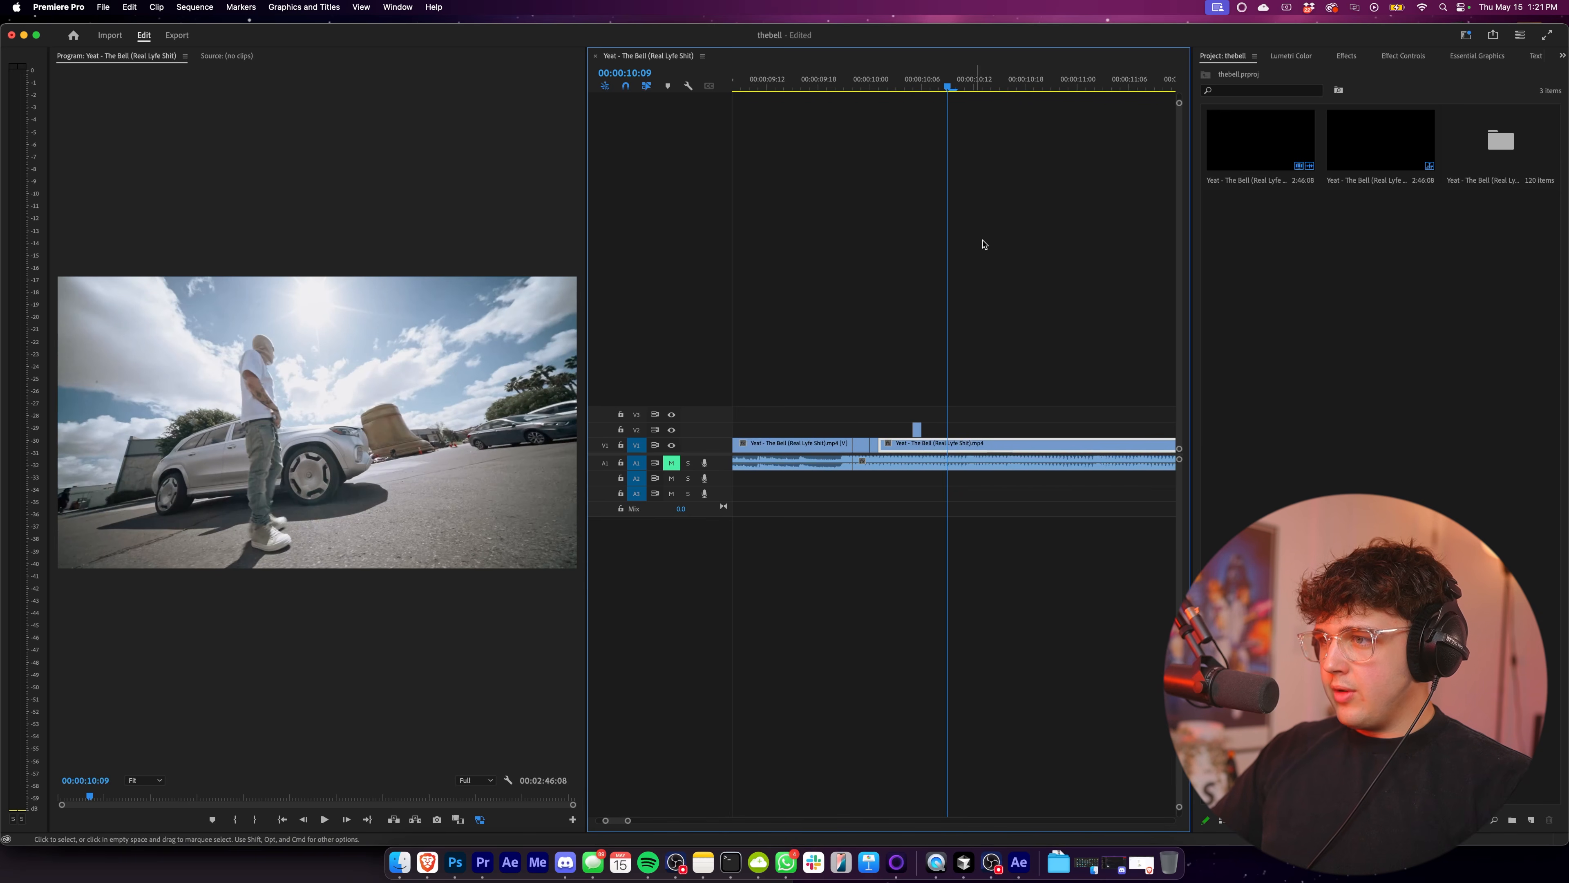
Isolate a short segment near the clip's end at 00:00:11:06 and duplicate it onto V2 over the earlier part.
{"action": "scroll", "coordinate": [986, 249], "scroll_direction": "right", "scroll_amount": 2}
{"action": "mouse_move", "coordinate": [1050, 87]}
{"action": "left_mouse_down"}
{"action": "mouse_move", "coordinate": [1076, 87]}
{"action": "mouse_move", "coordinate": [1055, 87]}
{"action": "left_mouse_up"}
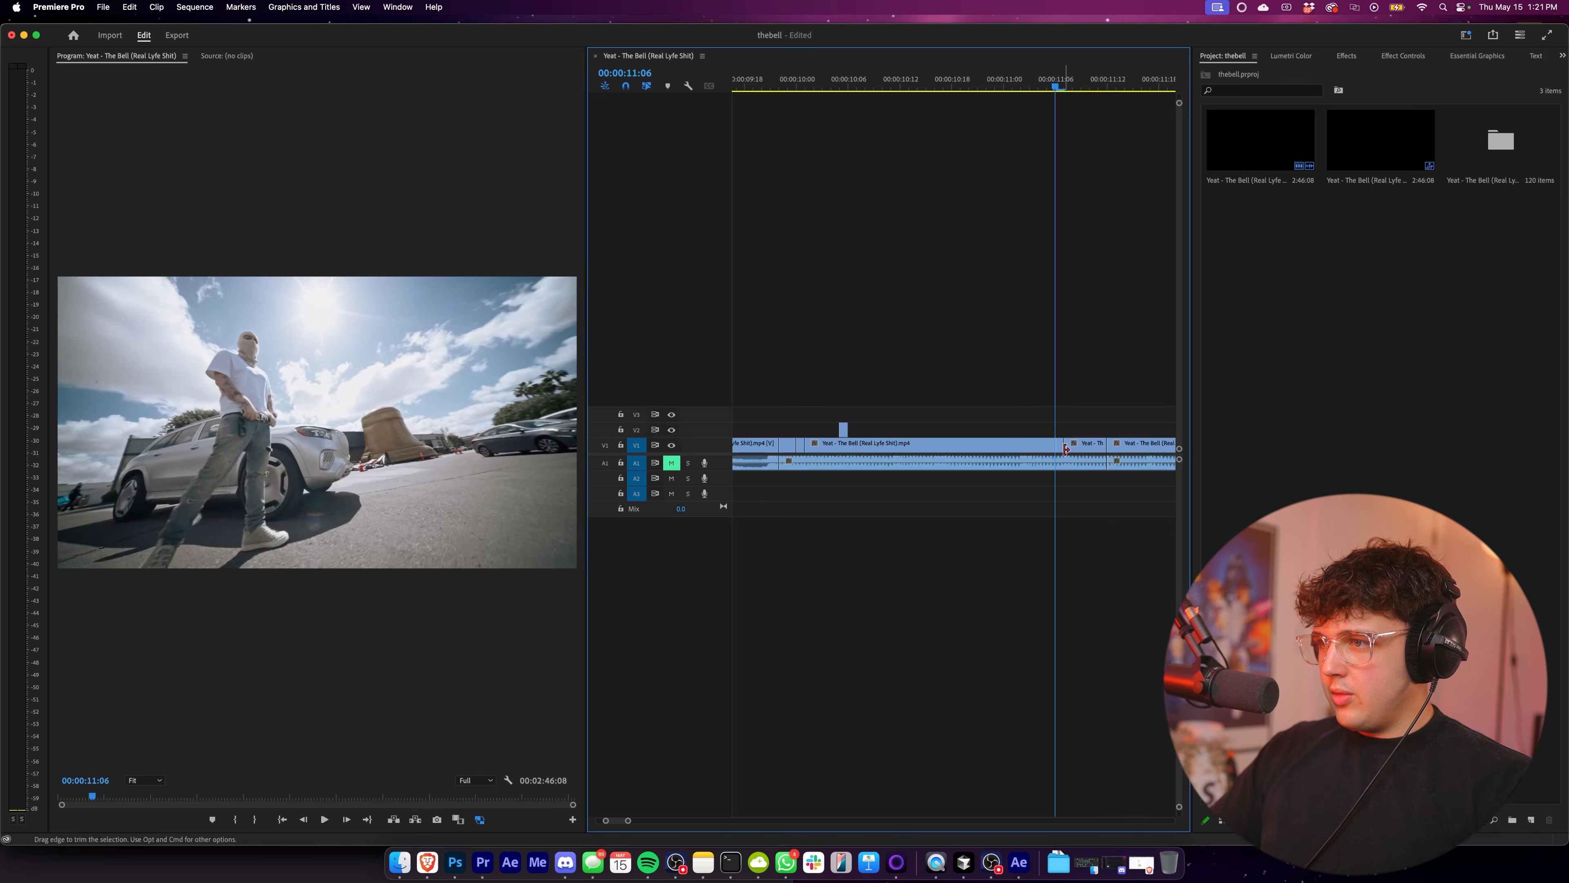
{"action": "left_click_drag", "start_coordinate": [1059, 449], "coordinate": [845, 431]}
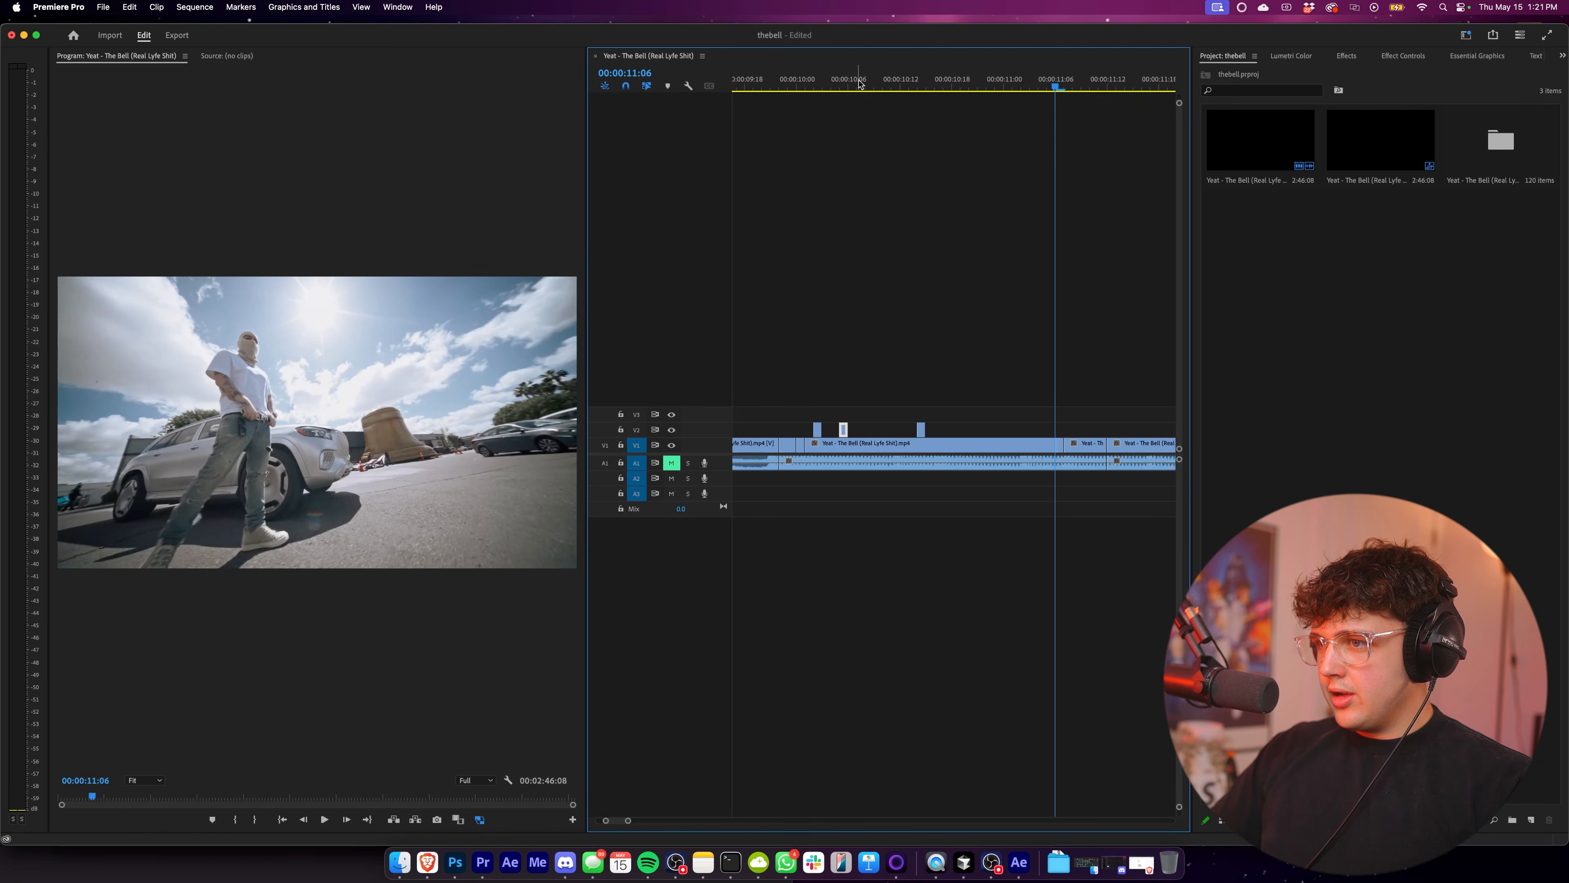
Isolate short V1 segments at 00:00:10:08 and near 00:00:11:00, and duplicate each onto V2 over the other part of the clip.
{"action": "left_click_drag", "start_coordinate": [859, 83], "coordinate": [866, 86]}
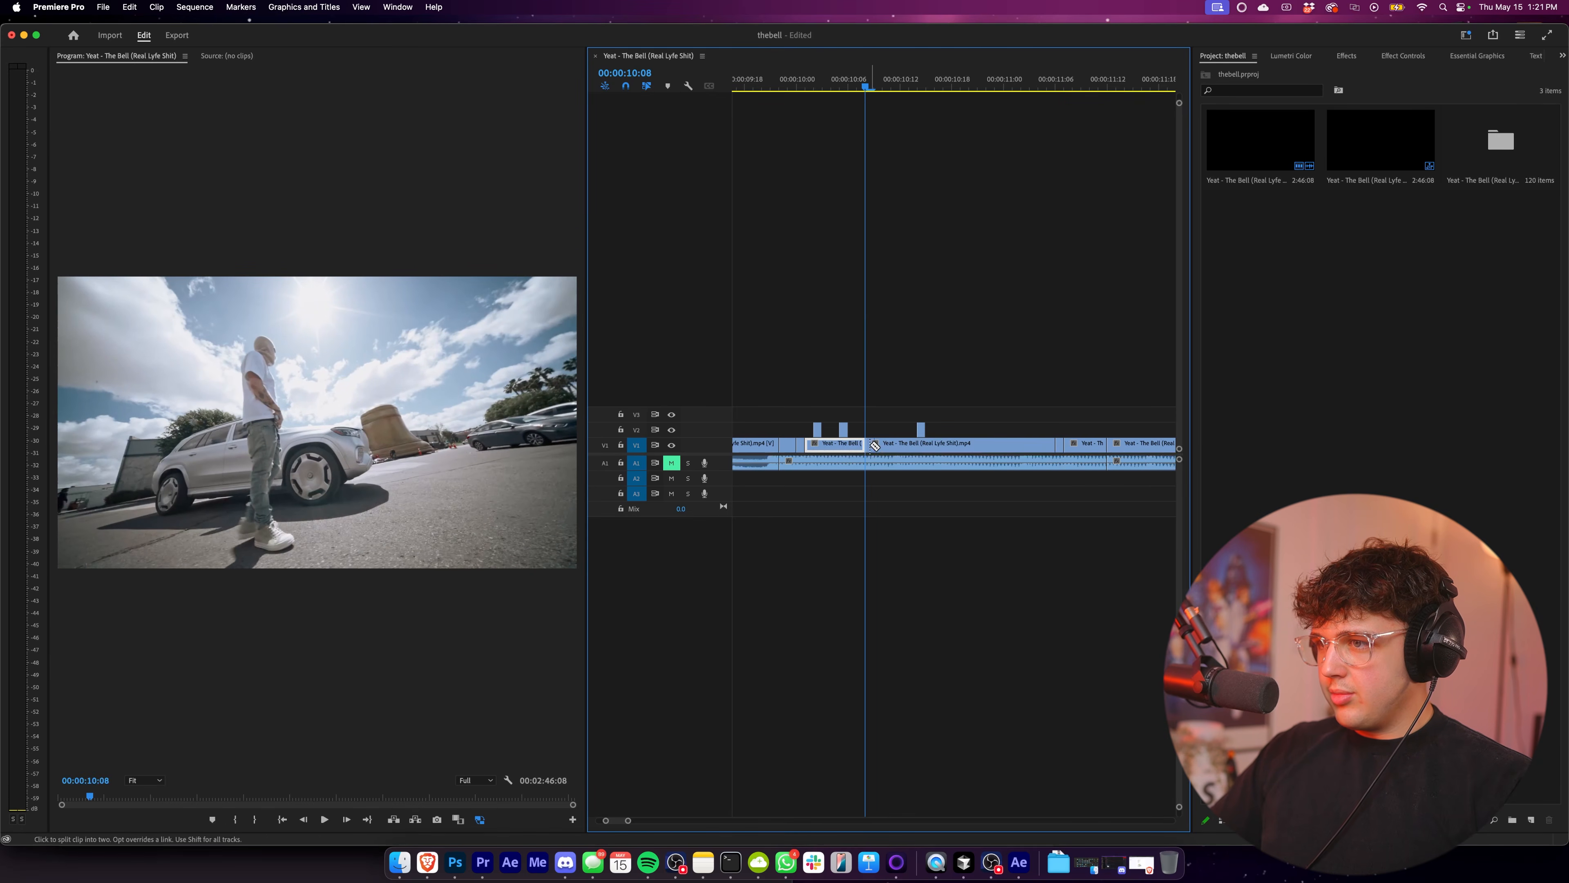
{"action": "left_click", "coordinate": [873, 446]}
{"action": "key", "text": "v"}
{"action": "left_click_drag", "start_coordinate": [871, 446], "coordinate": [1033, 431]}
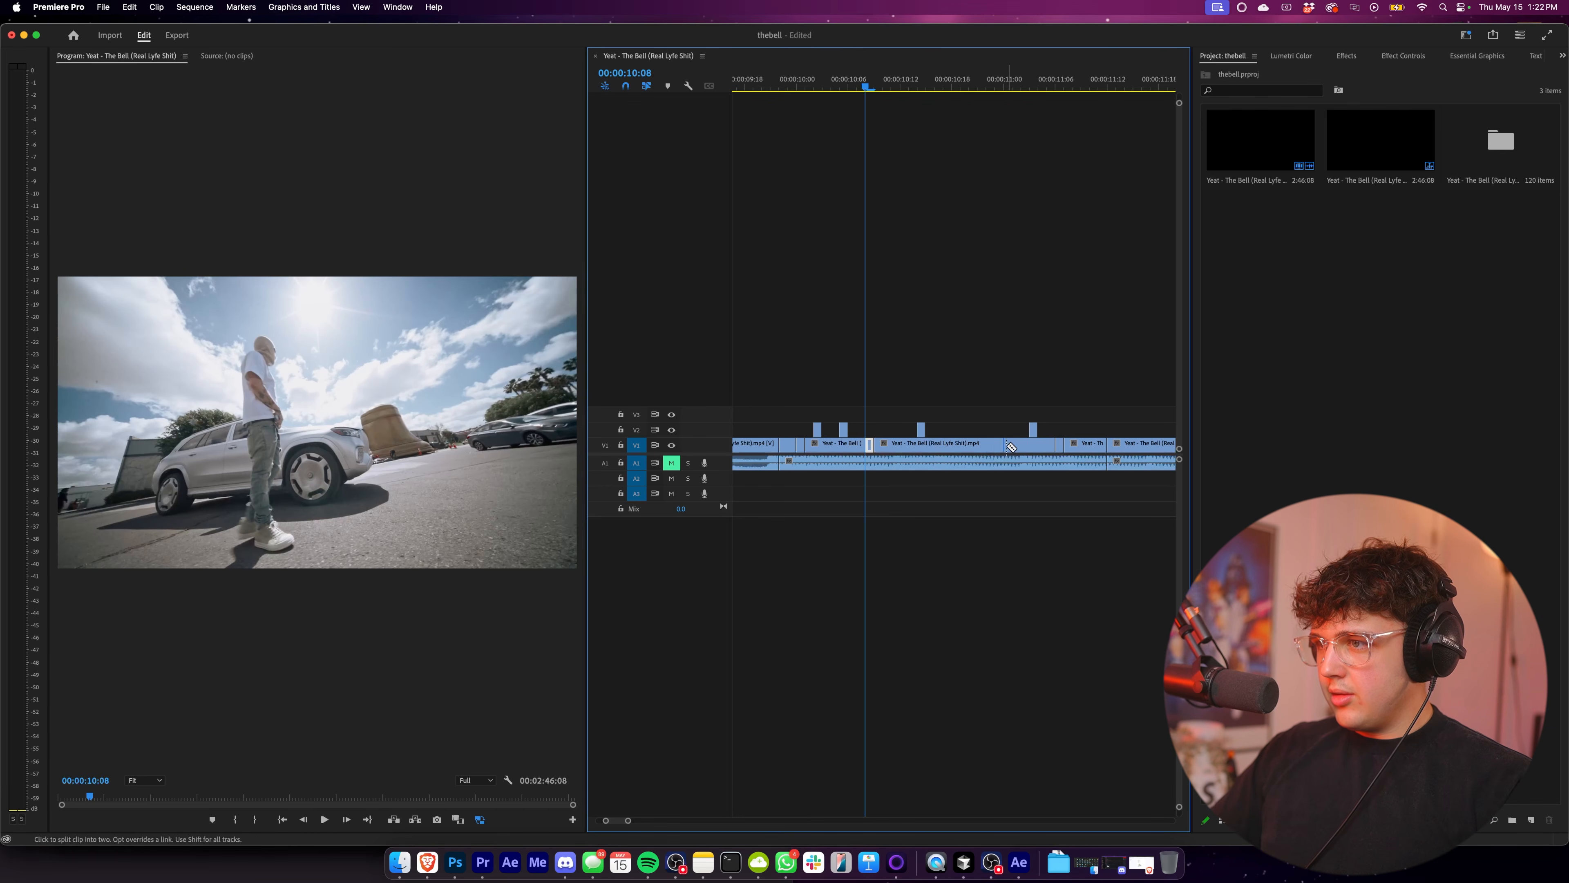
{"action": "key", "text": "space"}
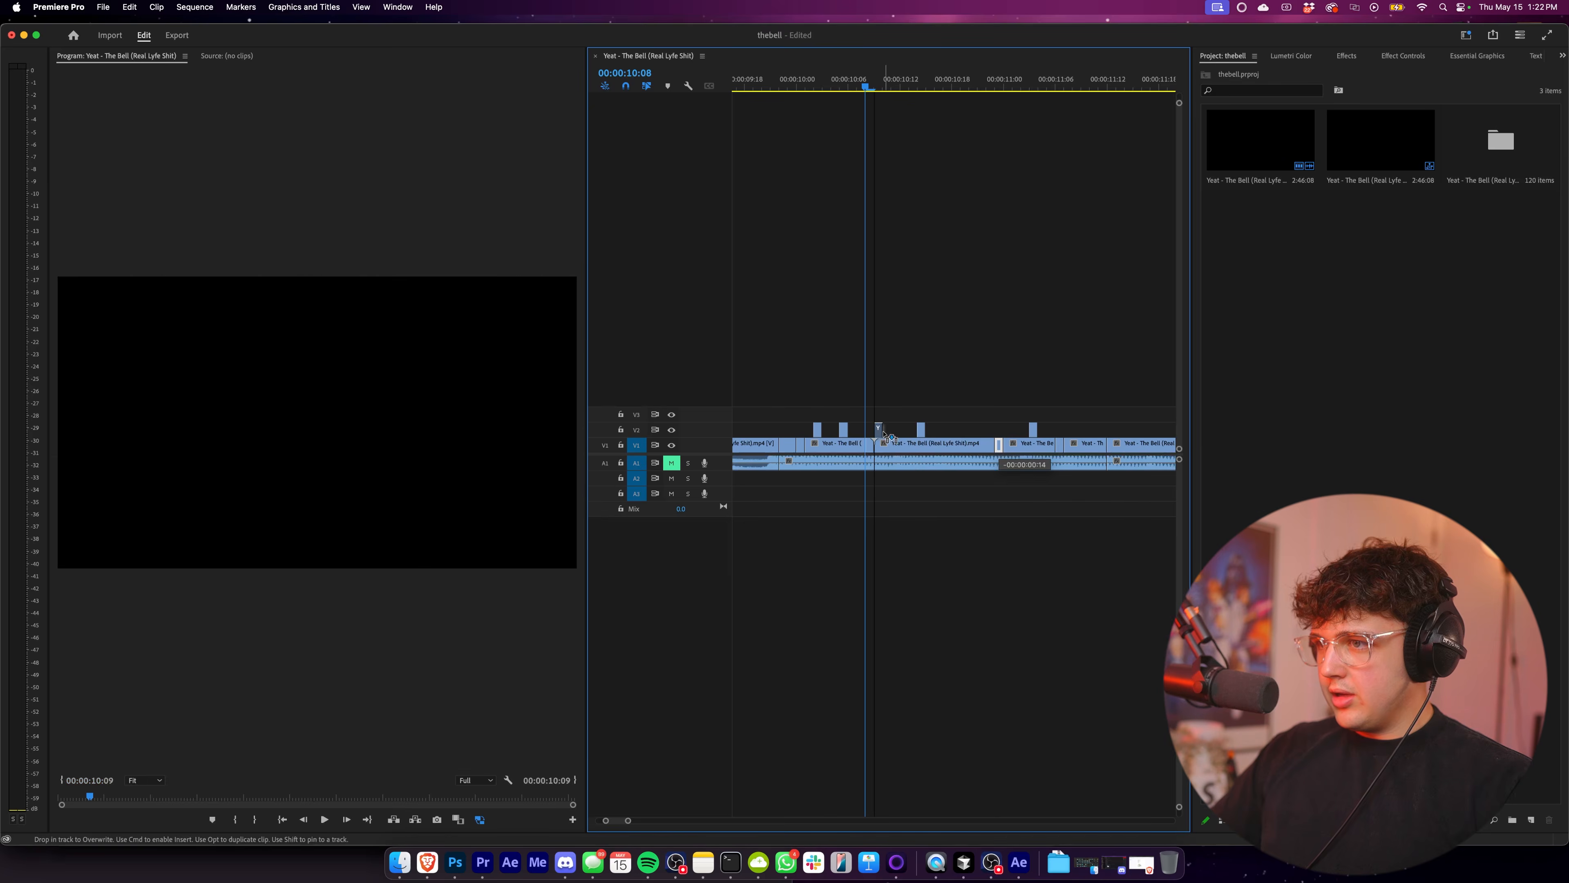
{"action": "key", "text": "space"}
Play back the rearranged frames from 00:00:09:23.
{"action": "left_click", "coordinate": [789, 83]}
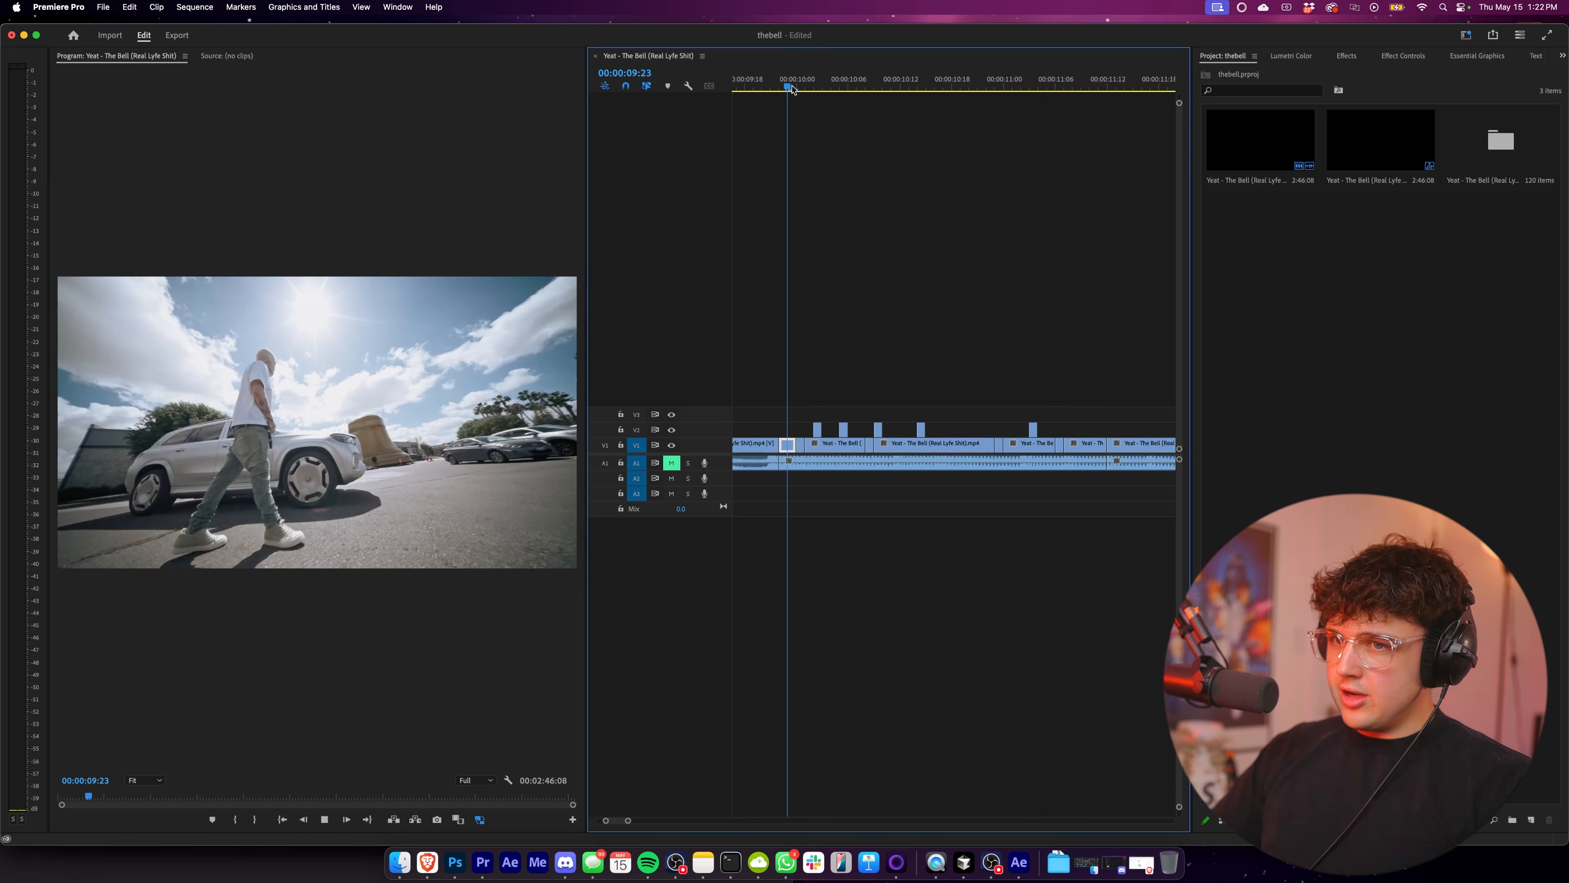
{"action": "key", "text": "space"}
{"action": "left_click", "coordinate": [796, 84]}
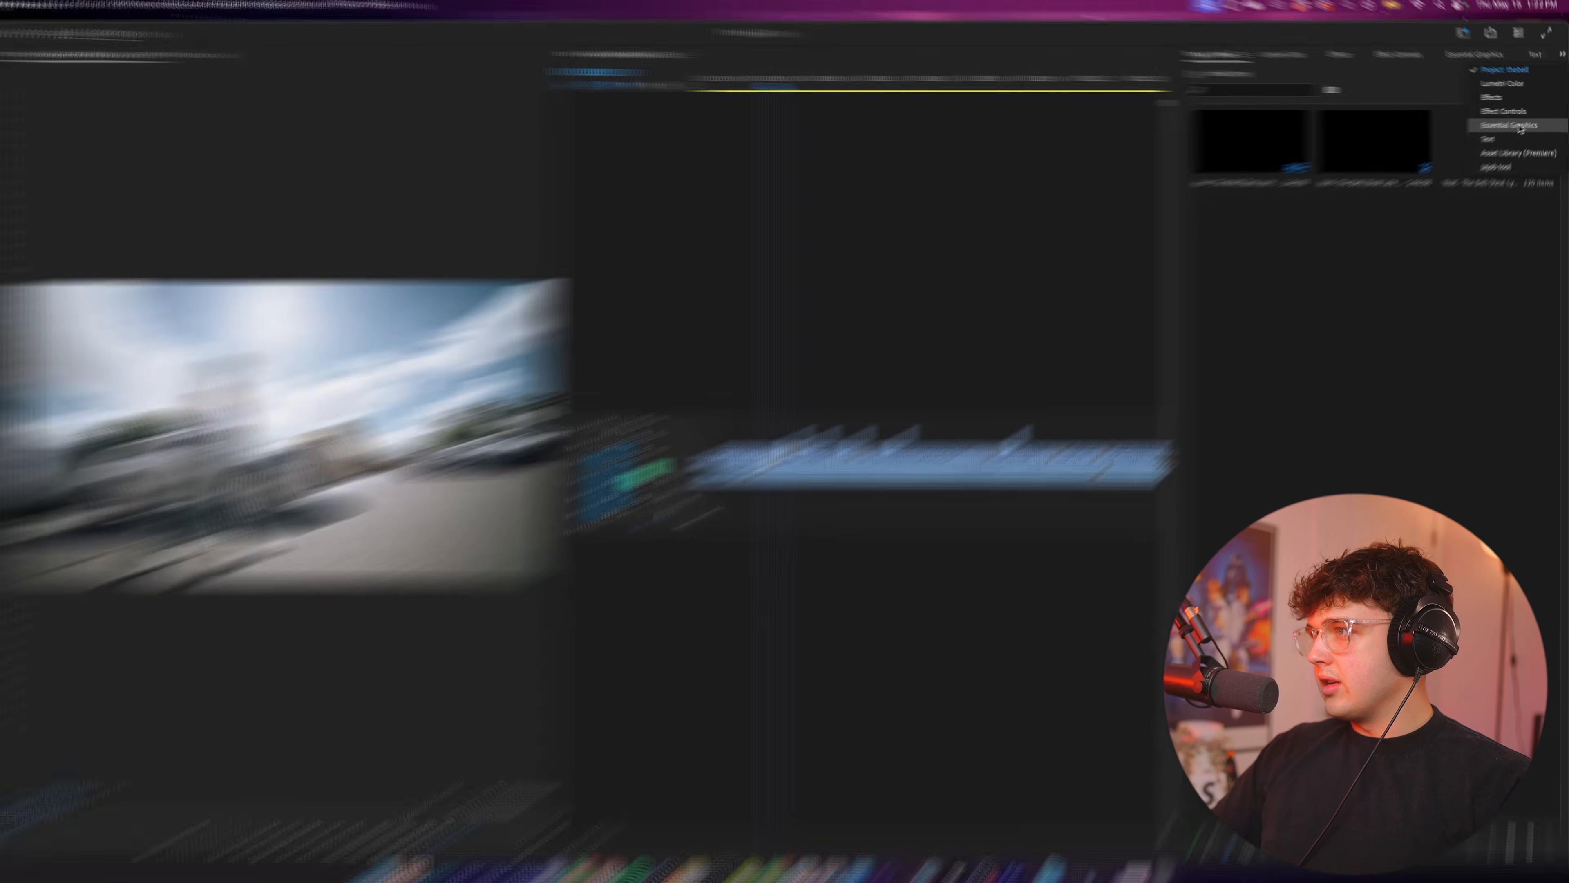
Create an adjustment layer and place it on V3 above the cut clips, starting at 00:00:09:22.
{"action": "left_click", "coordinate": [1254, 356]}
{"action": "right_click", "coordinate": [1254, 355]}
{"action": "mouse_move", "coordinate": [1322, 435]}
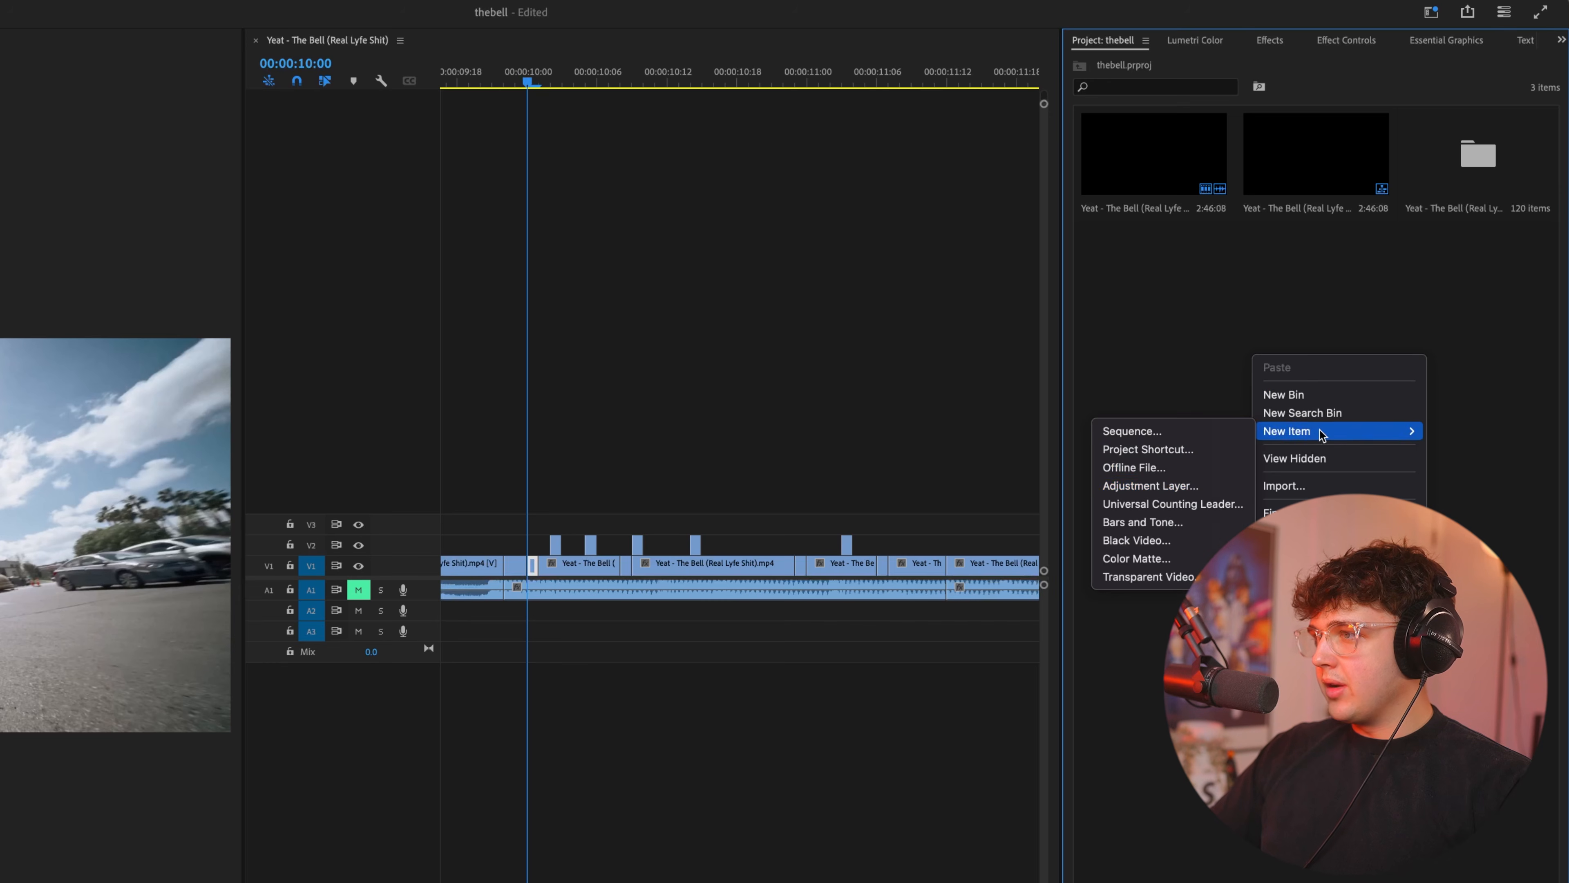
{"action": "left_click", "coordinate": [1161, 487]}
{"action": "left_click", "coordinate": [640, 621]}
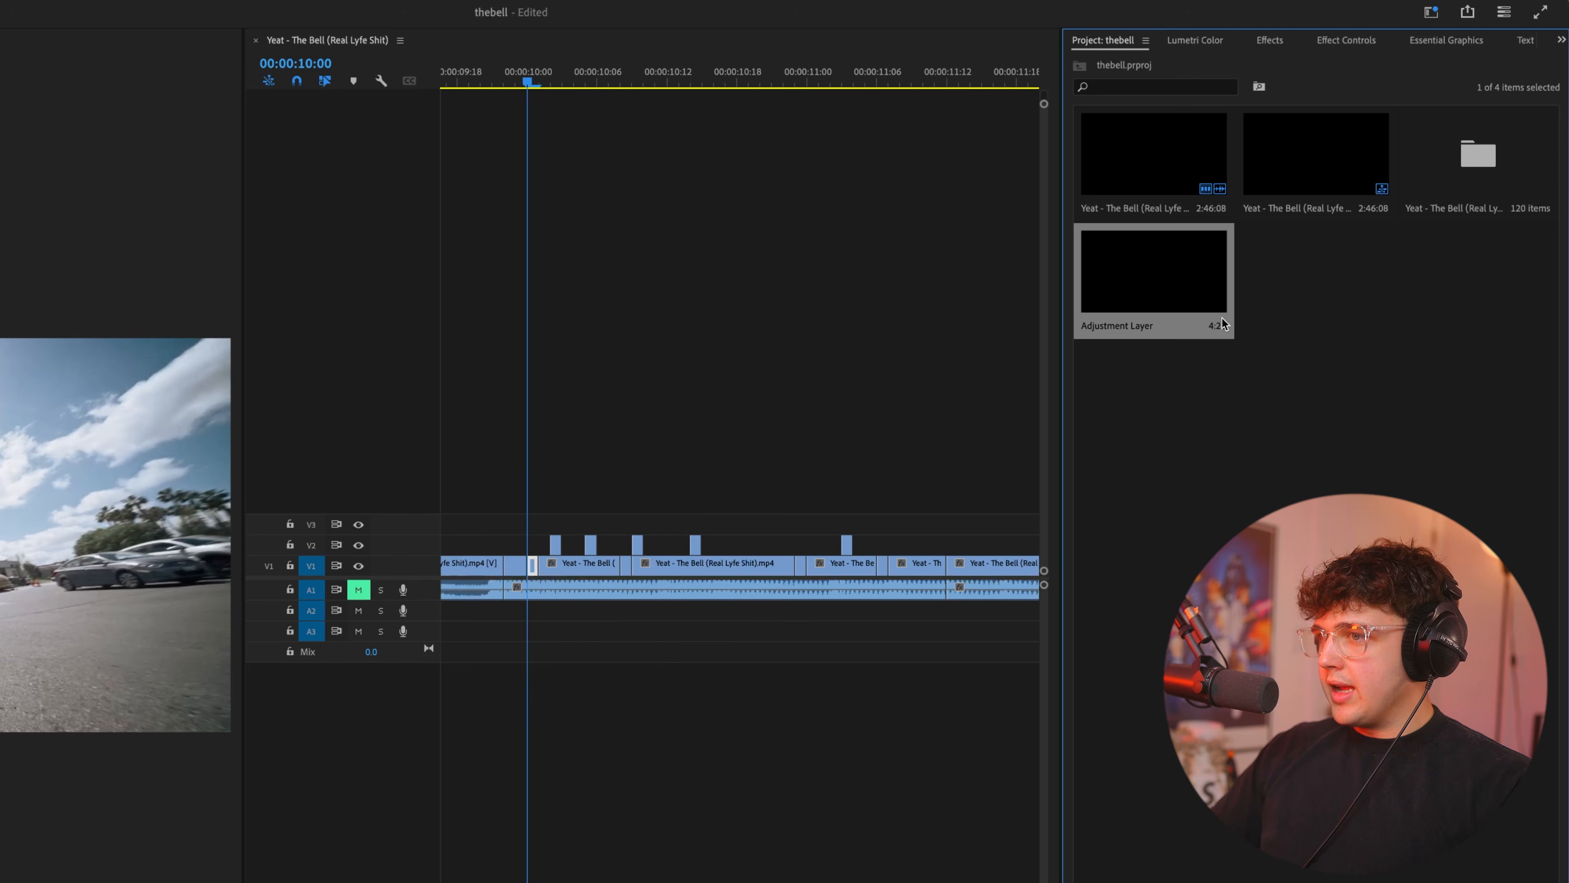
{"action": "left_click_drag", "start_coordinate": [1154, 272], "coordinate": [509, 523]}
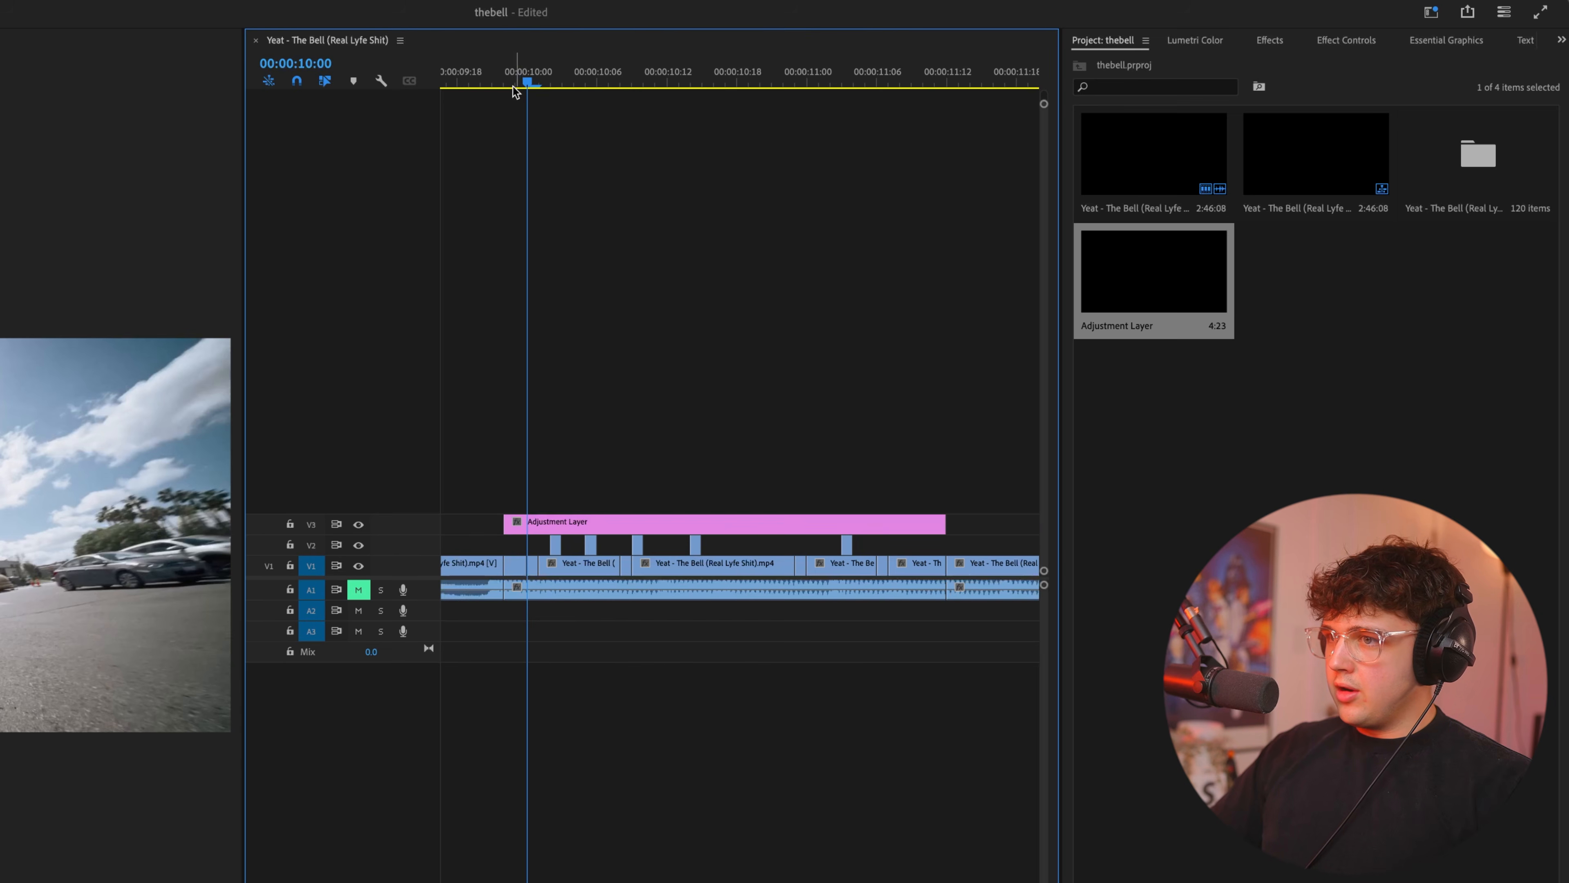
Apply the RSMB effect to the adjustment layer and set its Blur Amount to 3.00.
{"action": "left_click_drag", "start_coordinate": [516, 92], "coordinate": [607, 95]}
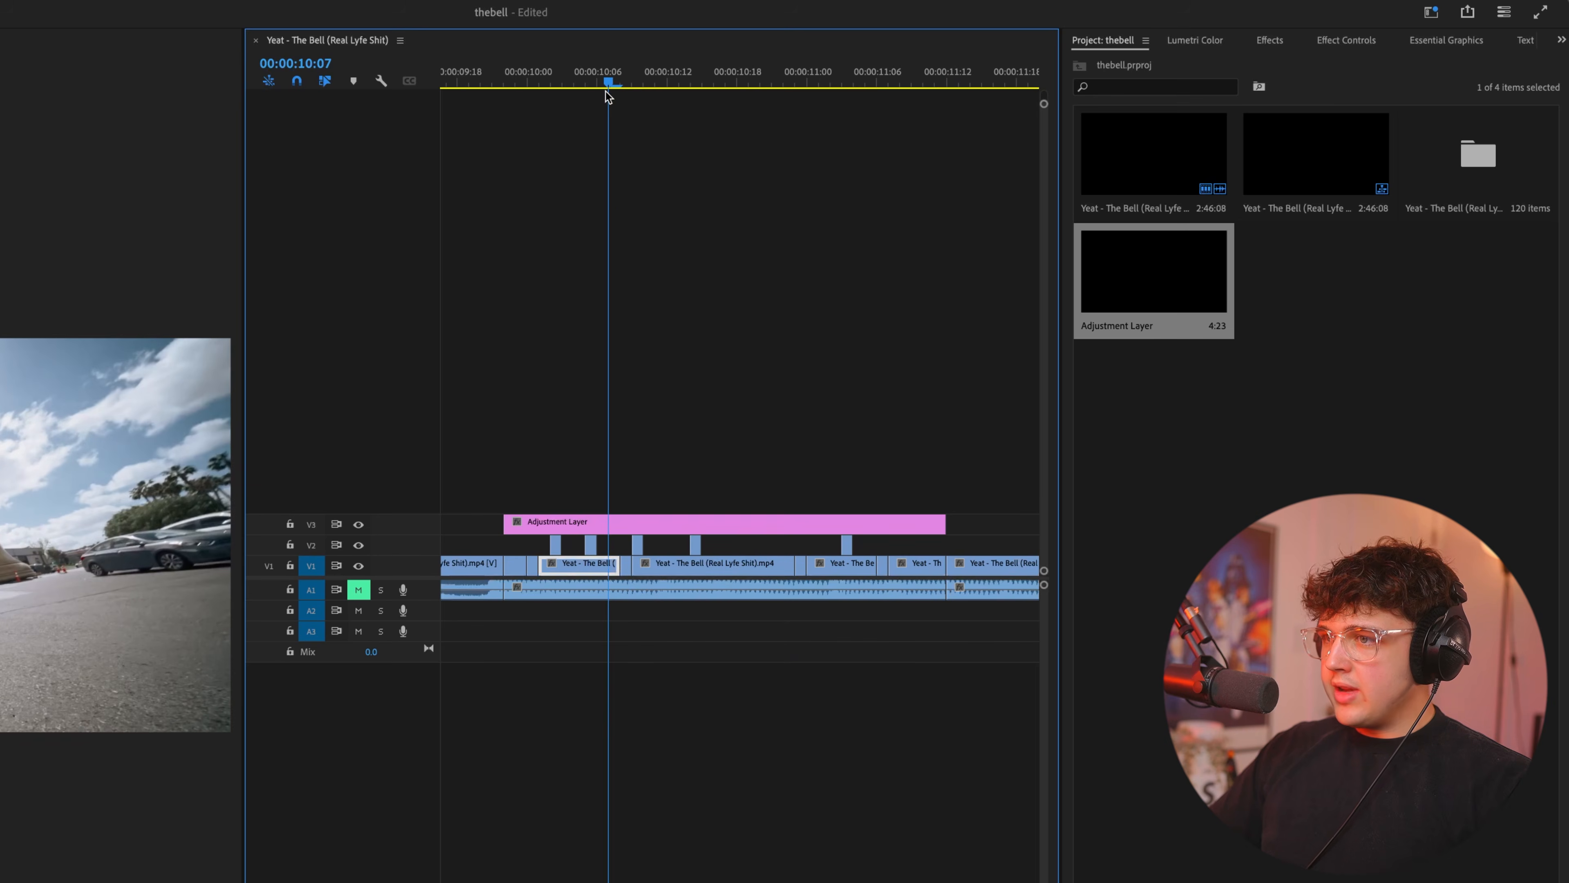
{"action": "left_click", "coordinate": [635, 527]}
{"action": "left_click", "coordinate": [1279, 42]}
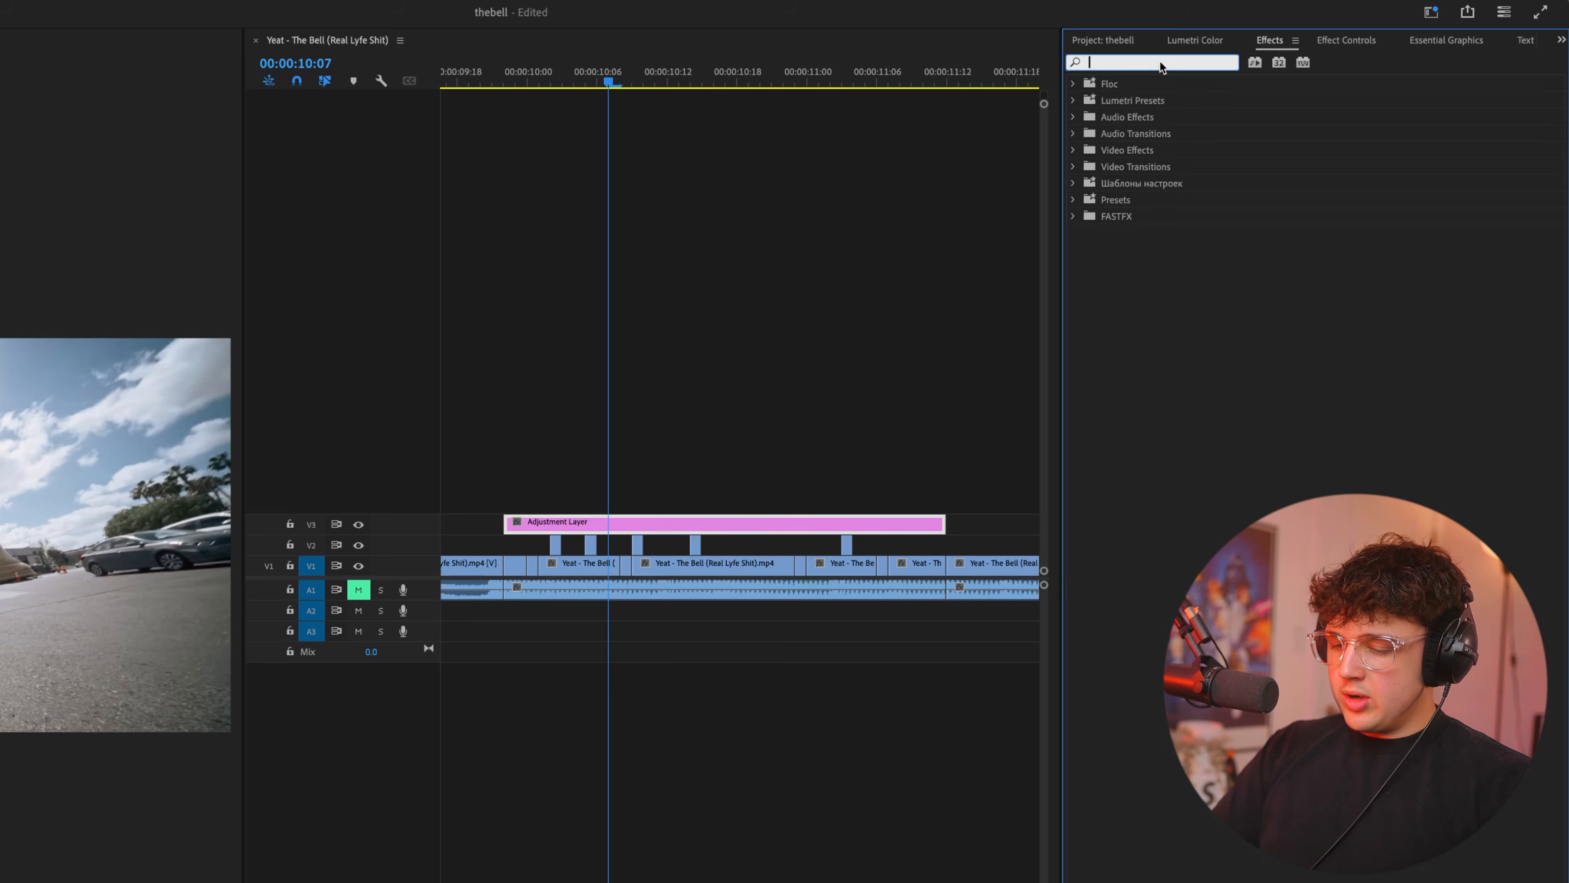
{"action": "type", "text": "rsmb"}
{"action": "left_click_drag", "start_coordinate": [1198, 184], "coordinate": [781, 480]}
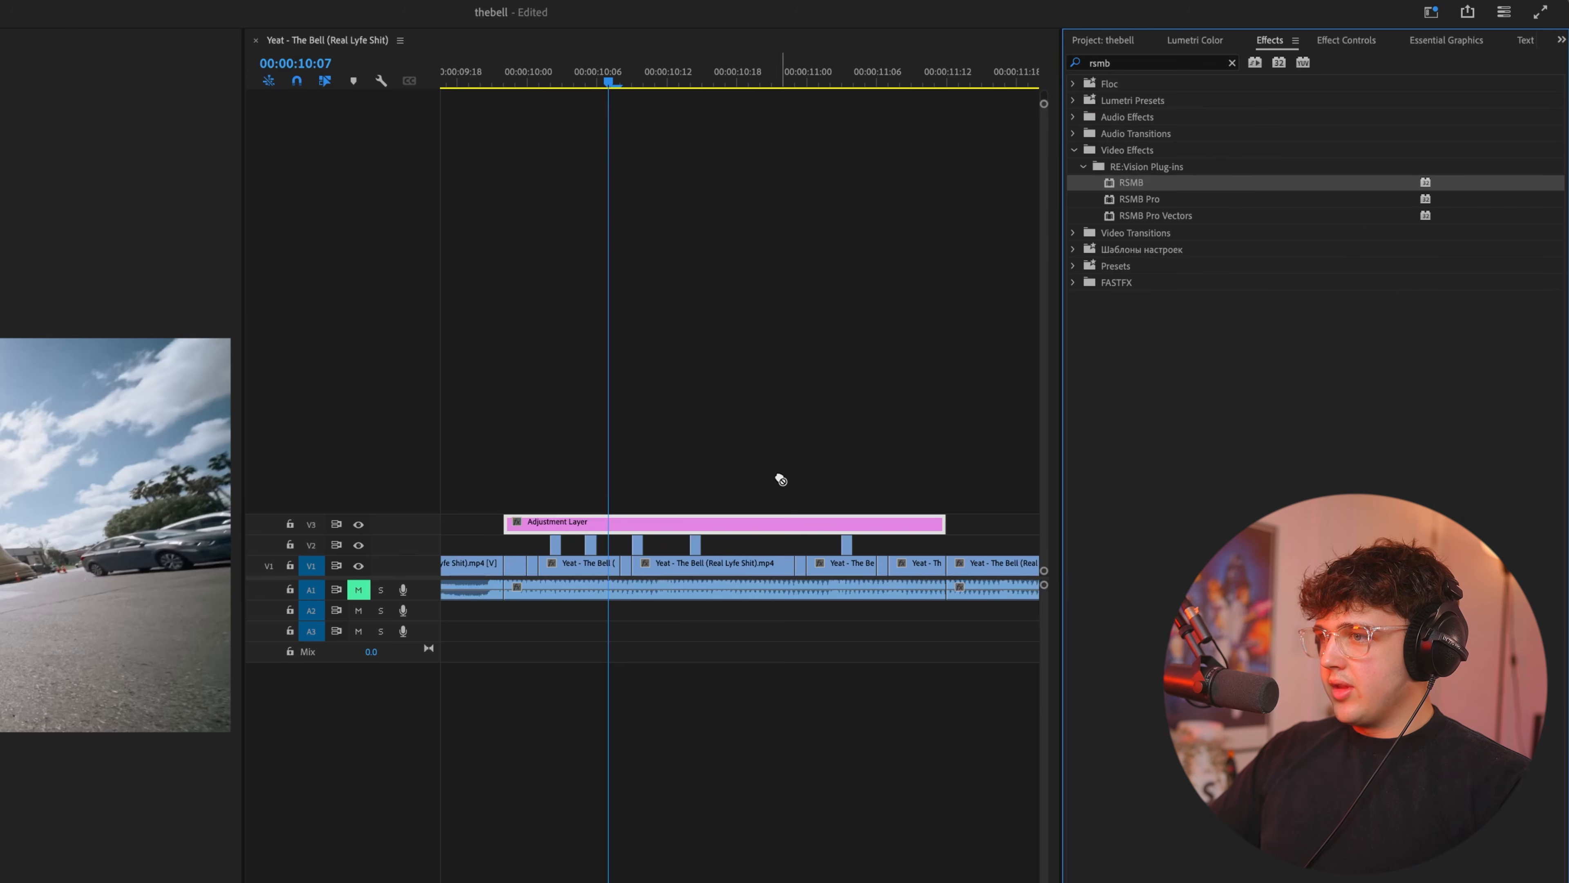
{"action": "left_click", "coordinate": [1338, 41]}
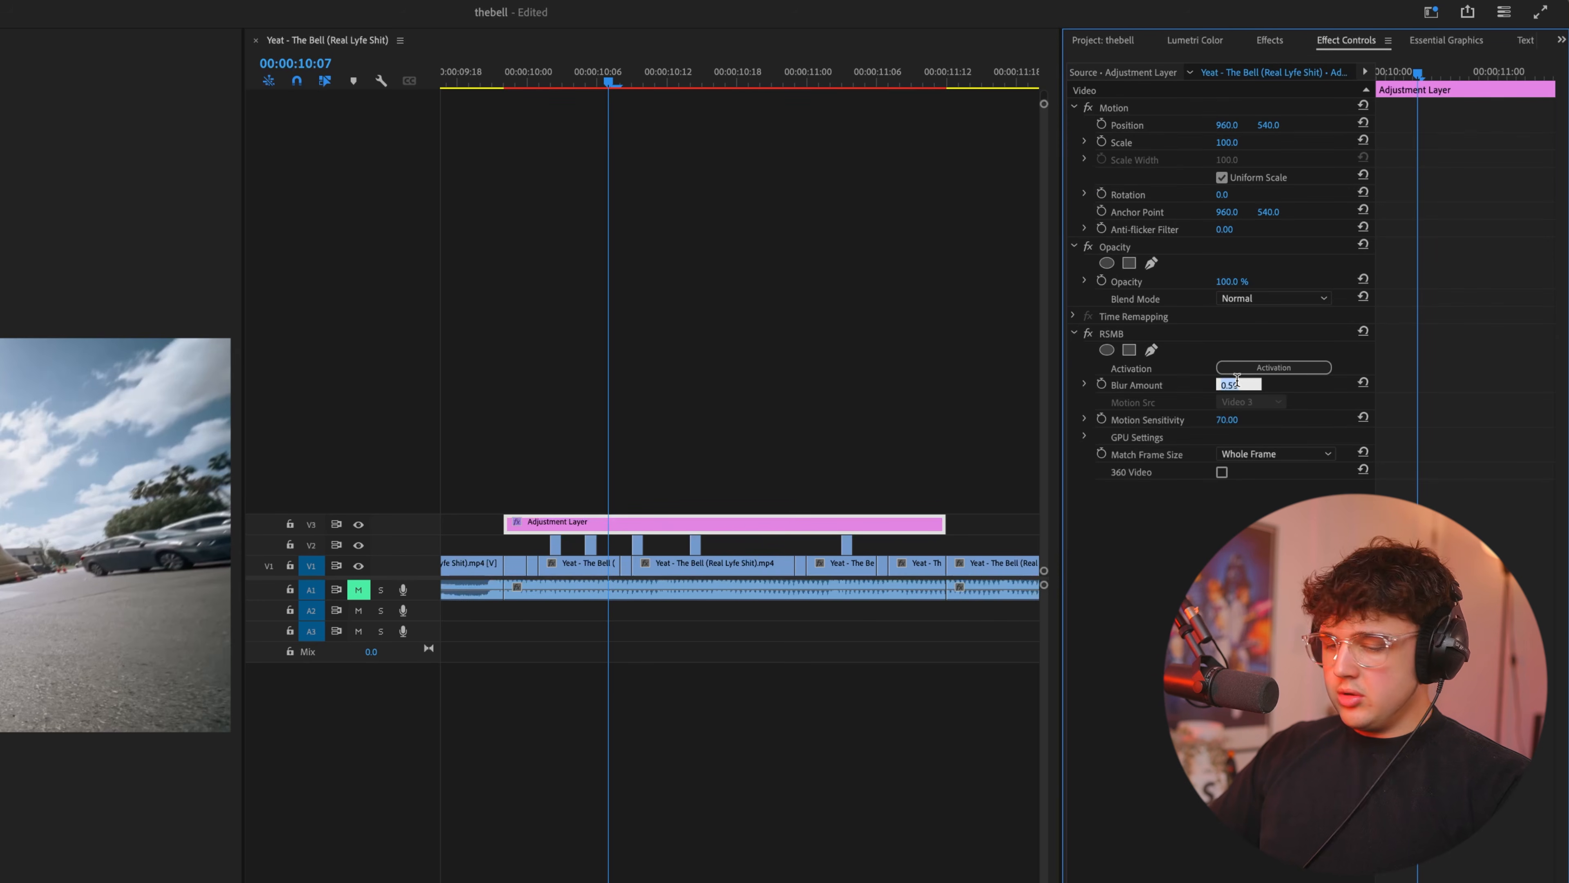
Mark an in-to-out range from 00:00:09:22 to just past 00:00:11:12 and render it with Render In to Out.
{"action": "left_click", "coordinate": [501, 71]}
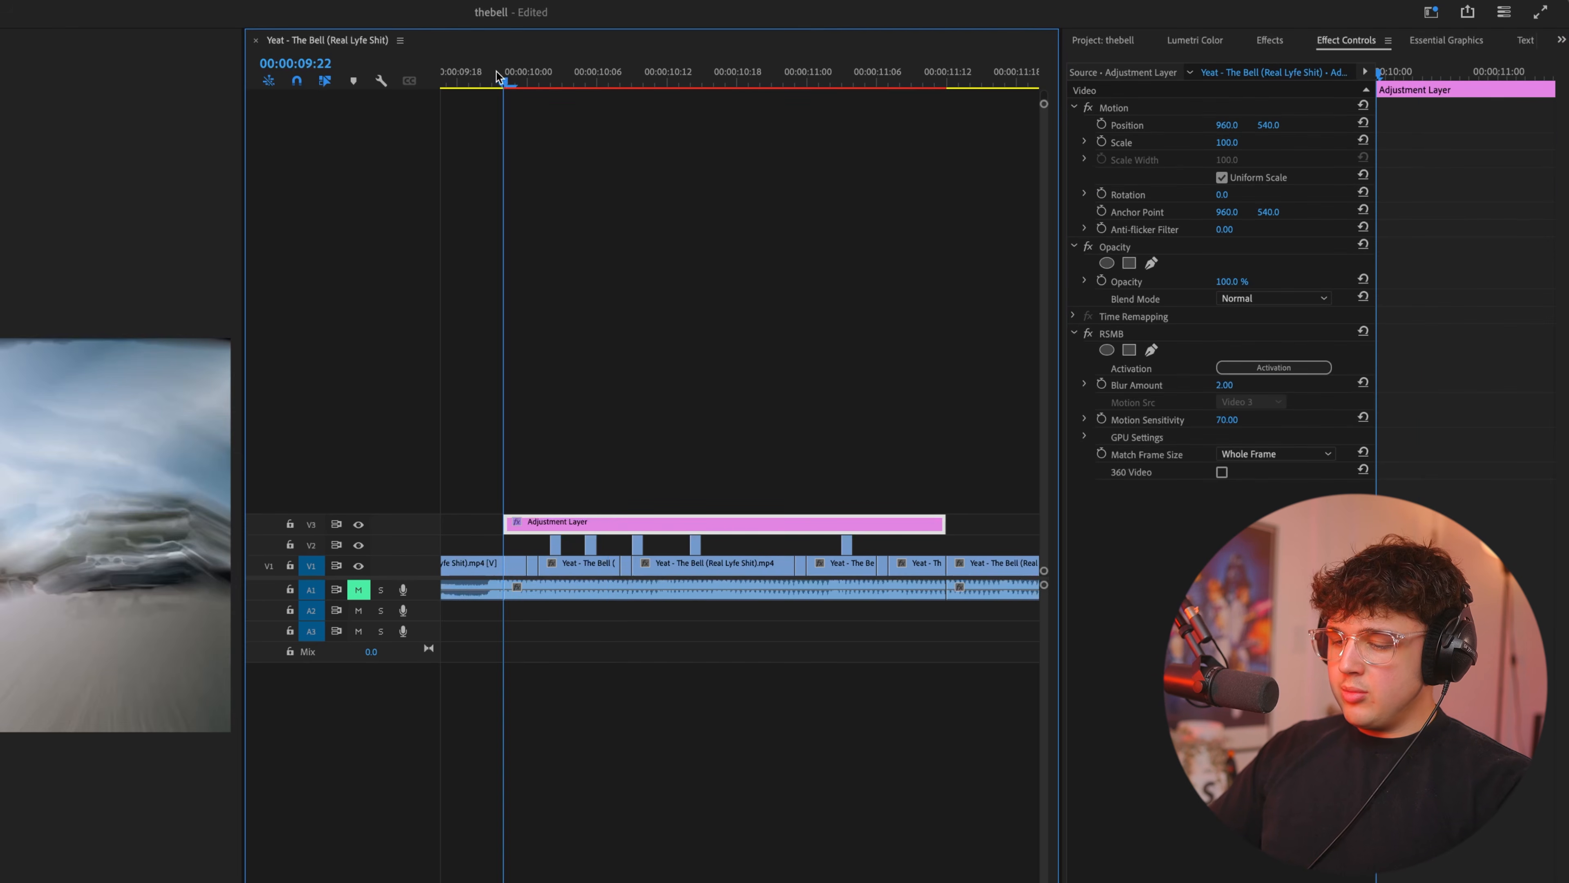
{"action": "key", "text": "i"}
{"action": "left_click_drag", "start_coordinate": [508, 76], "coordinate": [959, 65]}
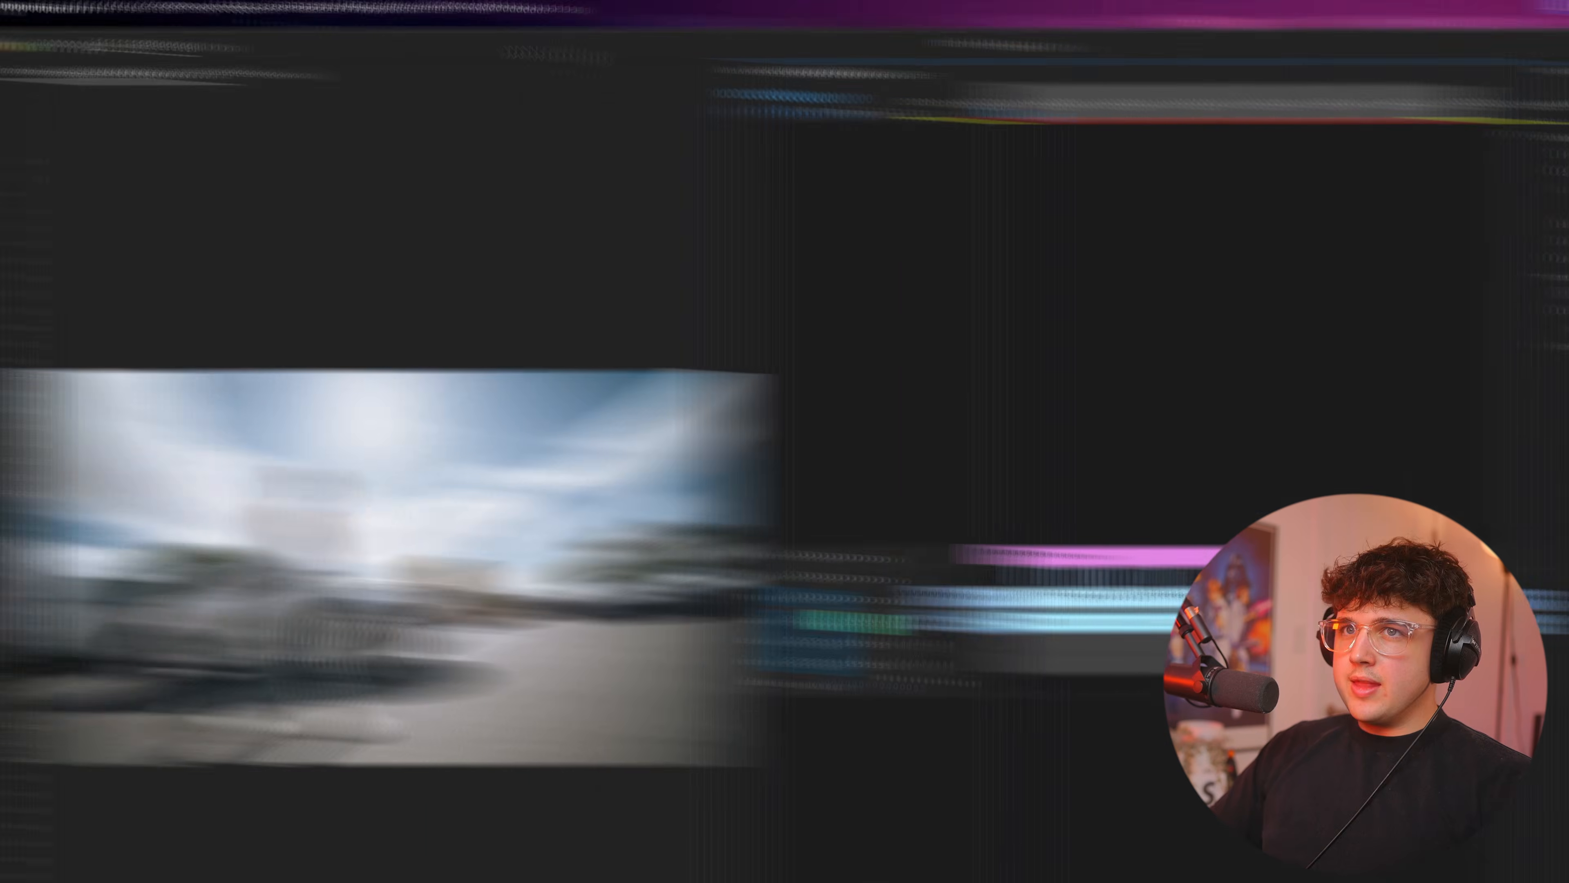
{"action": "left_click", "coordinate": [279, 11]}
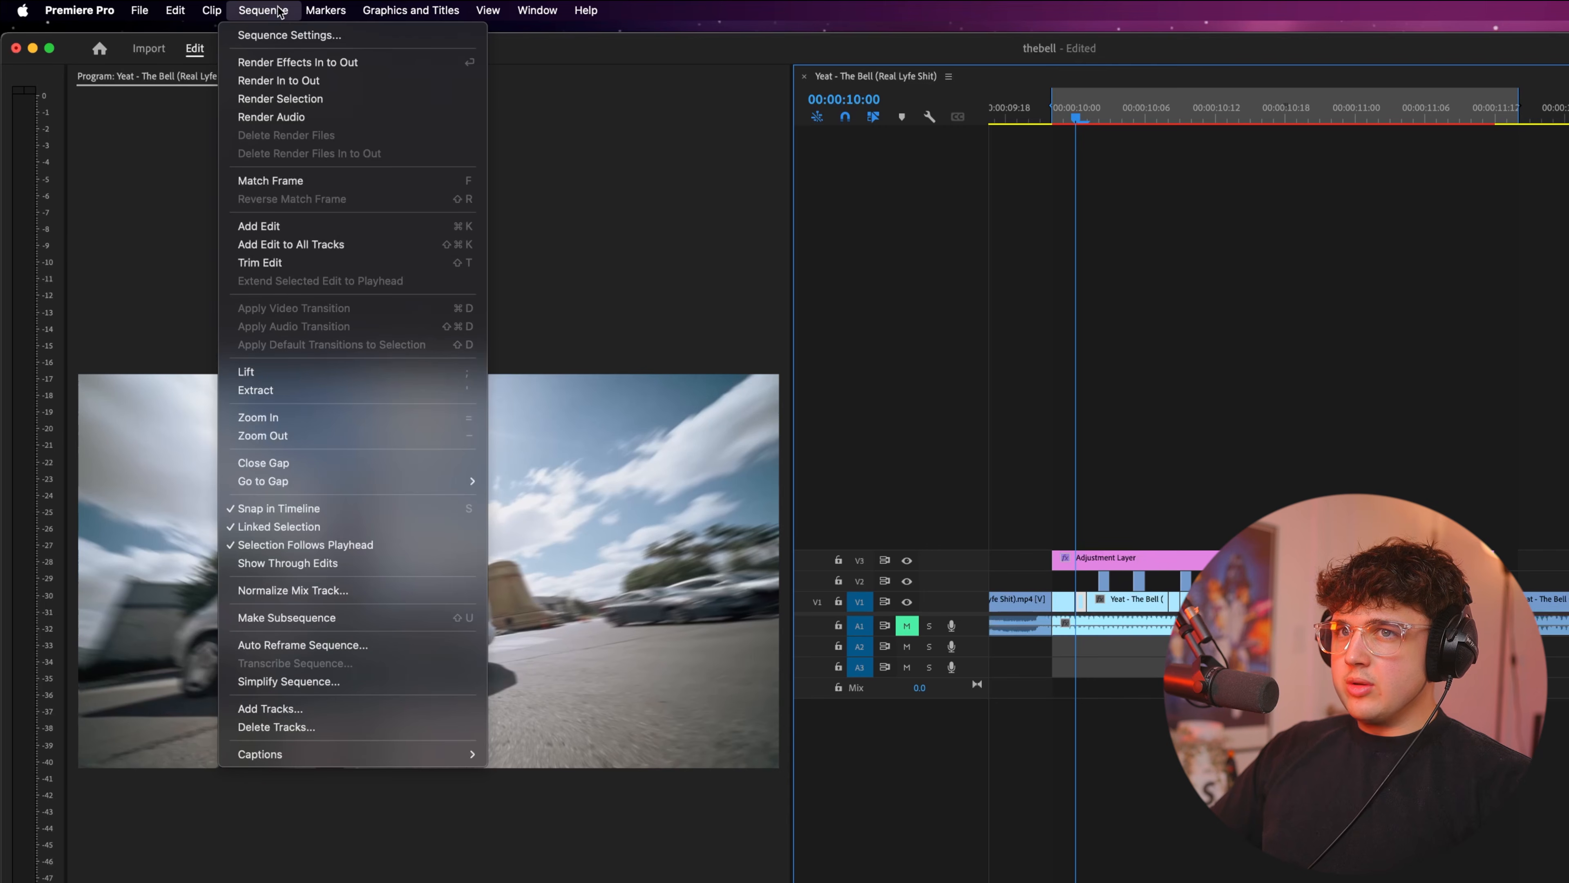
{"action": "left_click", "coordinate": [308, 87]}
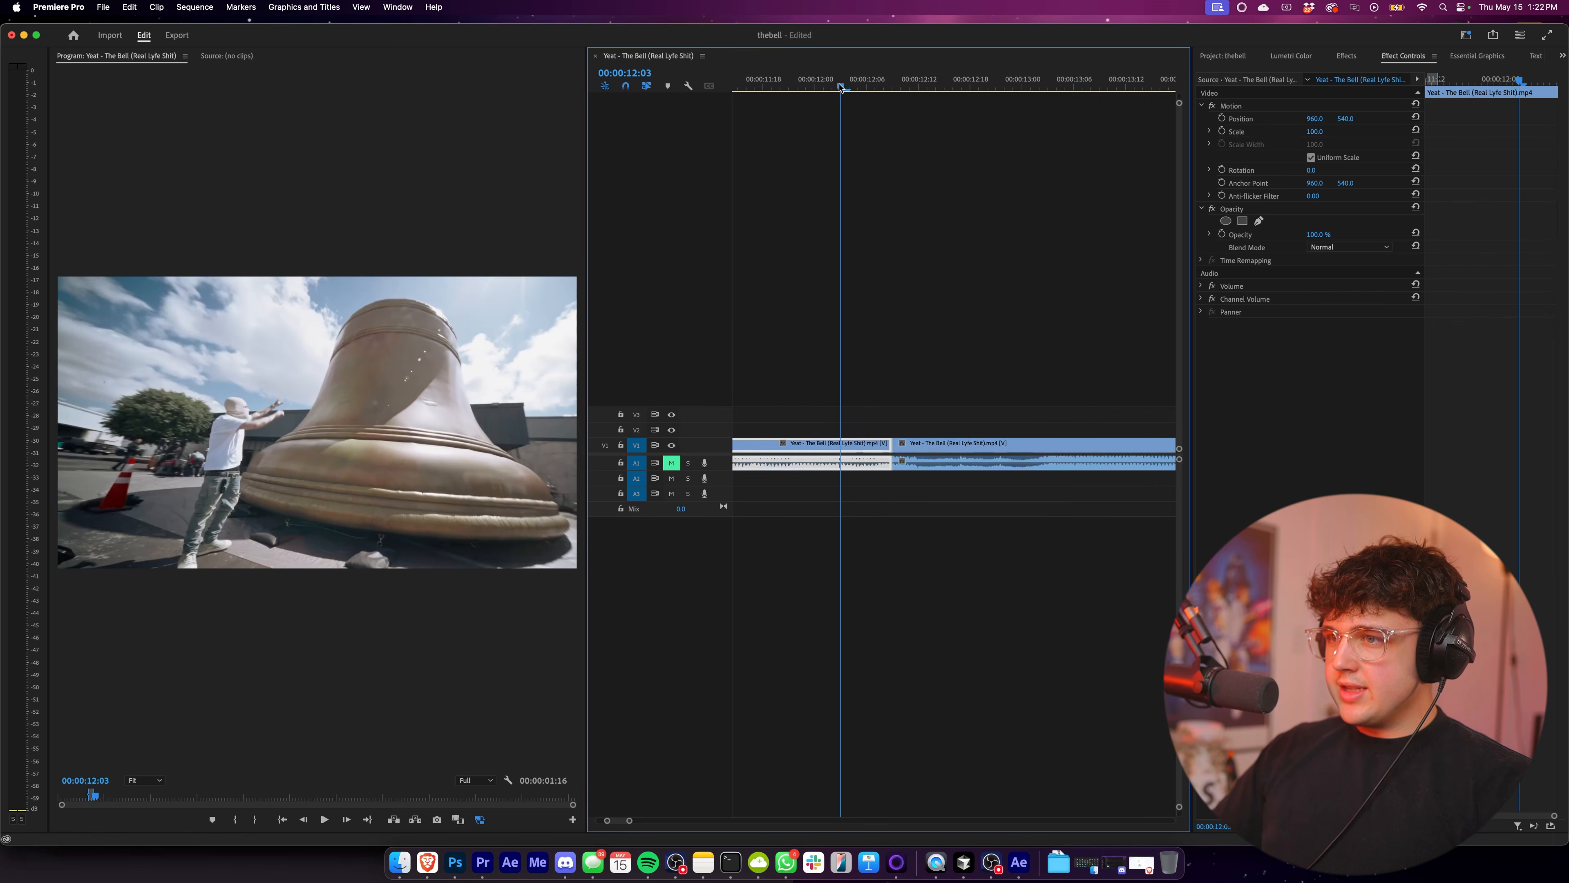
Examine the motion blur in an enlarged preview and play back the rendered section from around 00:00:10:00.
{"action": "mouse_move", "coordinate": [840, 85]}
{"action": "left_mouse_down"}
{"action": "mouse_move", "coordinate": [879, 86]}
{"action": "mouse_move", "coordinate": [856, 82]}
{"action": "left_mouse_up"}
{"action": "scroll", "coordinate": [883, 264], "scroll_direction": "down", "scroll_amount": 5}
{"action": "scroll", "coordinate": [865, 269], "scroll_direction": "up", "scroll_amount": 4}
{"action": "key", "text": "grave"}
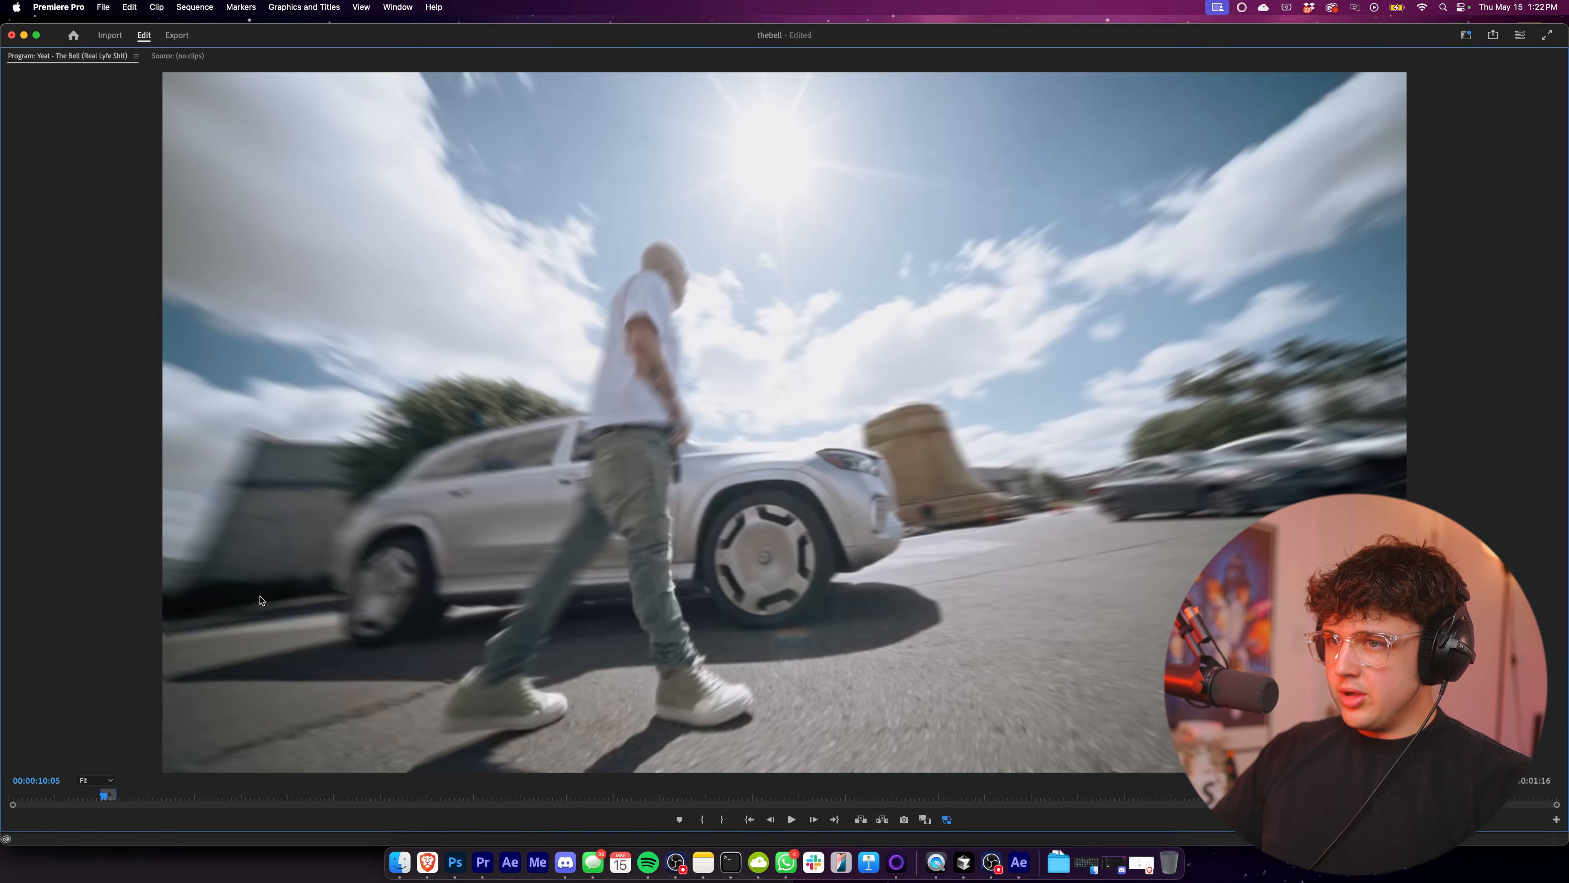
{"action": "key", "text": "grave"}
{"action": "key", "text": "space"}
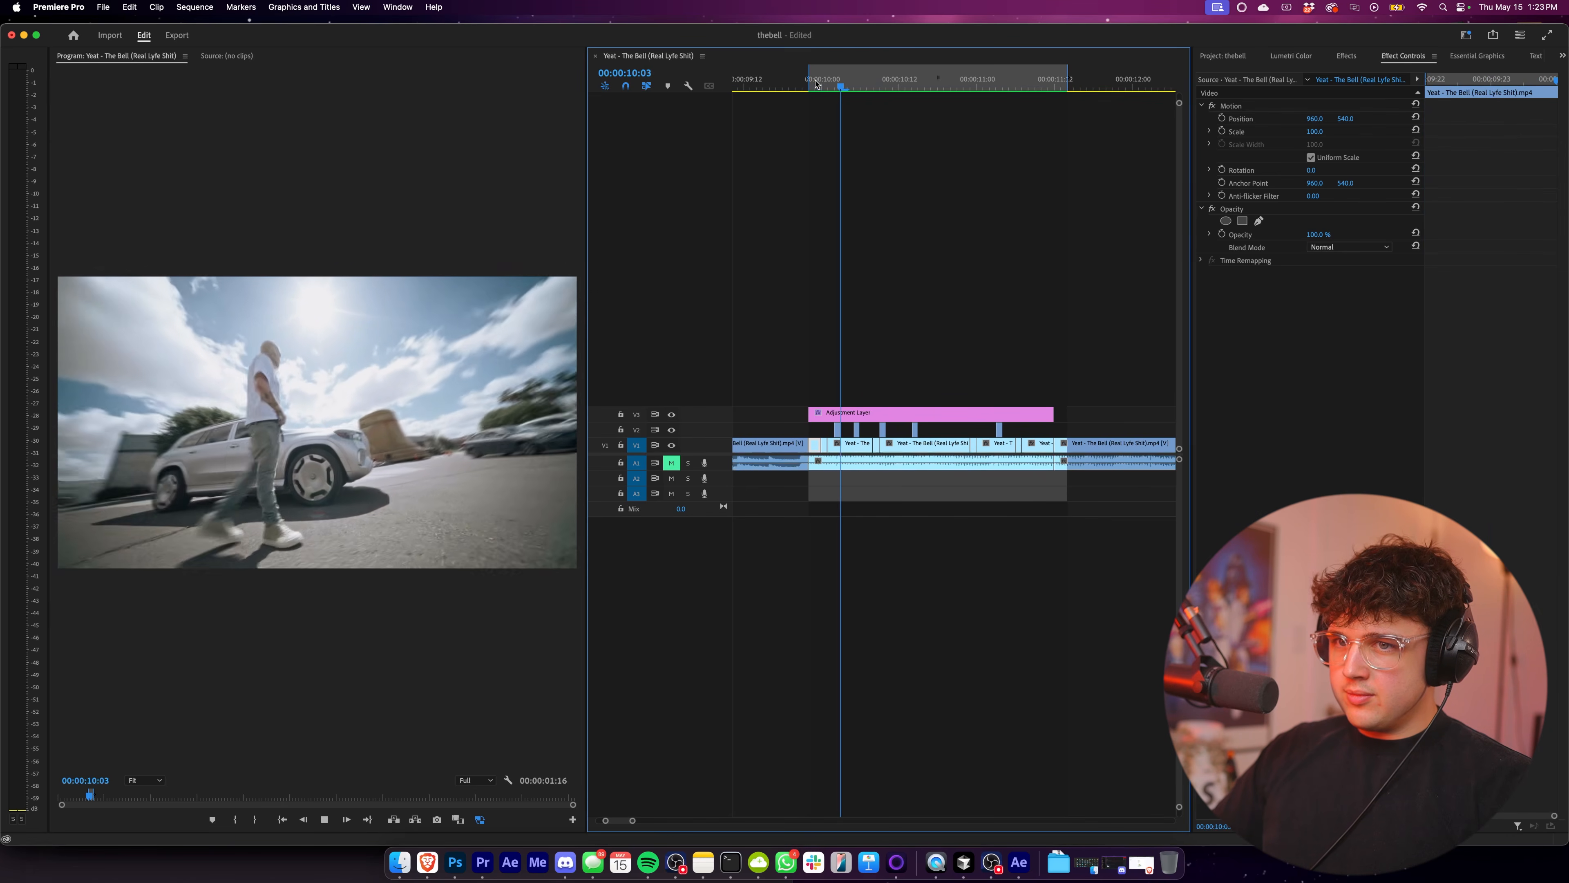
{"action": "left_click", "coordinate": [815, 83]}
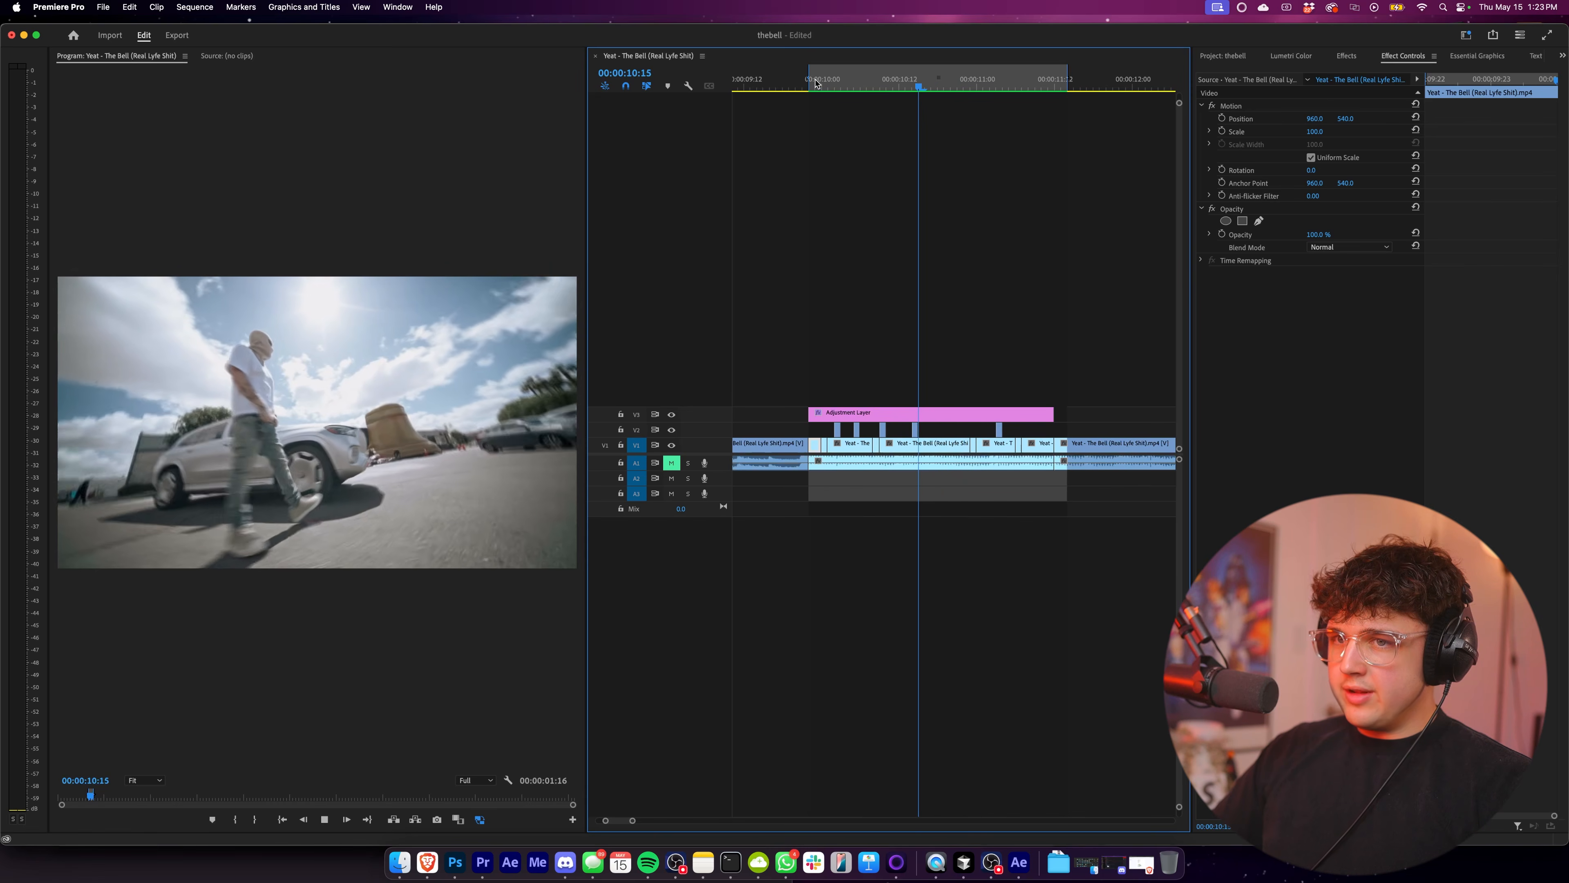
{"action": "left_click", "coordinate": [815, 83]}
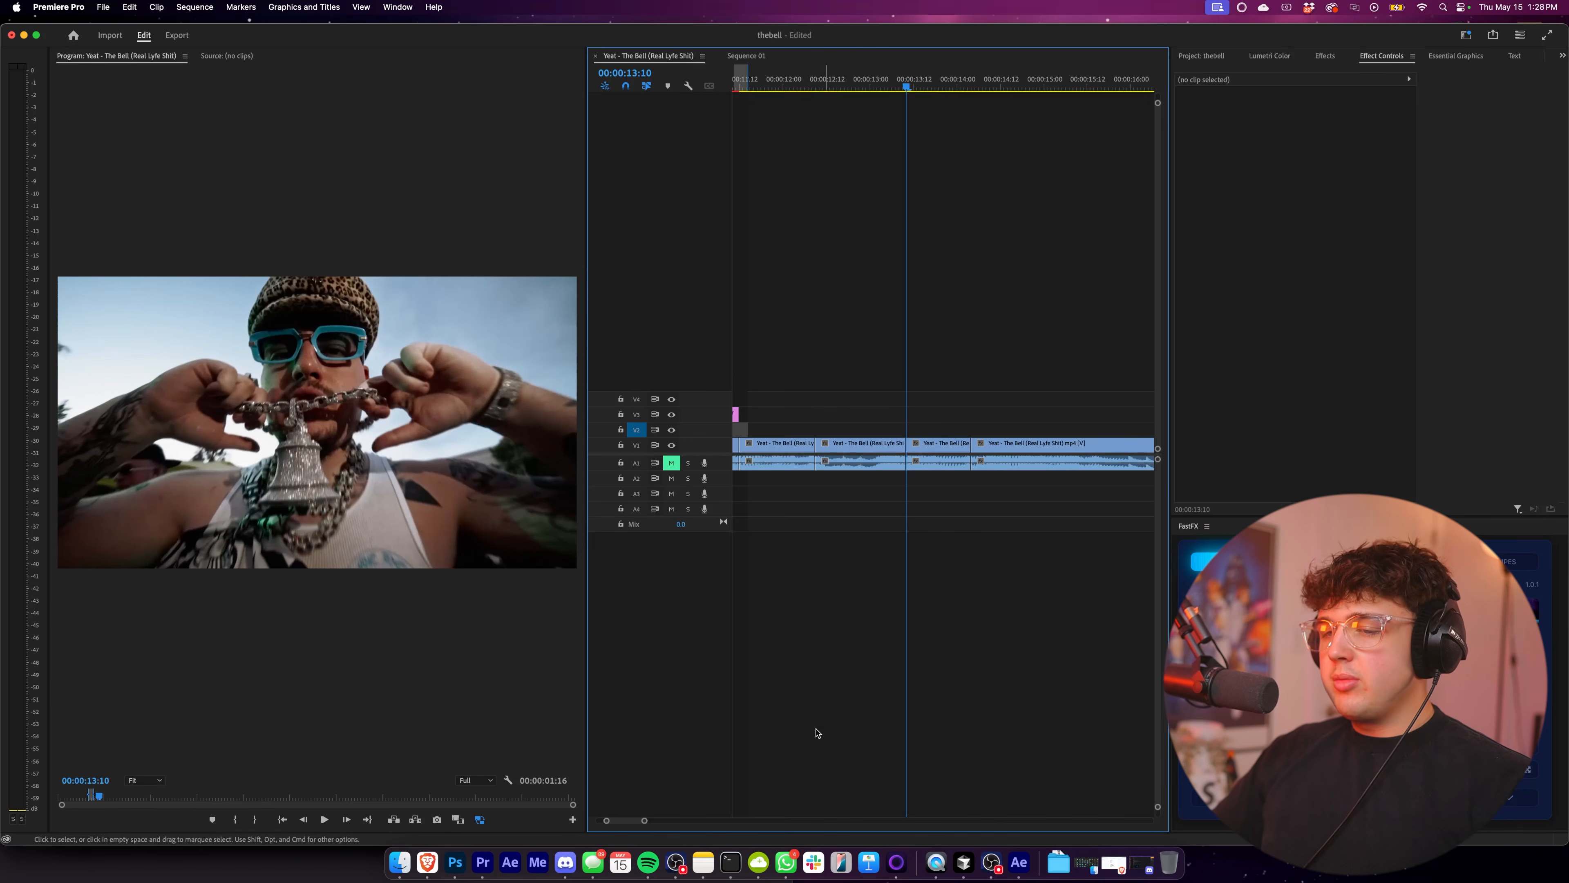
{"action": "left_click", "coordinate": [455, 862]}
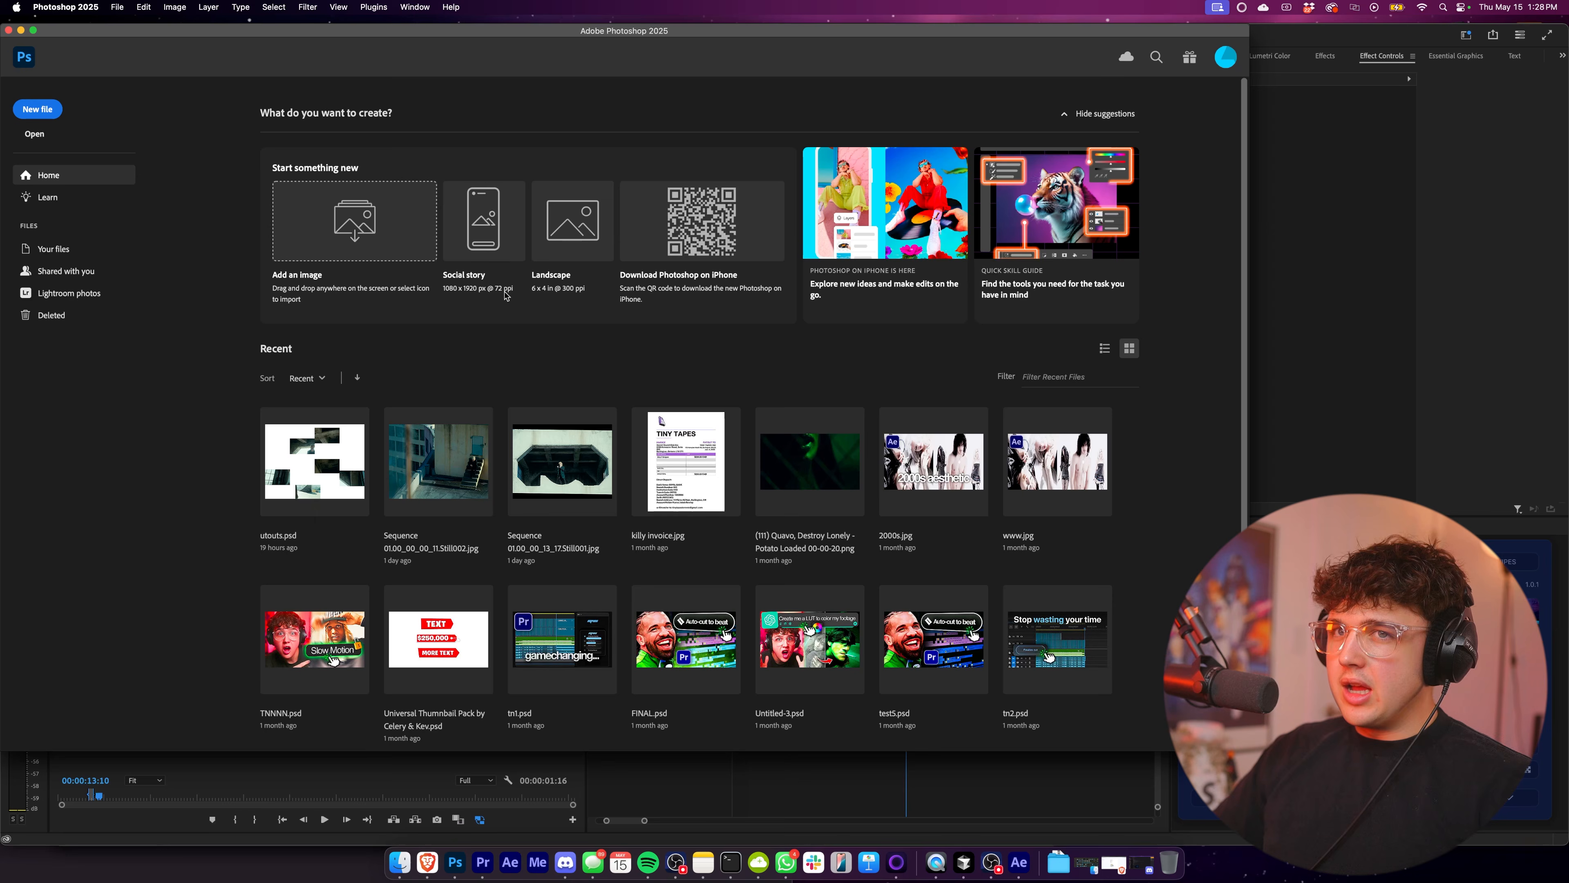
{"action": "left_click", "coordinate": [60, 114]}
{"action": "left_click", "coordinate": [875, 532]}
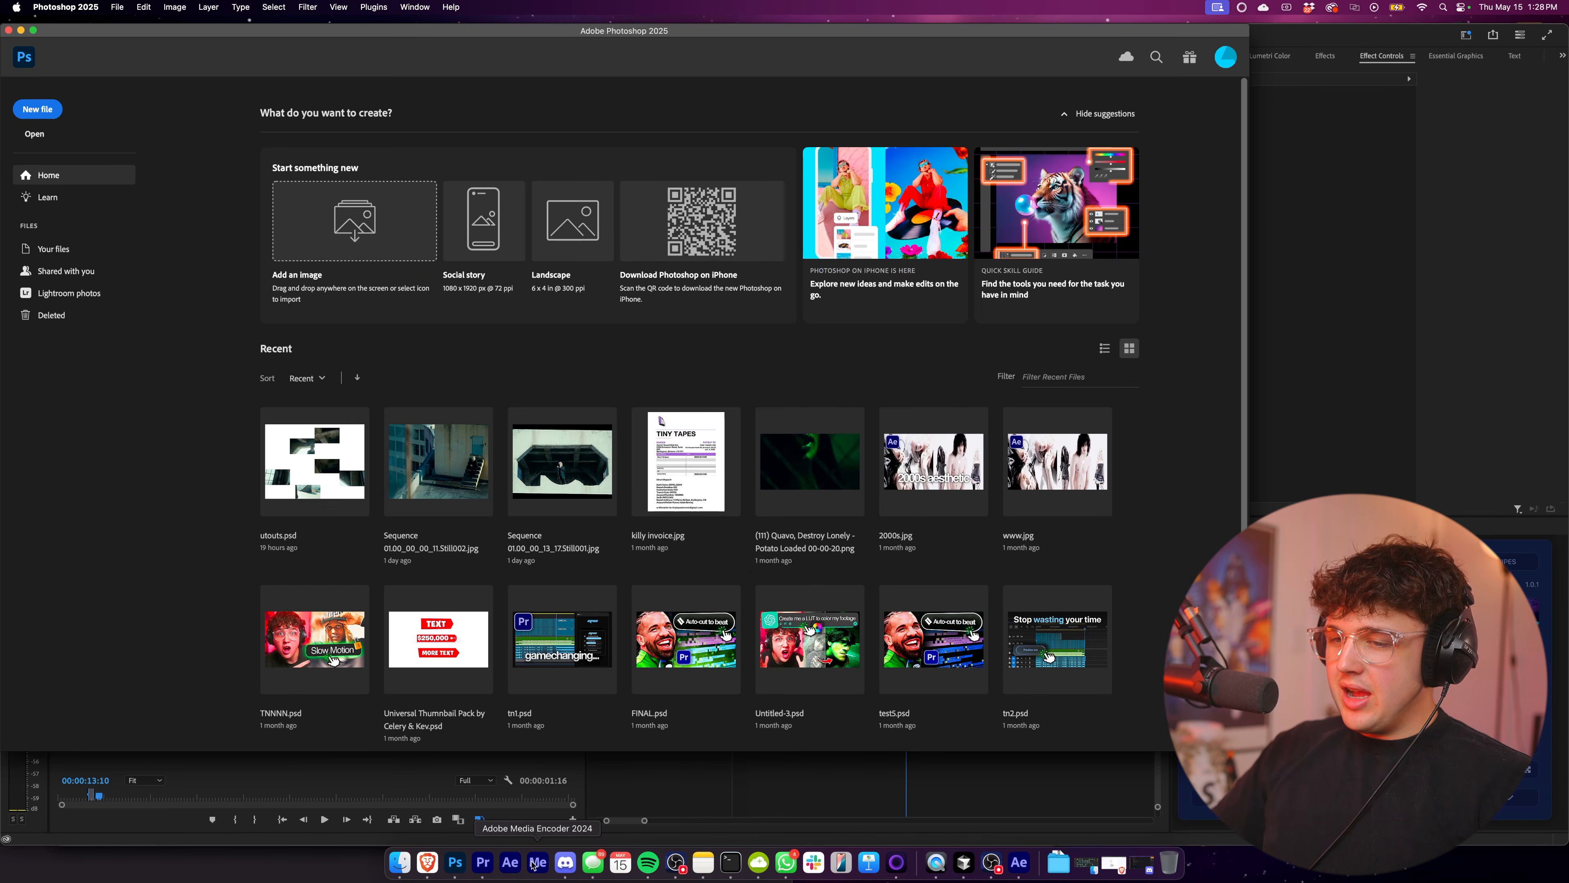
Switch to Premiere Pro and export the frame at 00:00:13:10 as a JPEG, choosing its destination folder.
{"action": "left_click", "coordinate": [483, 862]}
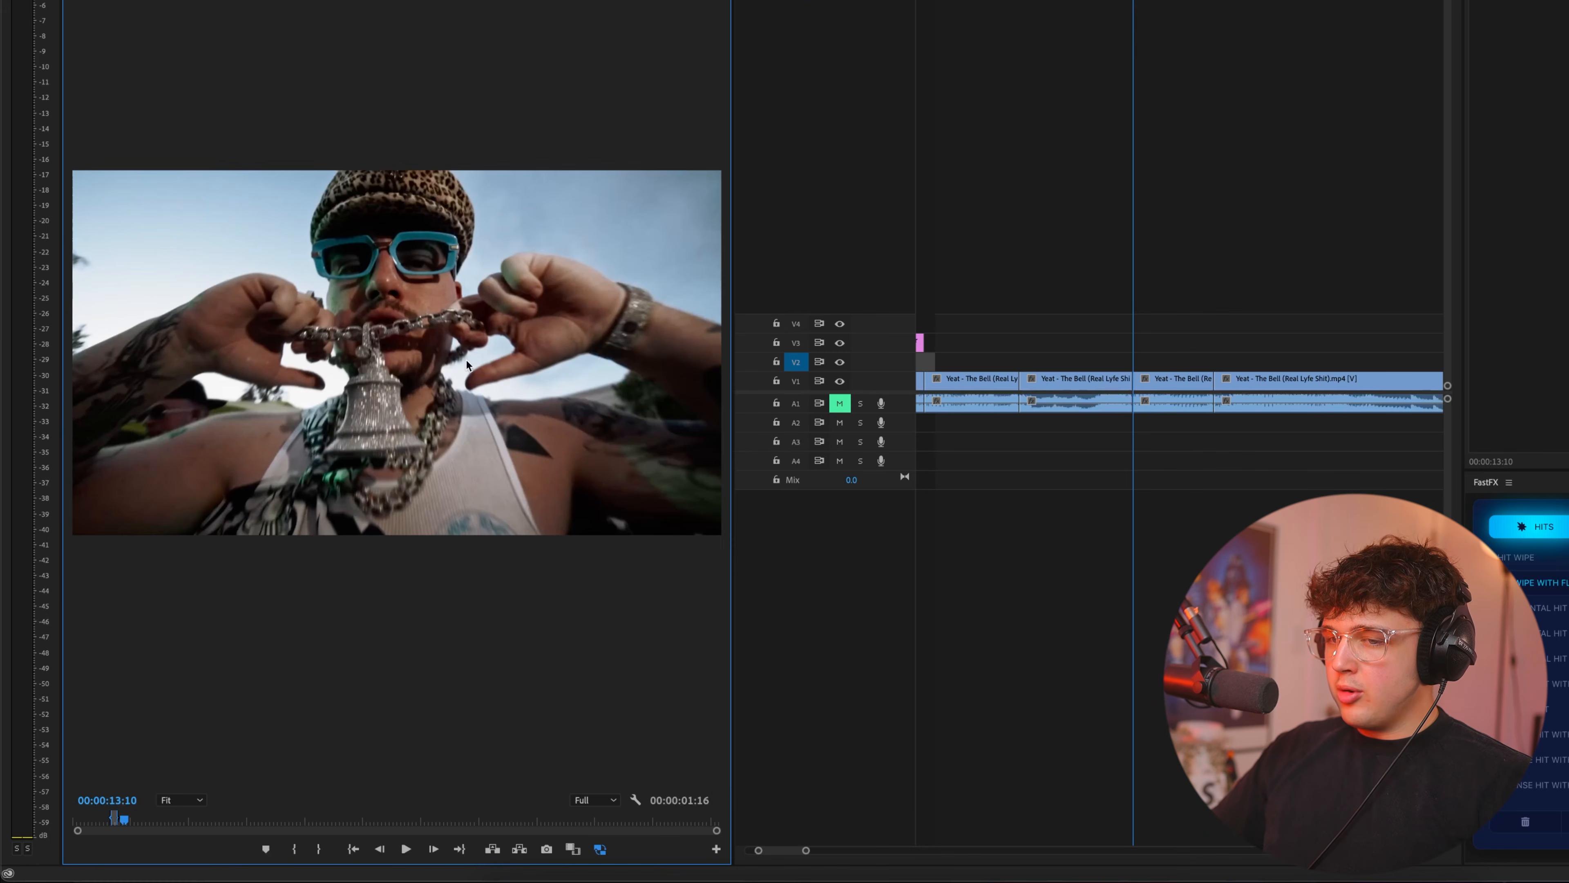
{"action": "left_click", "coordinate": [546, 849]}
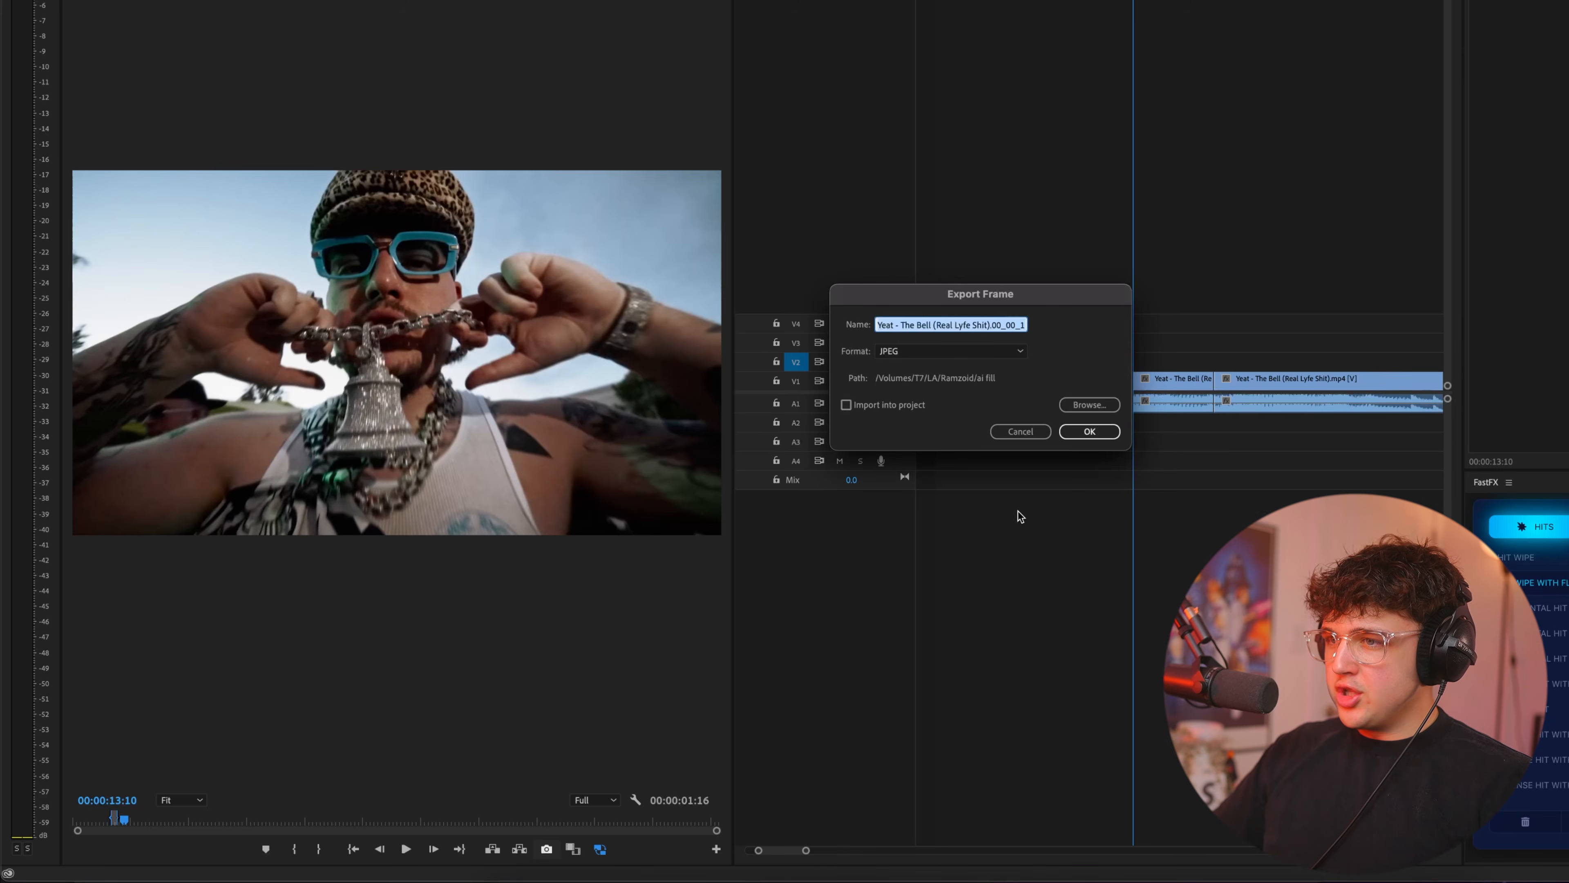
{"action": "left_click", "coordinate": [1080, 405]}
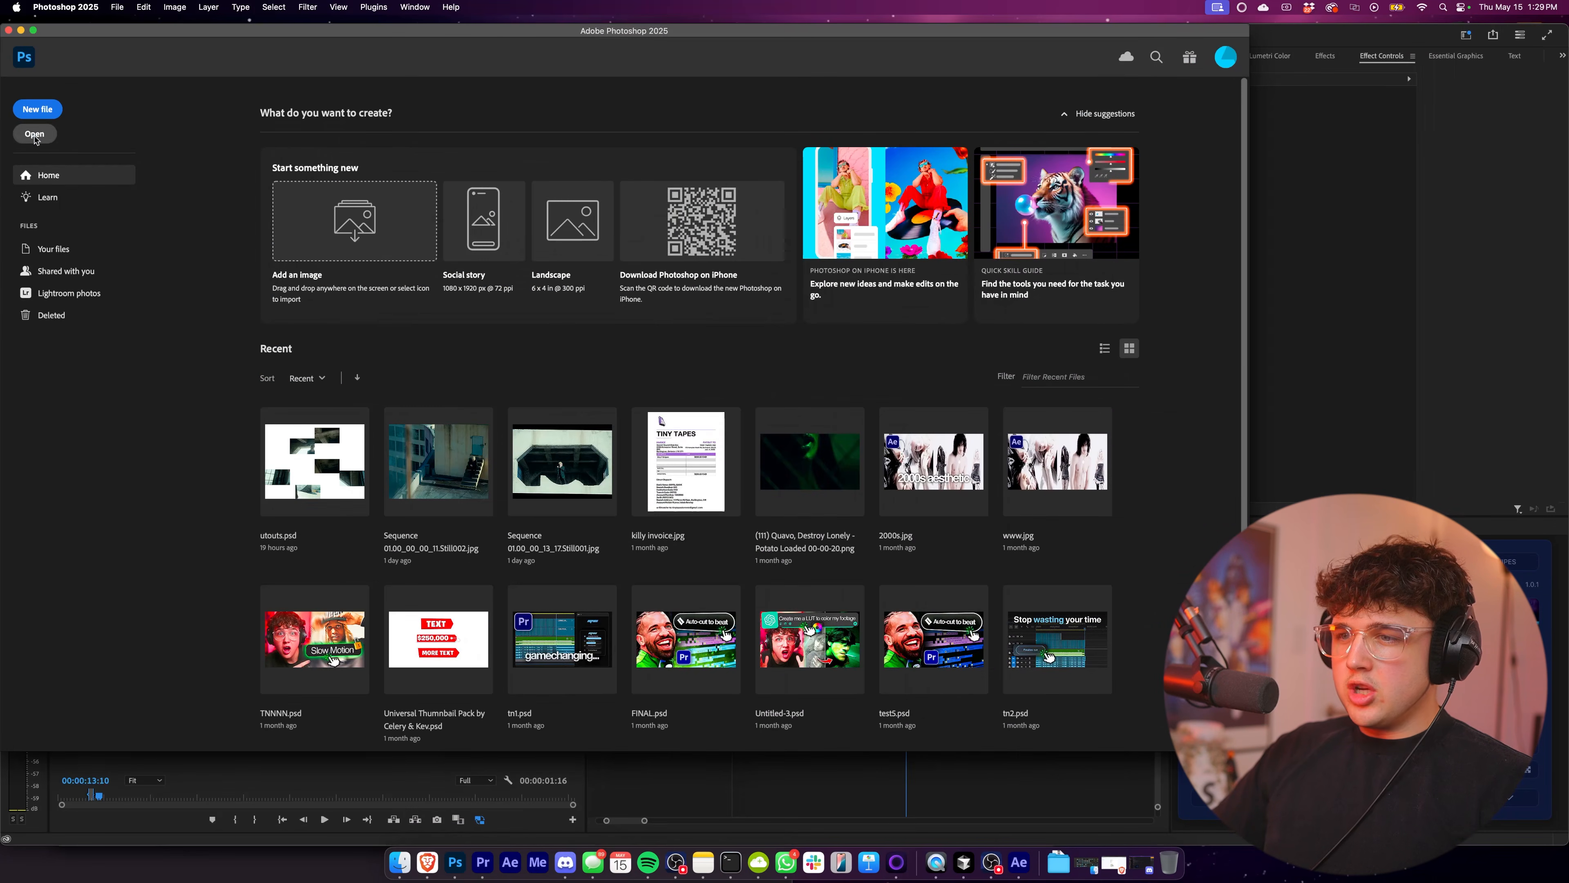
Switch to Photoshop, open the exported still from the "4 effects" folder in Youtube Edits, and unlock its background layer.
{"action": "left_click", "coordinate": [35, 137]}
{"action": "left_click", "coordinate": [117, 254]}
{"action": "double_click", "coordinate": [405, 299]}
{"action": "double_click", "coordinate": [199, 299]}
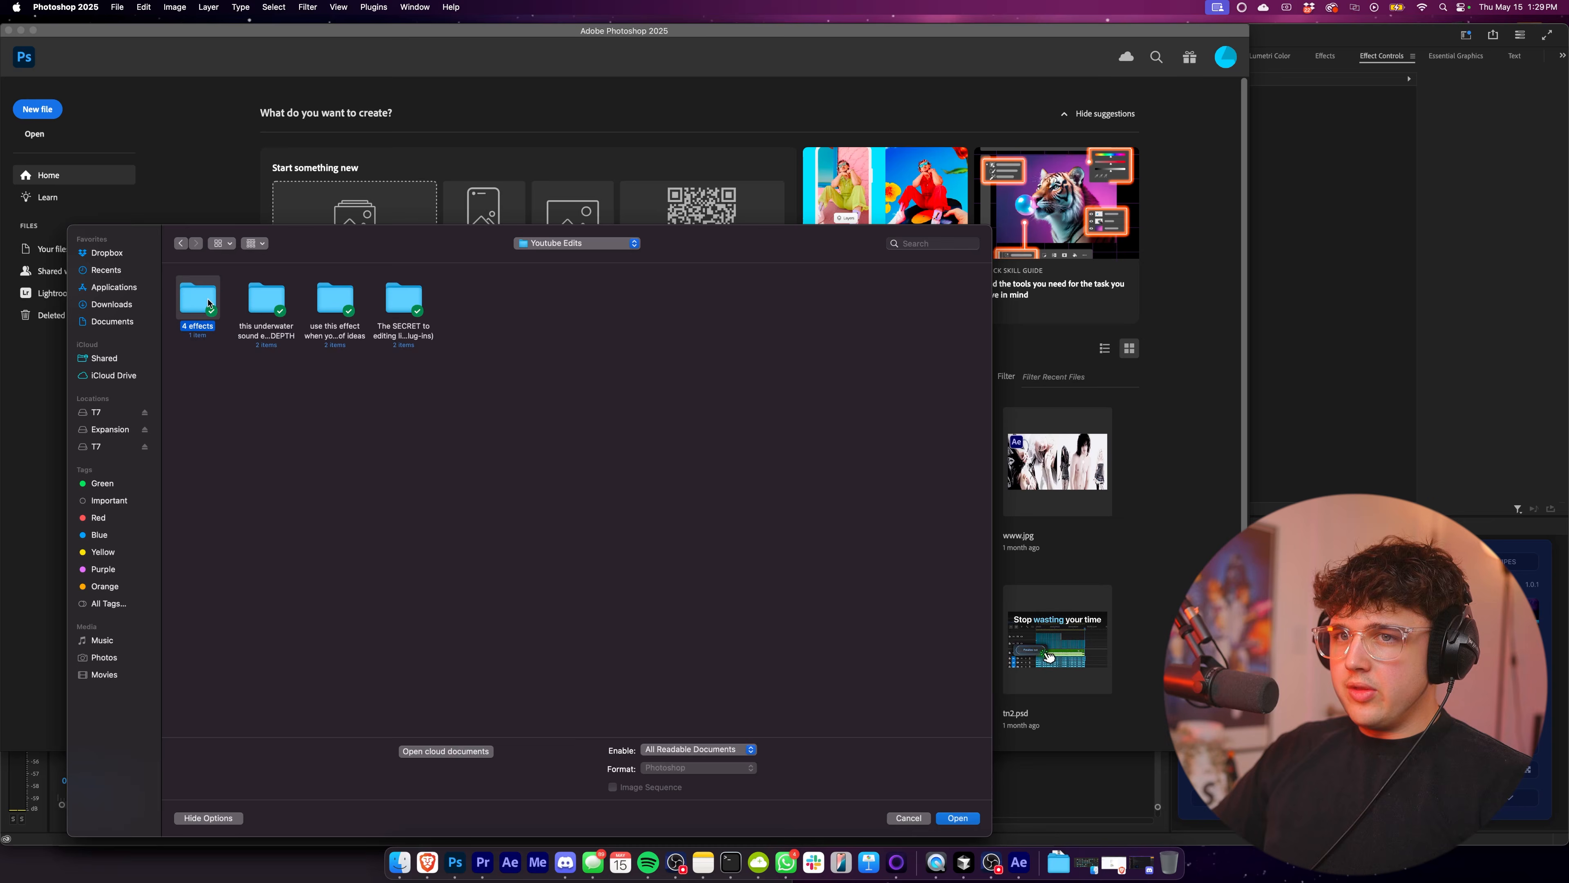
{"action": "double_click", "coordinate": [199, 299]}
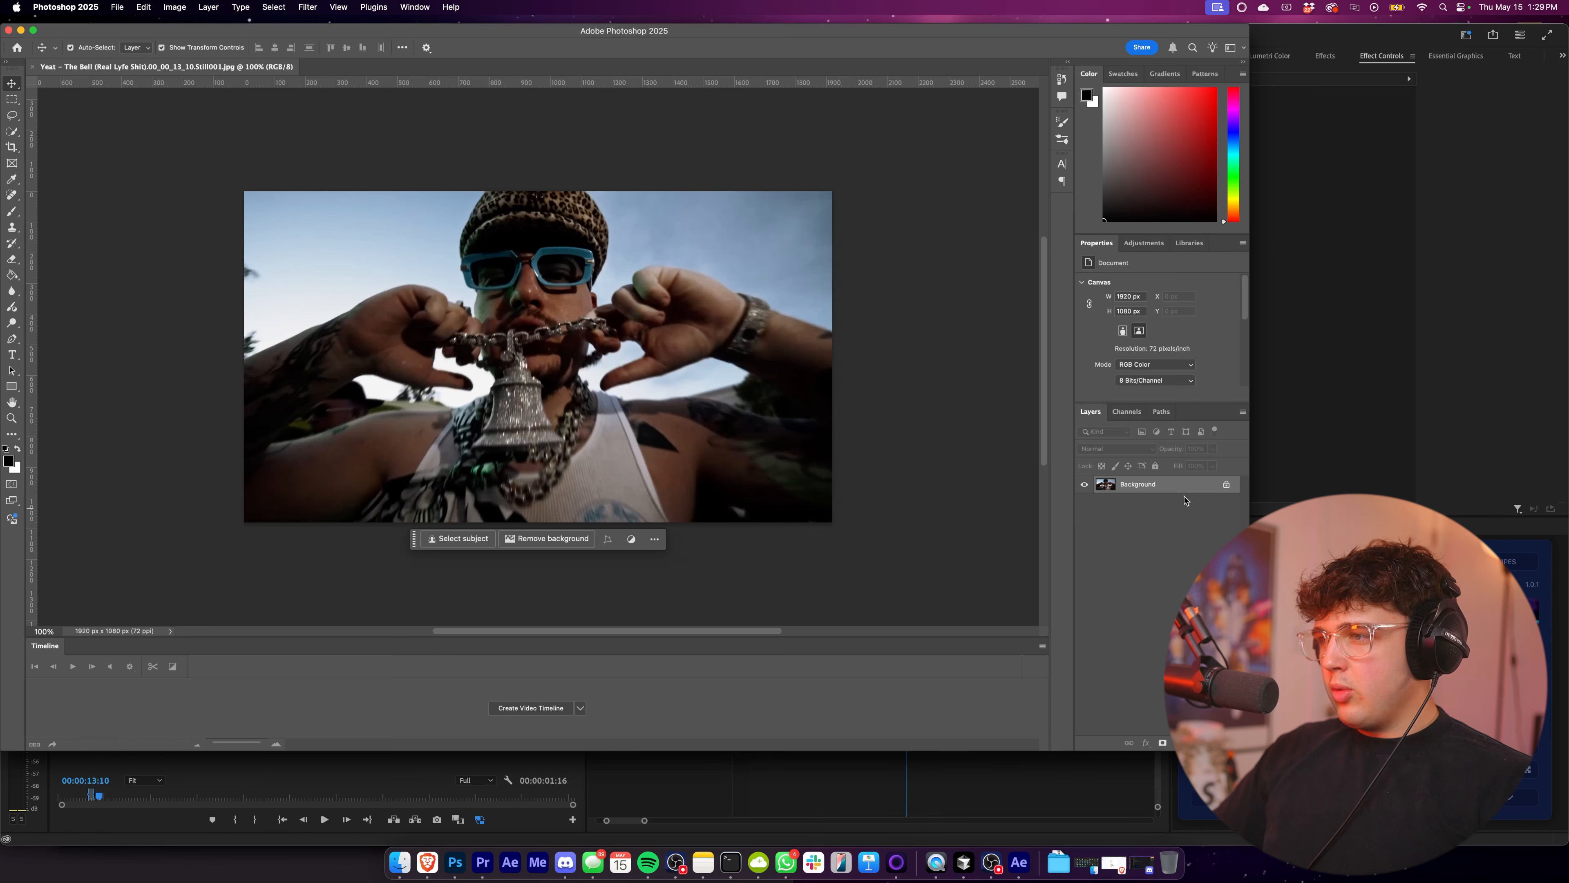
{"action": "left_click", "coordinate": [1226, 484]}
{"action": "scroll", "coordinate": [529, 330], "scroll_direction": "up", "scroll_amount": 2}
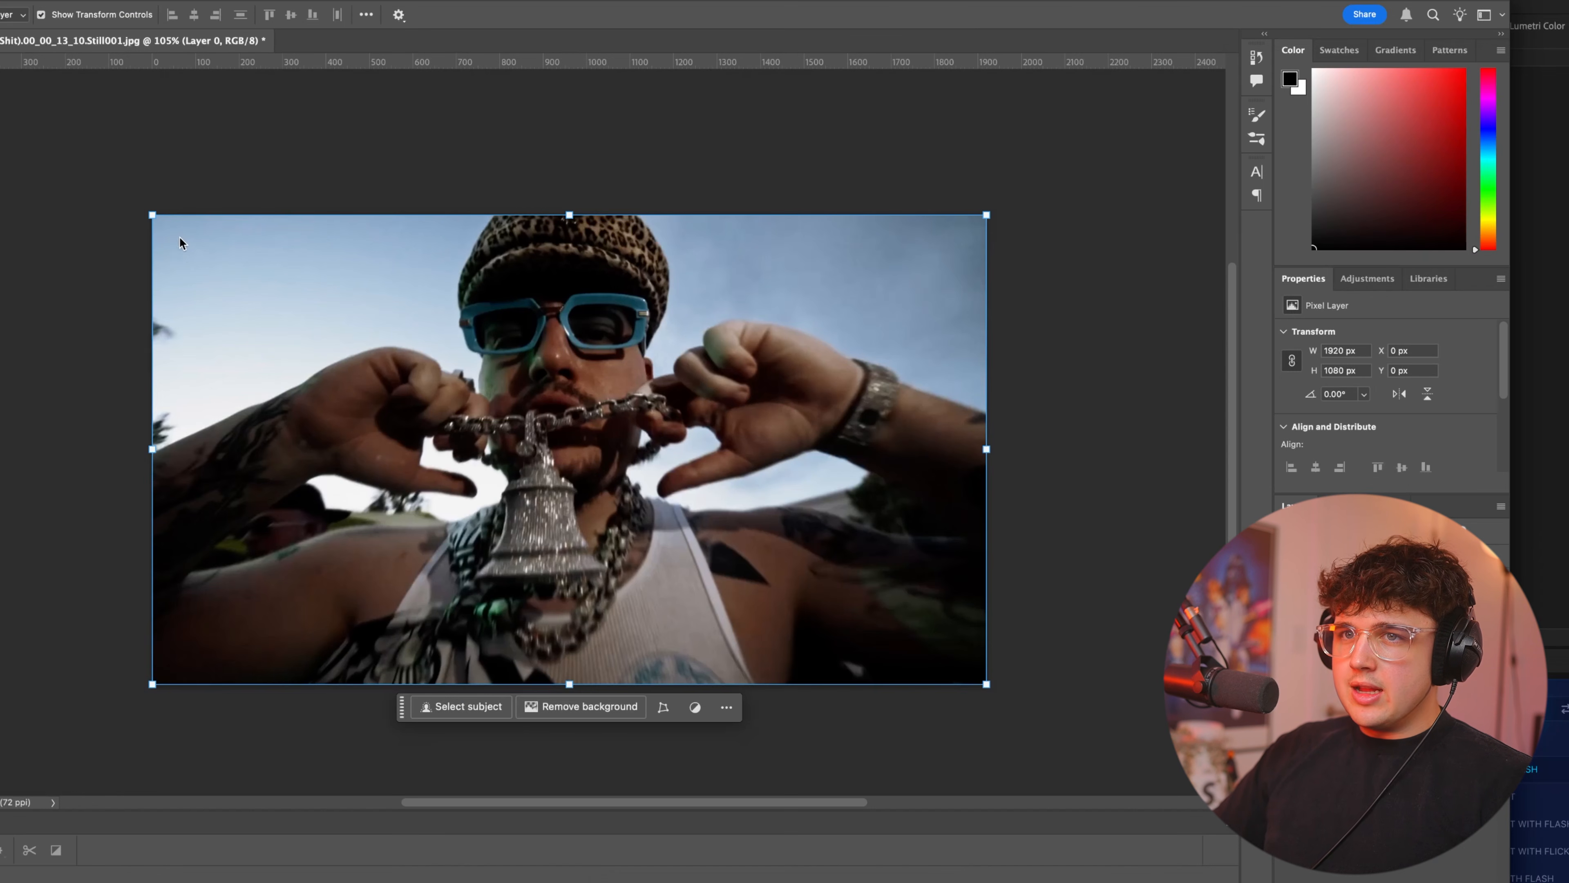
Add the text YEAT in bold Helvetica across the photo and enlarge it to 717.05 pt.
{"action": "key", "text": "t"}
{"action": "left_click_drag", "start_coordinate": [177, 241], "coordinate": [961, 654]}
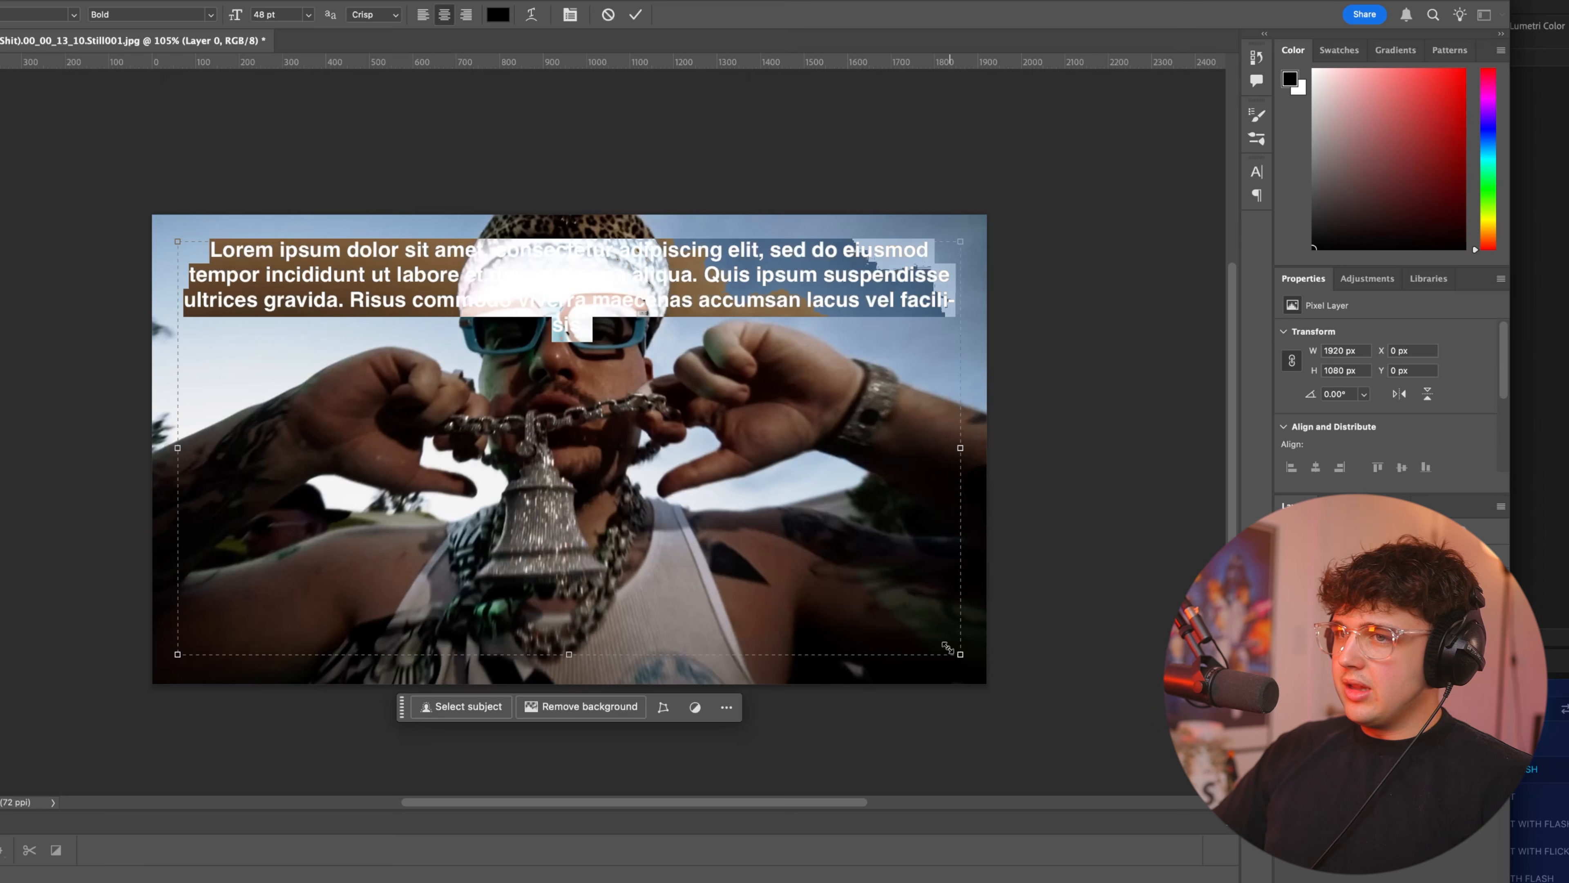
{"action": "type", "text": "YEAT"}
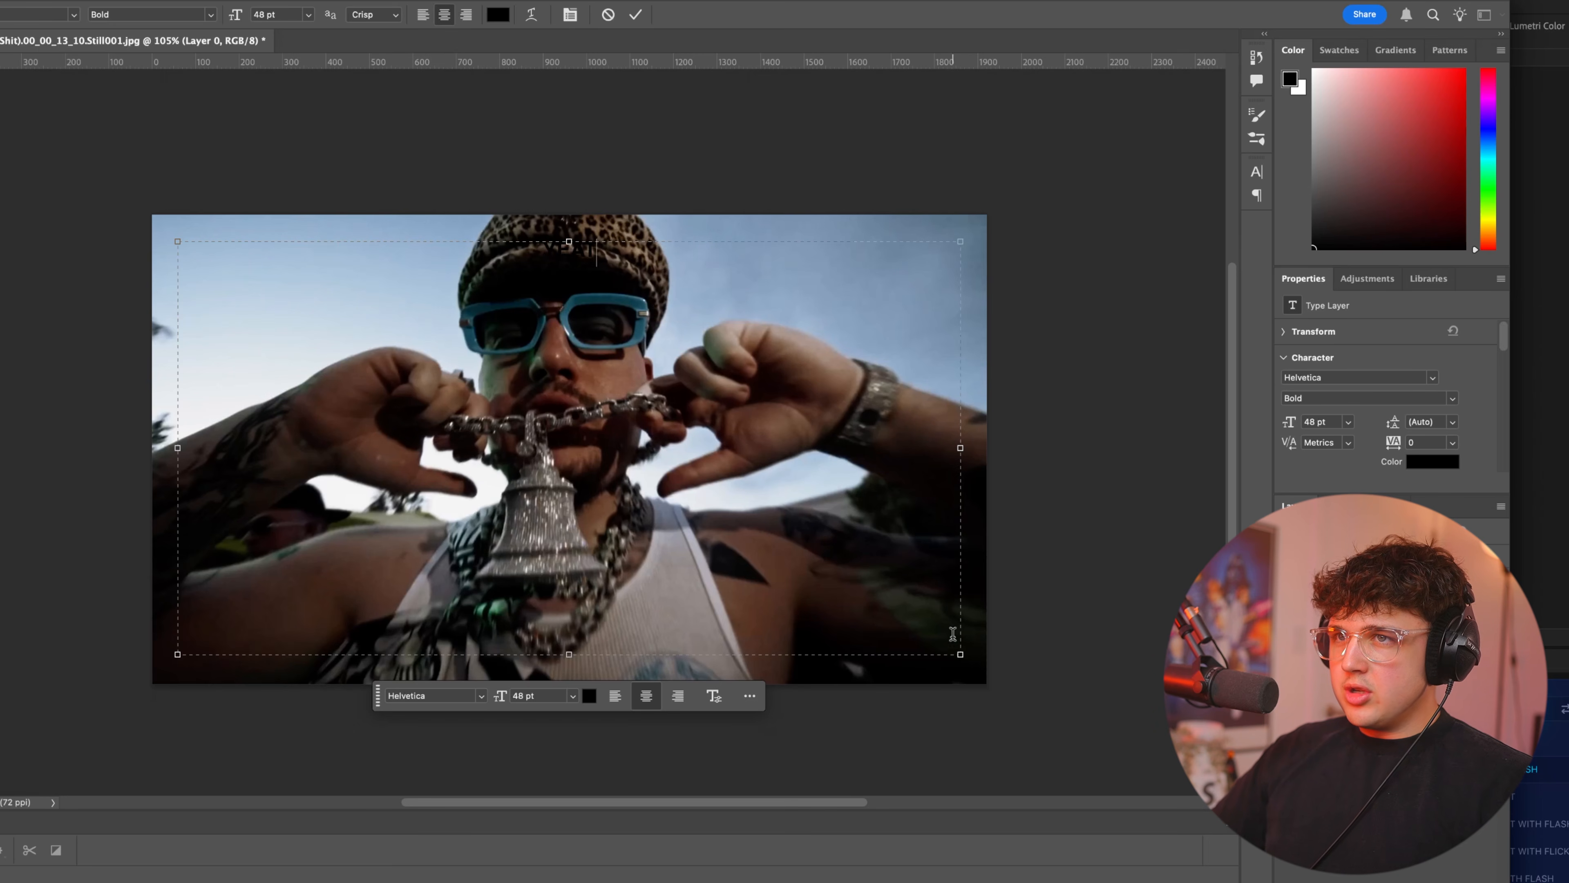
{"action": "left_click_drag", "start_coordinate": [258, 14], "coordinate": [739, 42]}
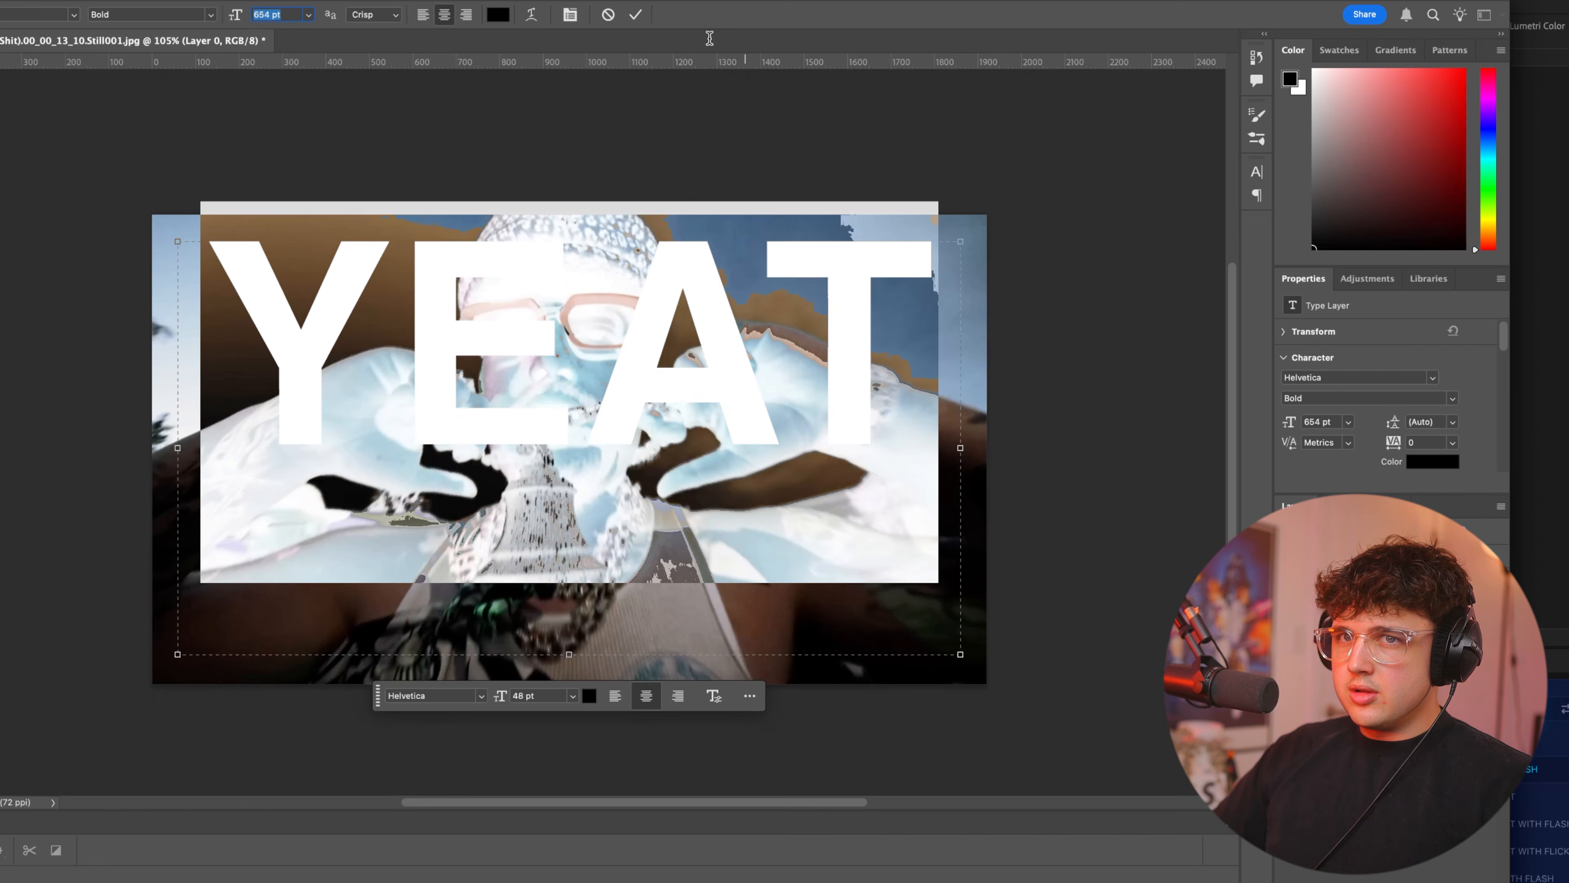
{"action": "left_click", "coordinate": [1, 74]}
{"action": "mouse_move", "coordinate": [561, 249]}
{"action": "left_mouse_down"}
{"action": "mouse_move", "coordinate": [561, 327]}
{"action": "mouse_move", "coordinate": [574, 272]}
{"action": "left_mouse_up"}
{"action": "left_click_drag", "start_coordinate": [567, 681], "coordinate": [570, 727]}
{"action": "key", "text": "Return"}
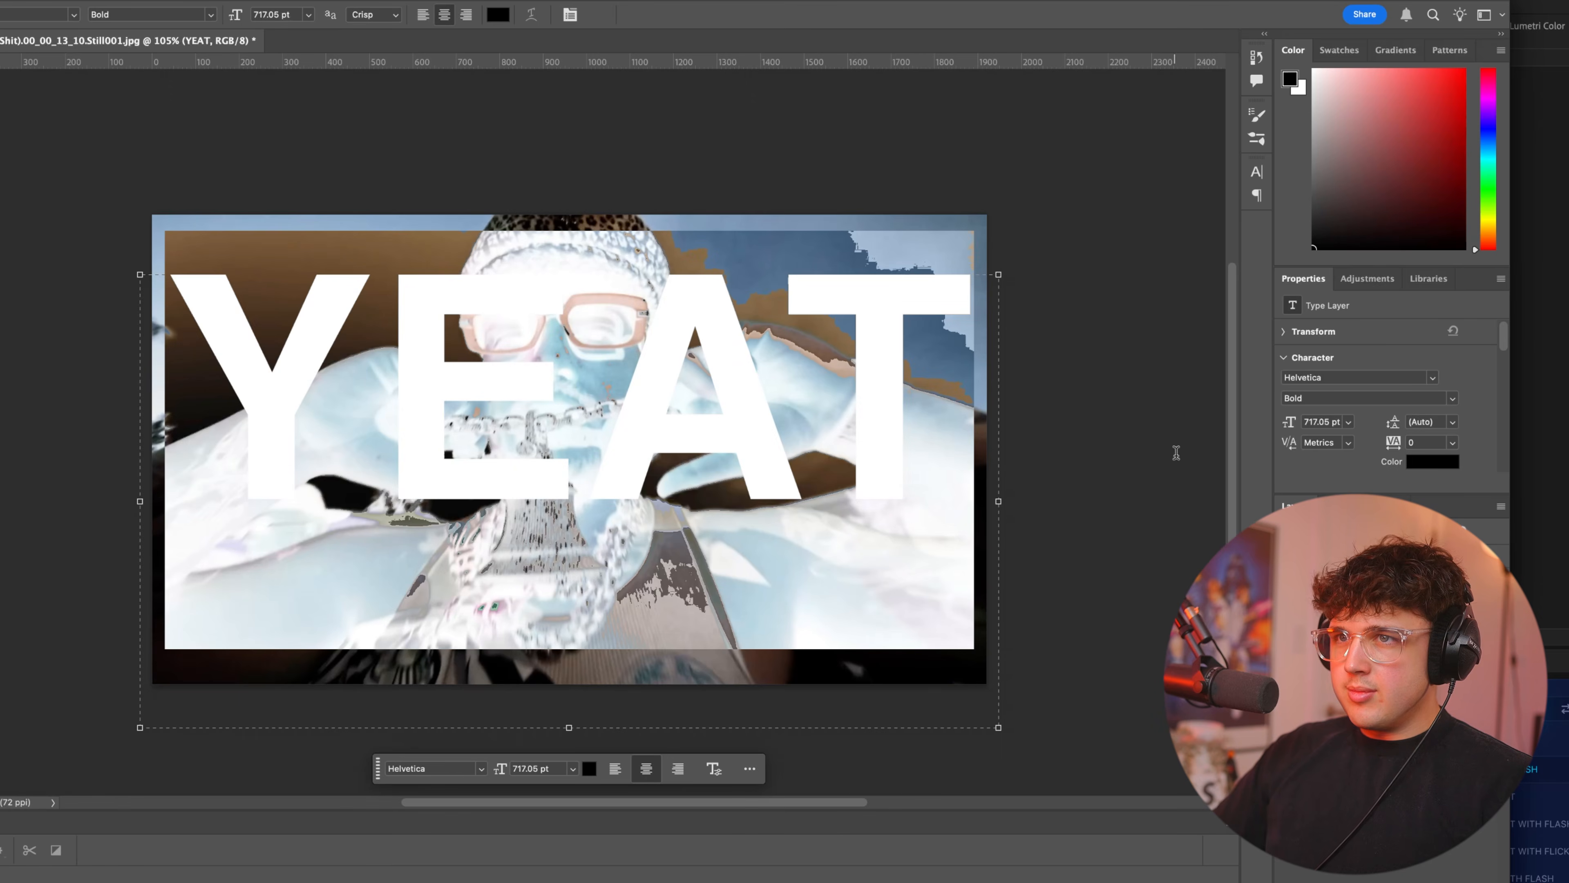
Change the YEAT text's color to white.
{"action": "left_click", "coordinate": [498, 14]}
{"action": "left_click", "coordinate": [517, 564]}
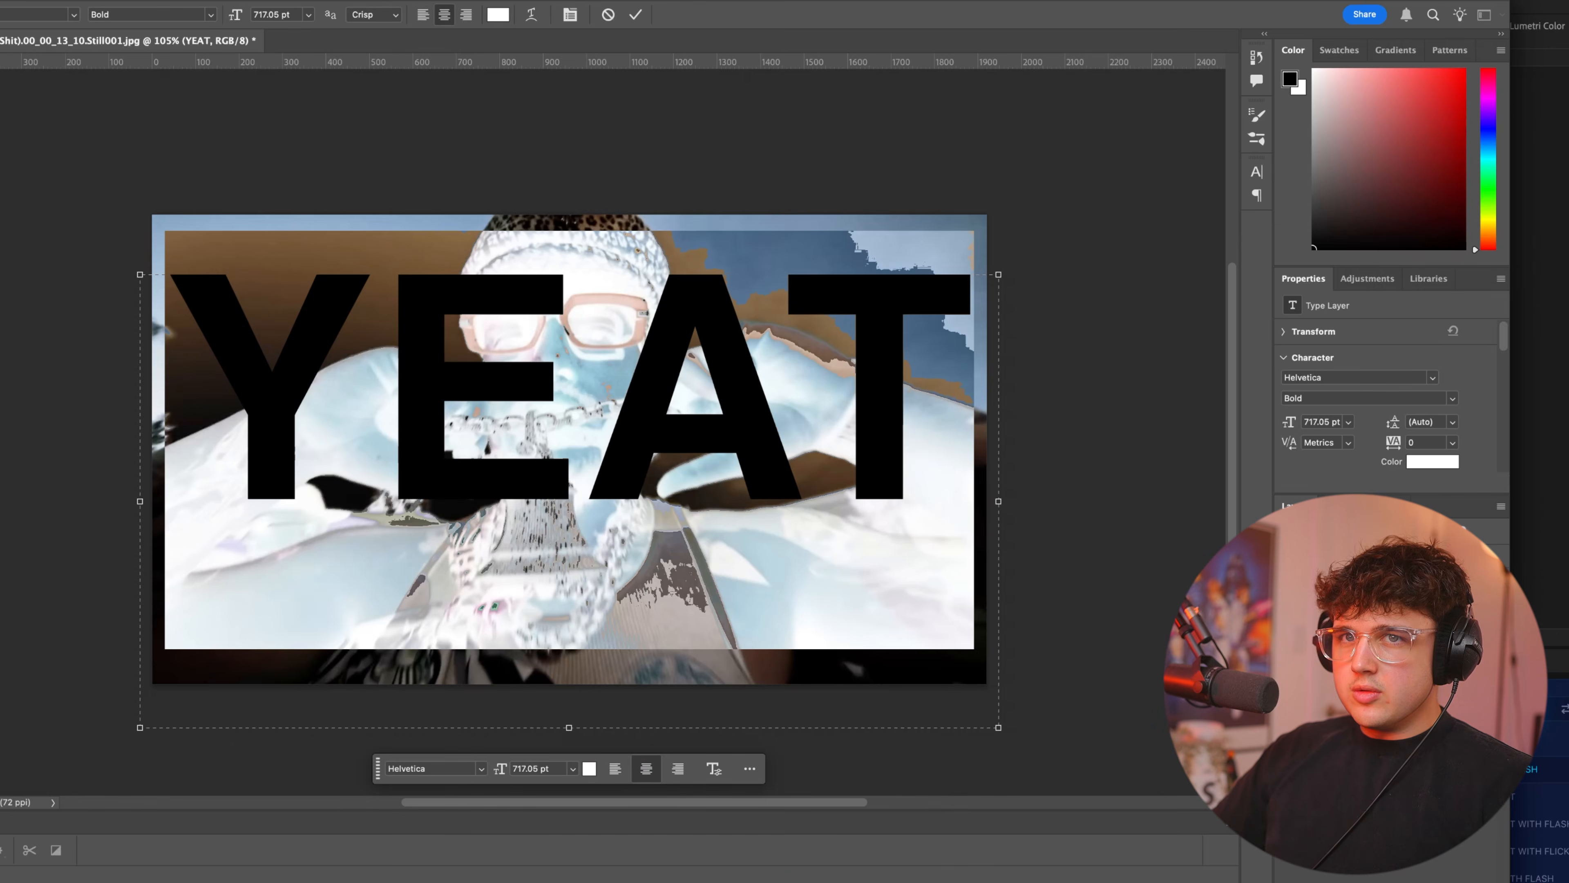
{"action": "left_click", "coordinate": [896, 561]}
{"action": "key", "text": "v"}
{"action": "key", "text": "t"}
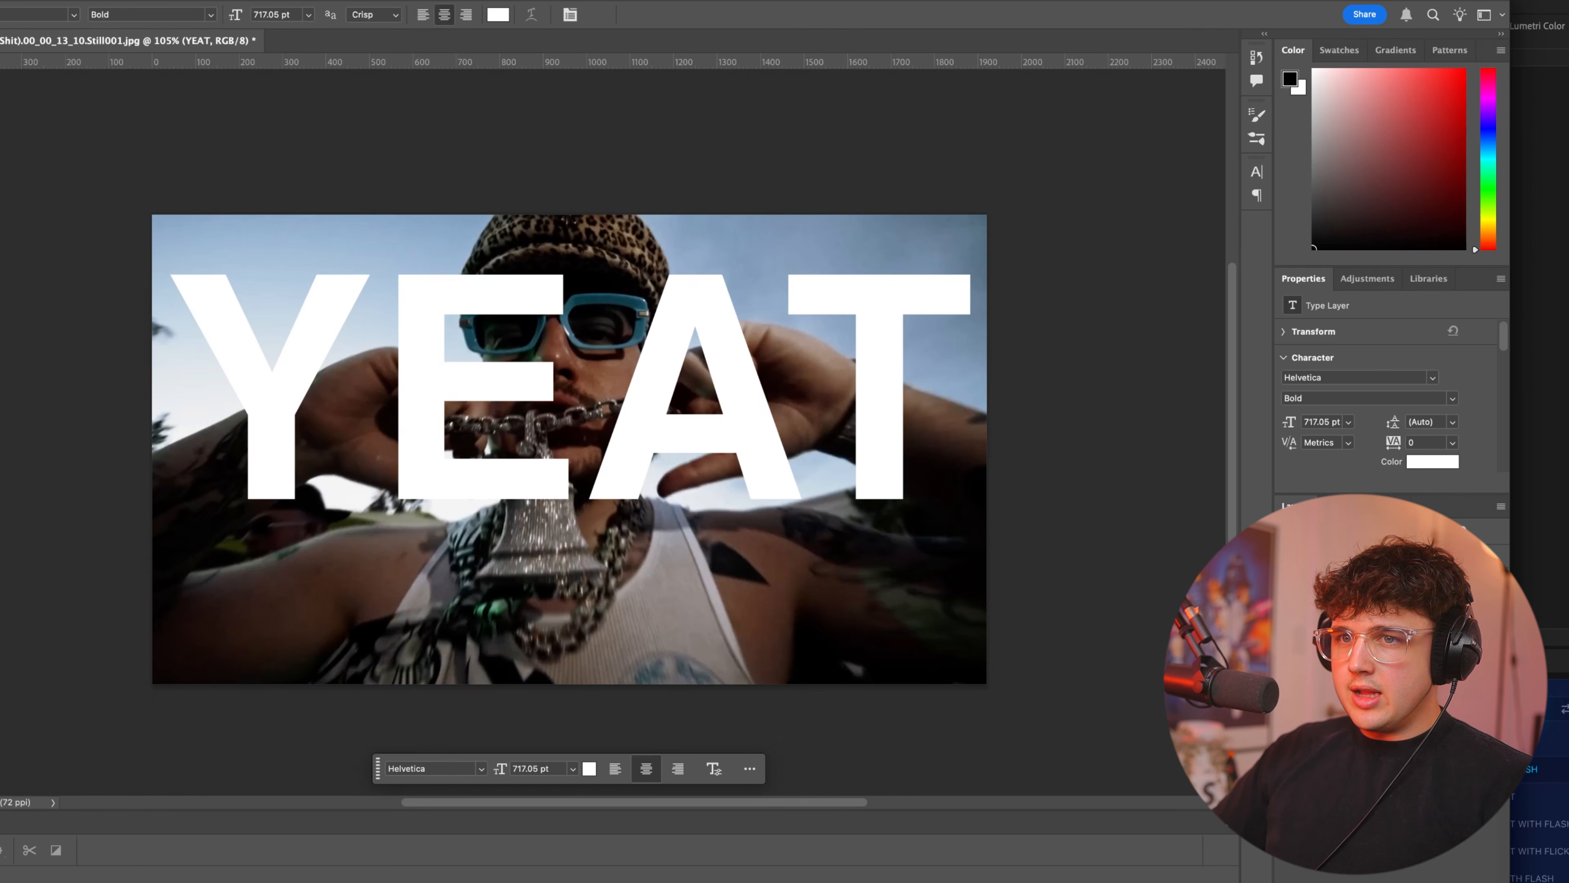
Set the YEAT text's tracking to -60, stretch it taller, and place it to span nearly the full image width.
{"action": "left_click_drag", "start_coordinate": [1395, 442], "coordinate": [1389, 445]}
{"action": "left_click", "coordinate": [91, 275]}
{"action": "key", "text": "super+t"}
{"action": "left_click_drag", "start_coordinate": [578, 473], "coordinate": [578, 443]}
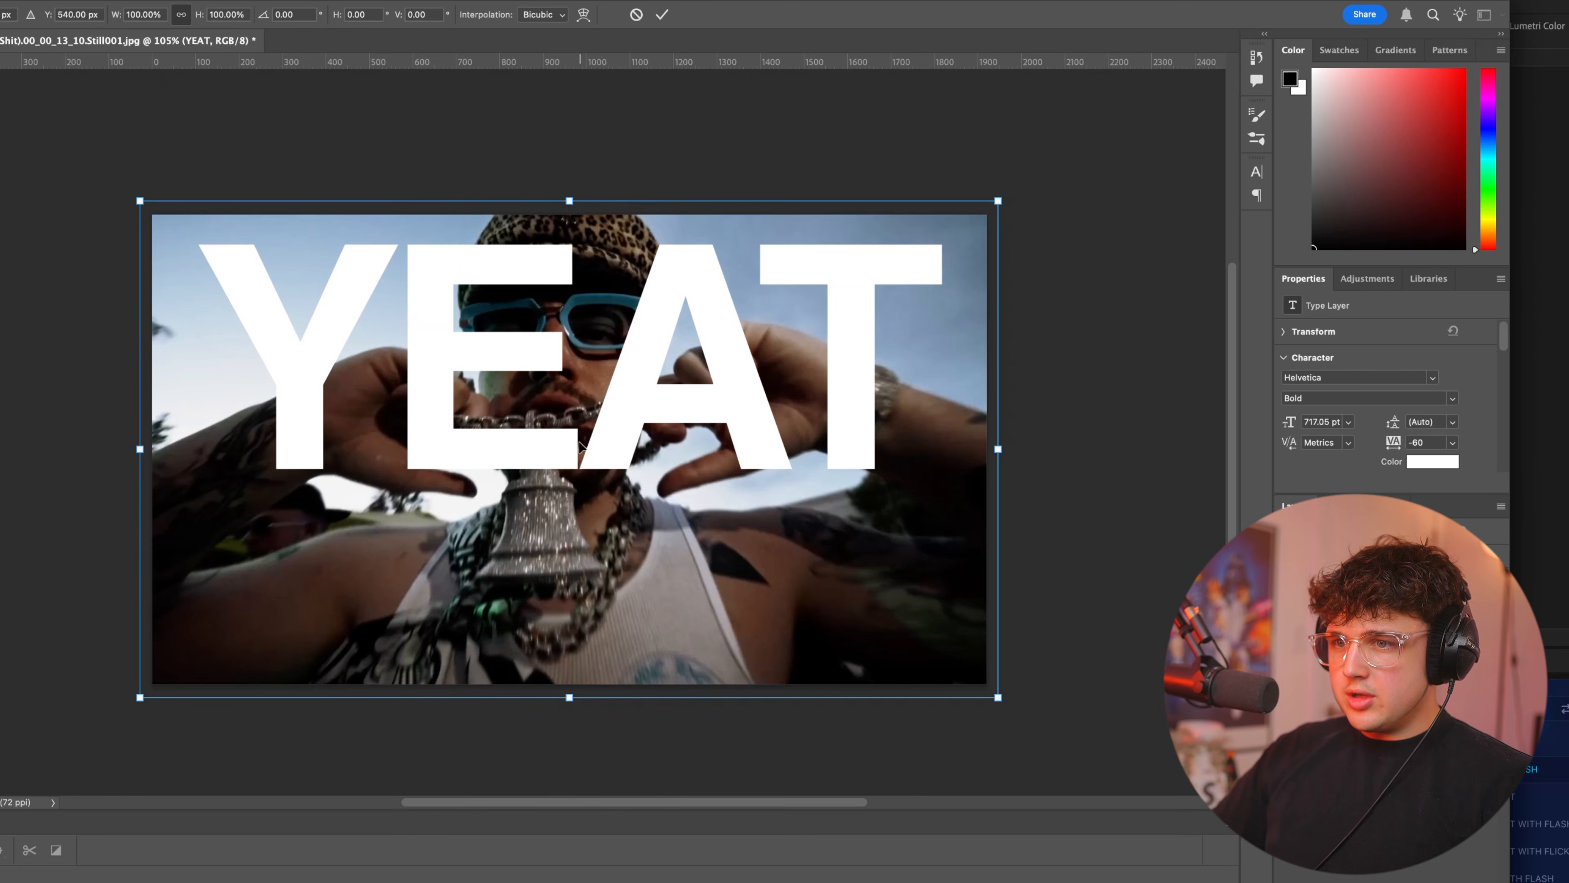
{"action": "left_click_drag", "start_coordinate": [576, 699], "coordinate": [576, 768]}
{"action": "left_click_drag", "start_coordinate": [556, 448], "coordinate": [556, 517]}
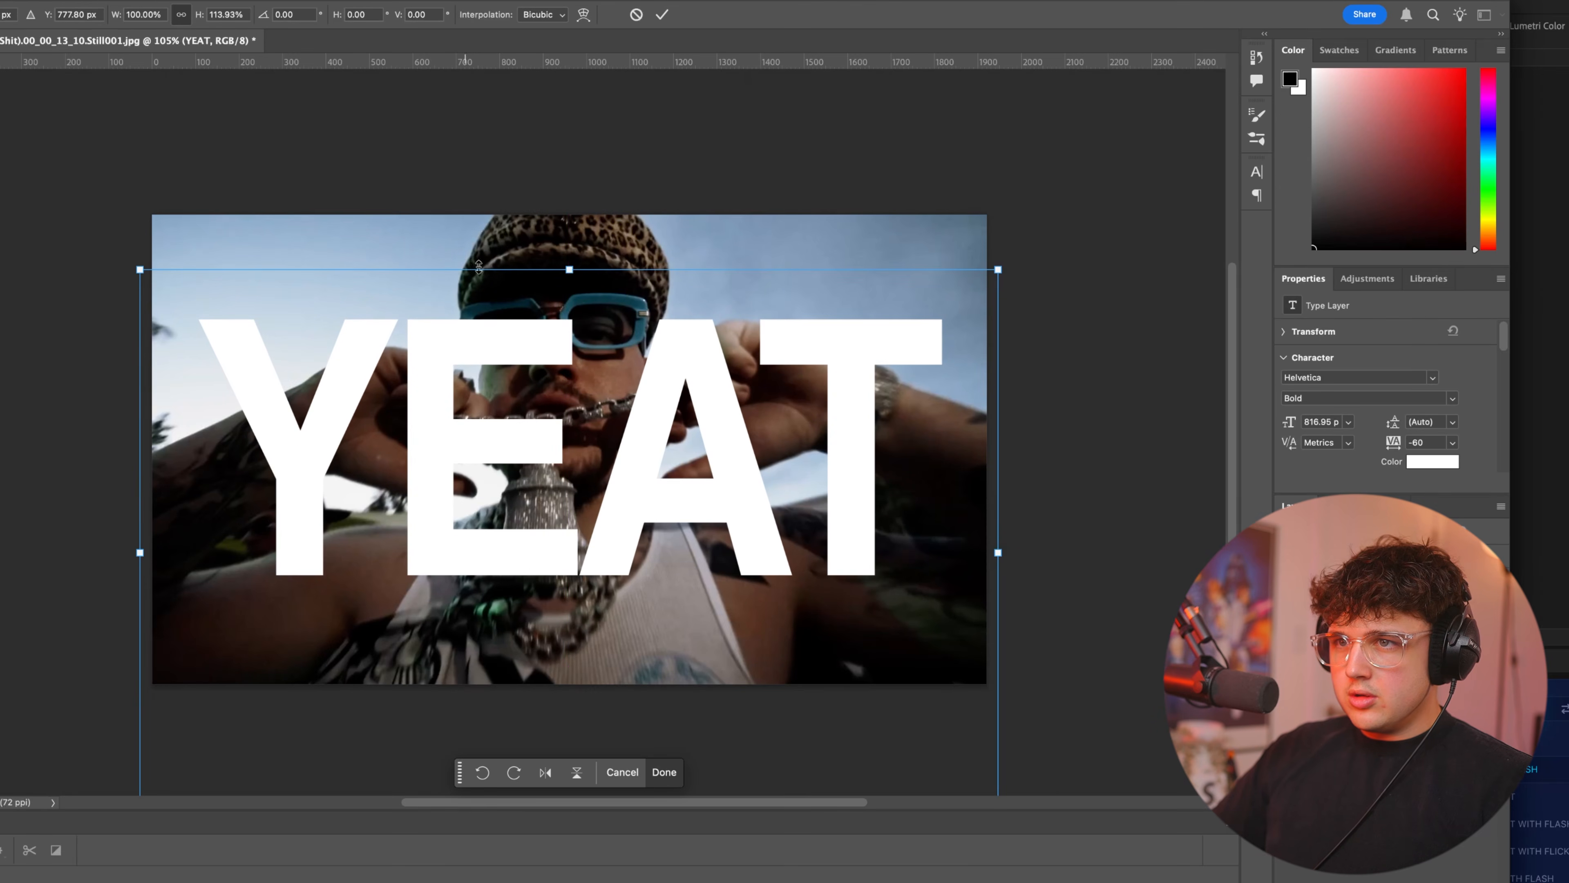
{"action": "left_click_drag", "start_coordinate": [569, 270], "coordinate": [572, 215]}
{"action": "left_click_drag", "start_coordinate": [576, 346], "coordinate": [576, 393]}
{"action": "key", "text": "Return"}
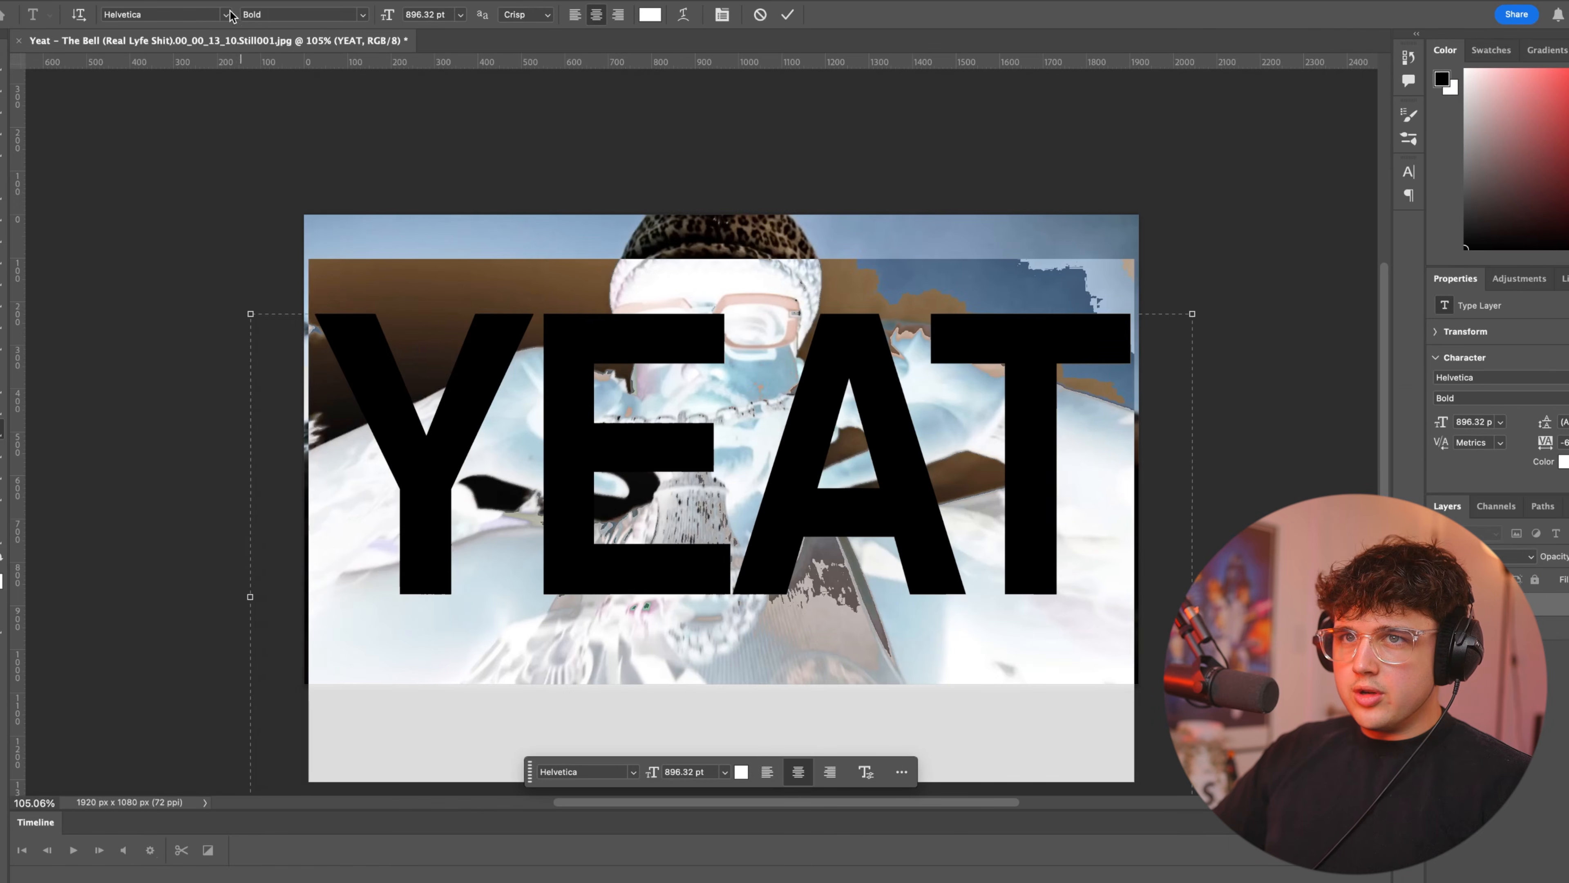
Change the YEAT text's font to Alfarn 2 and scale it to 809.99 pt so it fits within the image.
{"action": "left_click", "coordinate": [226, 14]}
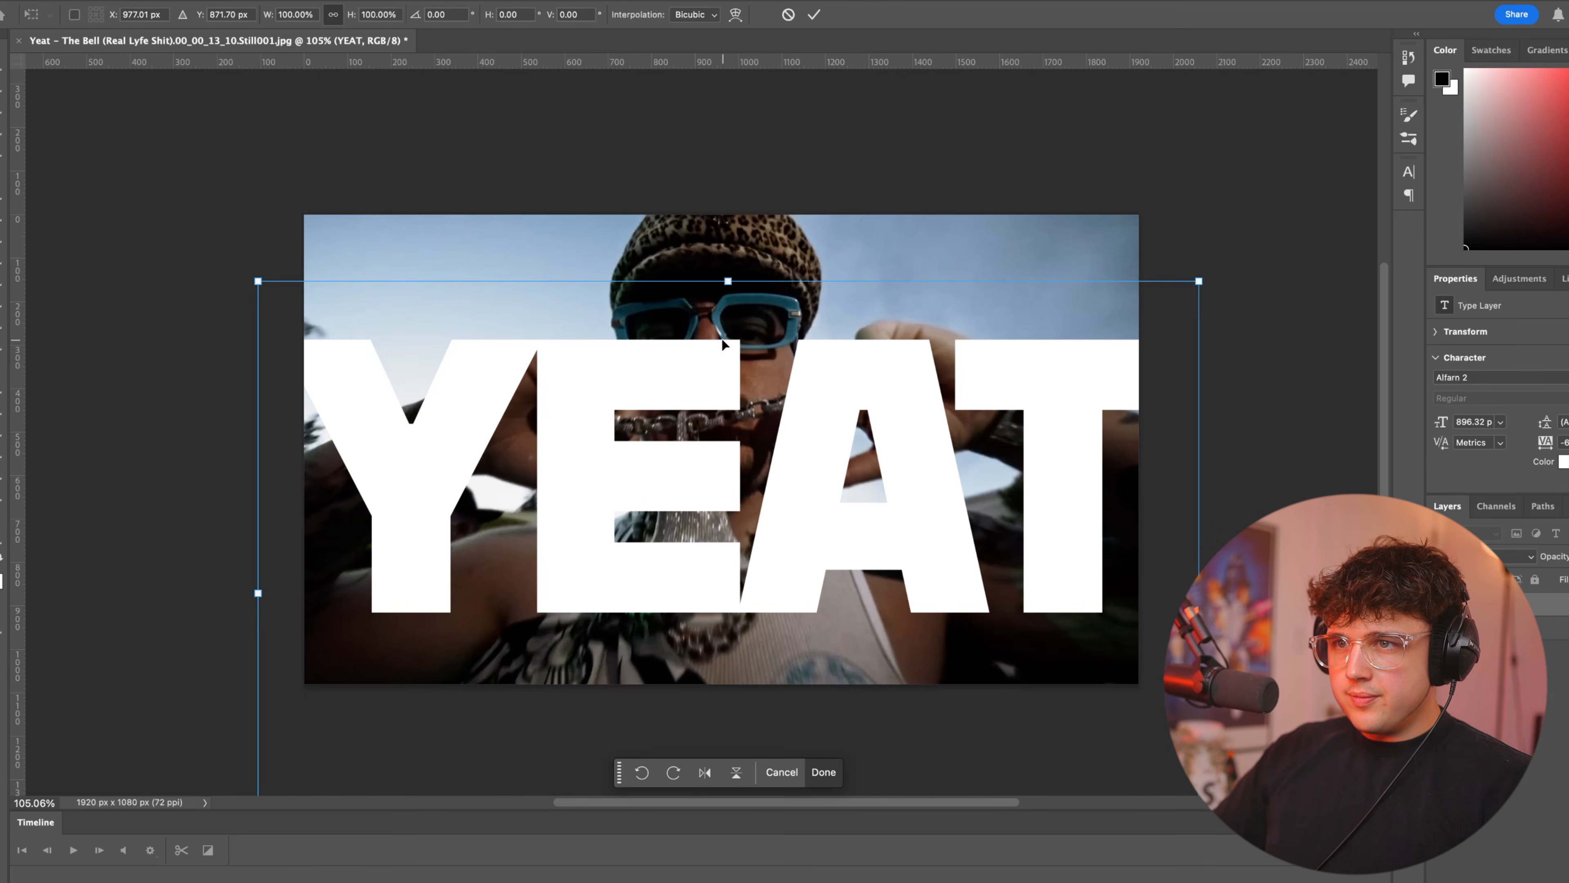
{"action": "left_click_drag", "start_coordinate": [754, 352], "coordinate": [748, 317]}
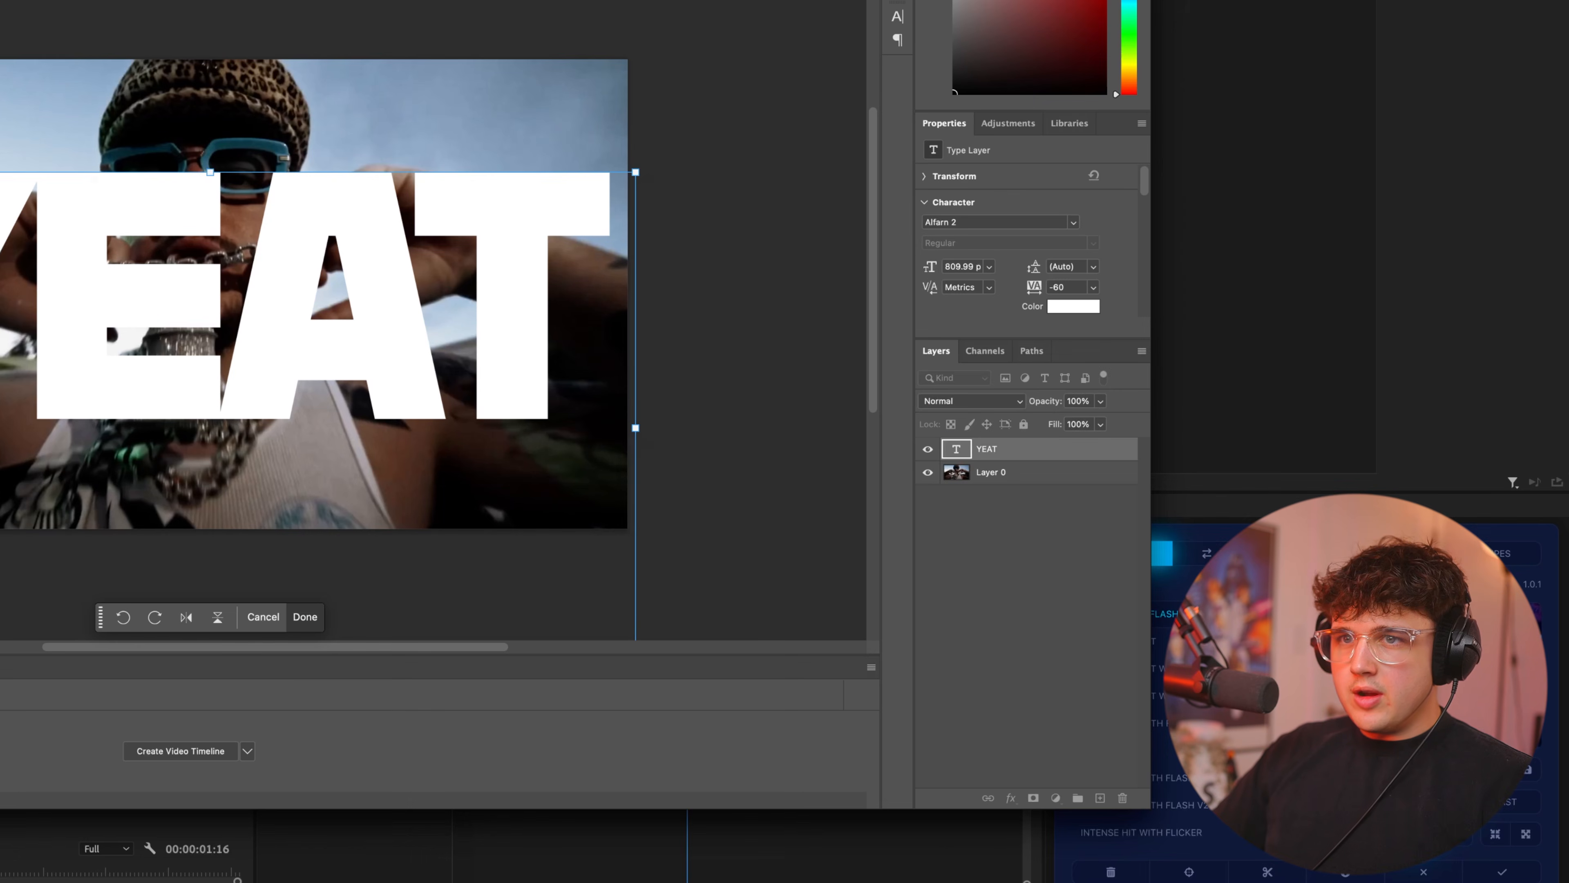
{"action": "key", "text": "Return"}
Create a new layer between the photo and the YEAT text and fill it with white.
{"action": "left_click", "coordinate": [725, 536]}
{"action": "left_click", "coordinate": [1040, 475]}
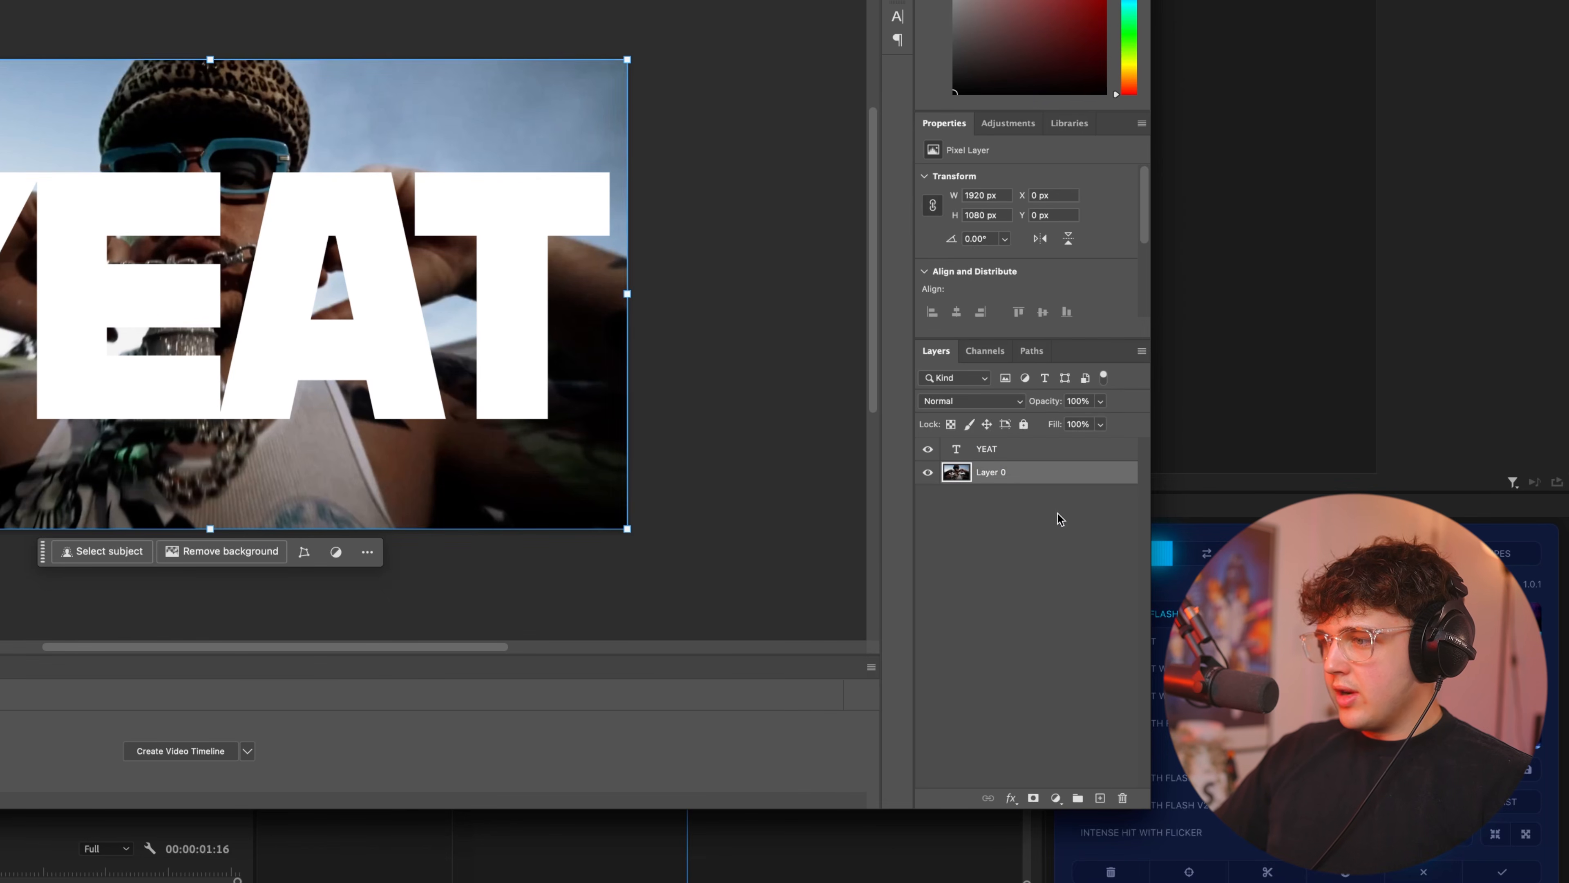
{"action": "left_click", "coordinate": [1101, 799]}
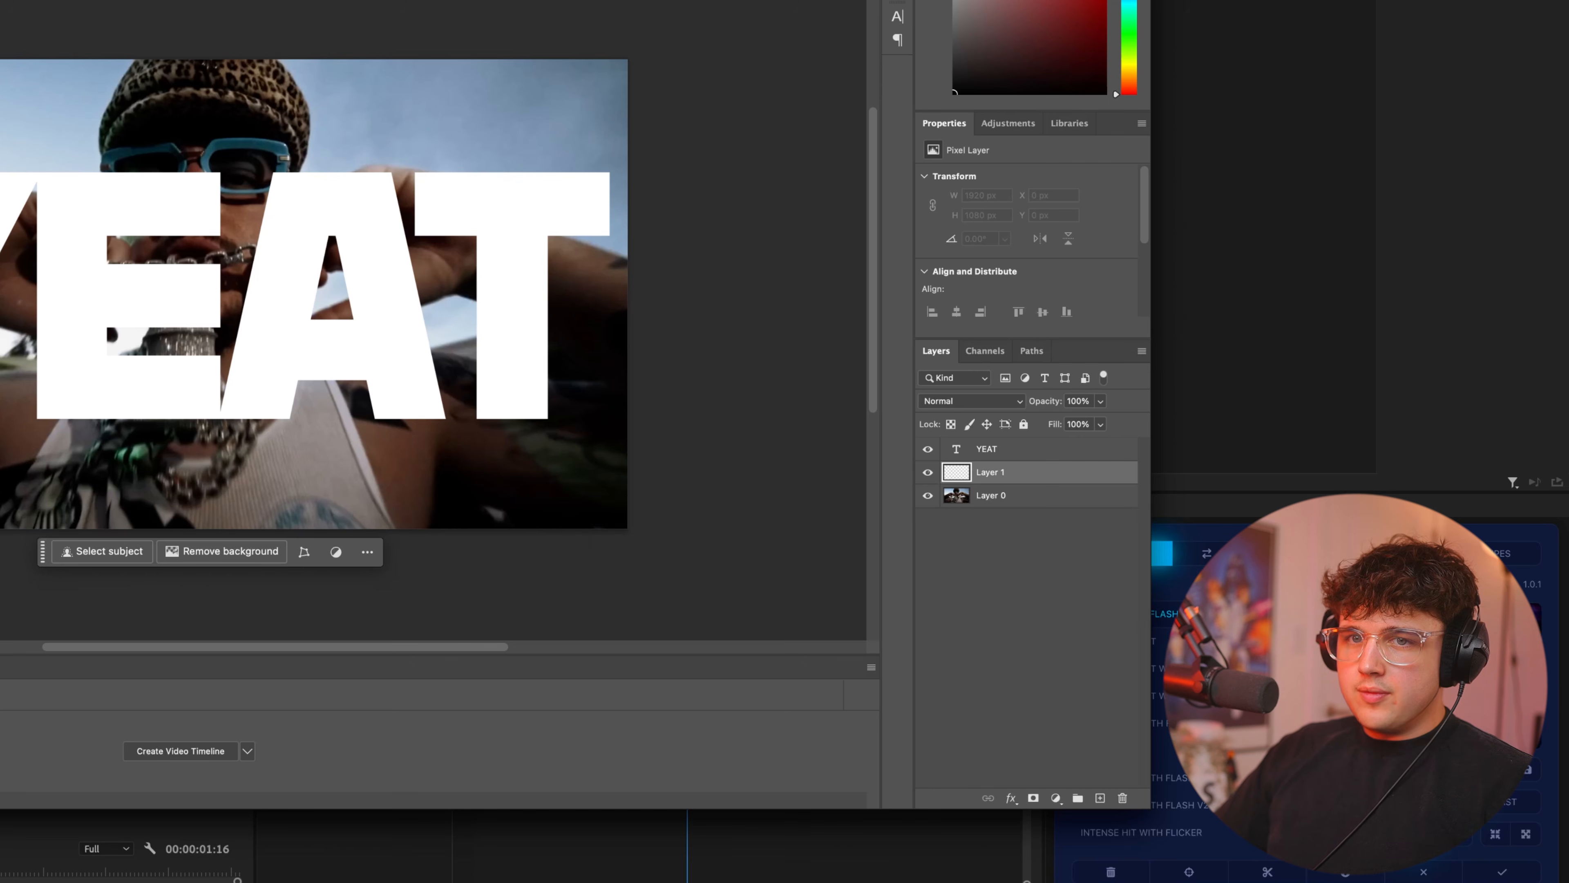
{"action": "key", "text": "alt+BackSpace"}
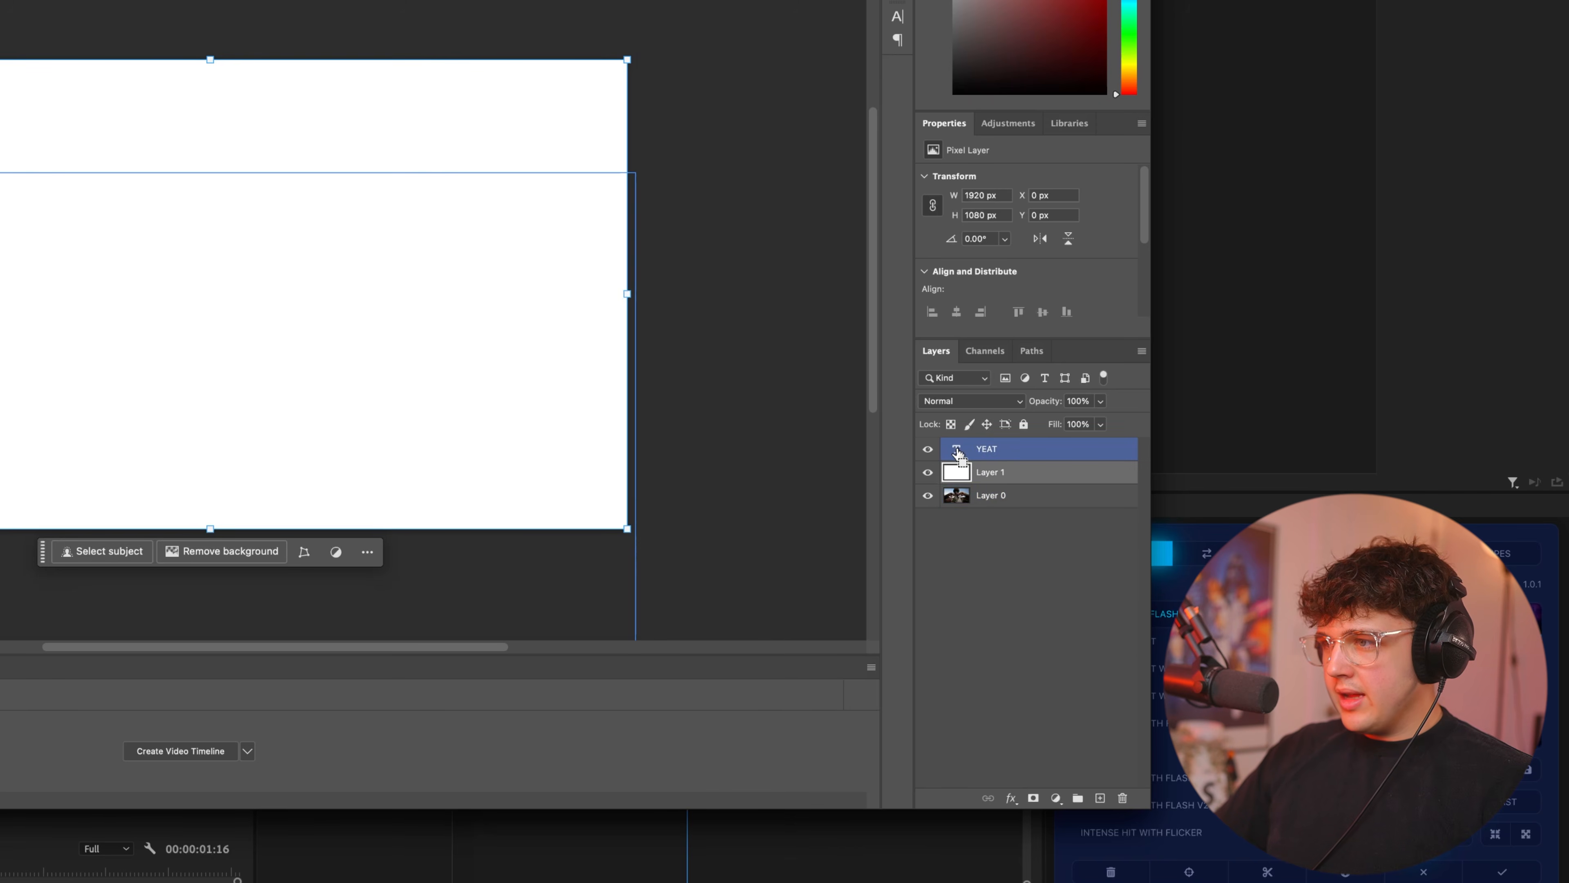
Cut the YEAT letter shapes out of the white layer using the text's outline as selection, and hide the text layer.
{"action": "left_click", "coordinate": [957, 453], "text": "ctrl"}
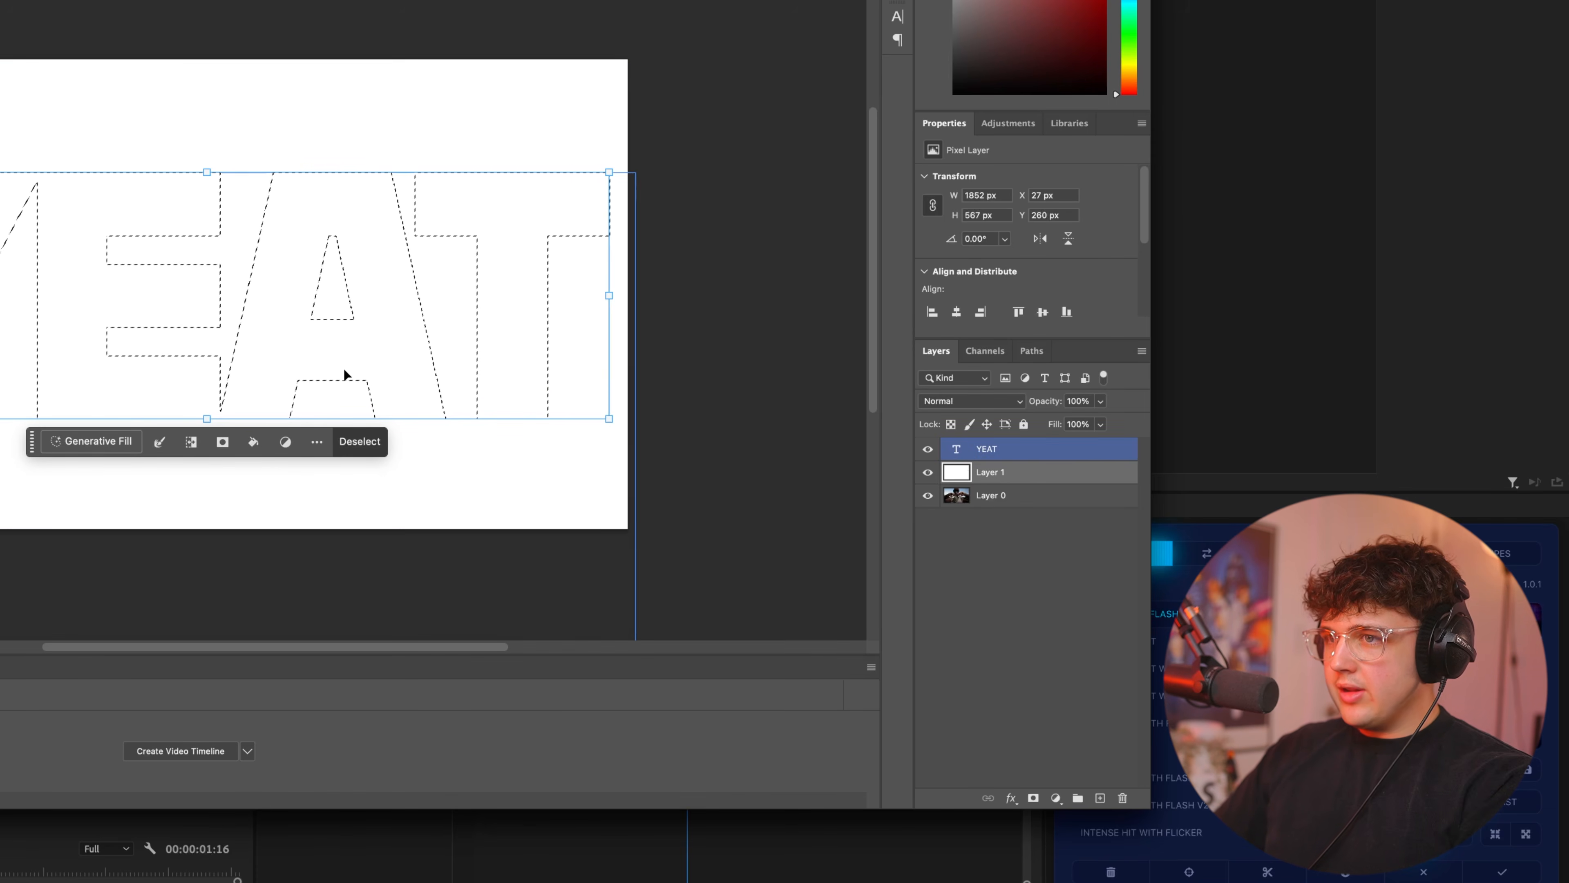
{"action": "key", "text": "Delete"}
{"action": "left_click", "coordinate": [927, 450]}
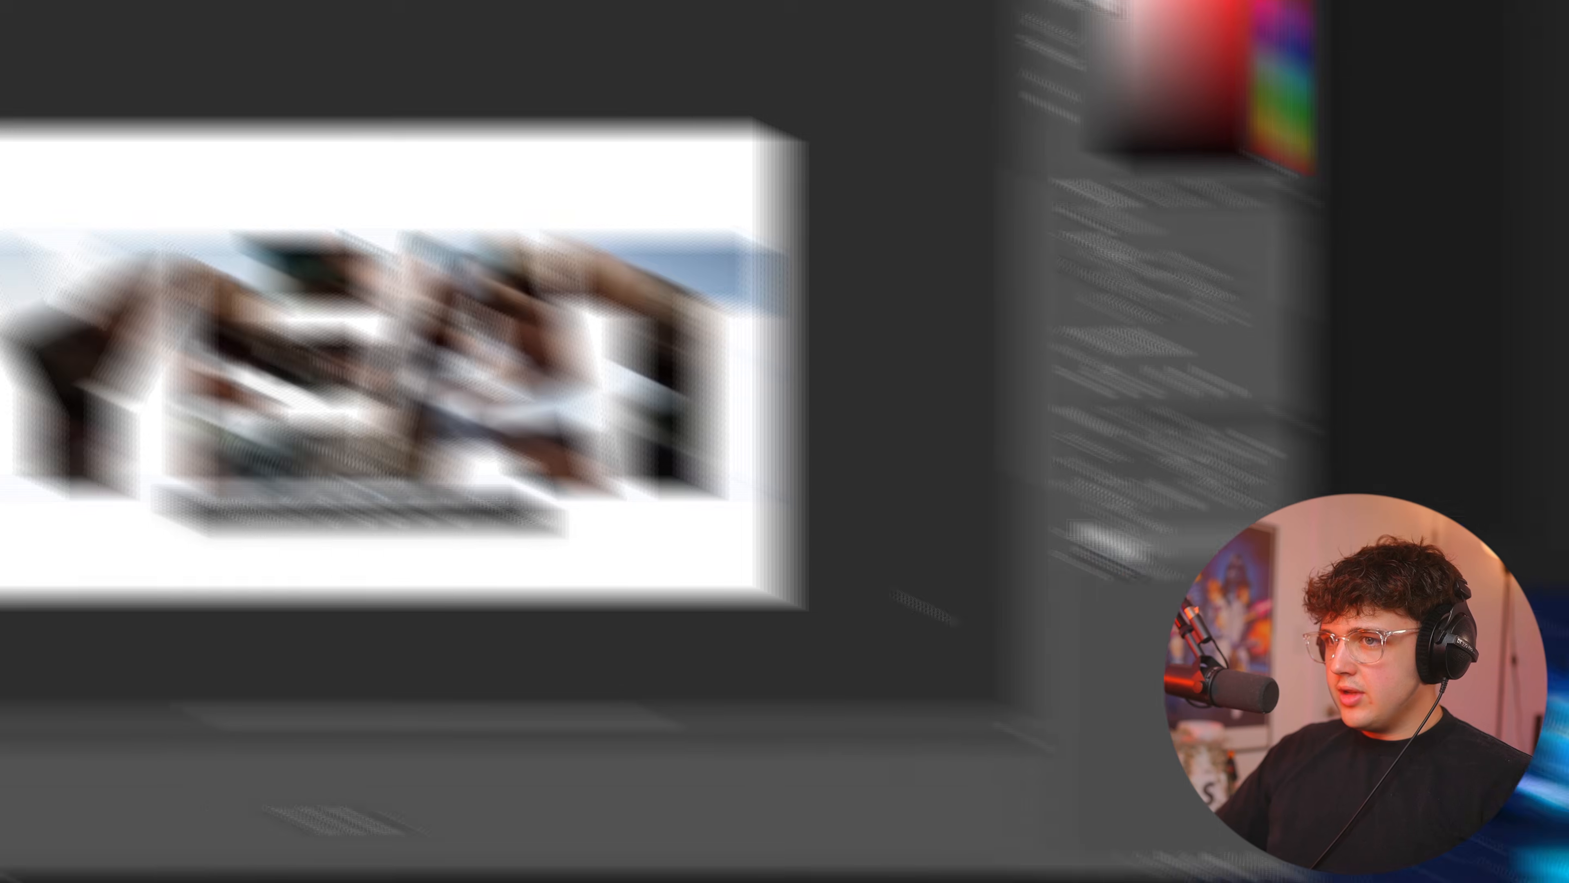
{"action": "key", "text": "super+d"}
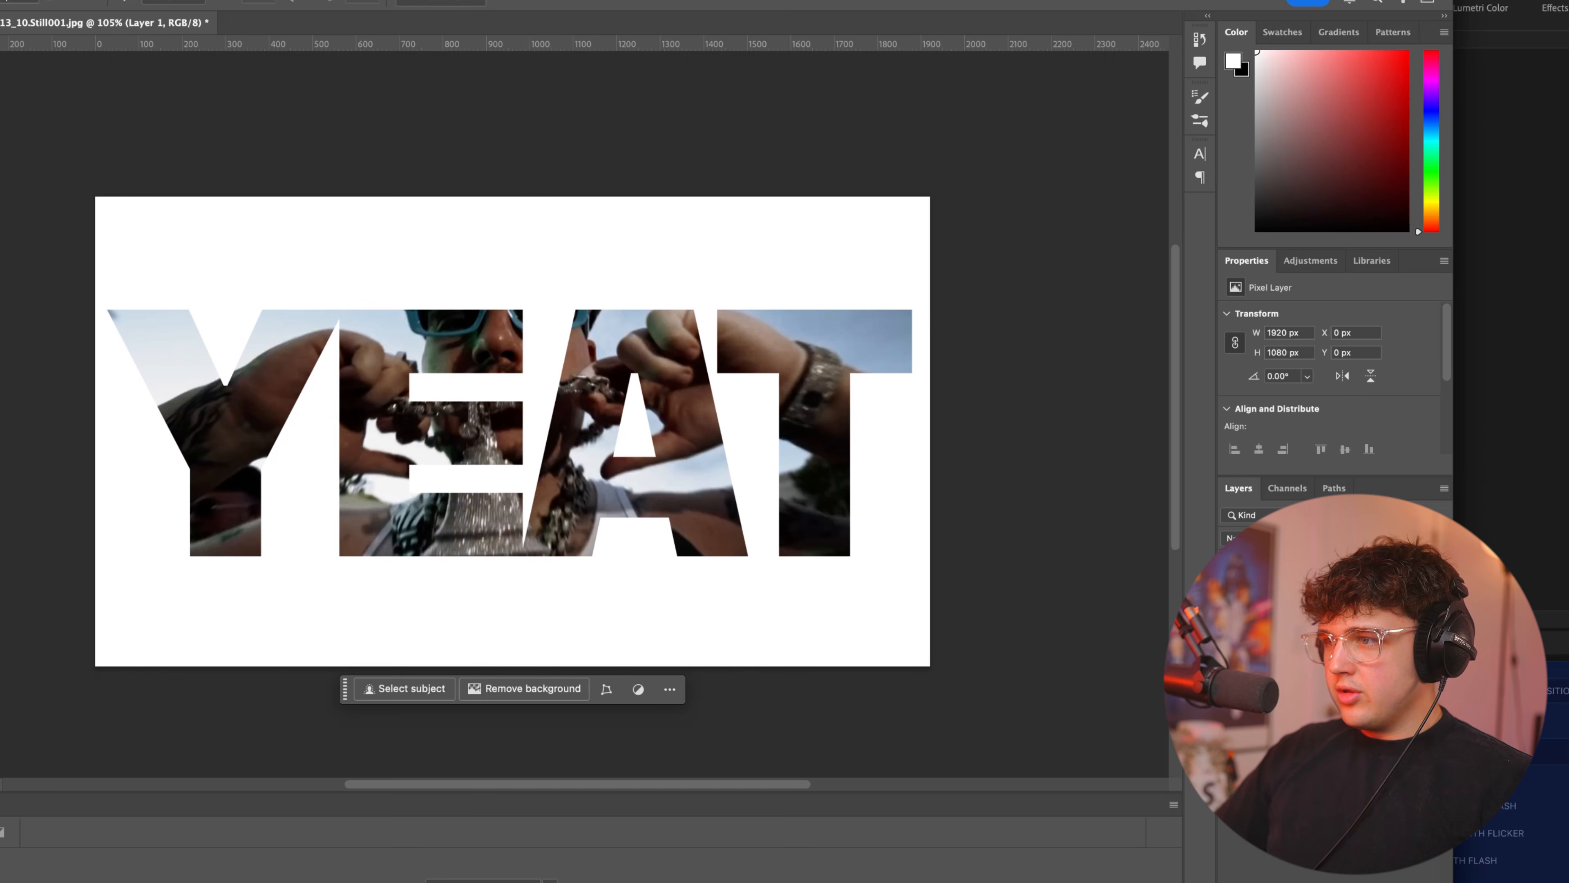
Hide the photo layer and save a PNG copy named text.png in the "4 effects" folder.
{"action": "left_click", "coordinate": [1230, 632]}
{"action": "left_click", "coordinate": [1230, 633]}
{"action": "left_click", "coordinate": [1231, 632]}
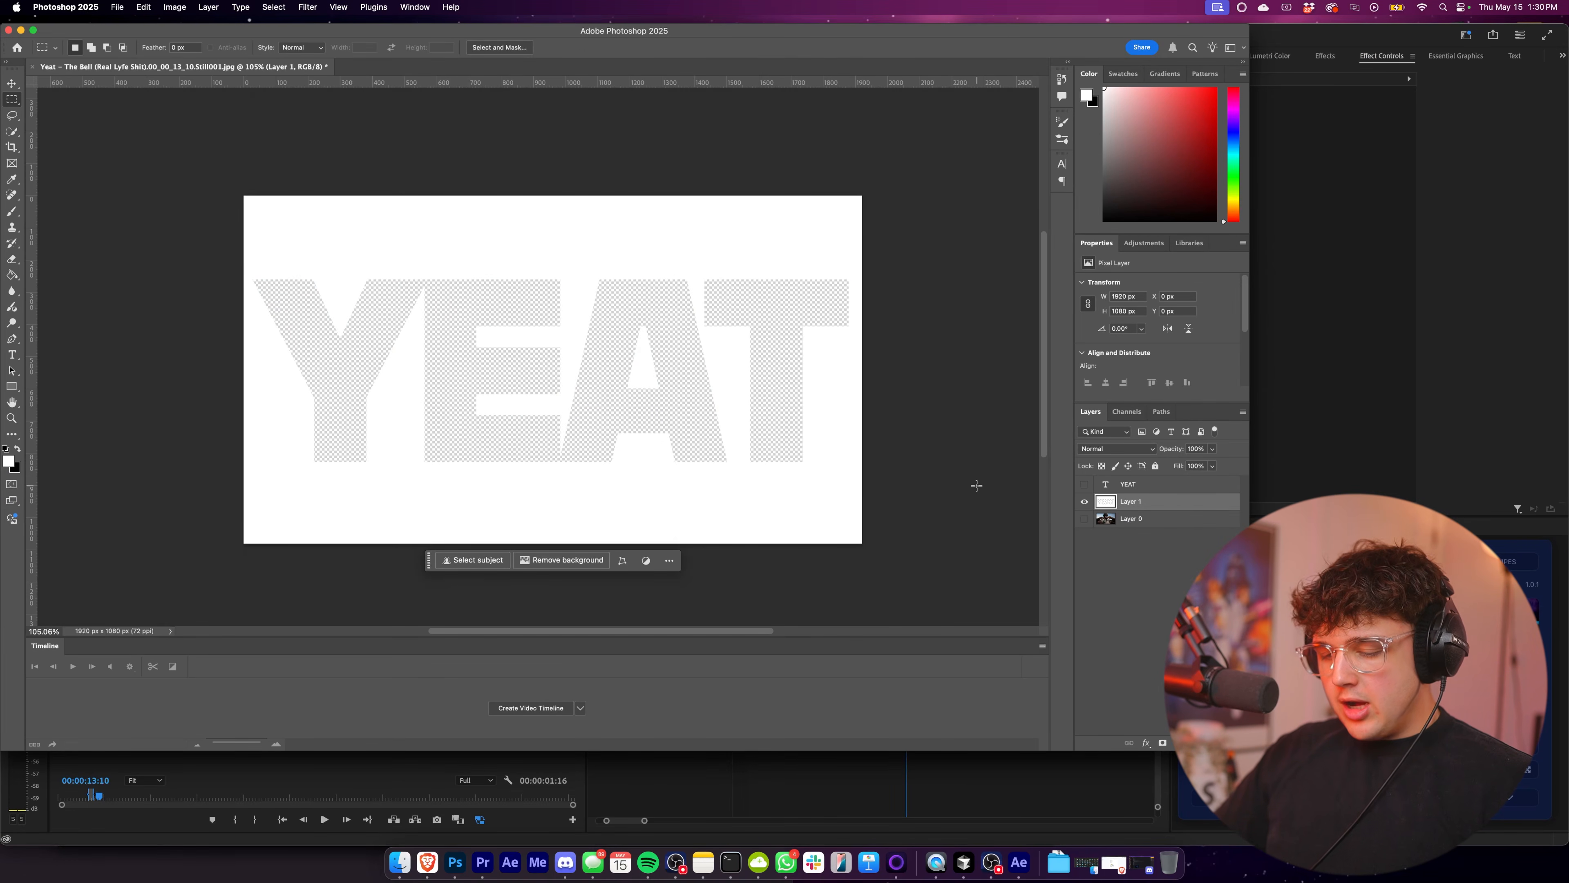
{"action": "key", "text": "super+alt+s"}
{"action": "left_click", "coordinate": [618, 641]}
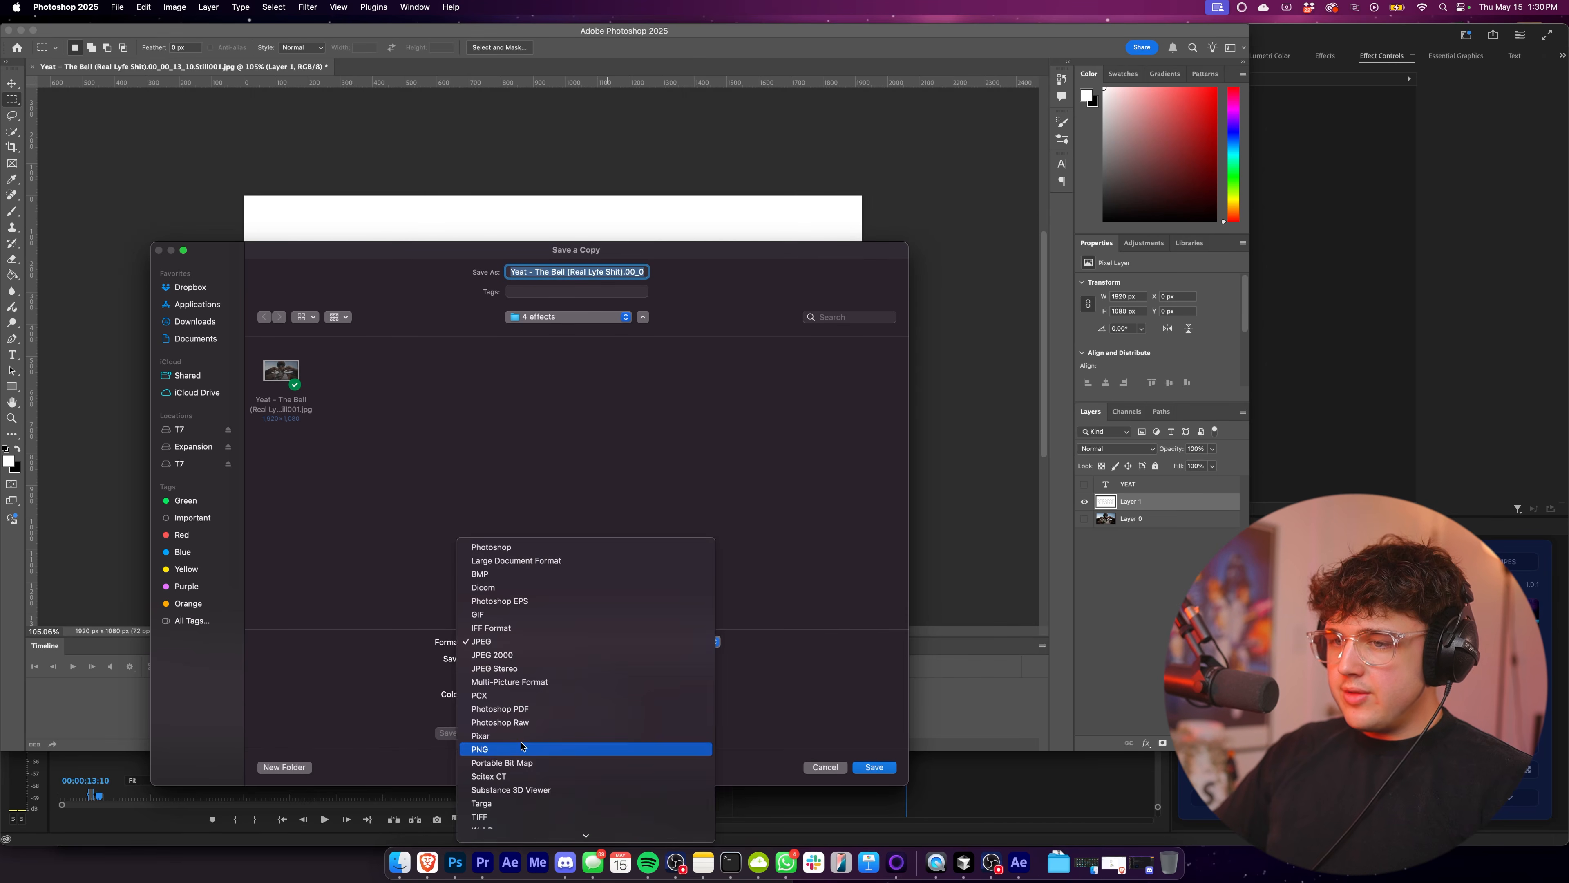
{"action": "left_click", "coordinate": [525, 749]}
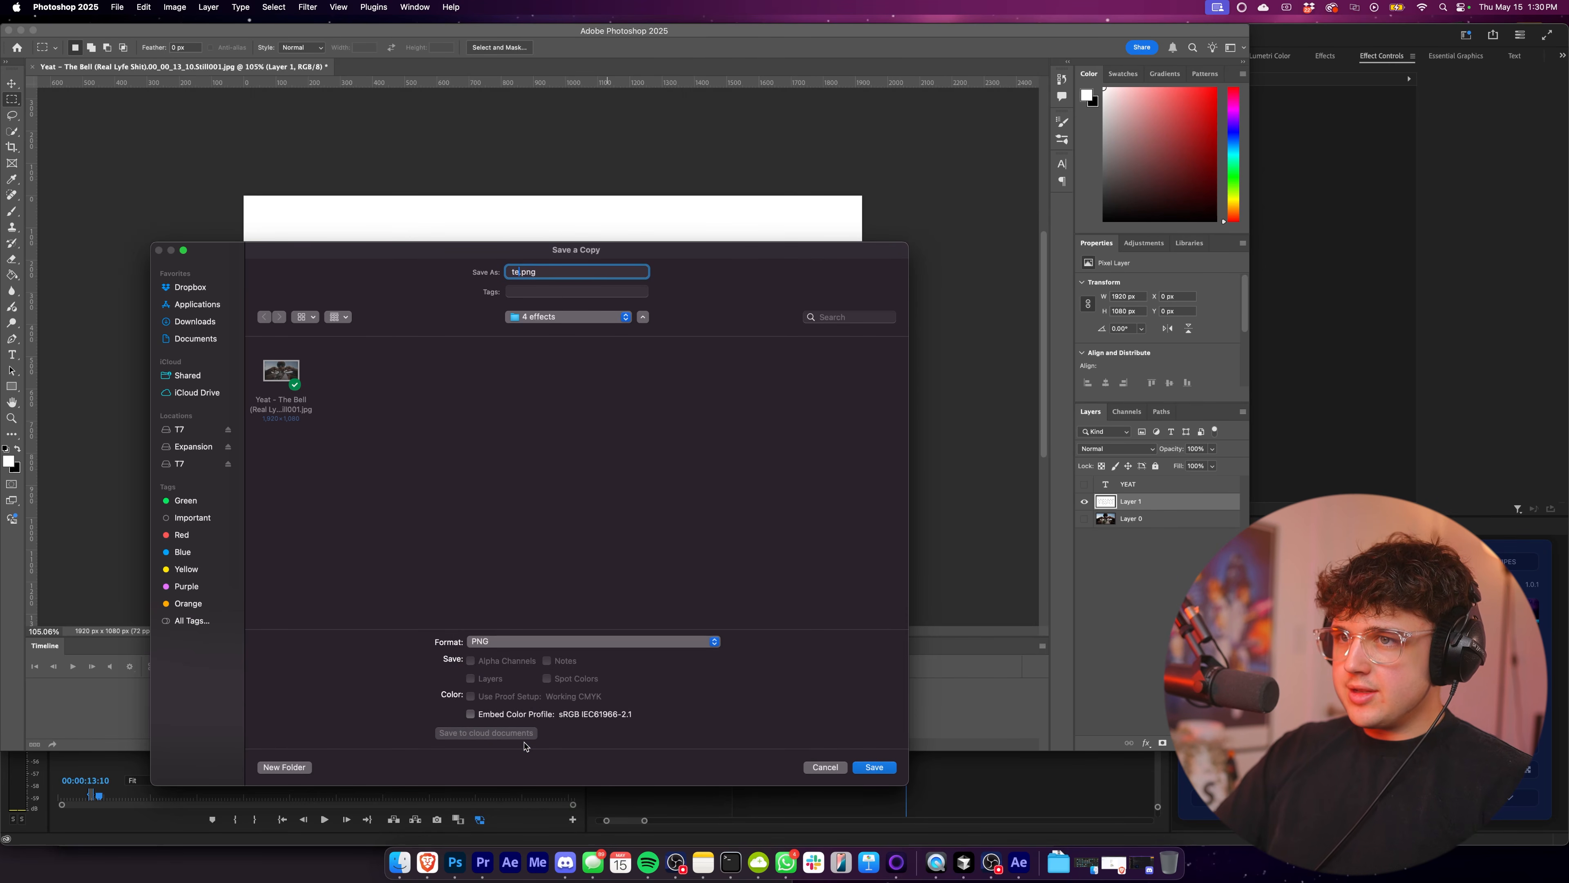
{"action": "key", "text": "Return"}
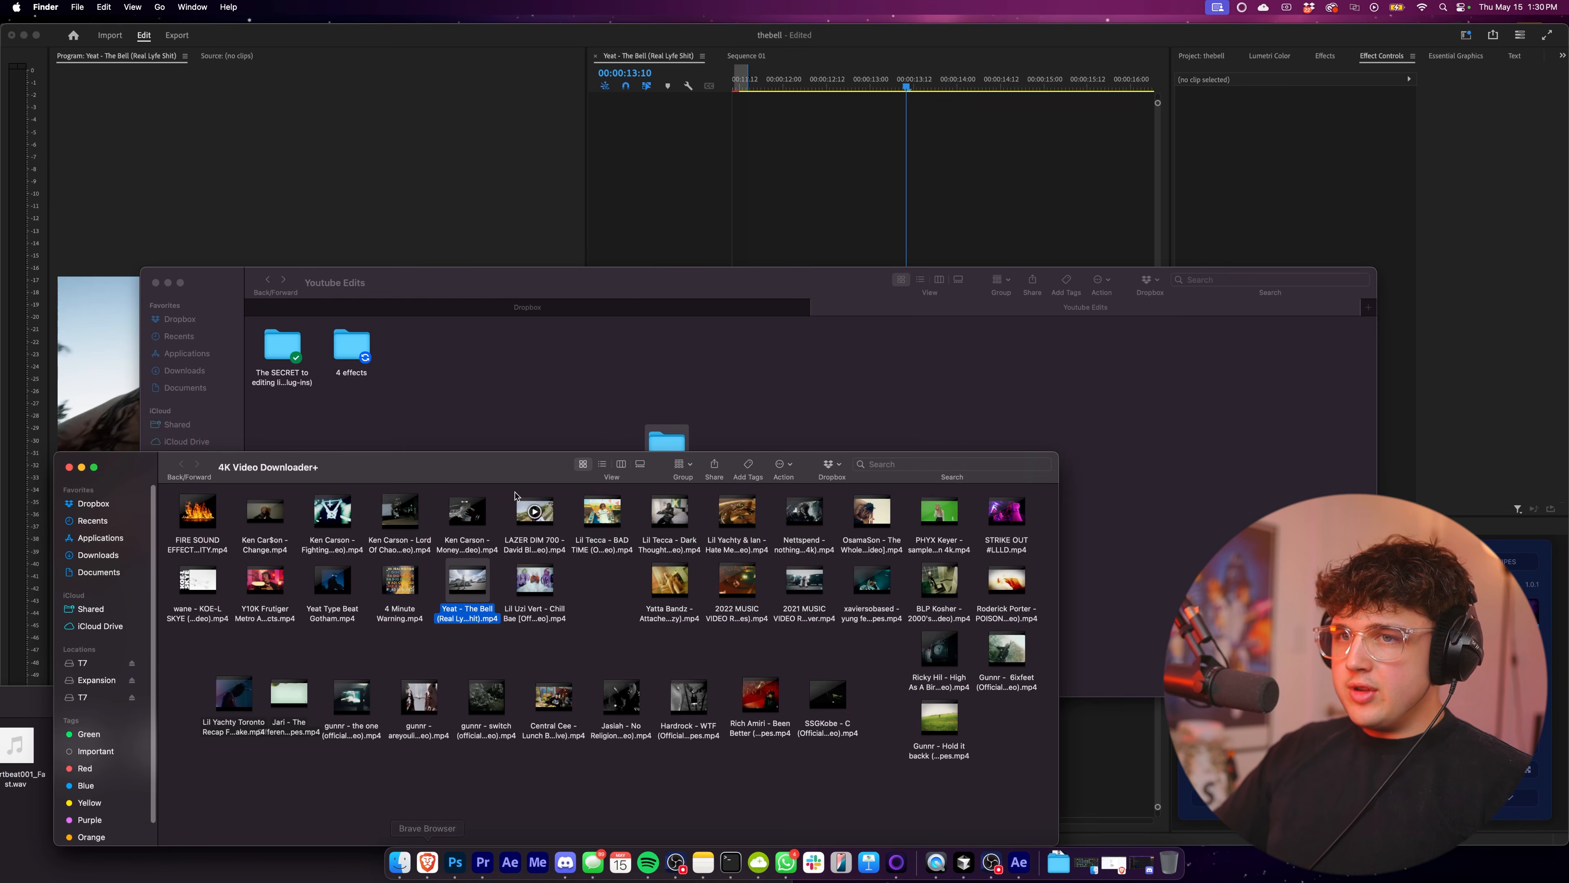
Place text.png from the "4 effects" folder on track V2 of the Premiere Pro sequence at 00:00:13:10 and play it back.
{"action": "left_click", "coordinate": [356, 413]}
{"action": "double_click", "coordinate": [367, 340]}
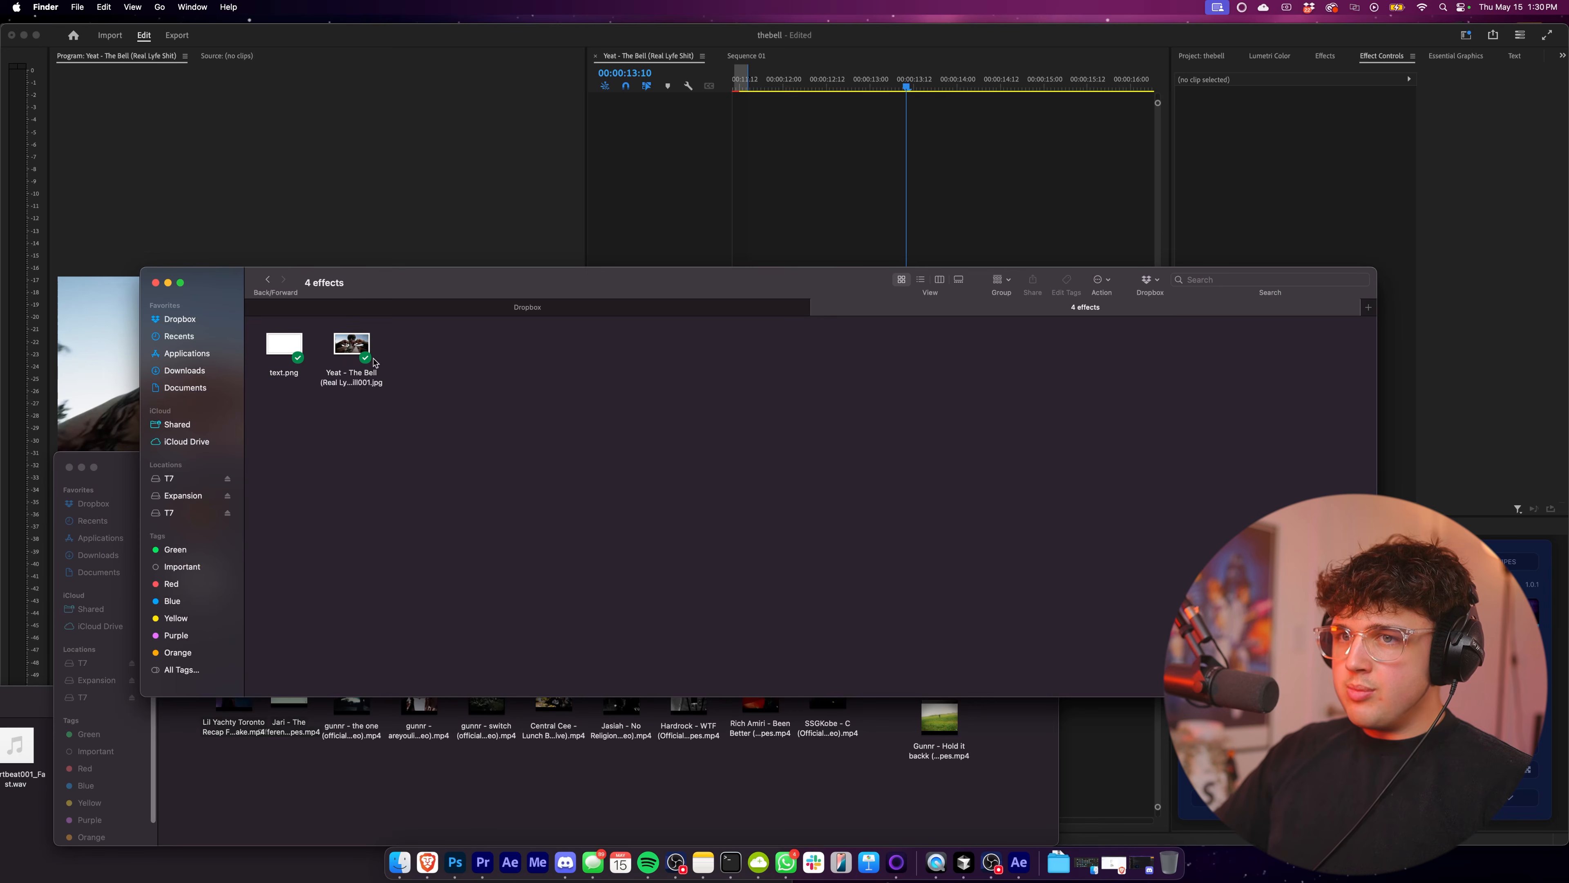
{"action": "left_click_drag", "start_coordinate": [764, 215], "coordinate": [934, 428]}
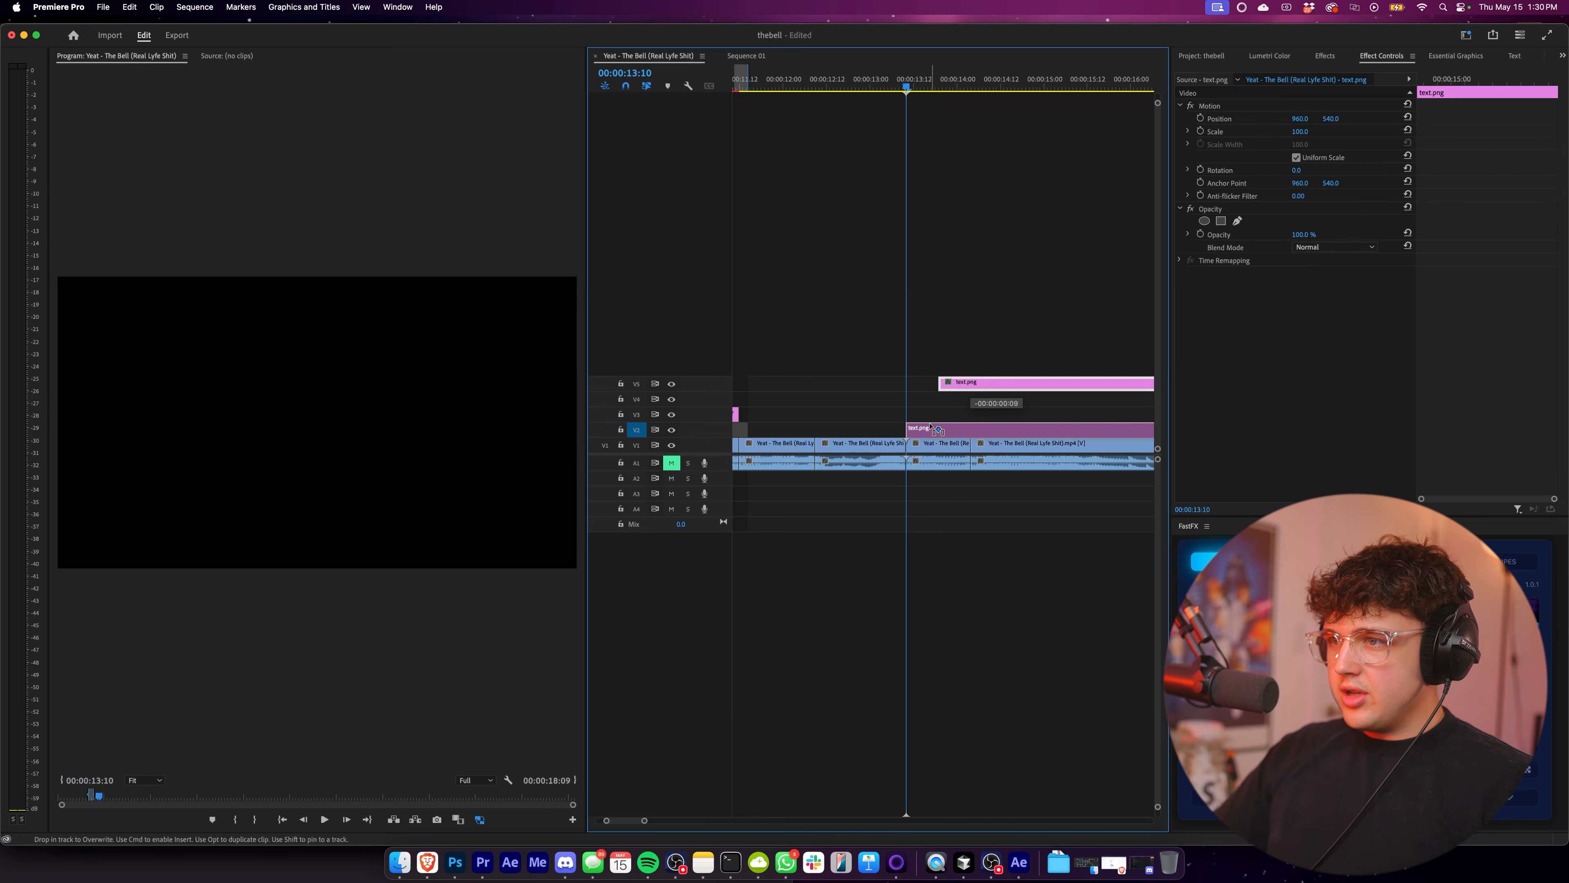
{"action": "key", "text": "space"}
{"action": "key", "text": "minus"}
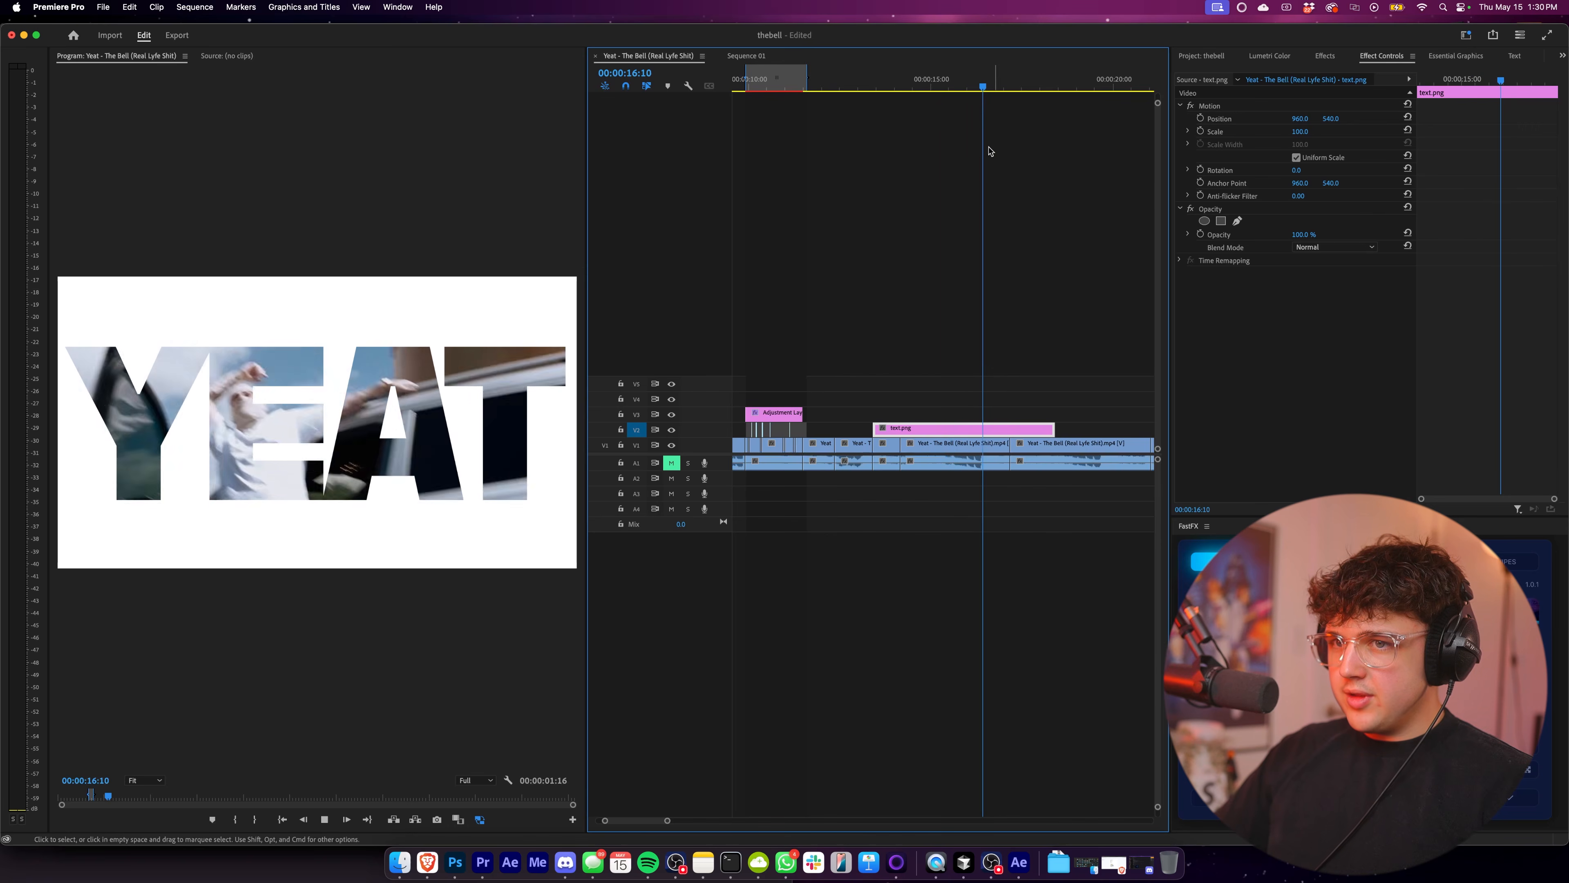
Cut text.png where the underlying clip ends, delete the excess, and play back the overlay.
{"action": "left_click", "coordinate": [951, 77]}
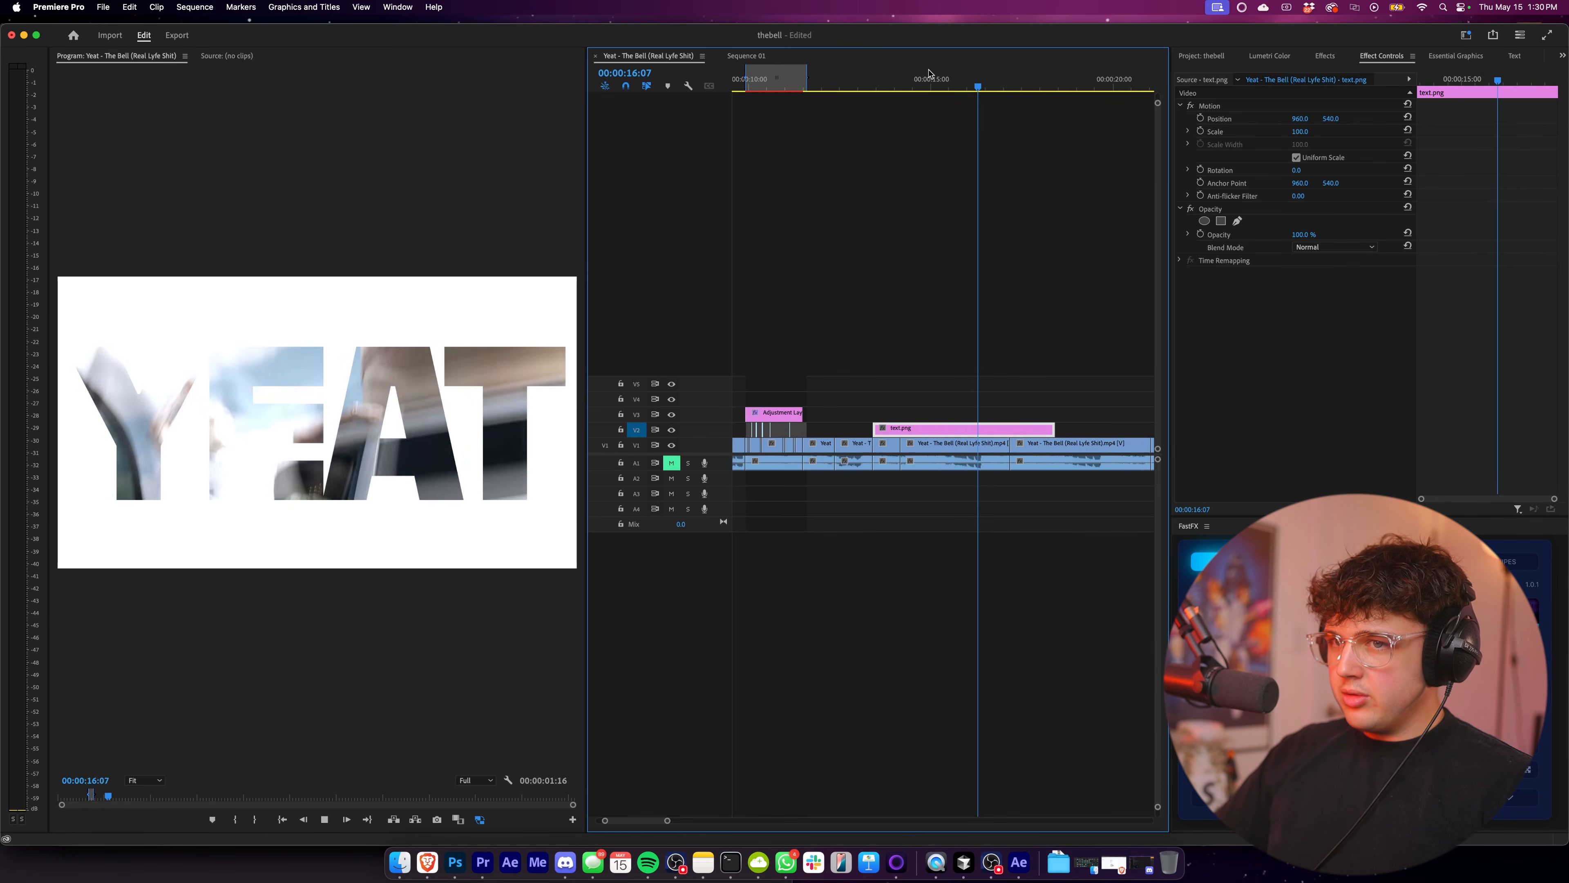
{"action": "key", "text": "space"}
{"action": "left_click", "coordinate": [1013, 431]}
{"action": "key", "text": "v"}
{"action": "left_click", "coordinate": [1031, 429]}
{"action": "key", "text": "Delete"}
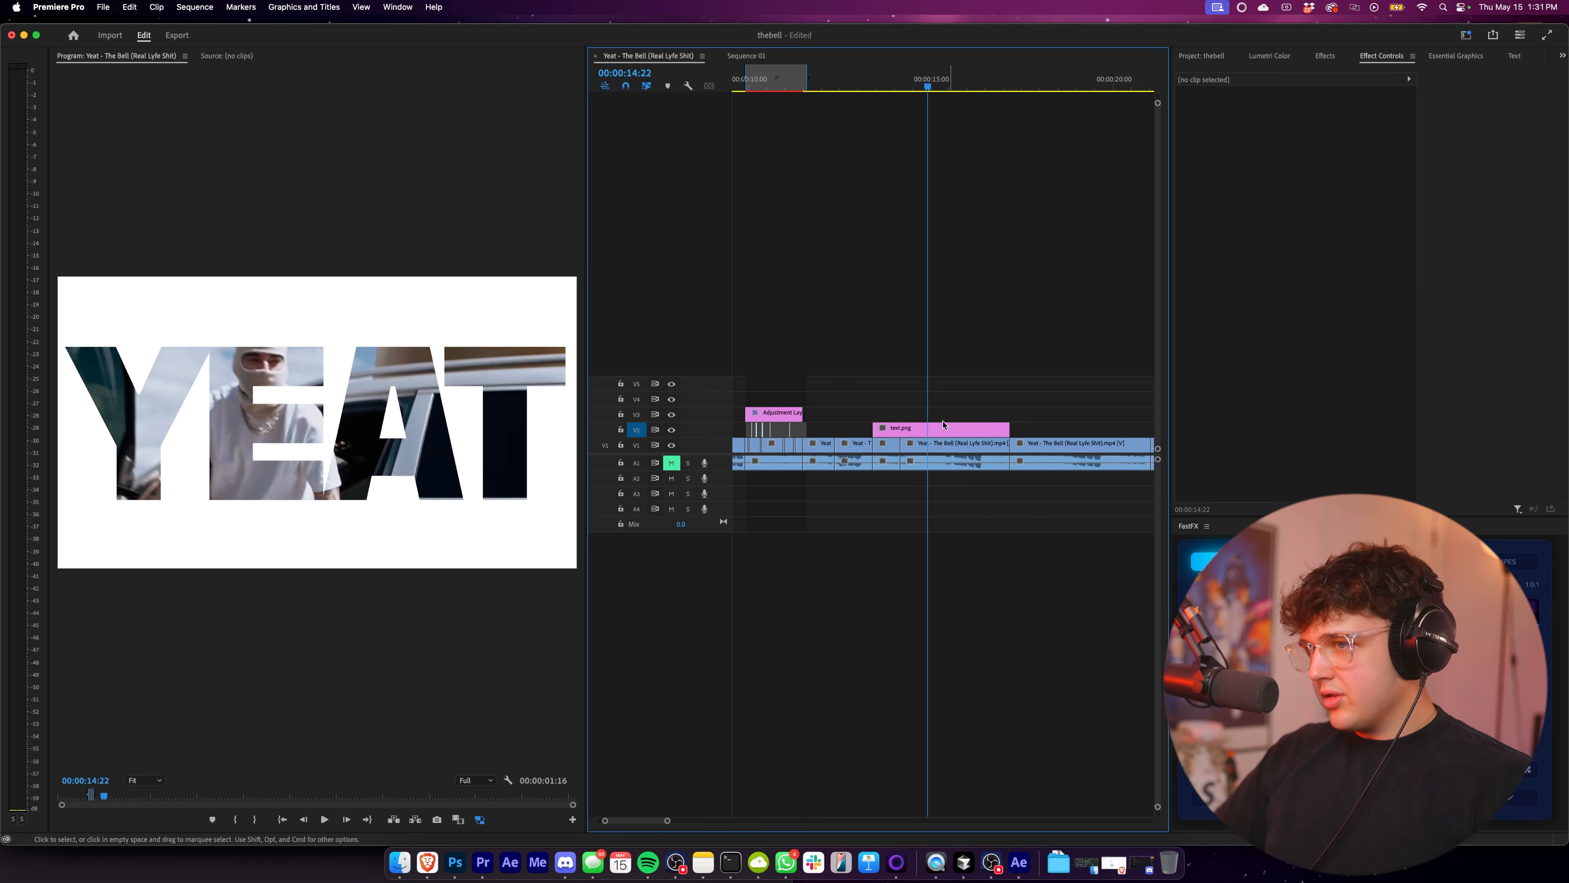
{"action": "key", "text": "space"}
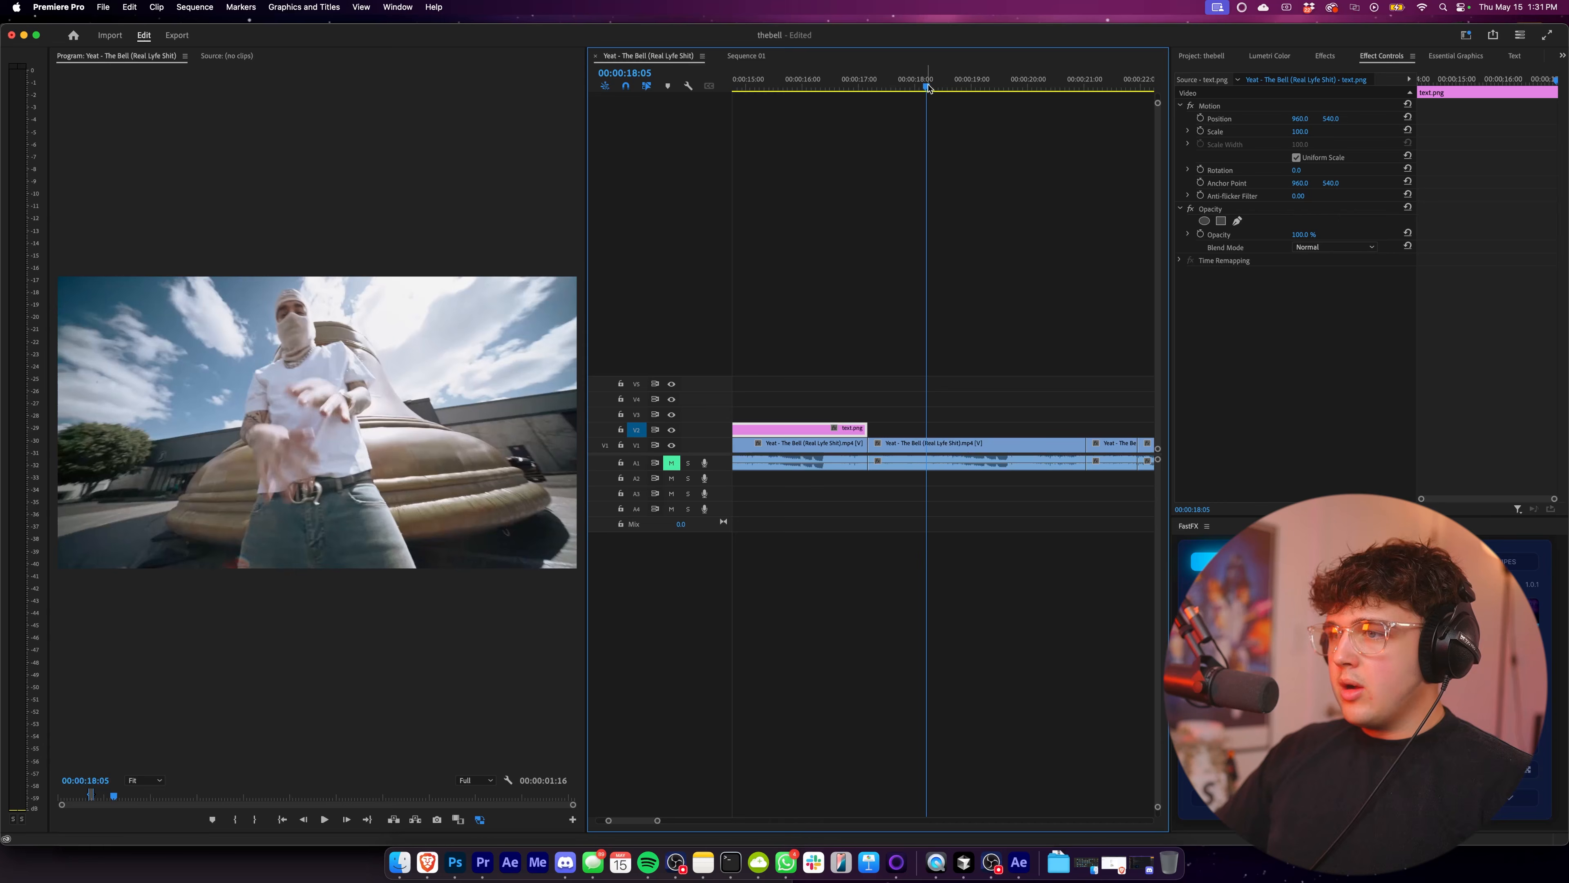
Place the Adjustment Layer from the project on track V2 at 00:00:18:00.
{"action": "mouse_move", "coordinate": [928, 82]}
{"action": "left_mouse_down"}
{"action": "mouse_move", "coordinate": [899, 83]}
{"action": "mouse_move", "coordinate": [917, 84]}
{"action": "left_mouse_up"}
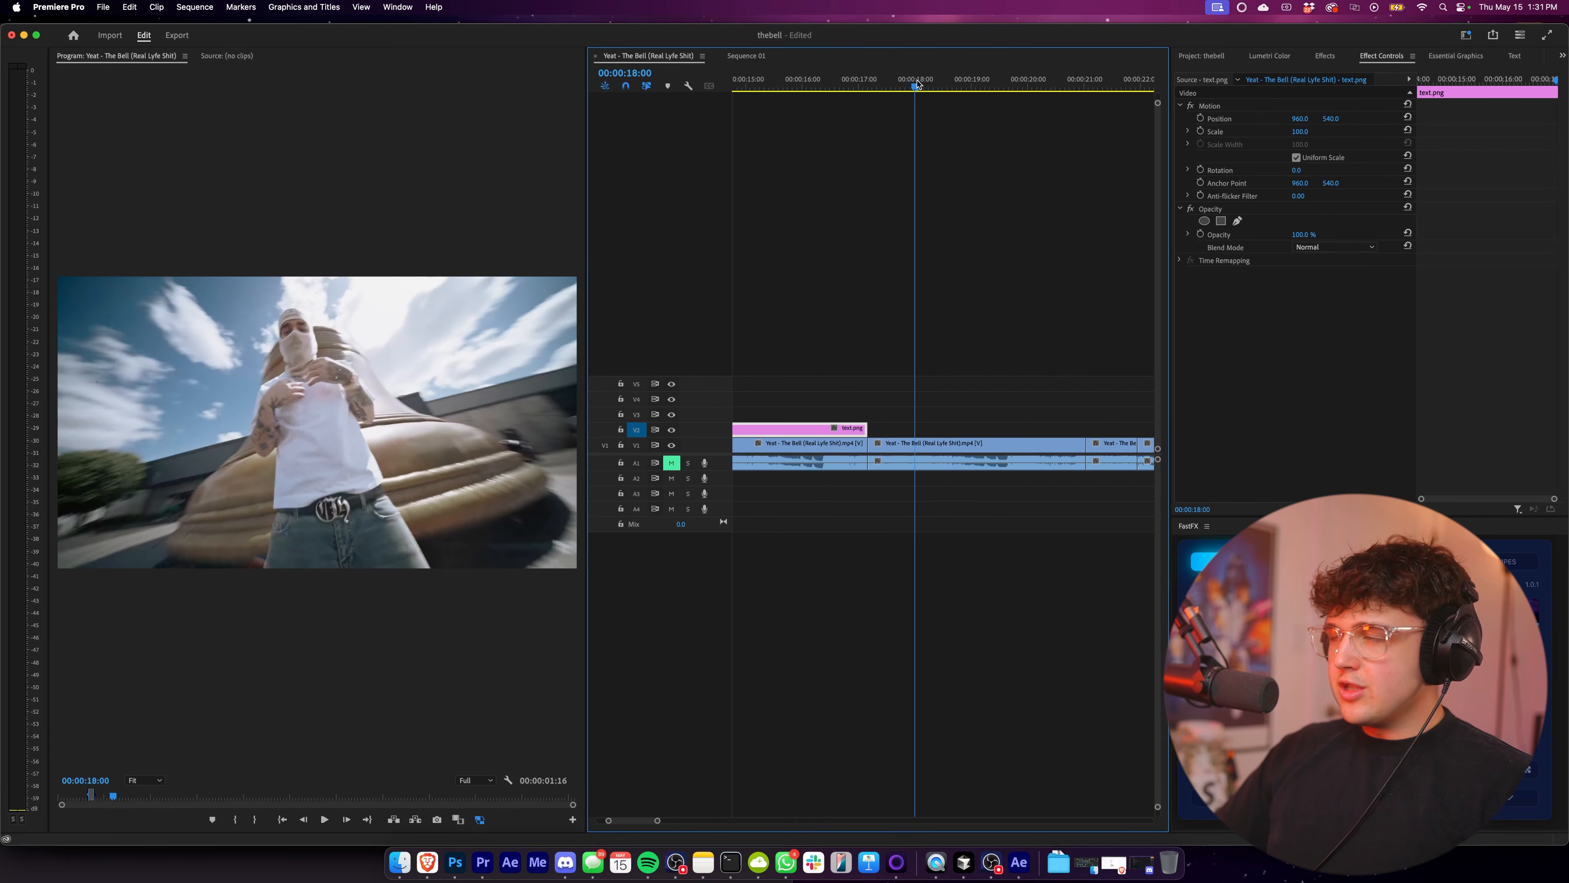
{"action": "left_click", "coordinate": [1214, 56]}
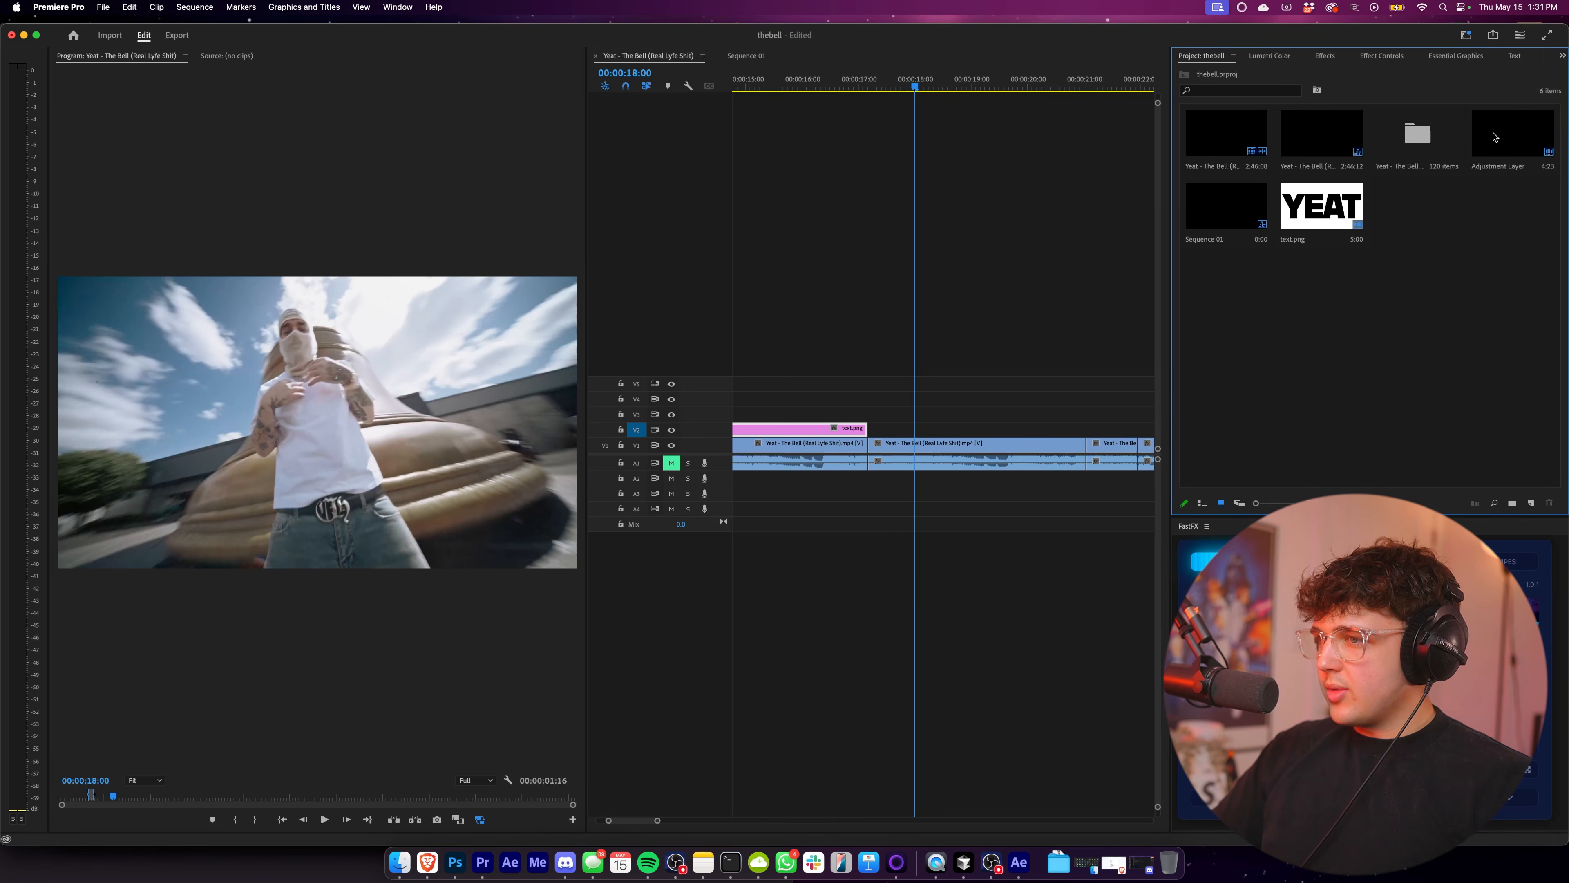
{"action": "left_click_drag", "start_coordinate": [1493, 137], "coordinate": [911, 429]}
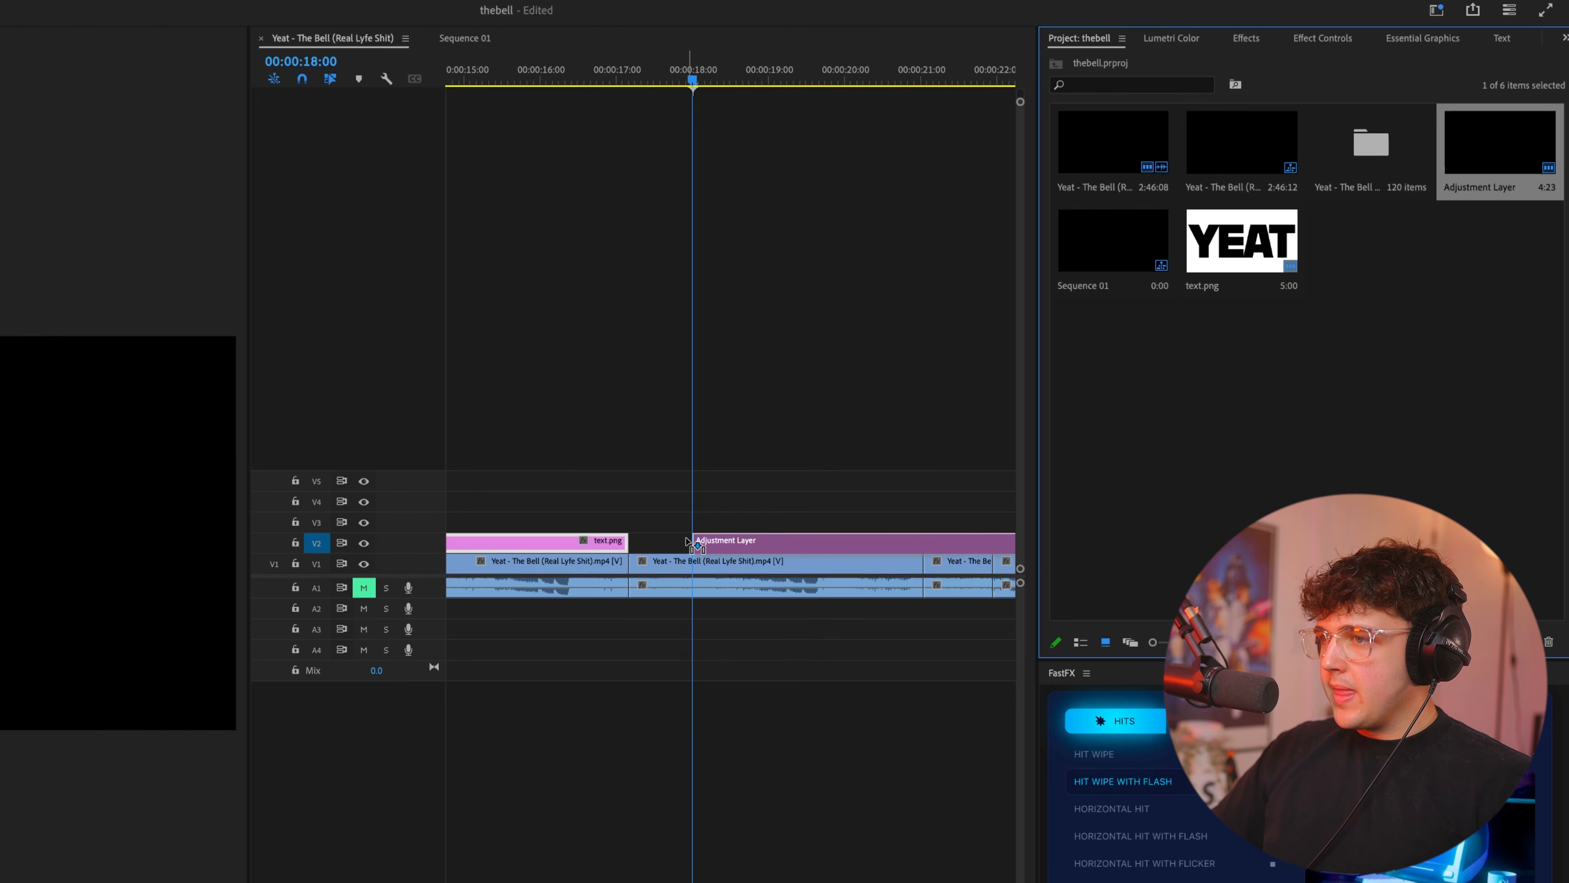
{"action": "left_click_drag", "start_coordinate": [686, 539], "coordinate": [687, 541]}
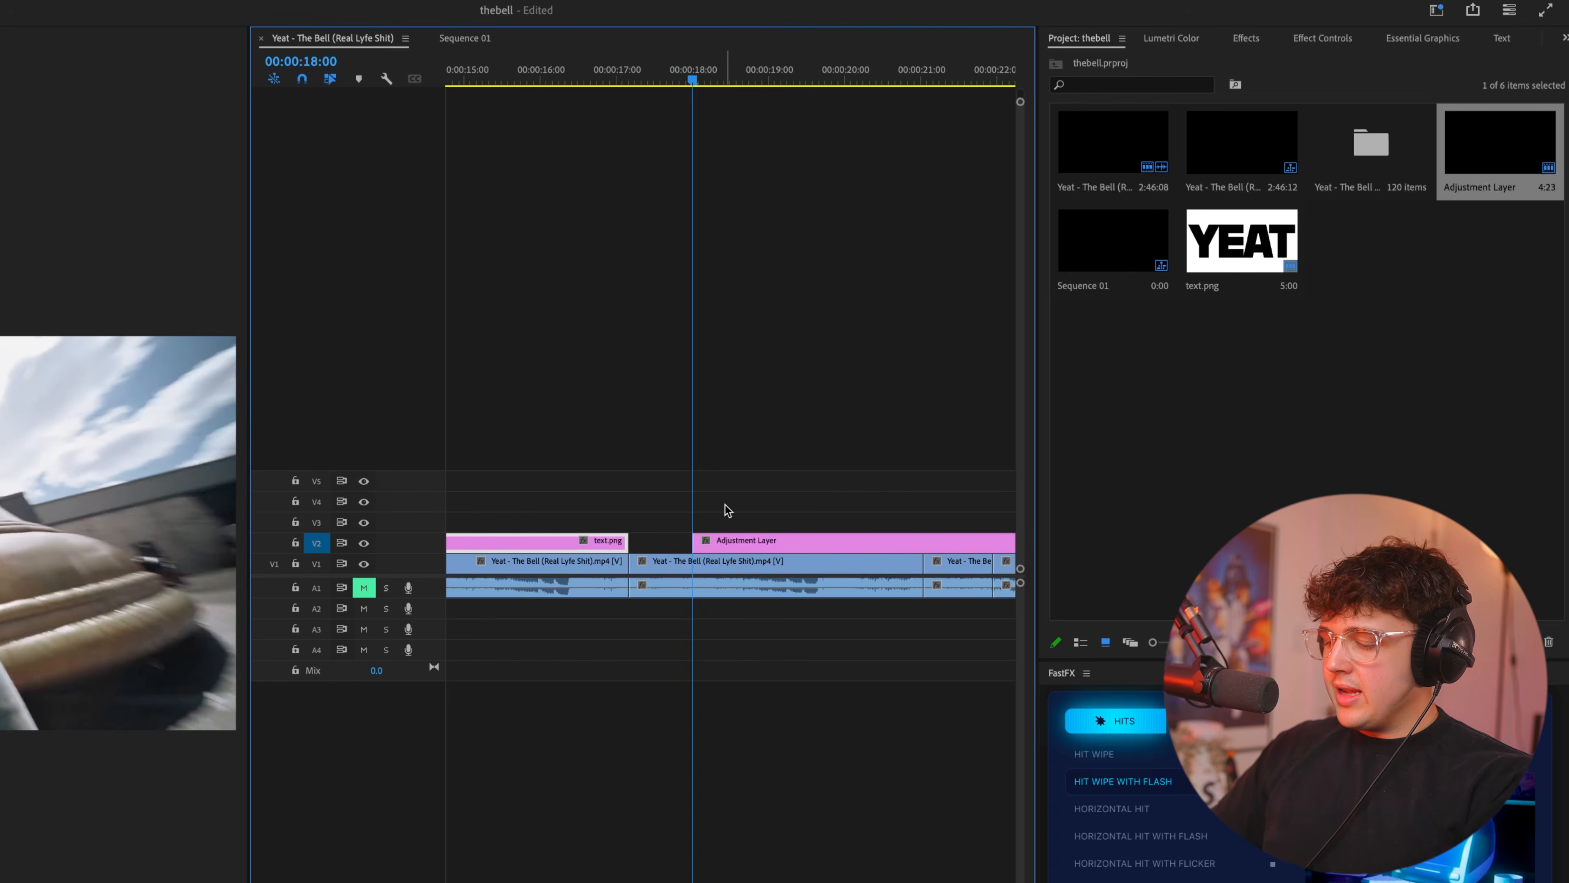
Shorten the adjustment layer to about one second and shift it earlier to start at 00:00:17:19.
{"action": "key", "text": "Right"}
{"action": "key", "text": "Right"}
{"action": "key", "text": "Right"}
{"action": "key", "text": "Right"}
{"action": "key", "text": "Right"}
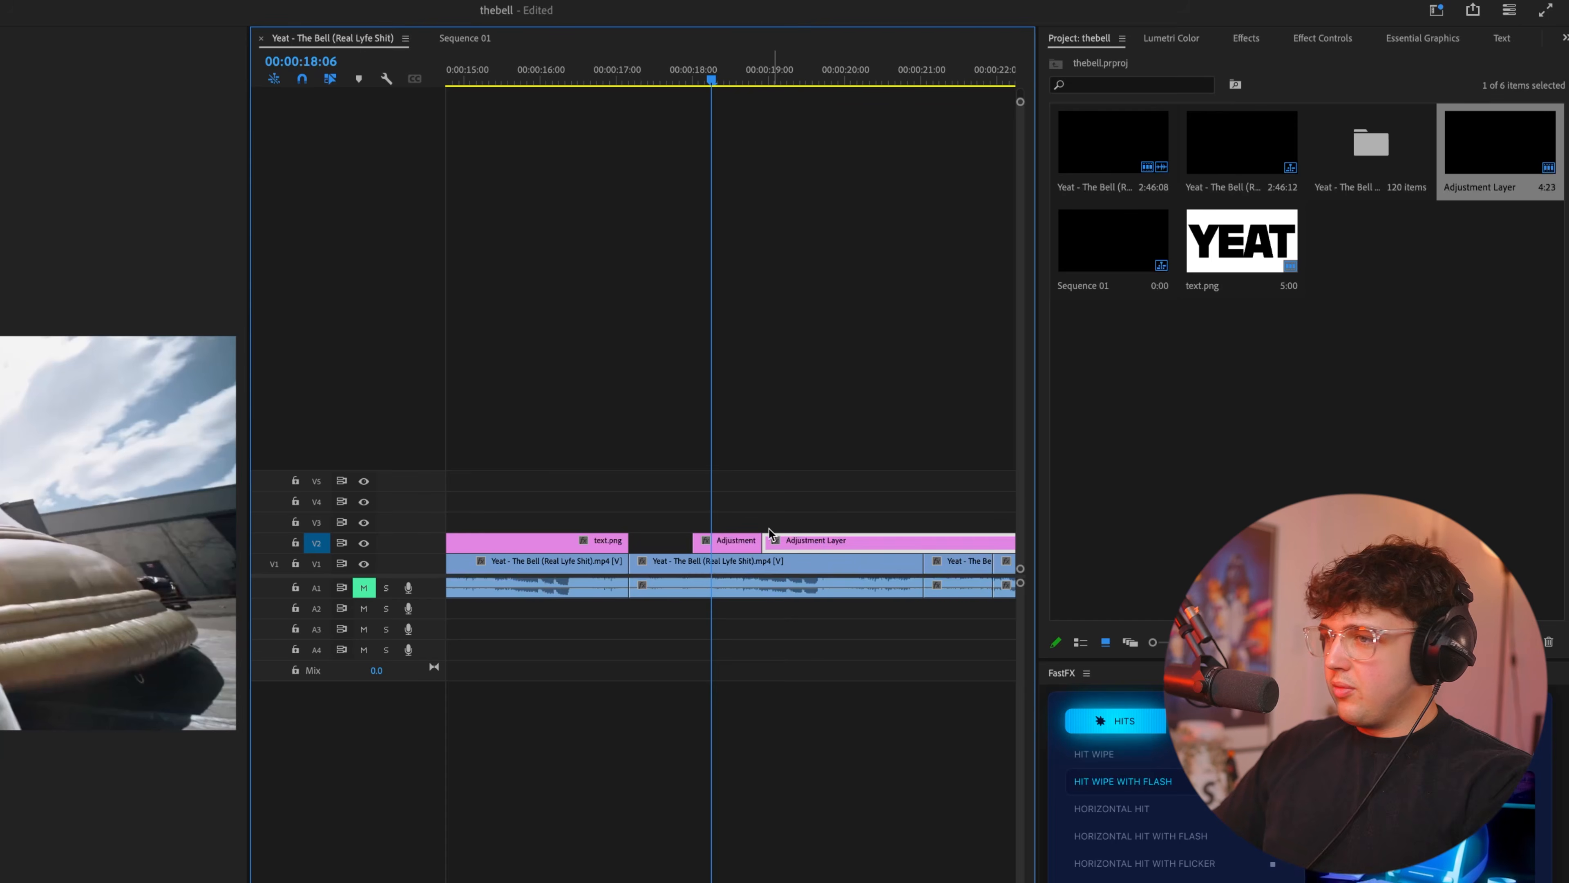
{"action": "key", "text": "Delete"}
{"action": "left_click_drag", "start_coordinate": [745, 539], "coordinate": [728, 540]}
Move to the adjustment layer's start at 00:00:17:19 and set its Lumetri Color exposure to 2.5.
{"action": "left_click", "coordinate": [659, 75]}
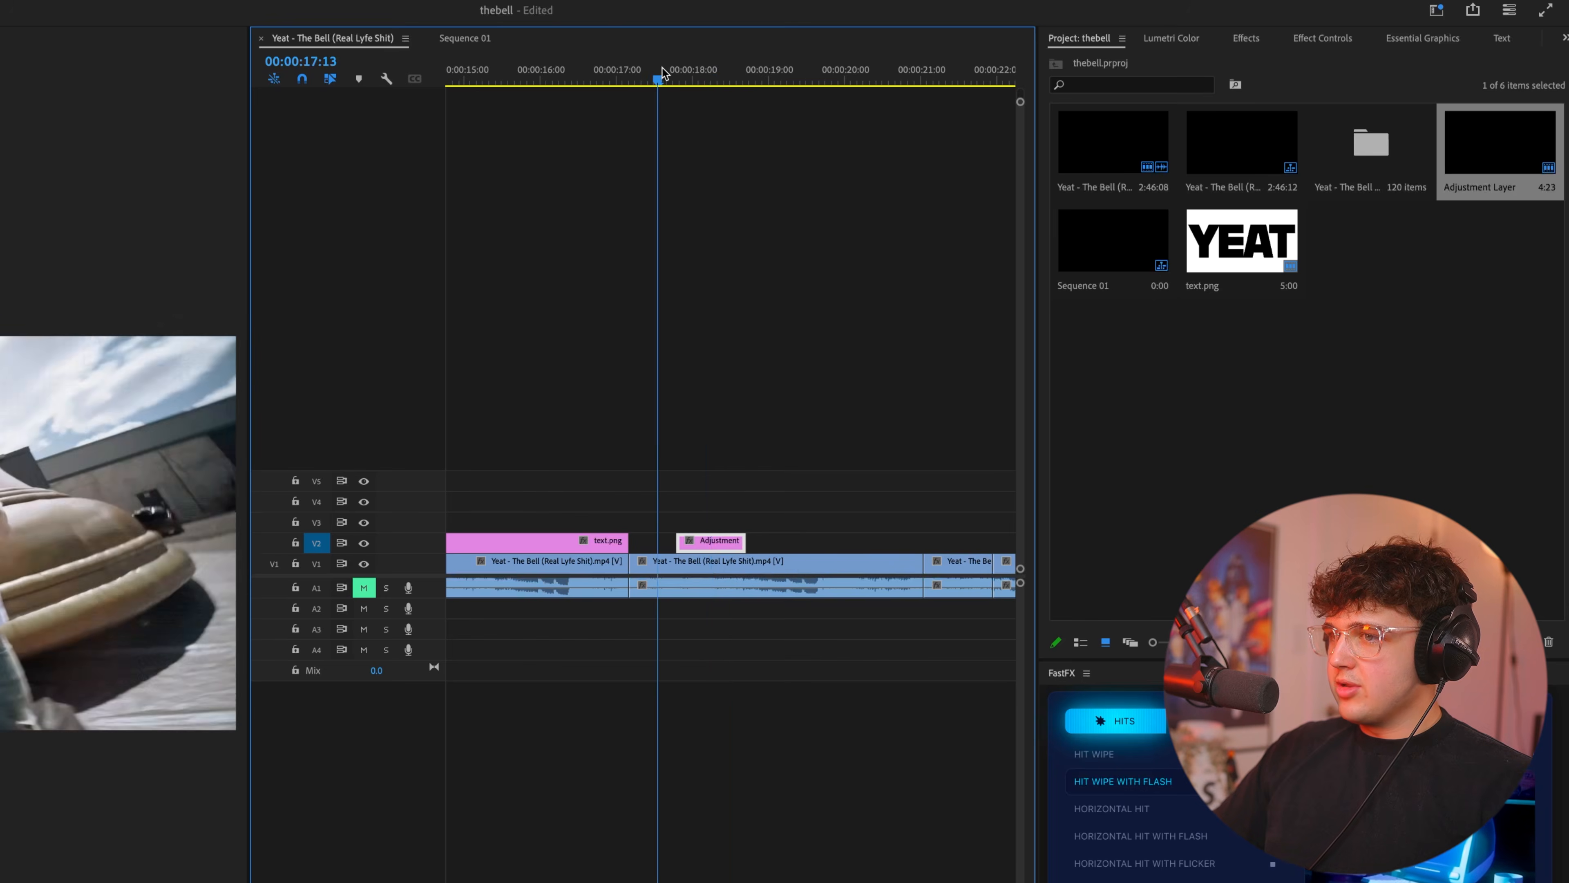
{"action": "key", "text": "space"}
{"action": "left_click", "coordinate": [1246, 39]}
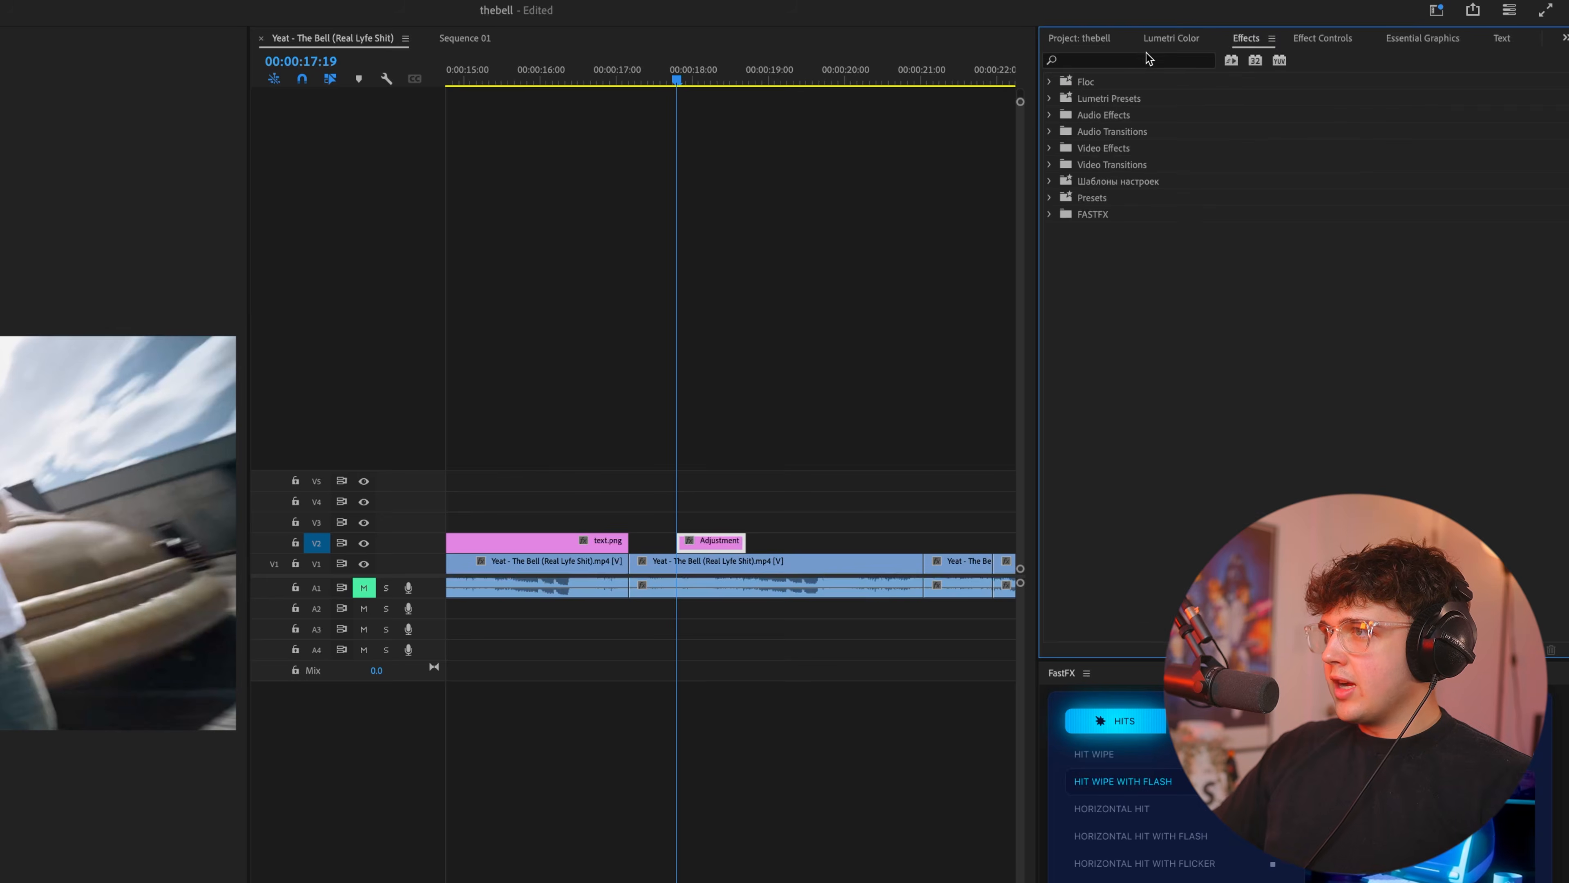
{"action": "left_click", "coordinate": [1193, 39]}
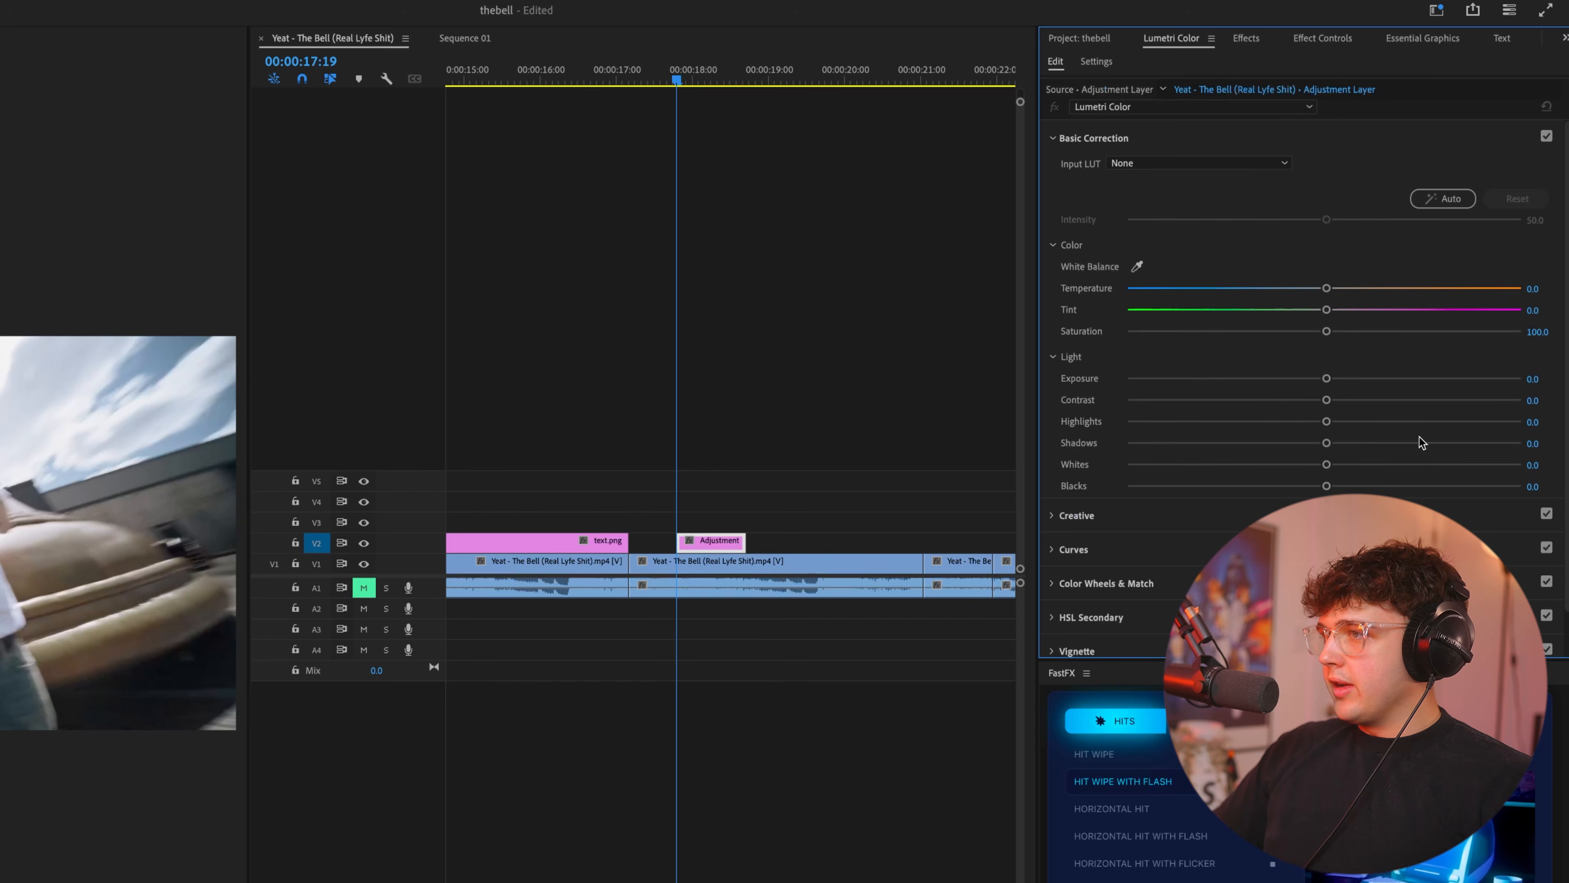
{"action": "left_click_drag", "start_coordinate": [1328, 379], "coordinate": [1421, 380]}
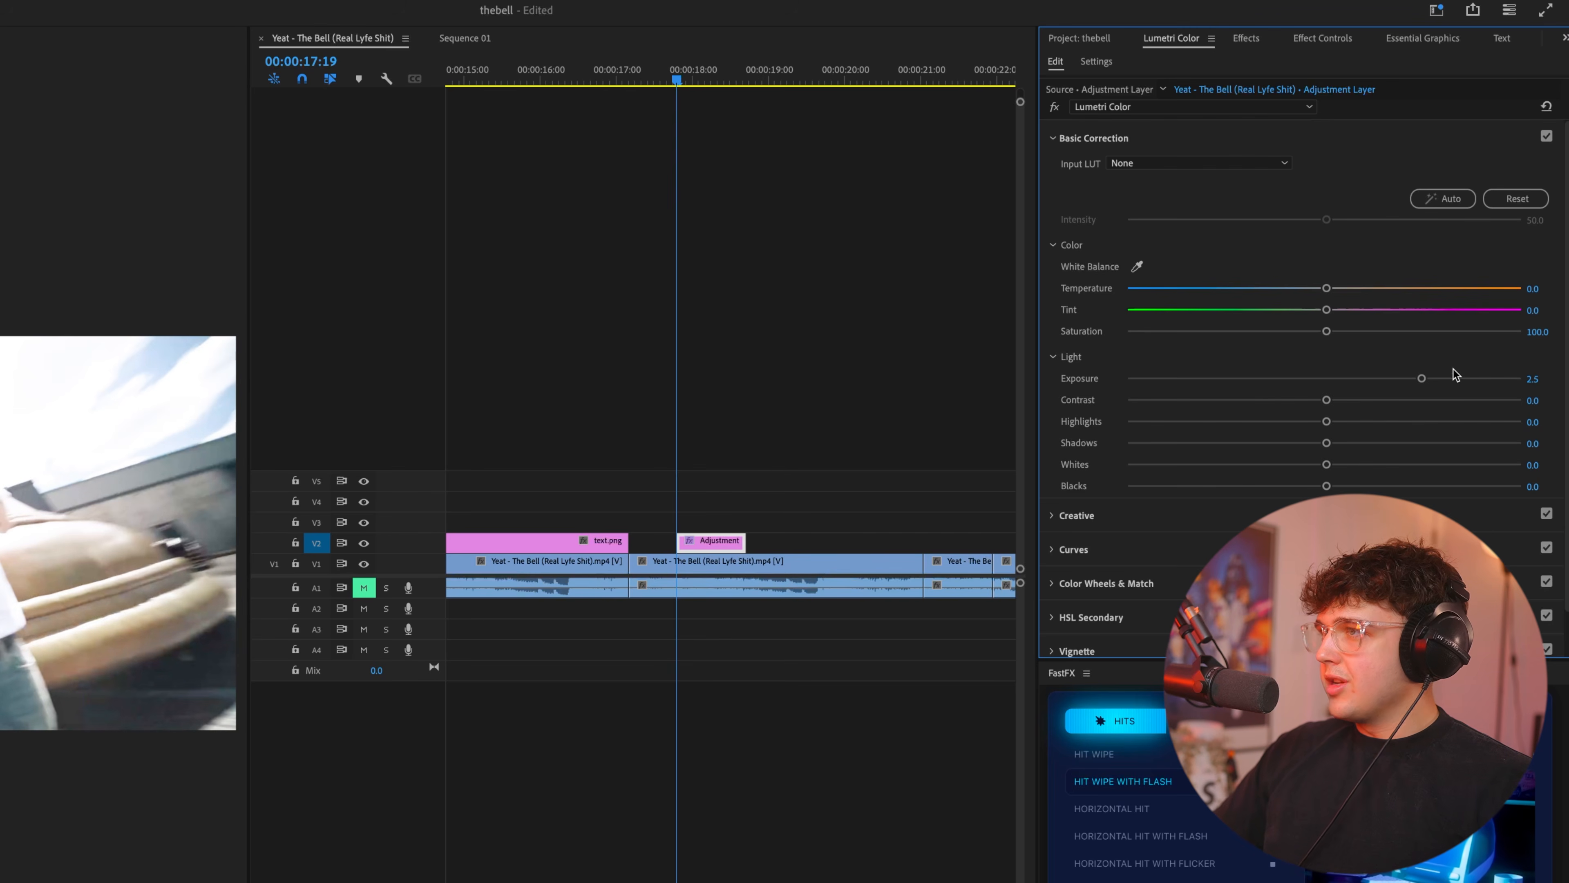
Raise the adjustment layer's Lumetri Color exposure to 2.6.
{"action": "left_click", "coordinate": [1317, 39]}
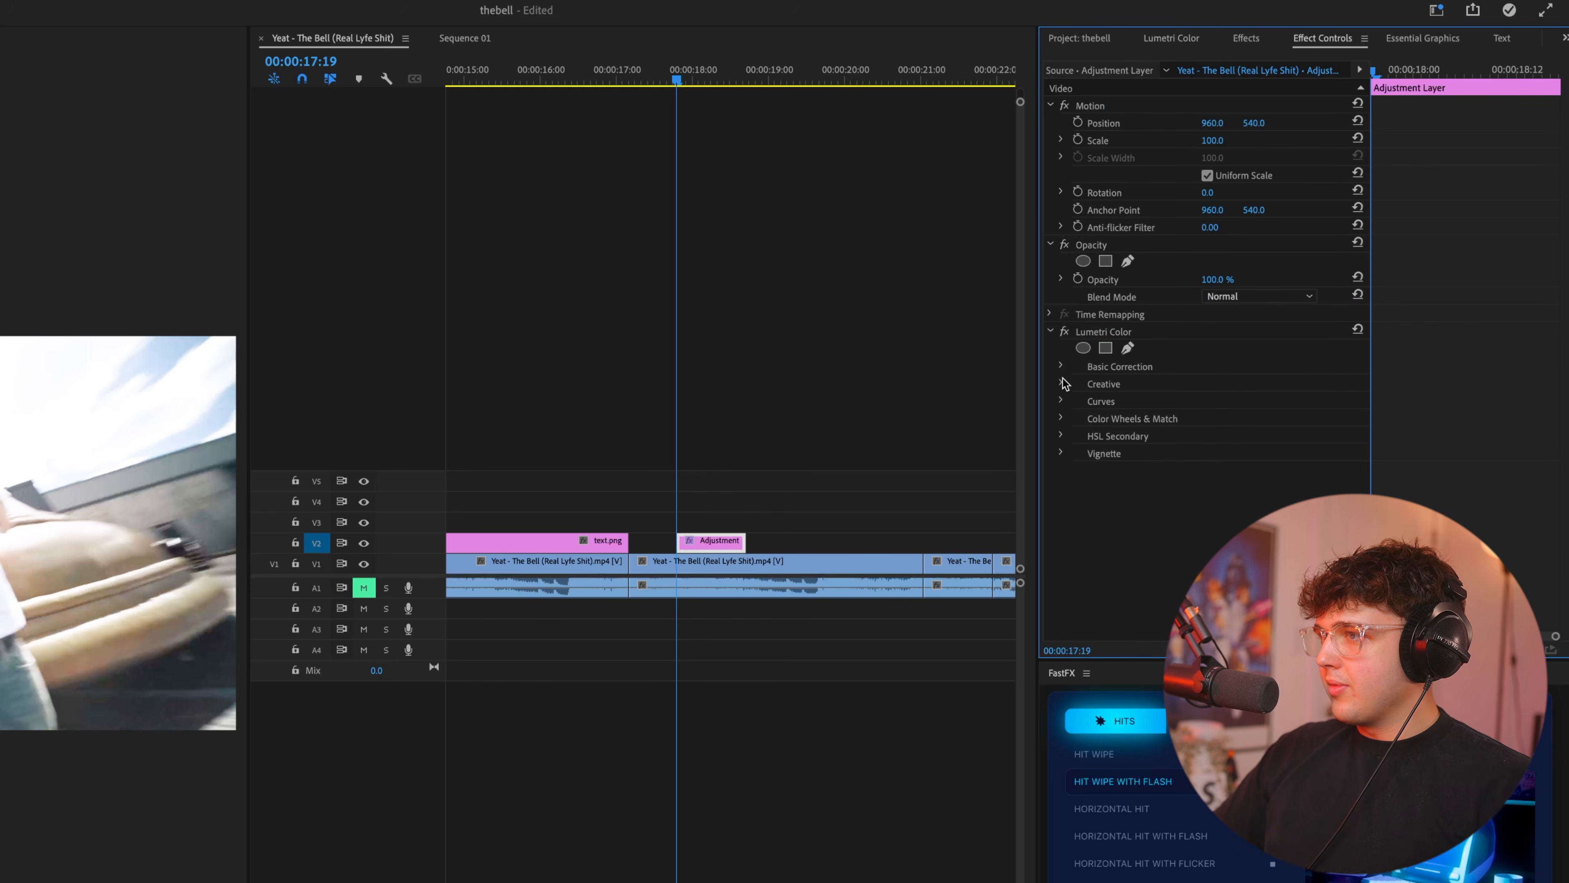
{"action": "left_click", "coordinate": [1061, 366]}
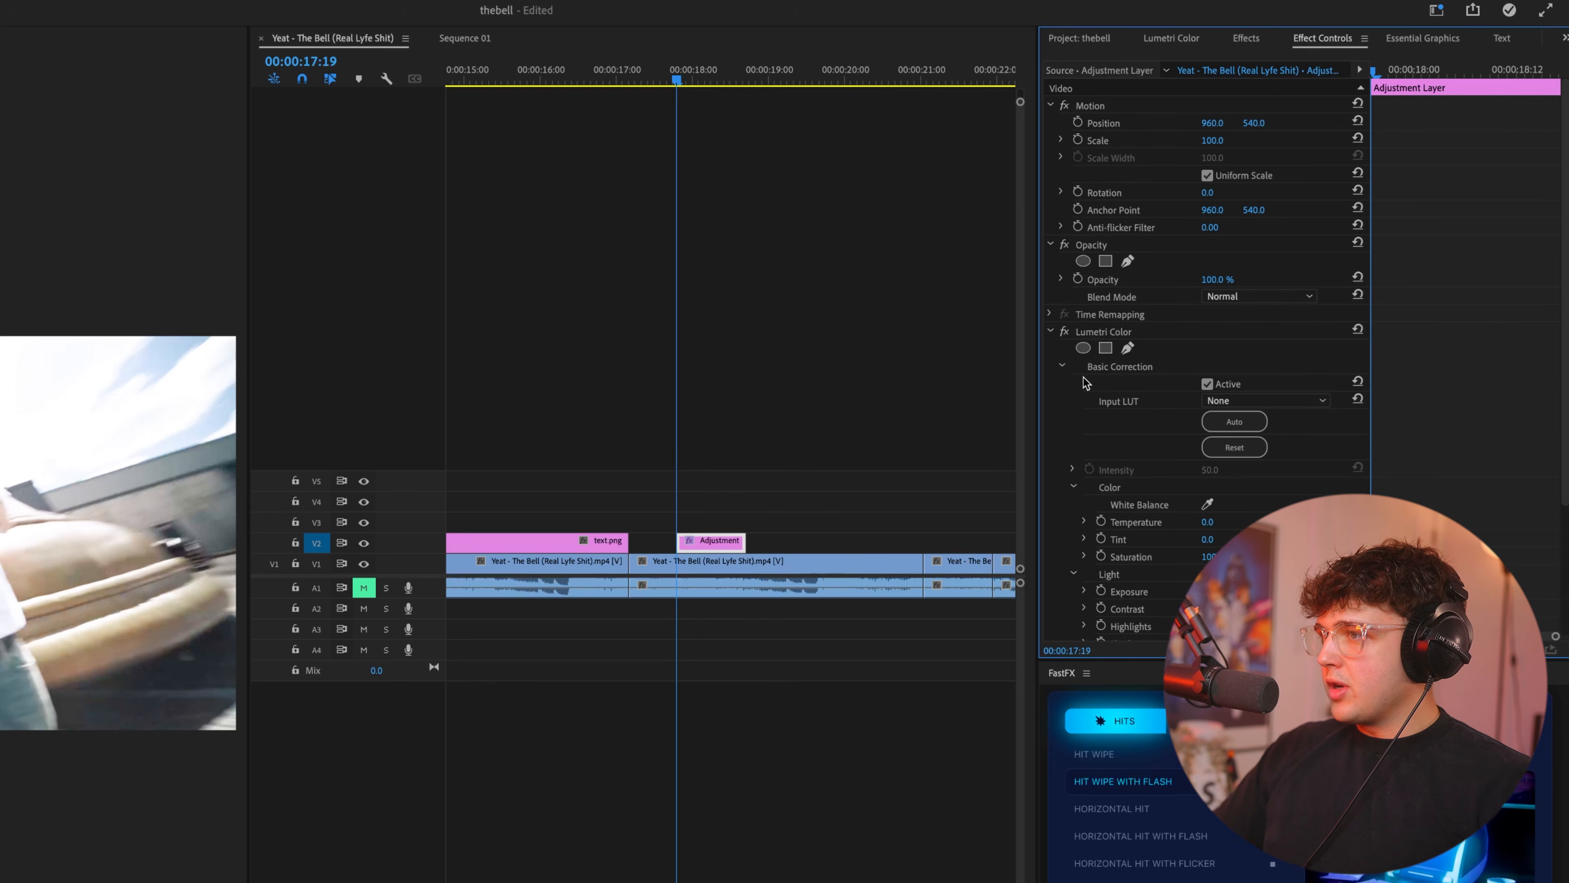
{"action": "left_click", "coordinate": [1112, 330]}
{"action": "scroll", "coordinate": [1112, 328], "scroll_direction": "down", "scroll_amount": 3}
{"action": "left_click", "coordinate": [1192, 40]}
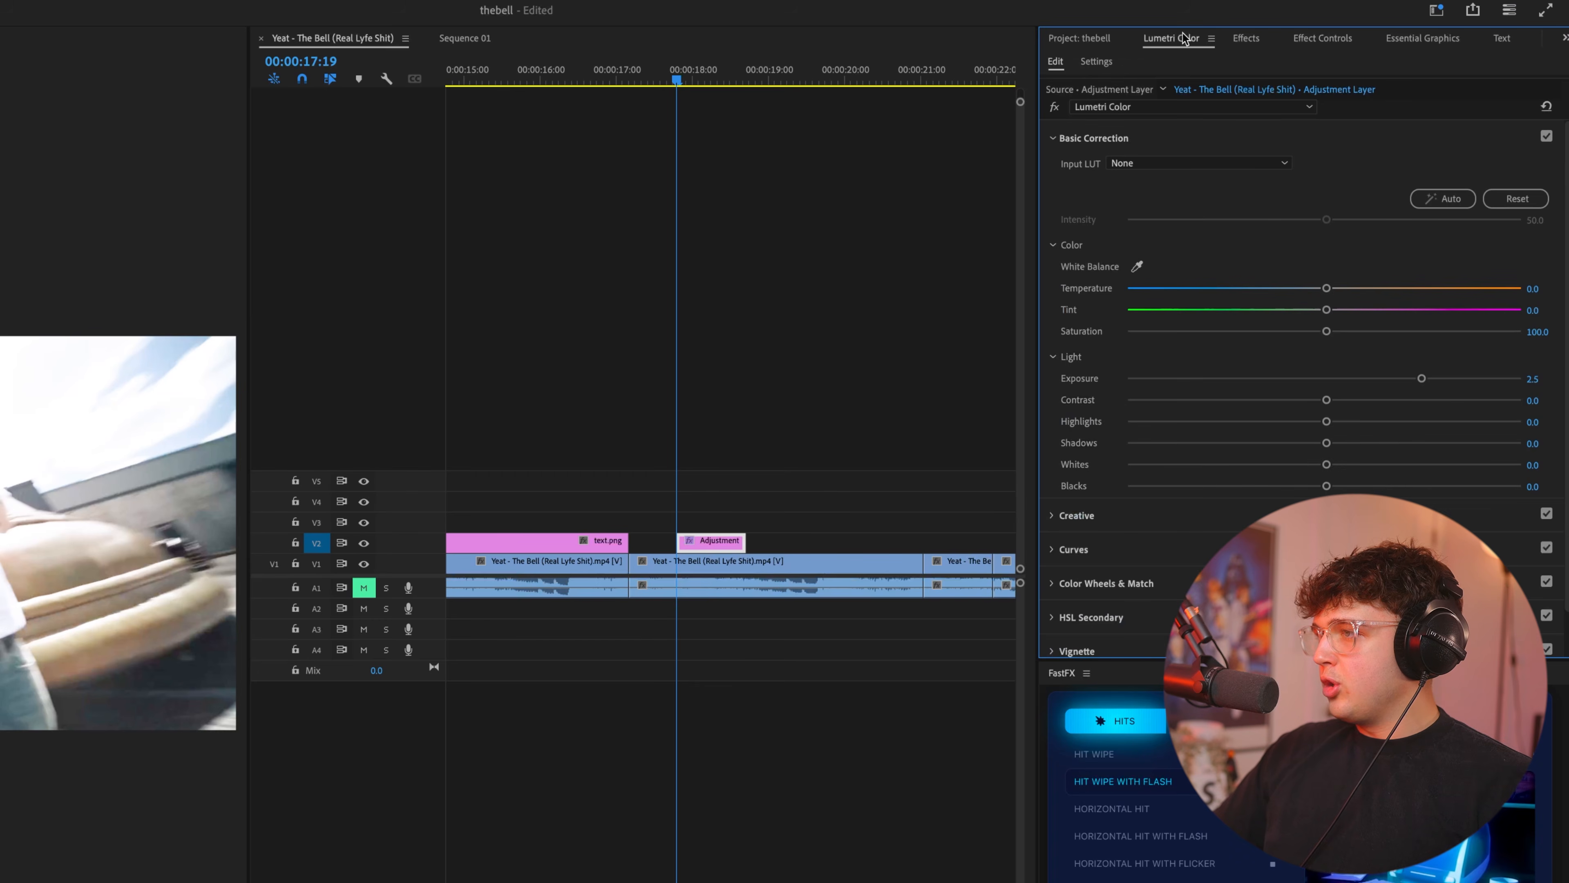
{"action": "mouse_move", "coordinate": [1421, 379]}
{"action": "left_mouse_down"}
{"action": "mouse_move", "coordinate": [1332, 378]}
{"action": "mouse_move", "coordinate": [1428, 379]}
{"action": "left_mouse_up"}
{"action": "left_click", "coordinate": [1344, 39]}
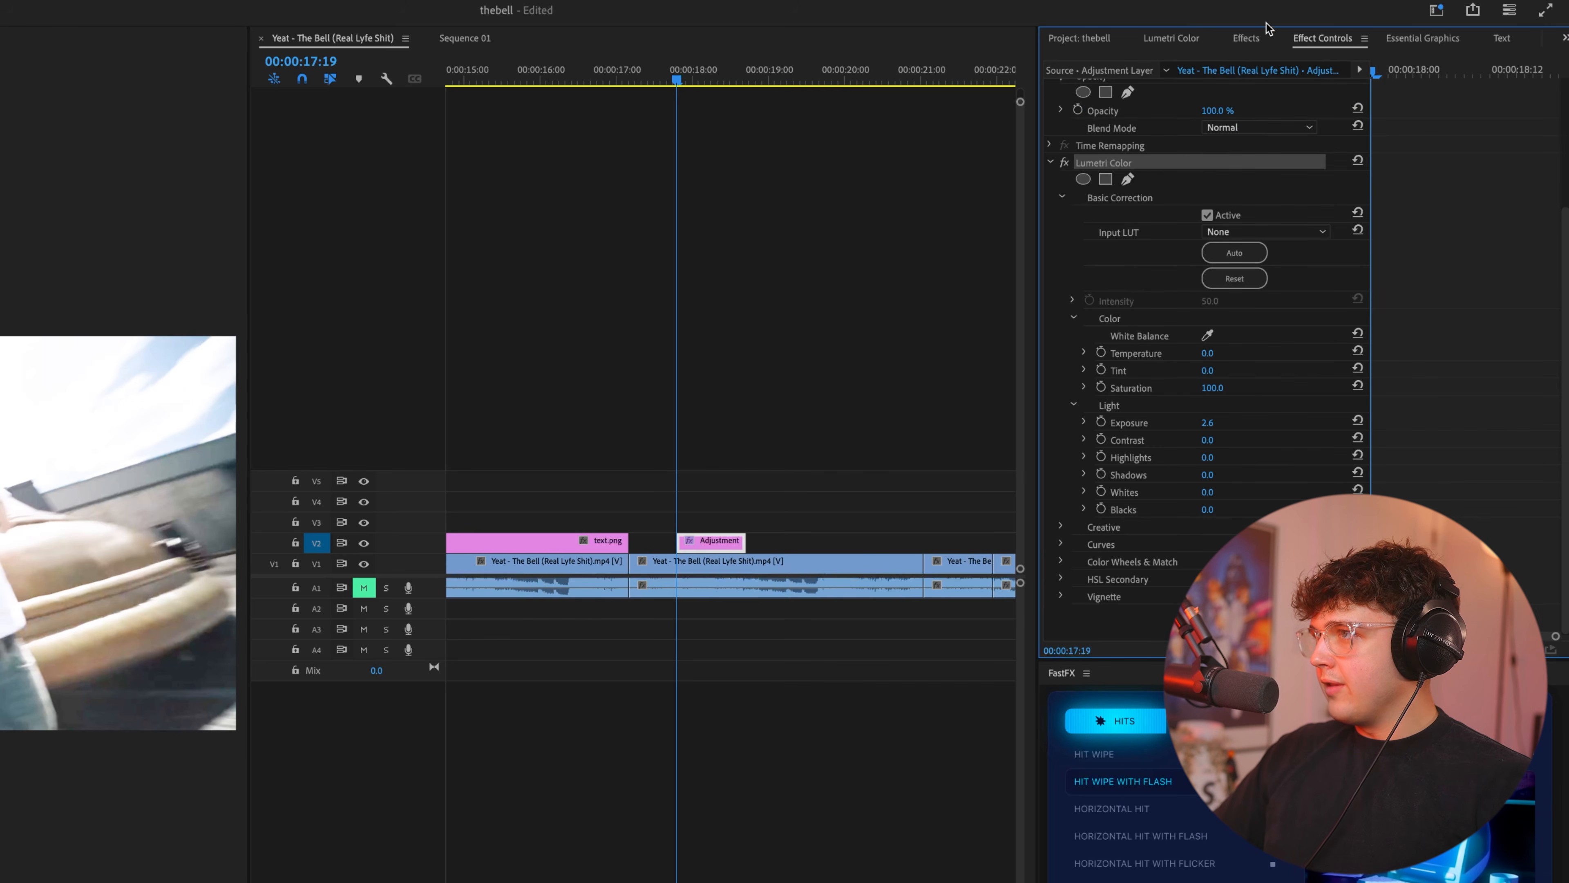
Reset the adjustment layer's Lumetri Color settings and remove the effect from the layer.
{"action": "left_click", "coordinate": [1178, 41]}
{"action": "left_click", "coordinate": [1547, 109]}
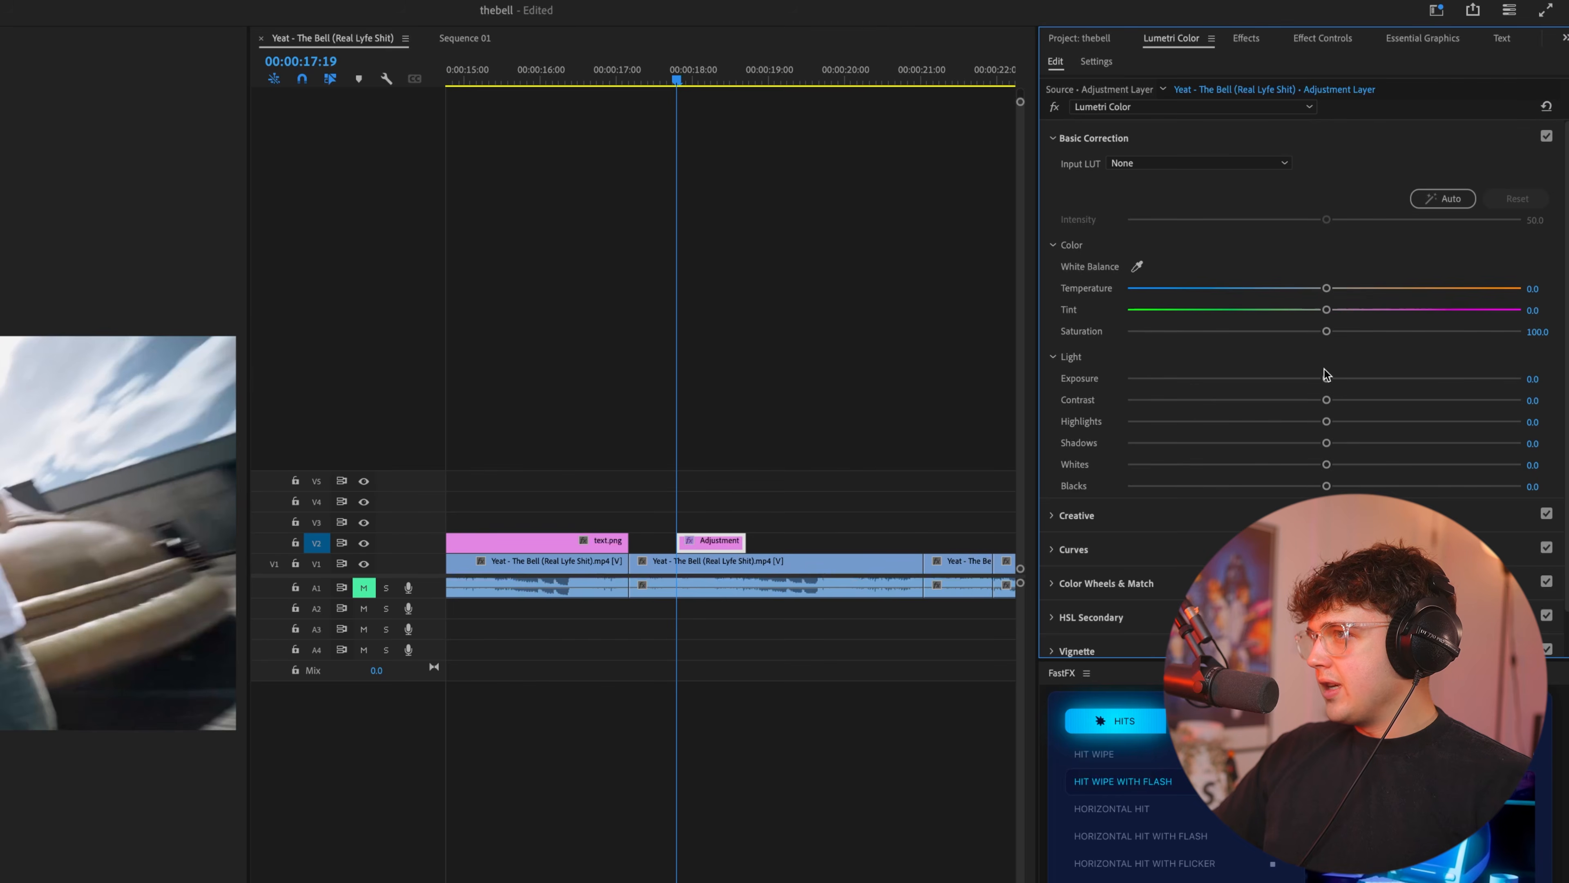
{"action": "left_click", "coordinate": [1290, 39]}
{"action": "key", "text": "Delete"}
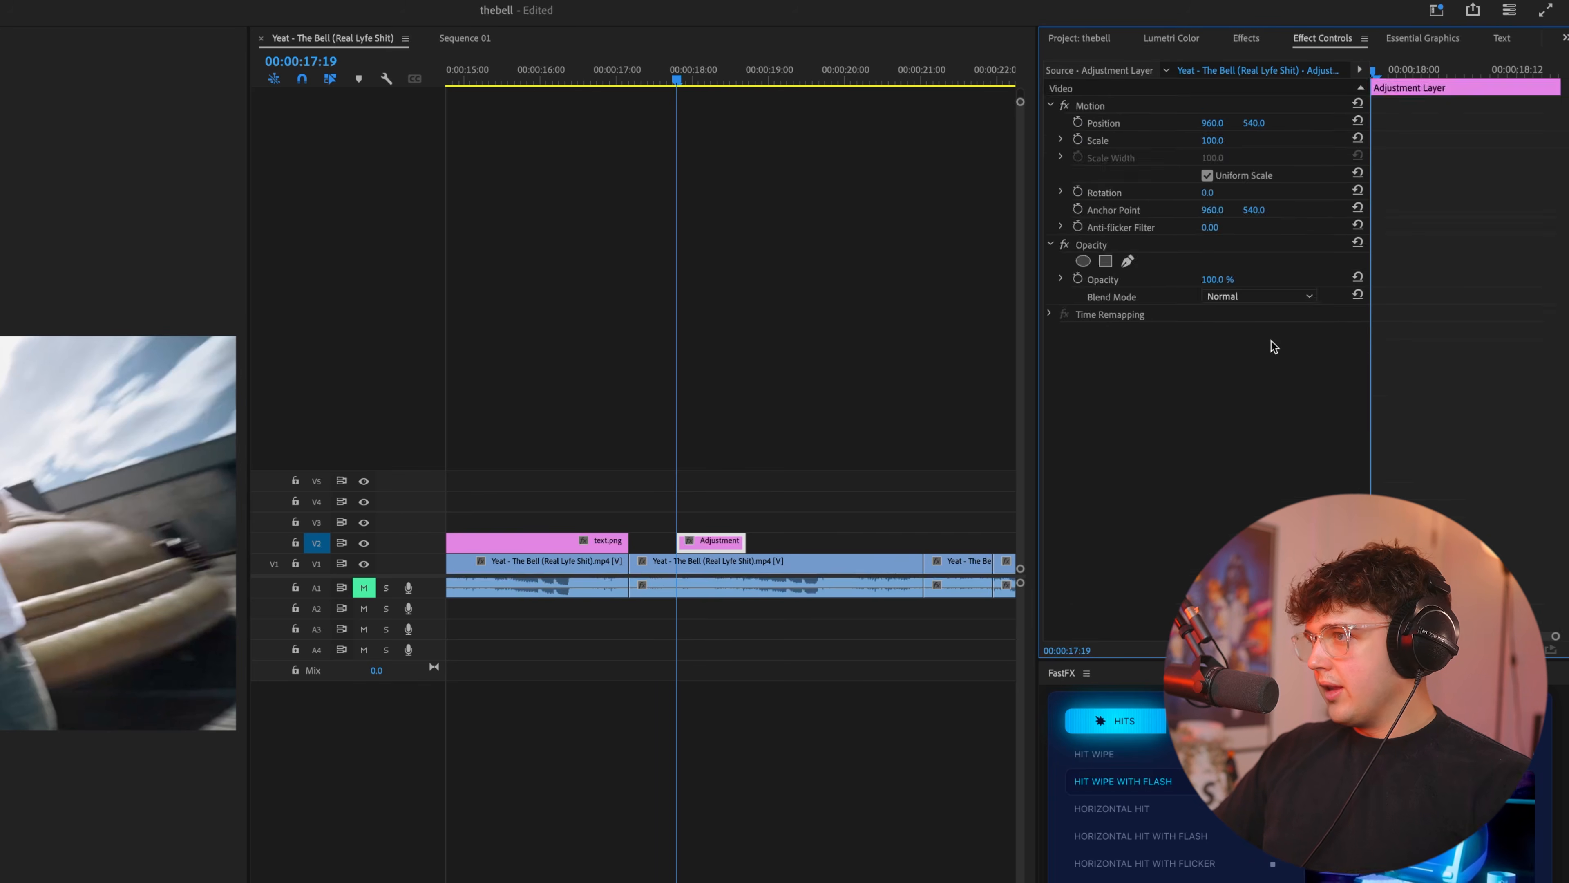
{"action": "left_click", "coordinate": [1189, 41]}
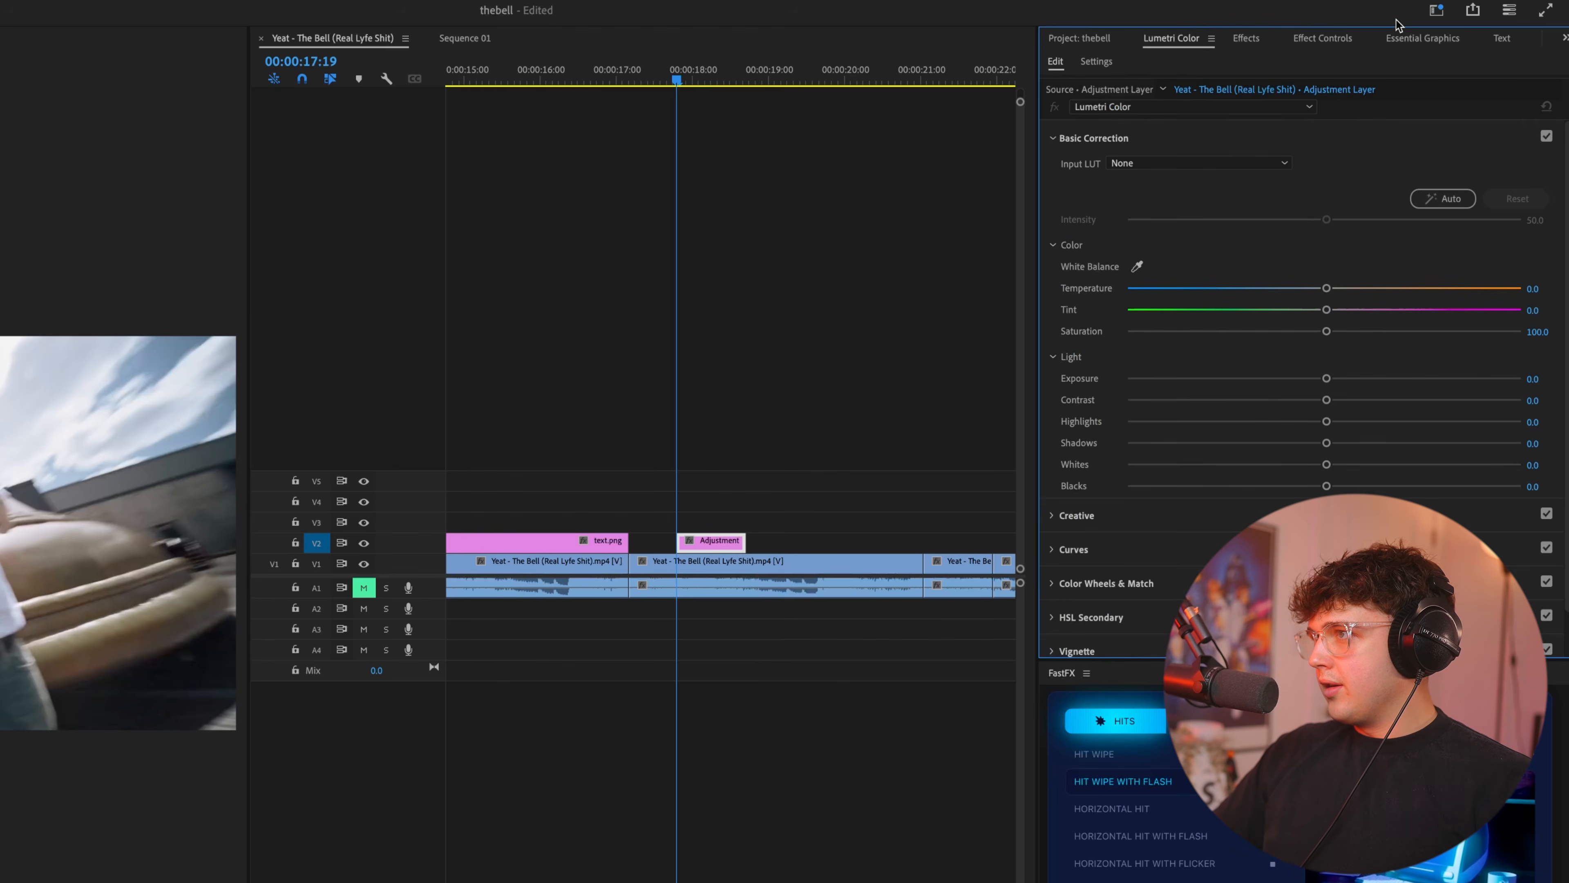
{"action": "left_click", "coordinate": [1341, 40]}
{"action": "left_click", "coordinate": [1200, 36]}
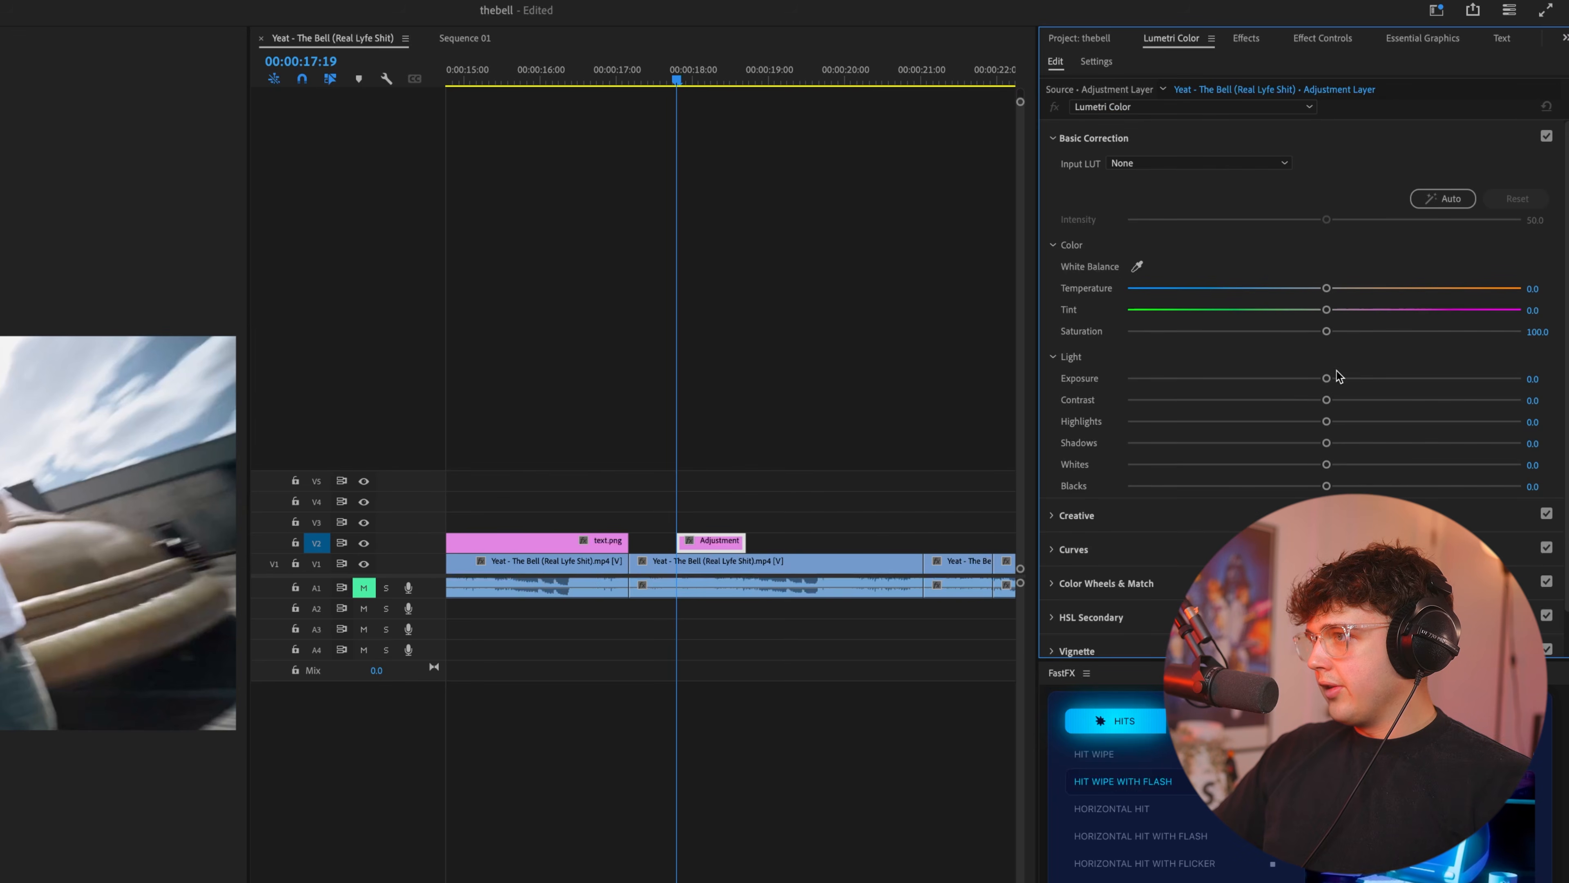
Reapply Lumetri Color to the adjustment layer and keyframe its exposure at 4.0 at 00:00:17:19.
{"action": "left_click_drag", "start_coordinate": [1328, 377], "coordinate": [1364, 377]}
{"action": "left_click", "coordinate": [1329, 37]}
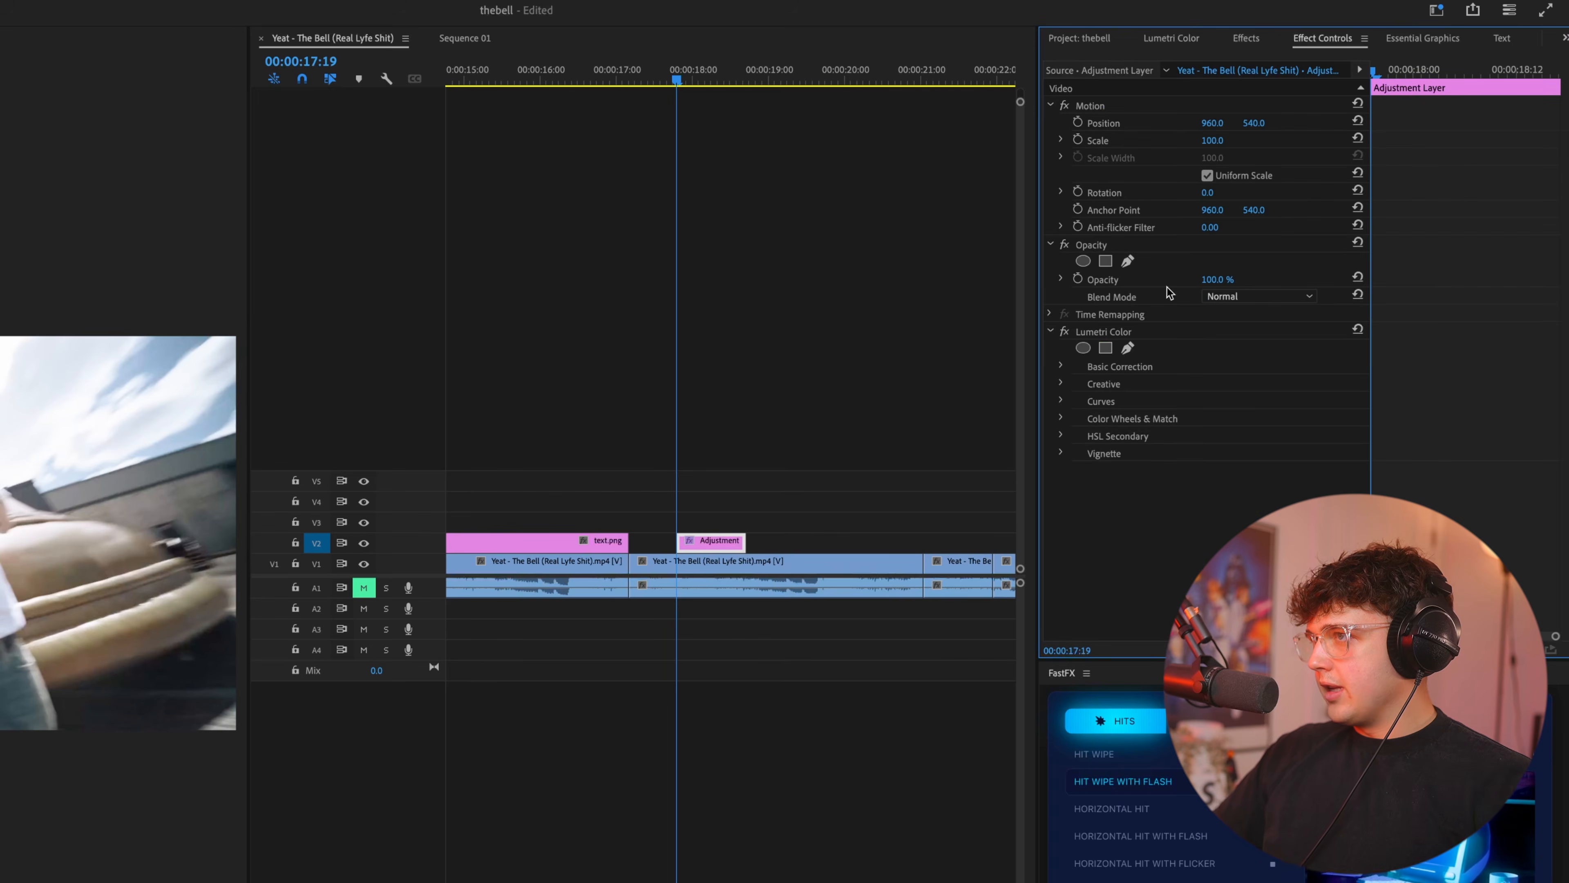
{"action": "left_click", "coordinate": [1174, 43]}
{"action": "left_click", "coordinate": [1323, 41]}
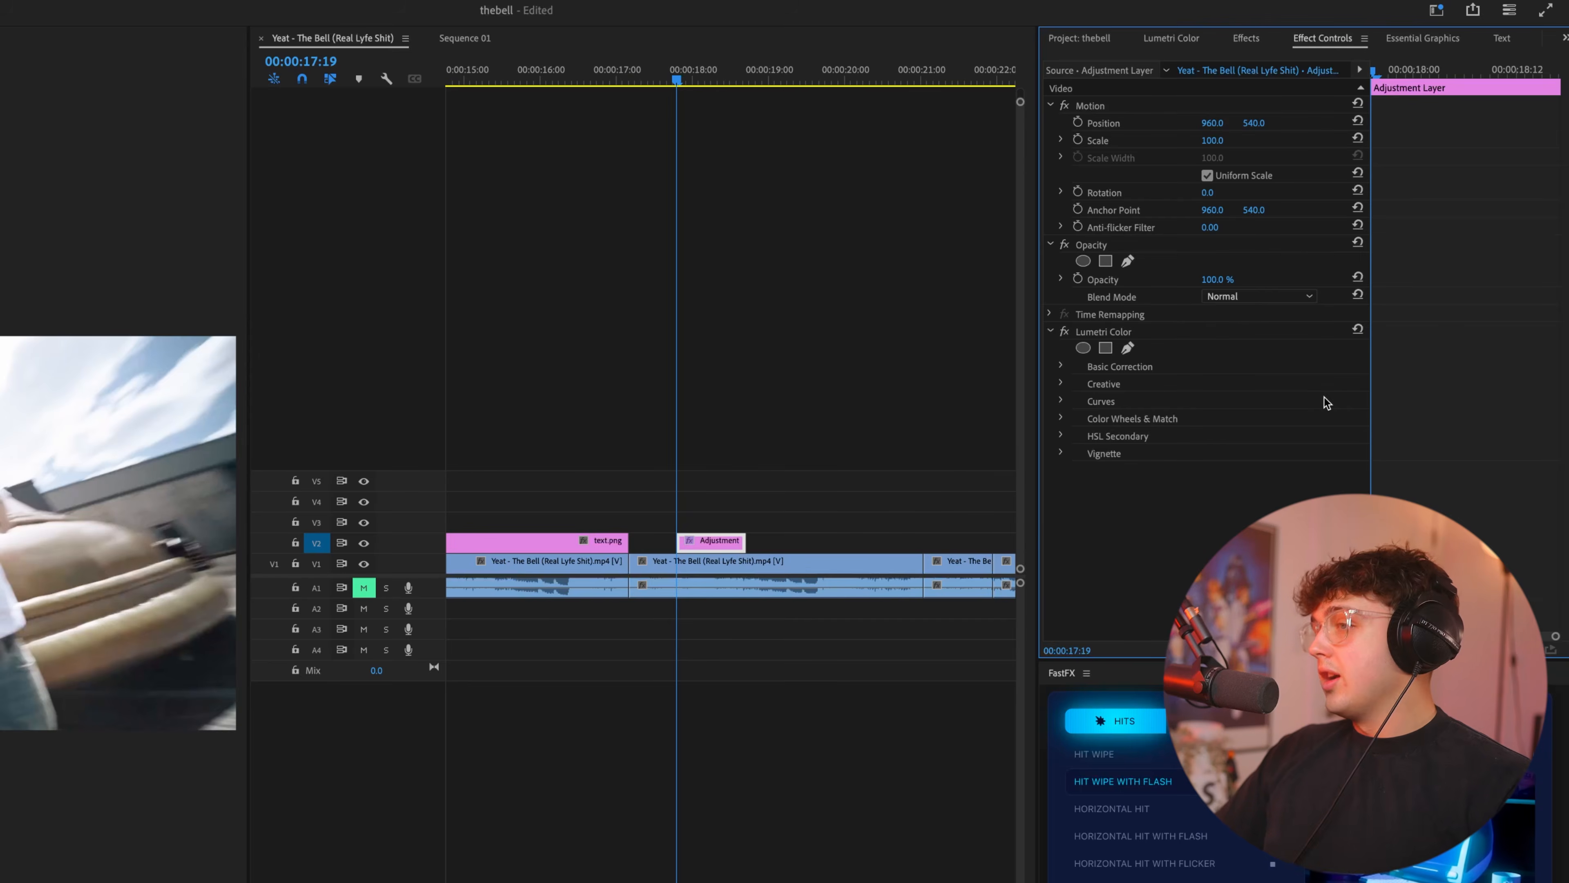
{"action": "scroll", "coordinate": [1244, 311], "scroll_direction": "down", "scroll_amount": 2}
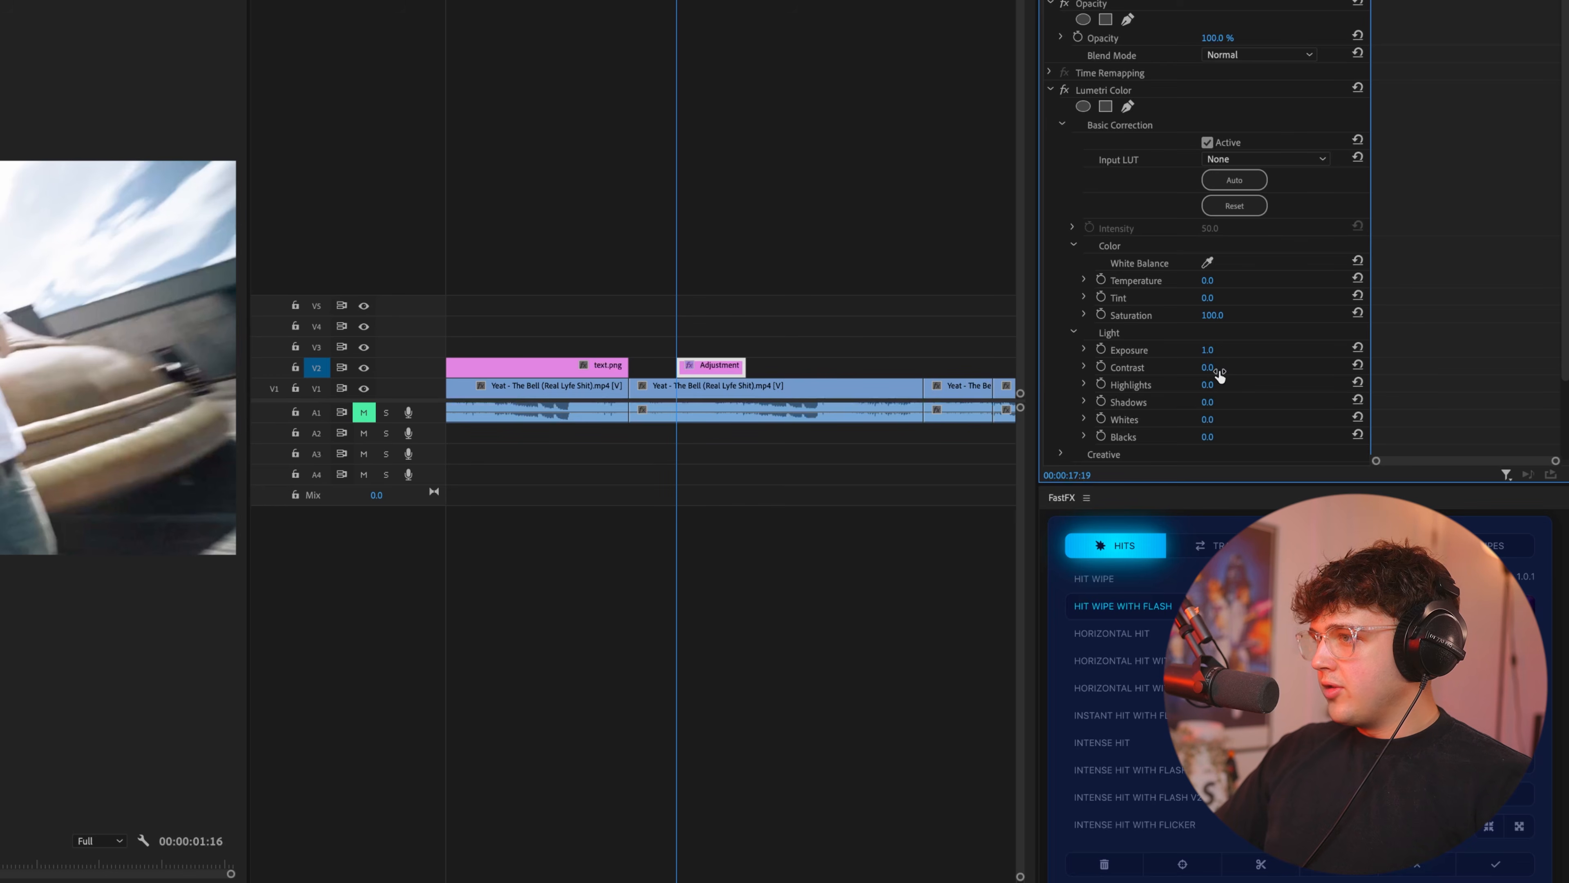
{"action": "left_click_drag", "start_coordinate": [1205, 350], "coordinate": [1243, 350]}
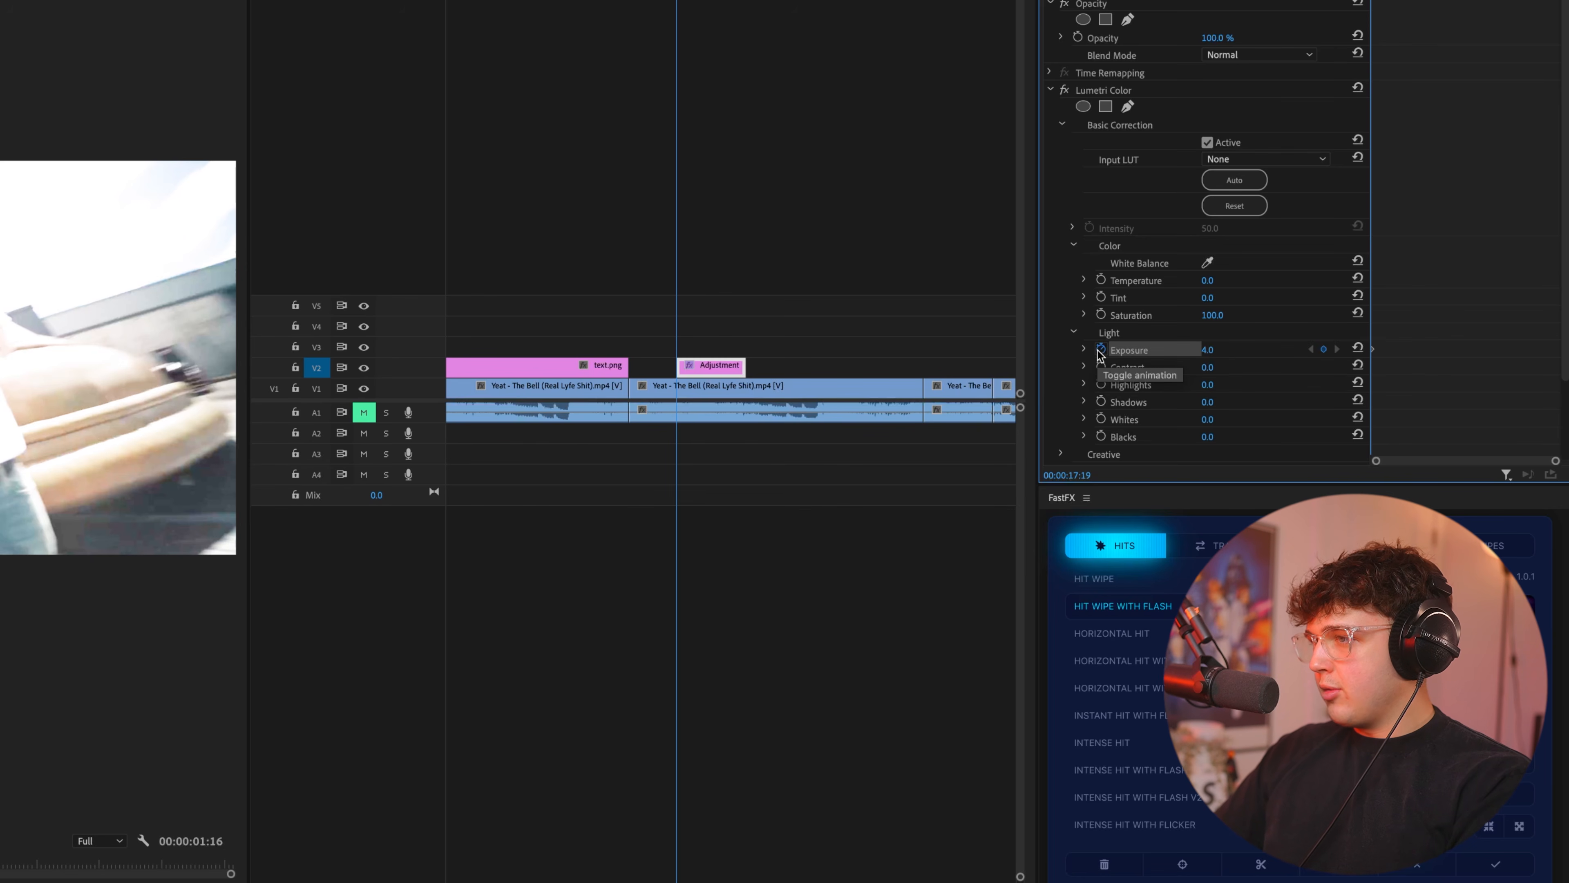
Add a second exposure keyframe of -2.0 at 00:00:17:21.
{"action": "left_click", "coordinate": [1357, 349]}
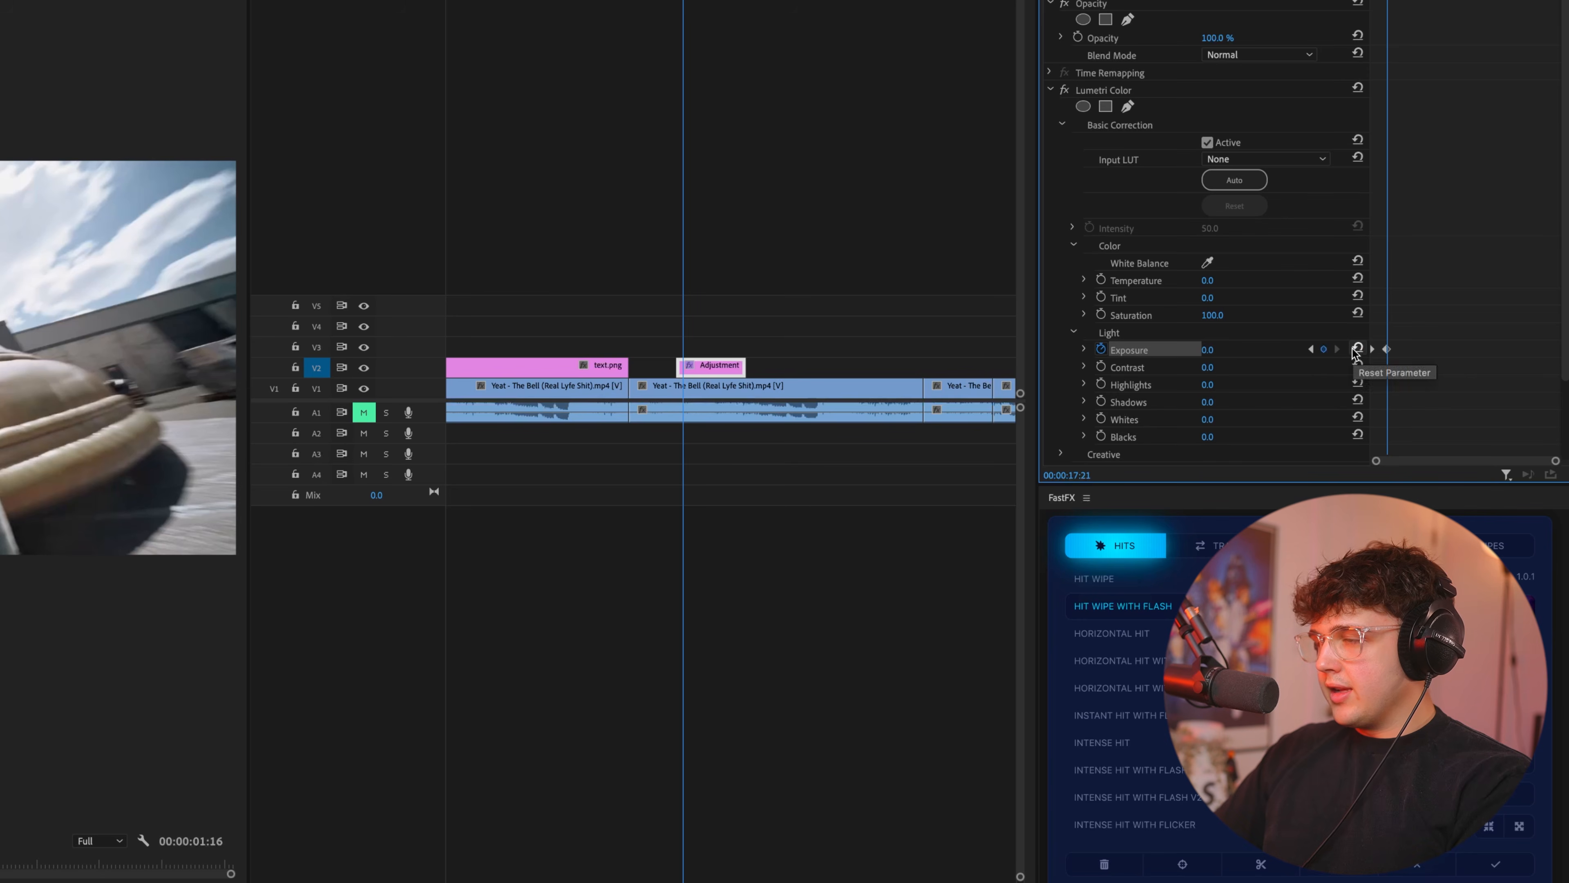
{"action": "type", "text": "-"}
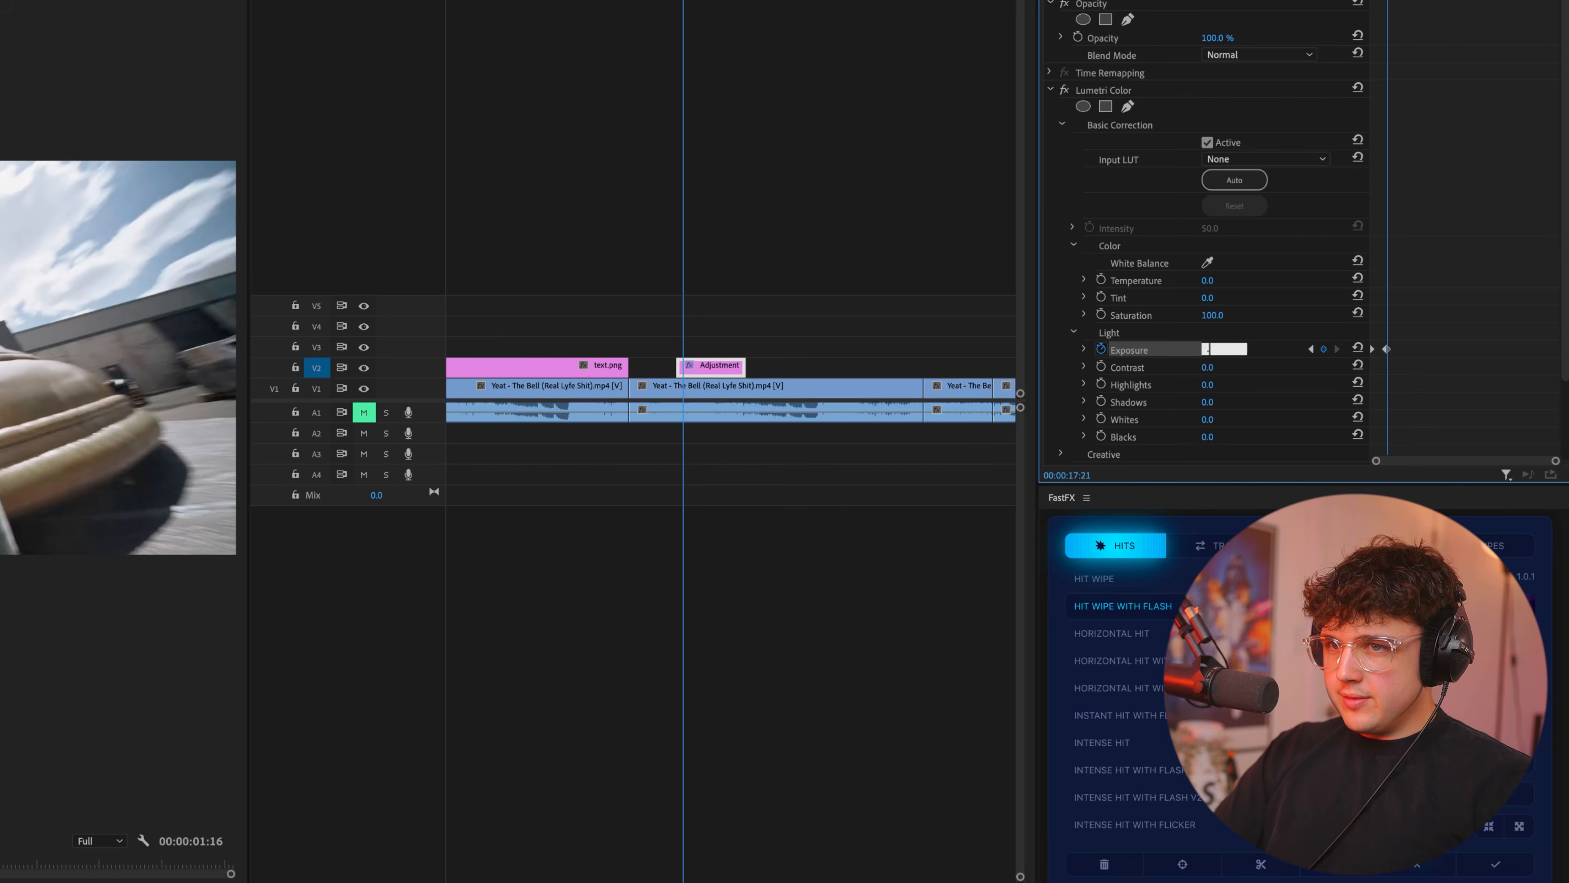
{"action": "type", "text": "2"}
{"action": "key", "text": "Return"}
Paste the 4.0 and -2.0 exposure keyframe pair every four frames from 00:00:17:23 through 00:00:18:15.
{"action": "left_click_drag", "start_coordinate": [1387, 339], "coordinate": [1403, 339]}
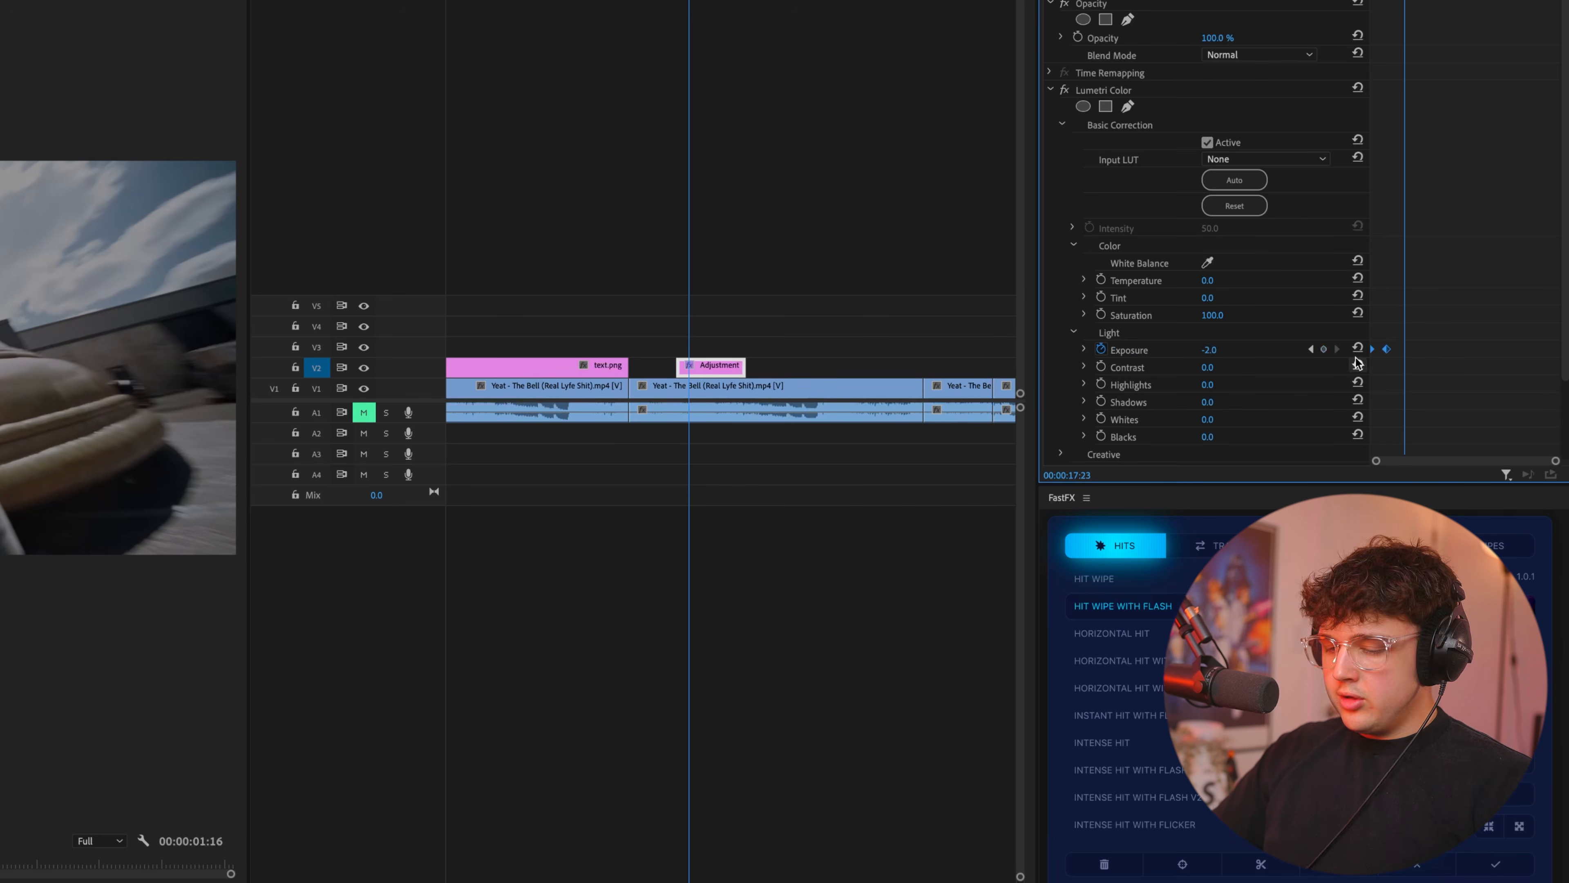
{"action": "key", "text": "super+v"}
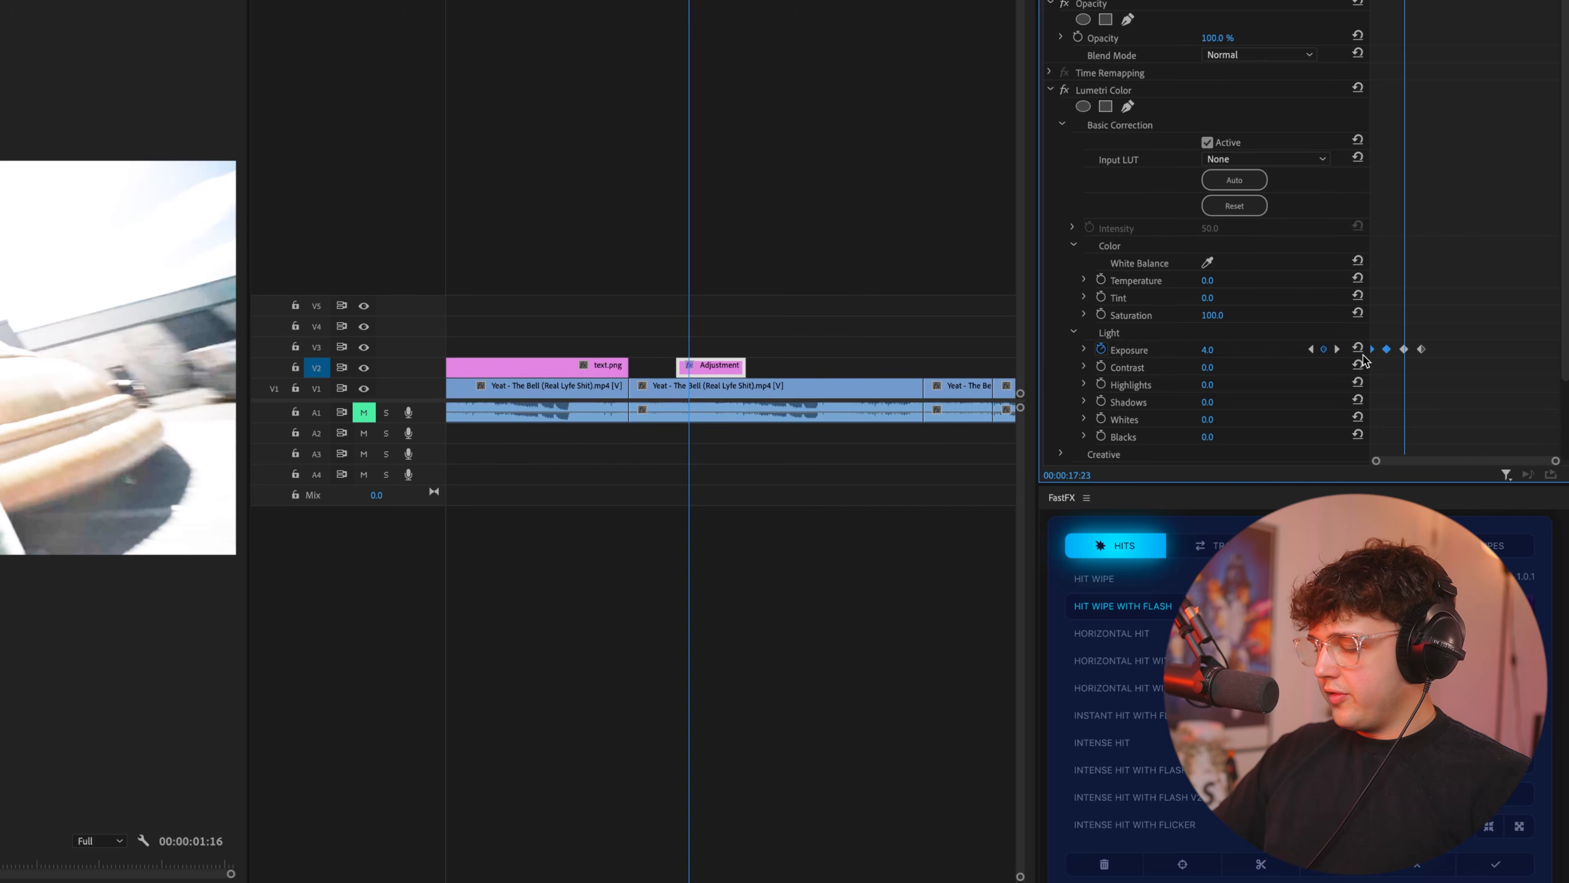
{"action": "key", "text": "Right"}
{"action": "key", "text": "Right"}
{"action": "key", "text": "Right"}
{"action": "key", "text": "Right"}
{"action": "key", "text": "super+v"}
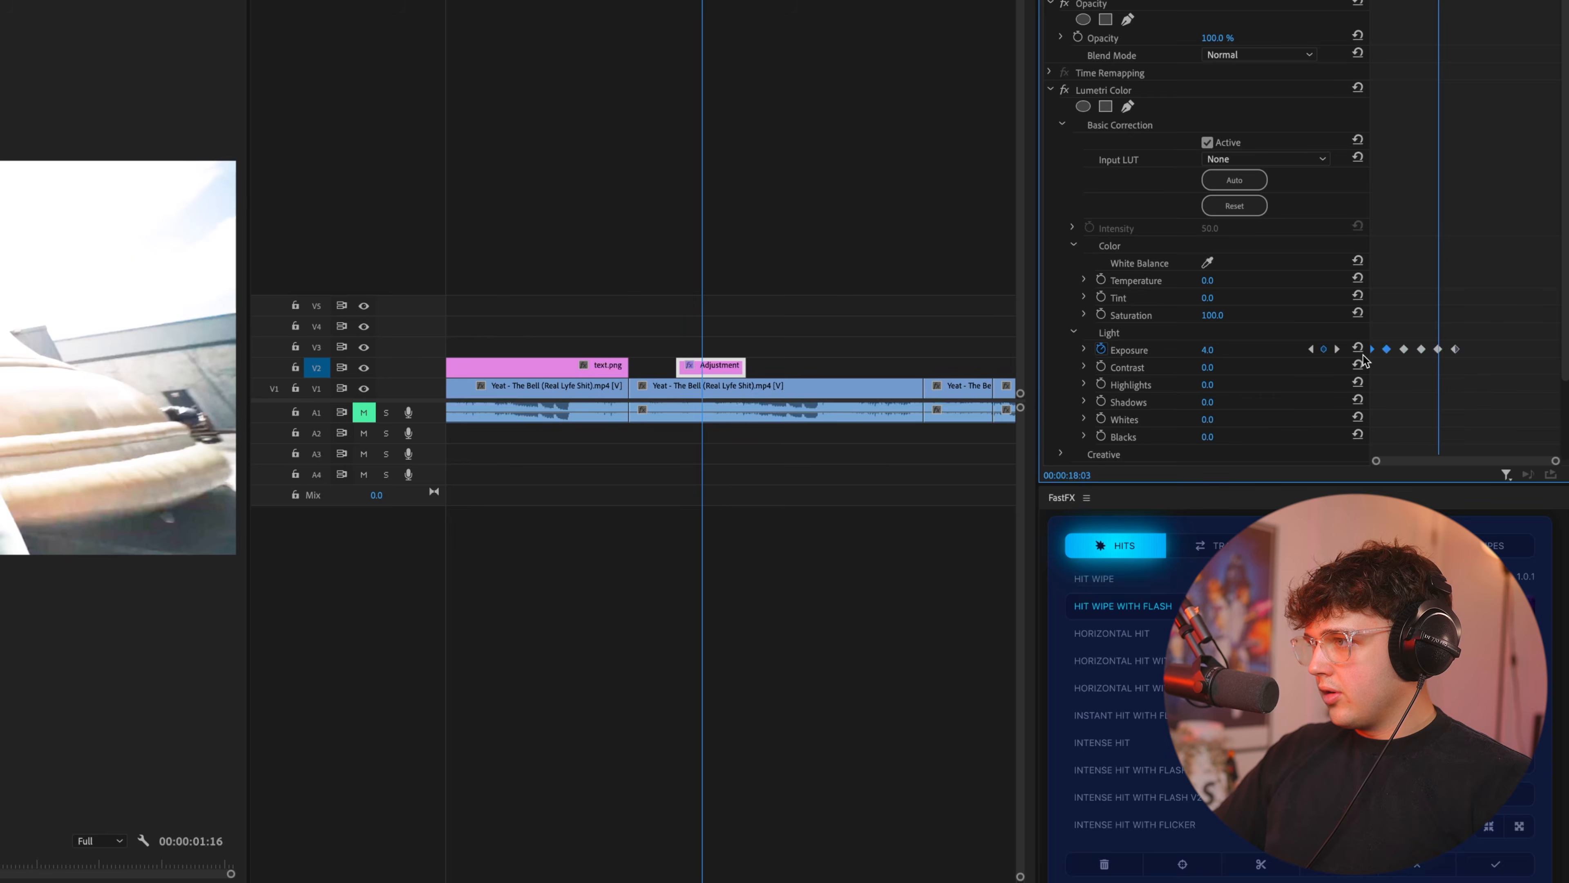
{"action": "key", "text": "Right"}
{"action": "key", "text": "Right"}
{"action": "key", "text": "Right"}
{"action": "key", "text": "Right"}
{"action": "key", "text": "super+v"}
{"action": "key", "text": "Right"}
{"action": "key", "text": "Right"}
{"action": "key", "text": "Right"}
{"action": "key", "text": "Right"}
{"action": "key", "text": "super+v"}
{"action": "key", "text": "Right"}
{"action": "key", "text": "Right"}
{"action": "key", "text": "Right"}
{"action": "key", "text": "Right"}
{"action": "key", "text": "super+v"}
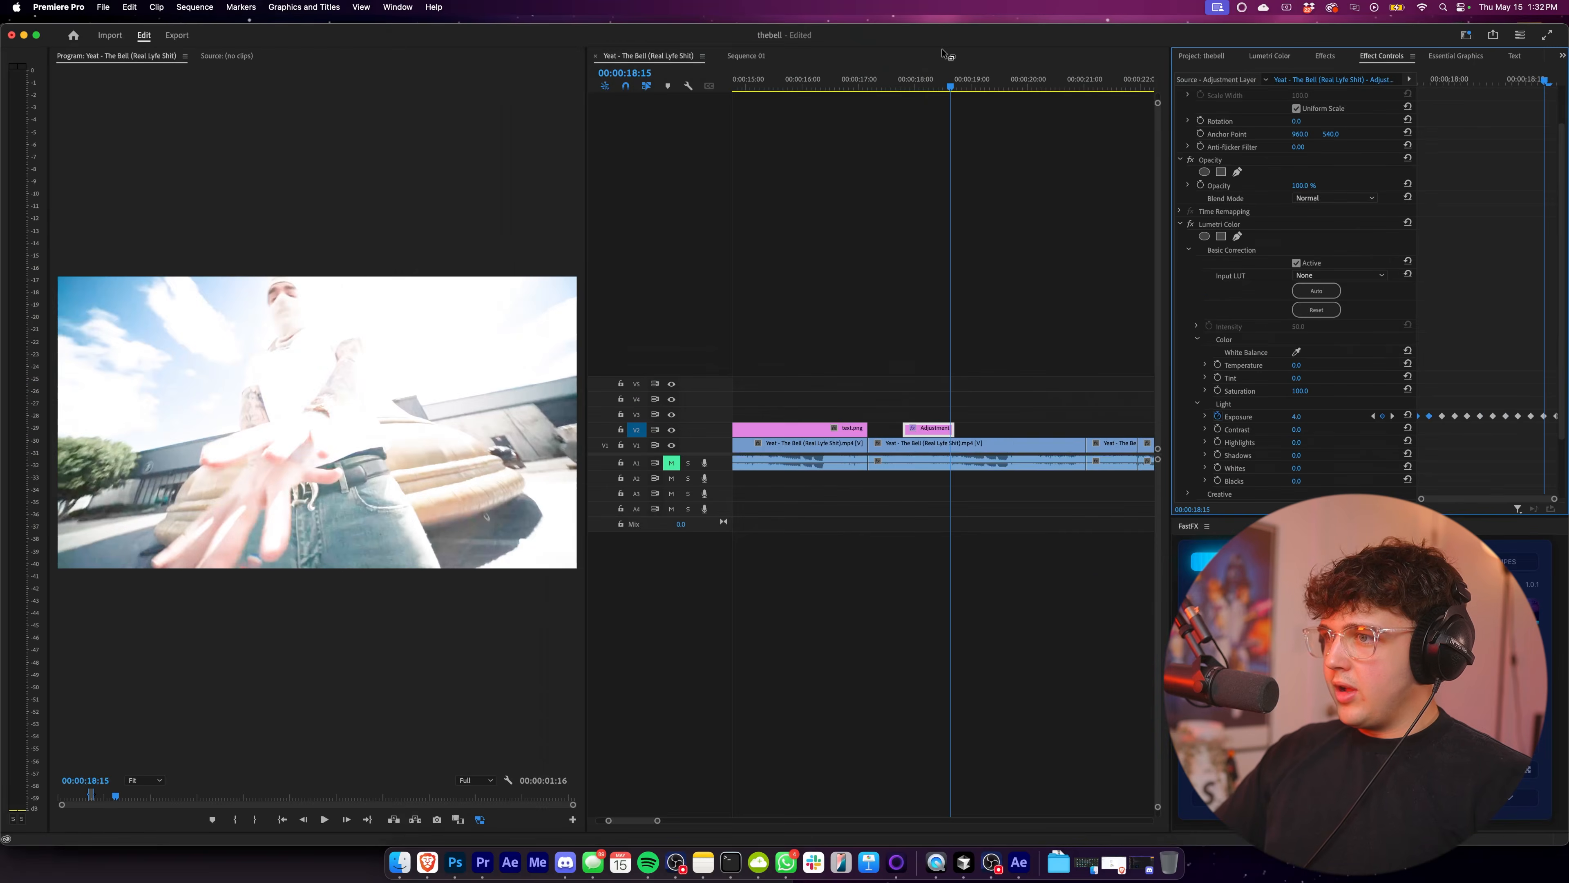
Shift the adjustment layer about eight frames earlier and play back the exposure flicker.
{"action": "left_click", "coordinate": [898, 77]}
{"action": "key", "text": "space"}
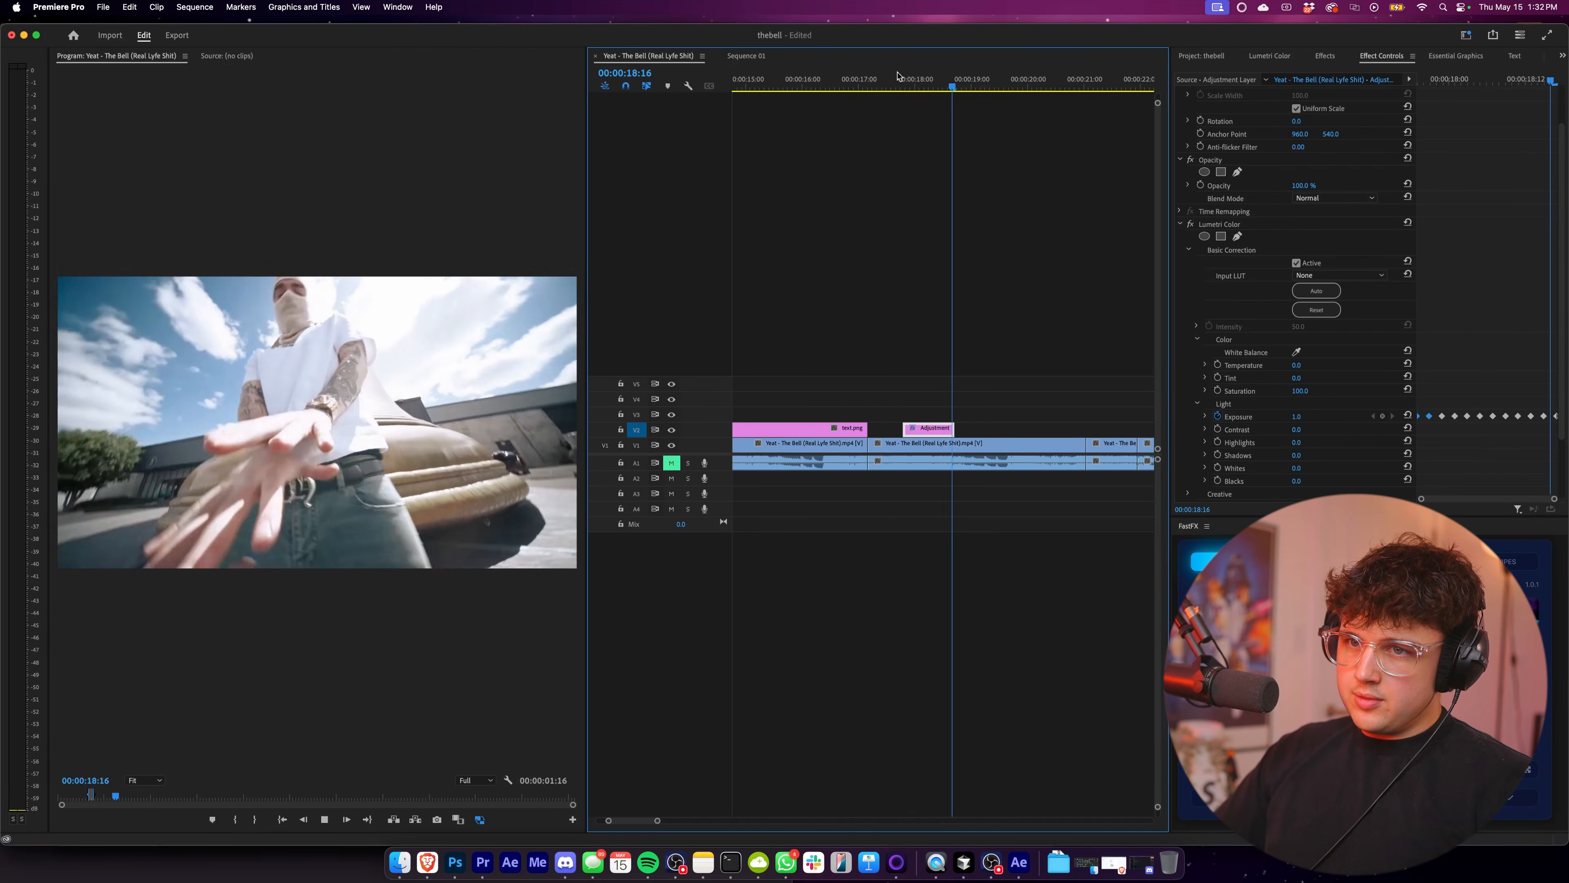
{"action": "left_click", "coordinate": [898, 75]}
{"action": "key", "text": "space"}
{"action": "left_click_drag", "start_coordinate": [887, 76], "coordinate": [862, 75]}
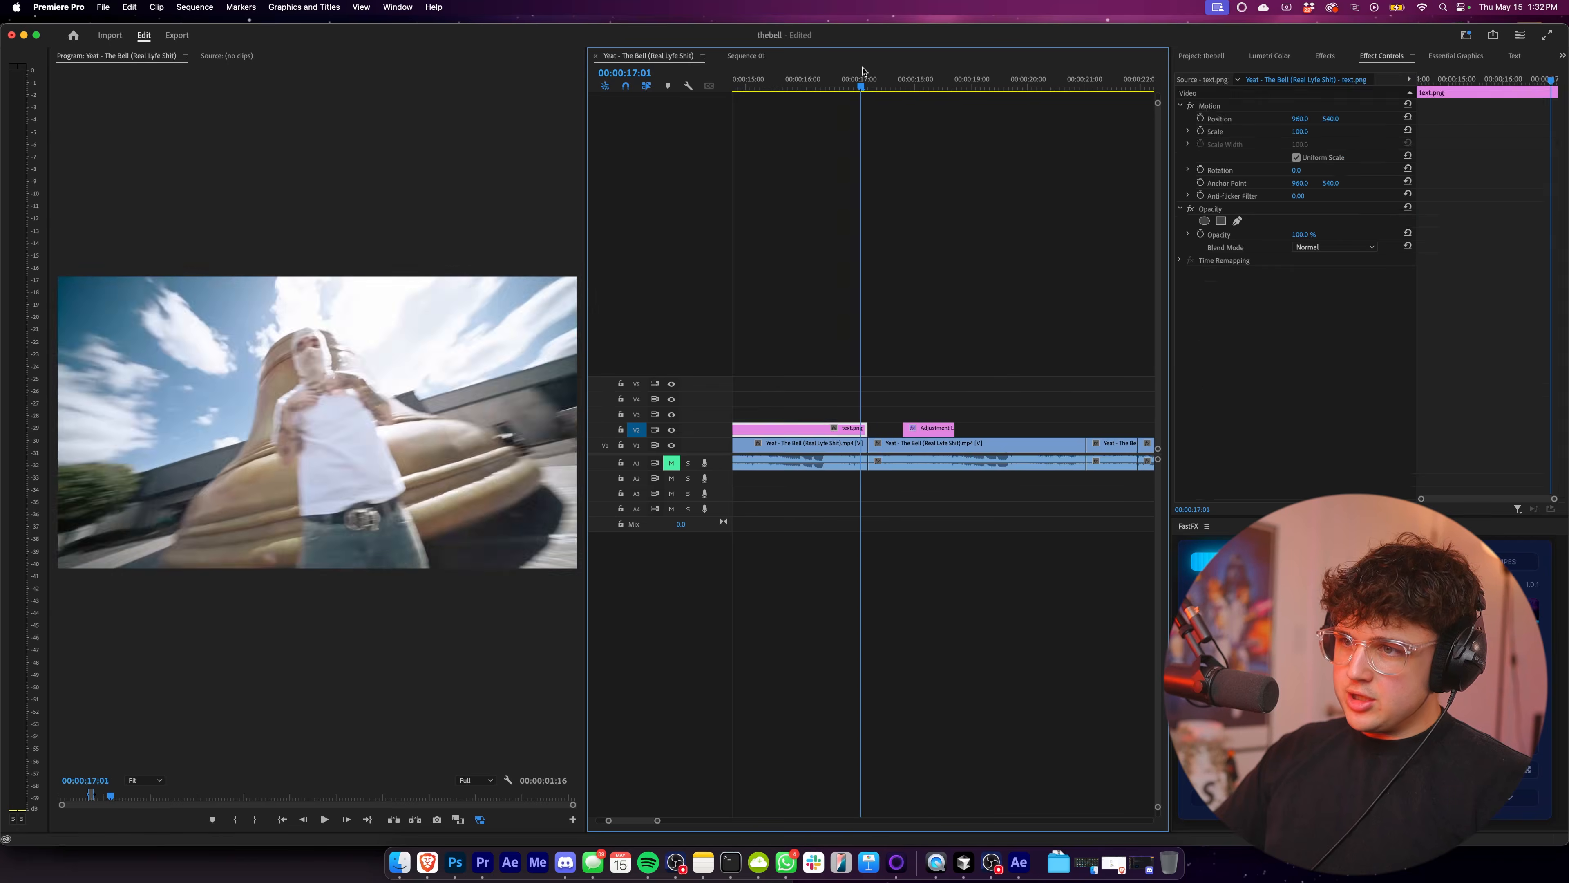
{"action": "key", "text": "space"}
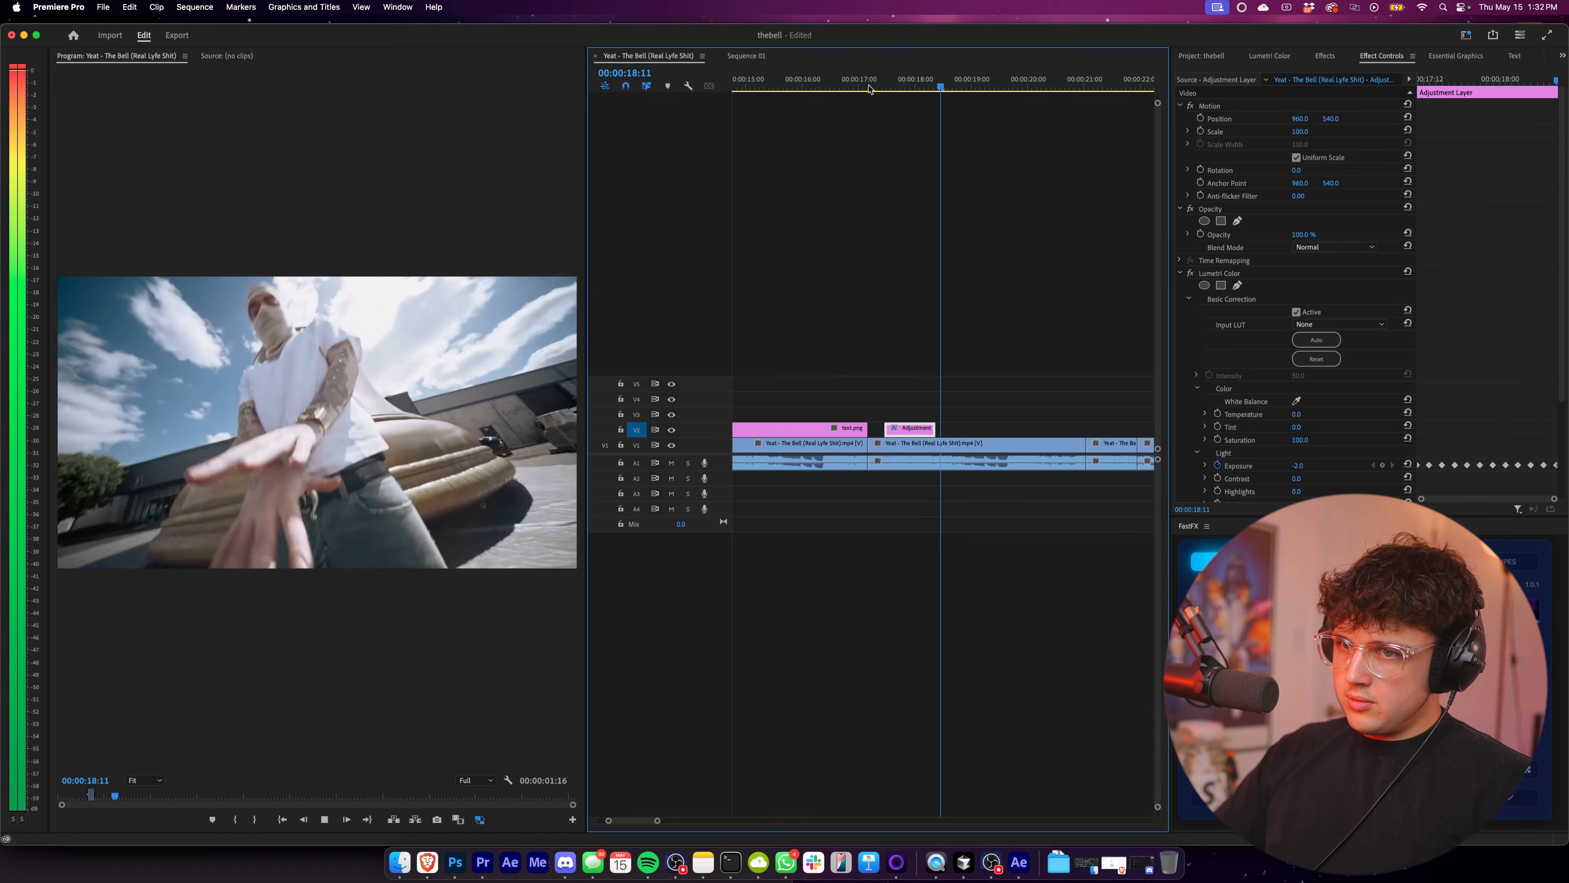
{"action": "left_click", "coordinate": [871, 89]}
{"action": "key", "text": "space"}
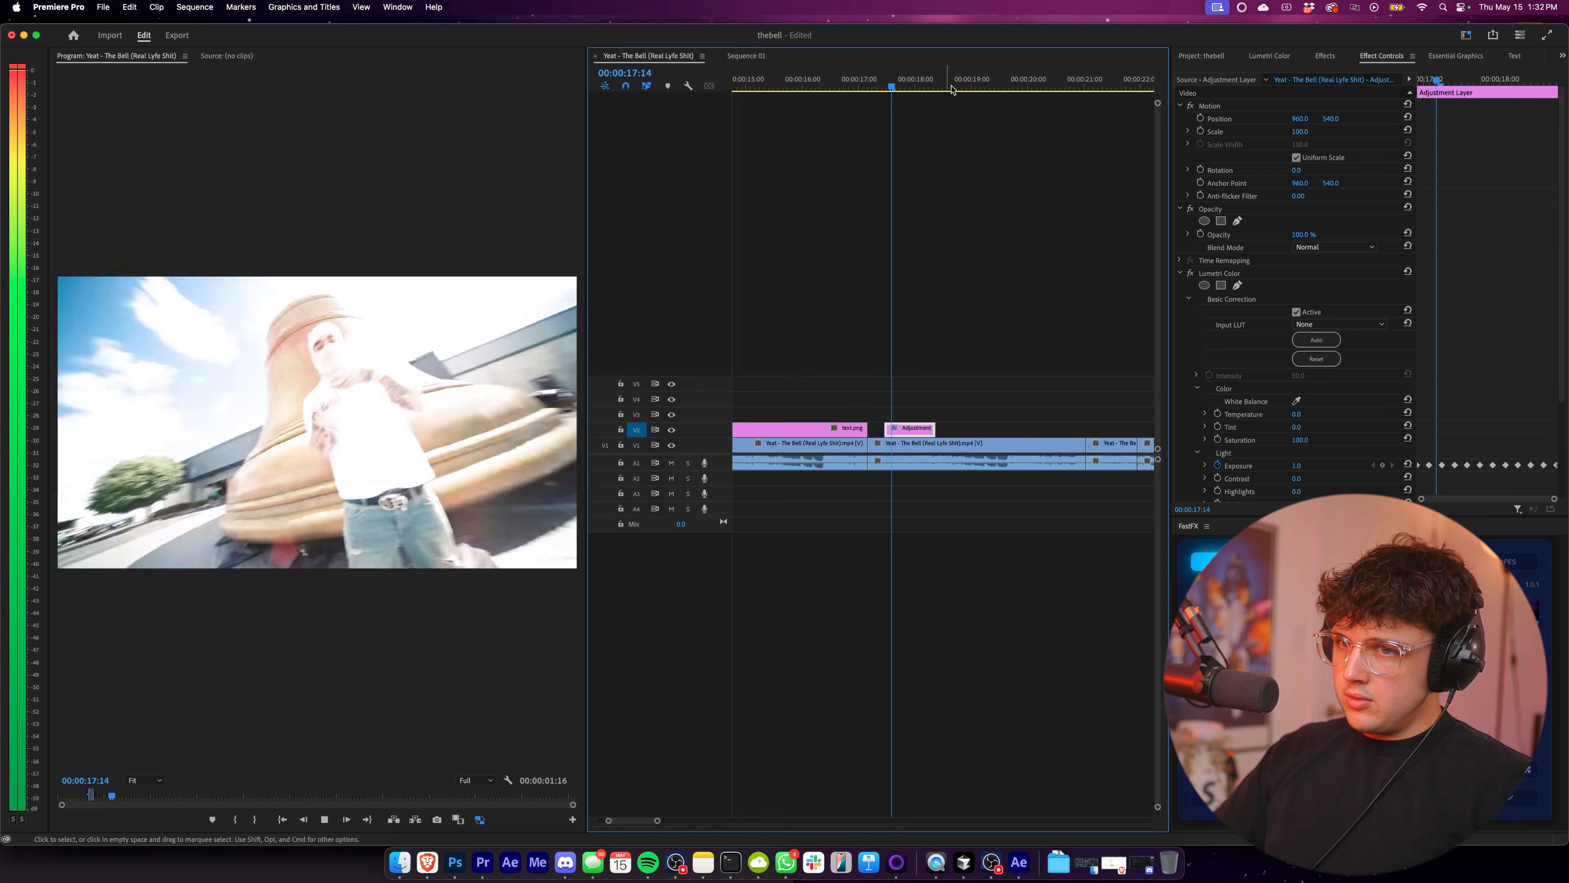
Move the flickering adjustment layer on V2 to start at about 00:00:19:06 and play it back.
{"action": "left_click_drag", "start_coordinate": [966, 91], "coordinate": [997, 91]}
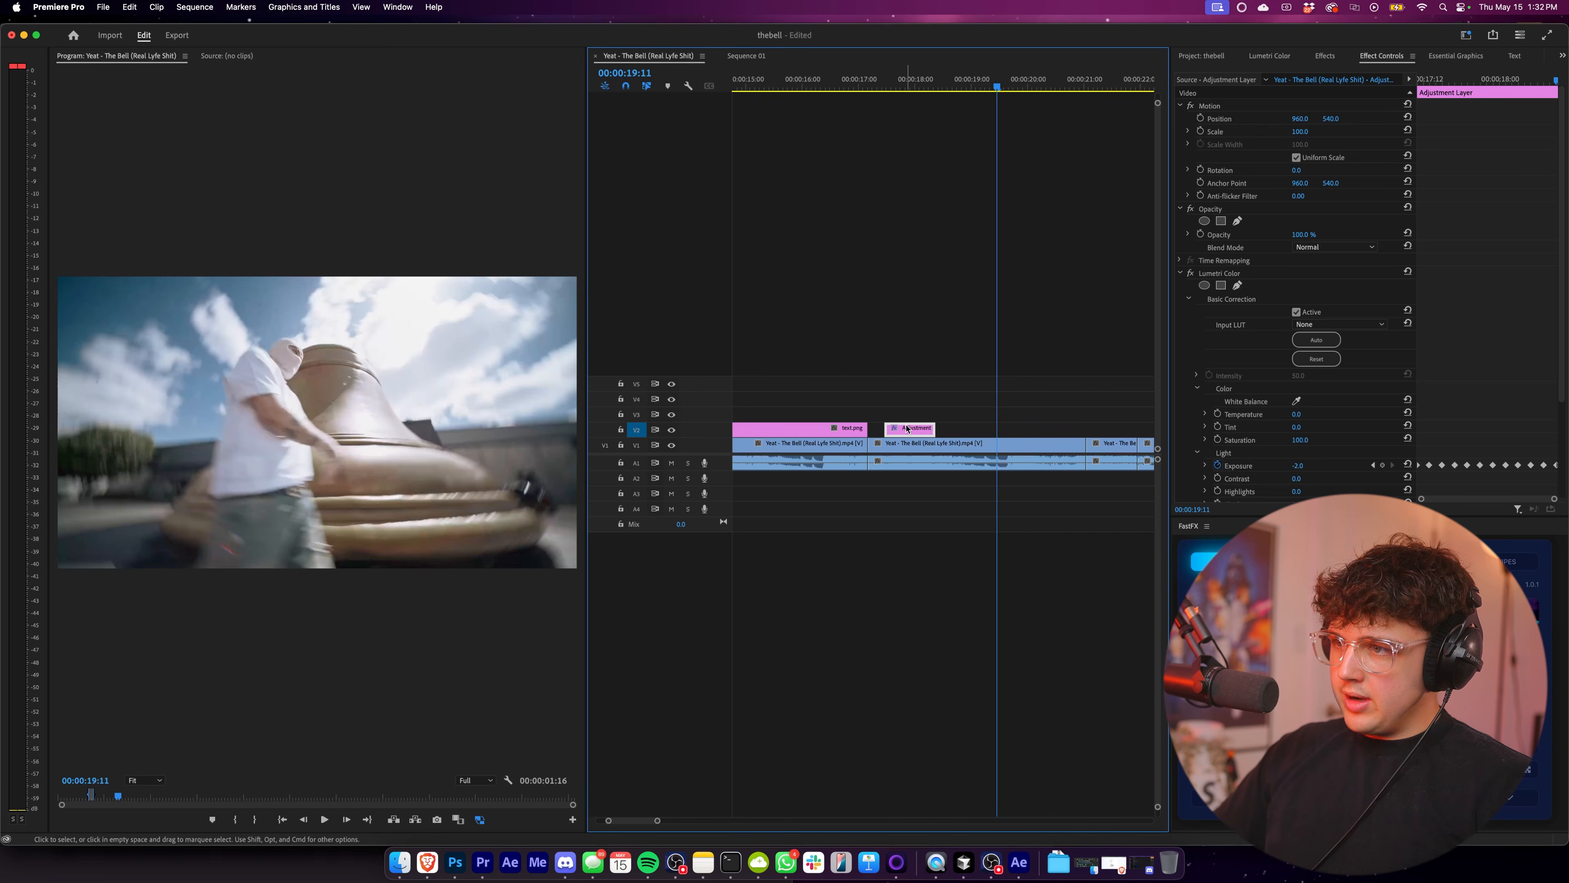
{"action": "left_click_drag", "start_coordinate": [907, 429], "coordinate": [1008, 429]}
{"action": "key", "text": "space"}
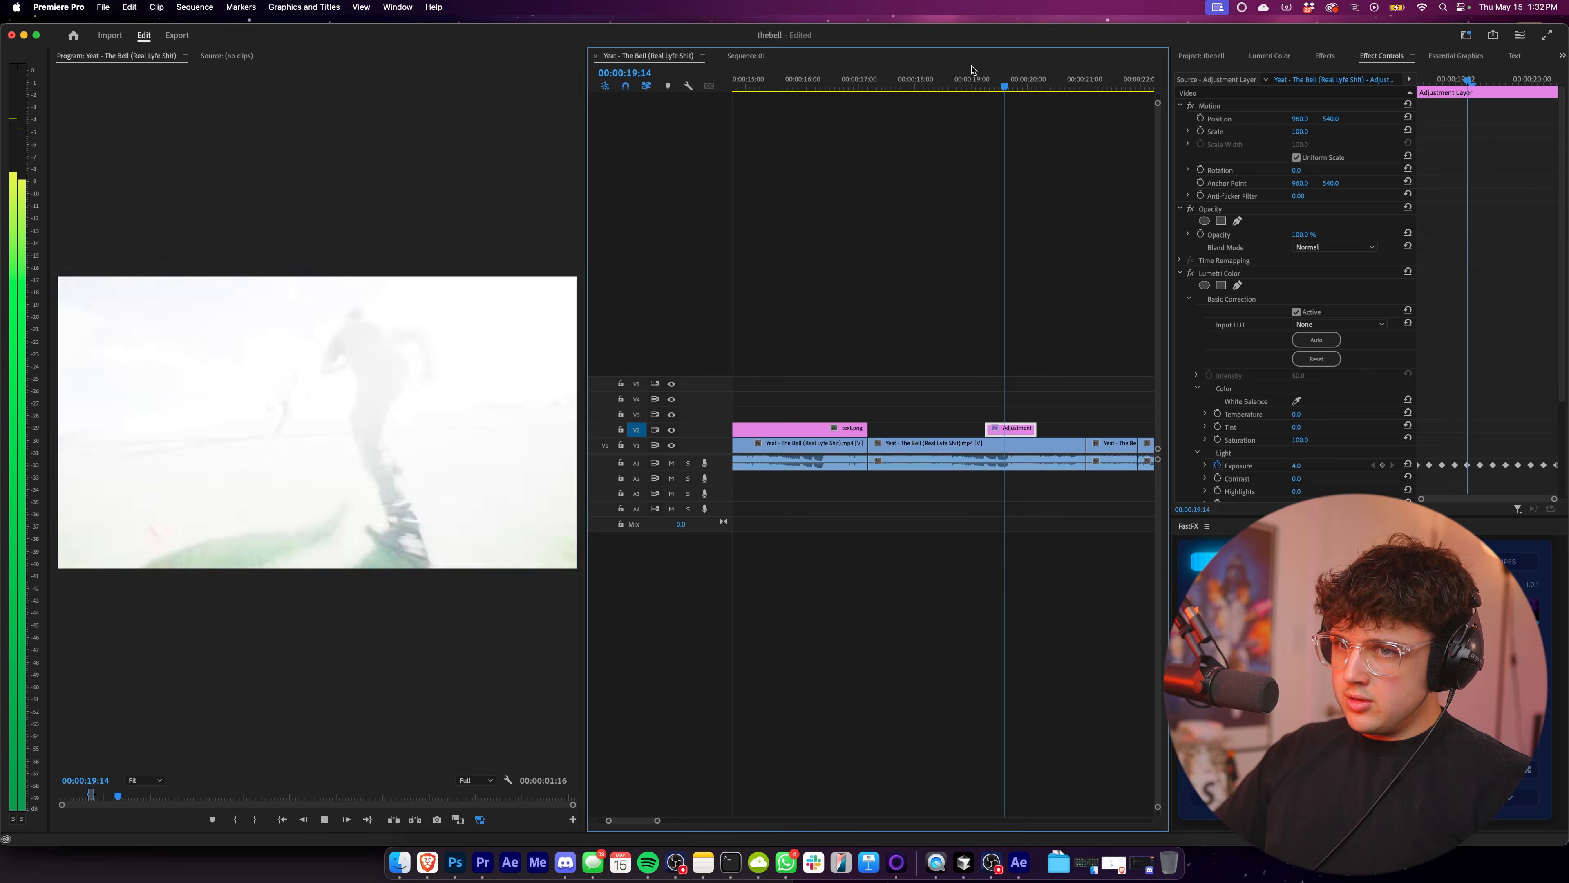
{"action": "left_click", "coordinate": [974, 80]}
{"action": "key", "text": "space"}
Trim the adjustment layer's end to about 00:00:19:23 and play back the shortened flicker.
{"action": "left_click_drag", "start_coordinate": [1036, 429], "coordinate": [1025, 429]}
{"action": "left_click_drag", "start_coordinate": [1027, 485], "coordinate": [974, 487]}
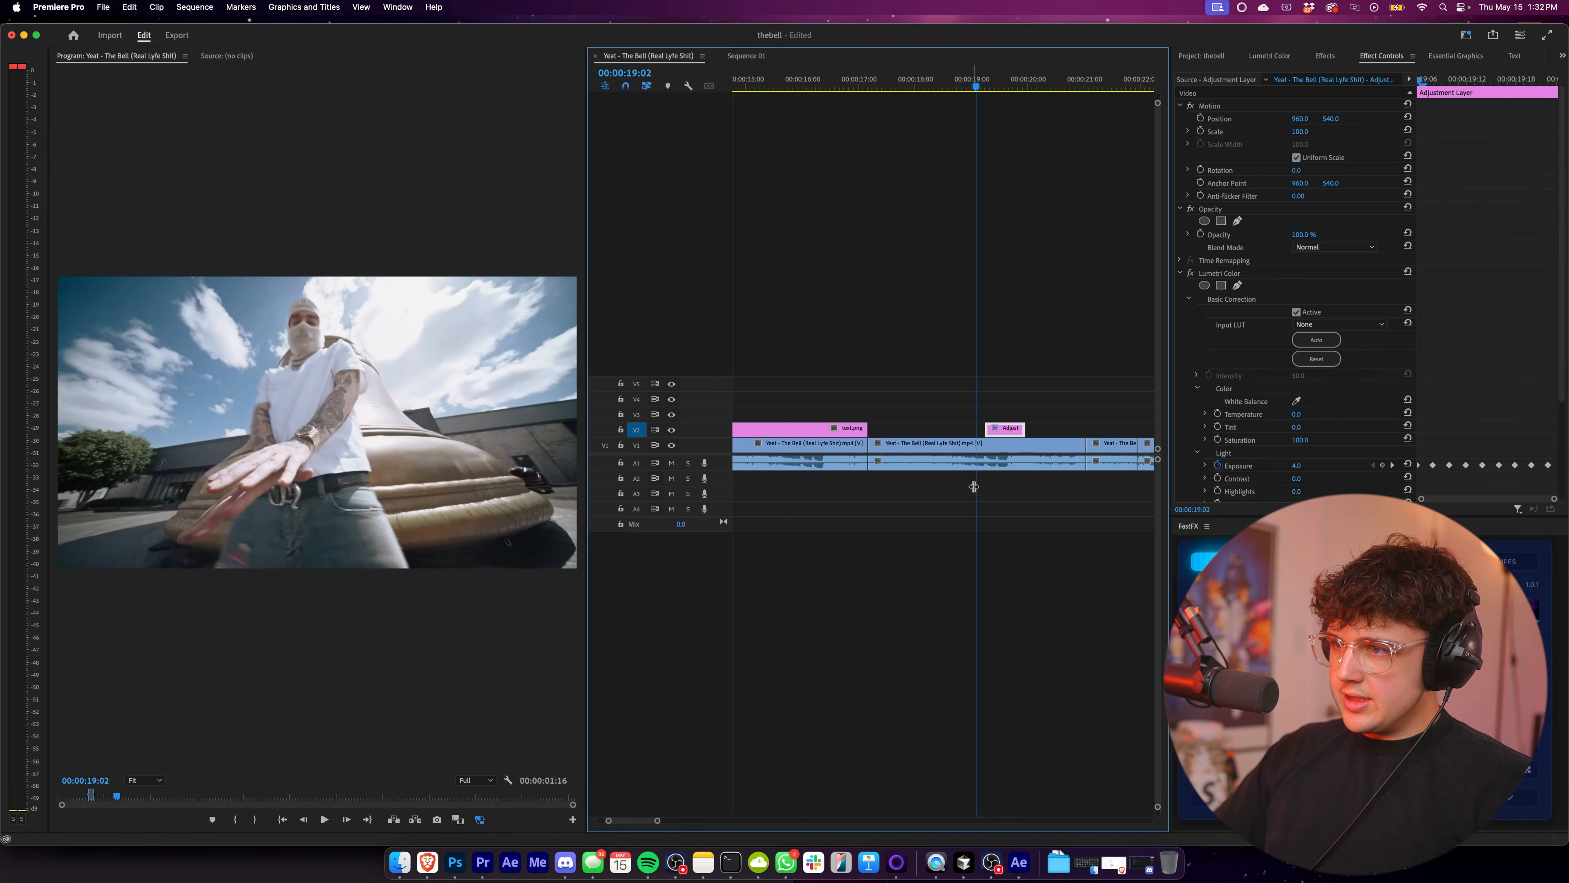
{"action": "key", "text": "space"}
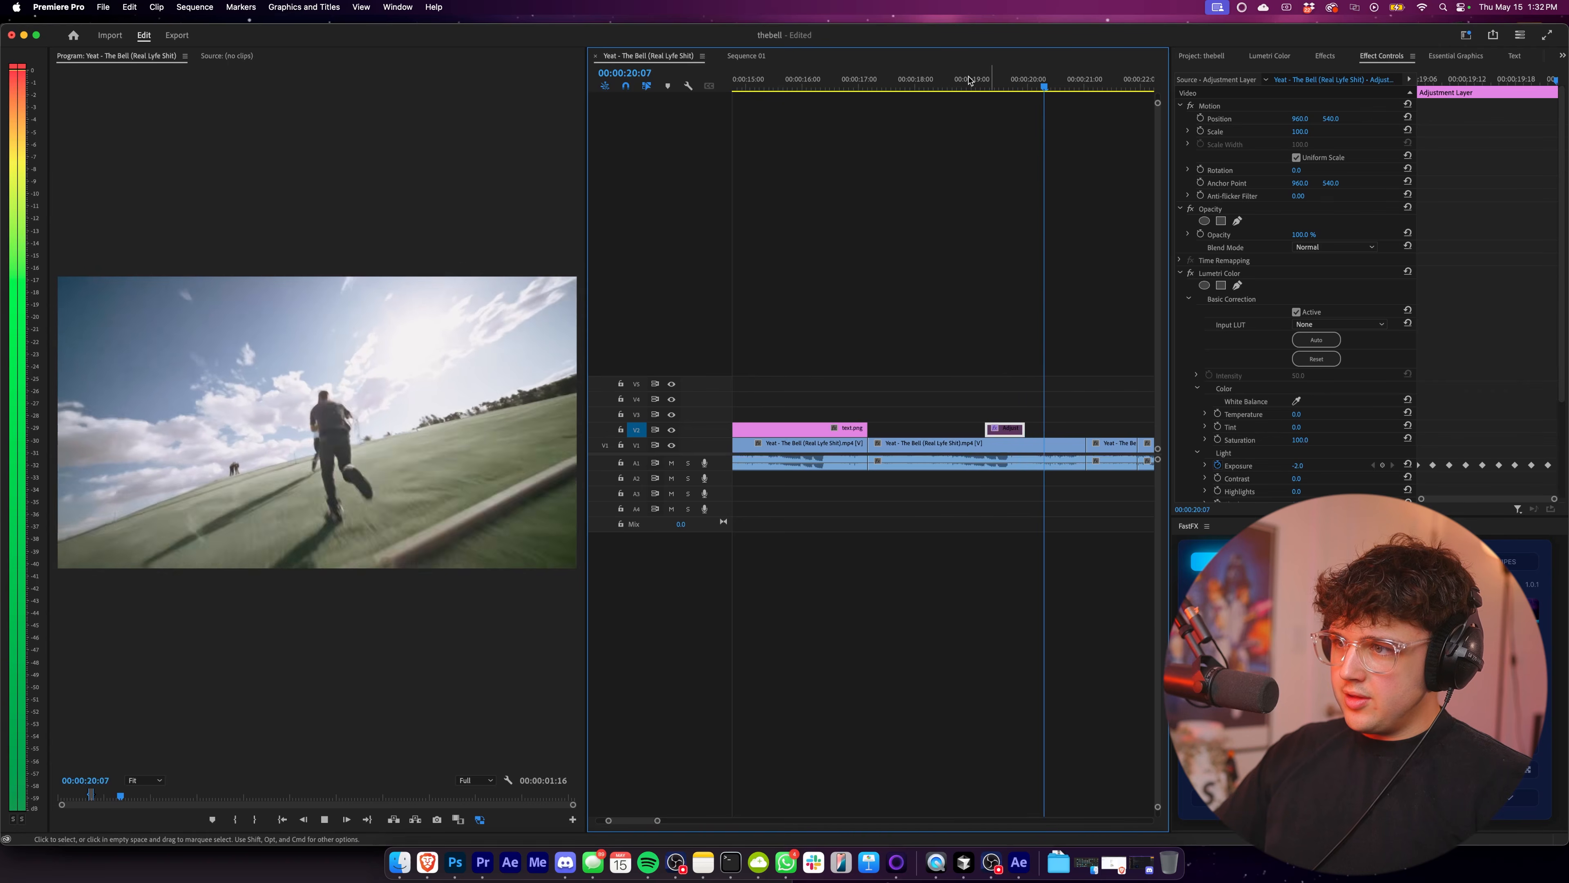
{"action": "key", "text": "space"}
{"action": "key", "text": "space"}
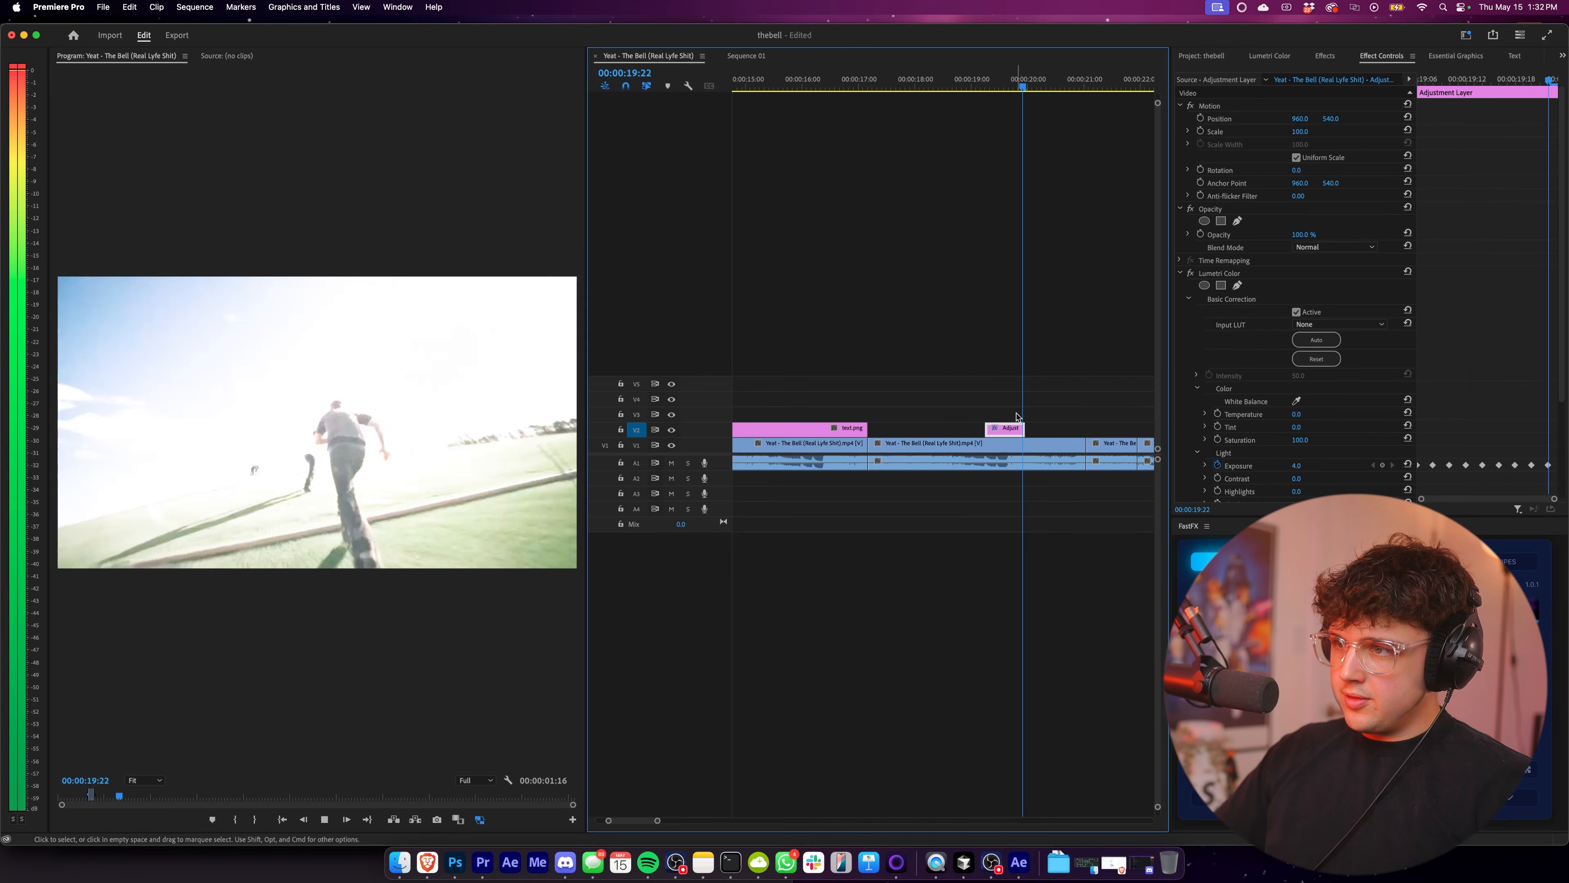
{"action": "key", "text": "space"}
Duplicate the trimmed adjustment layer on V2 to start at about 00:00:20:17 and play it back.
{"action": "left_click_drag", "start_coordinate": [1012, 427], "coordinate": [1093, 428]}
{"action": "left_click", "coordinate": [1046, 90]}
{"action": "key", "text": "space"}
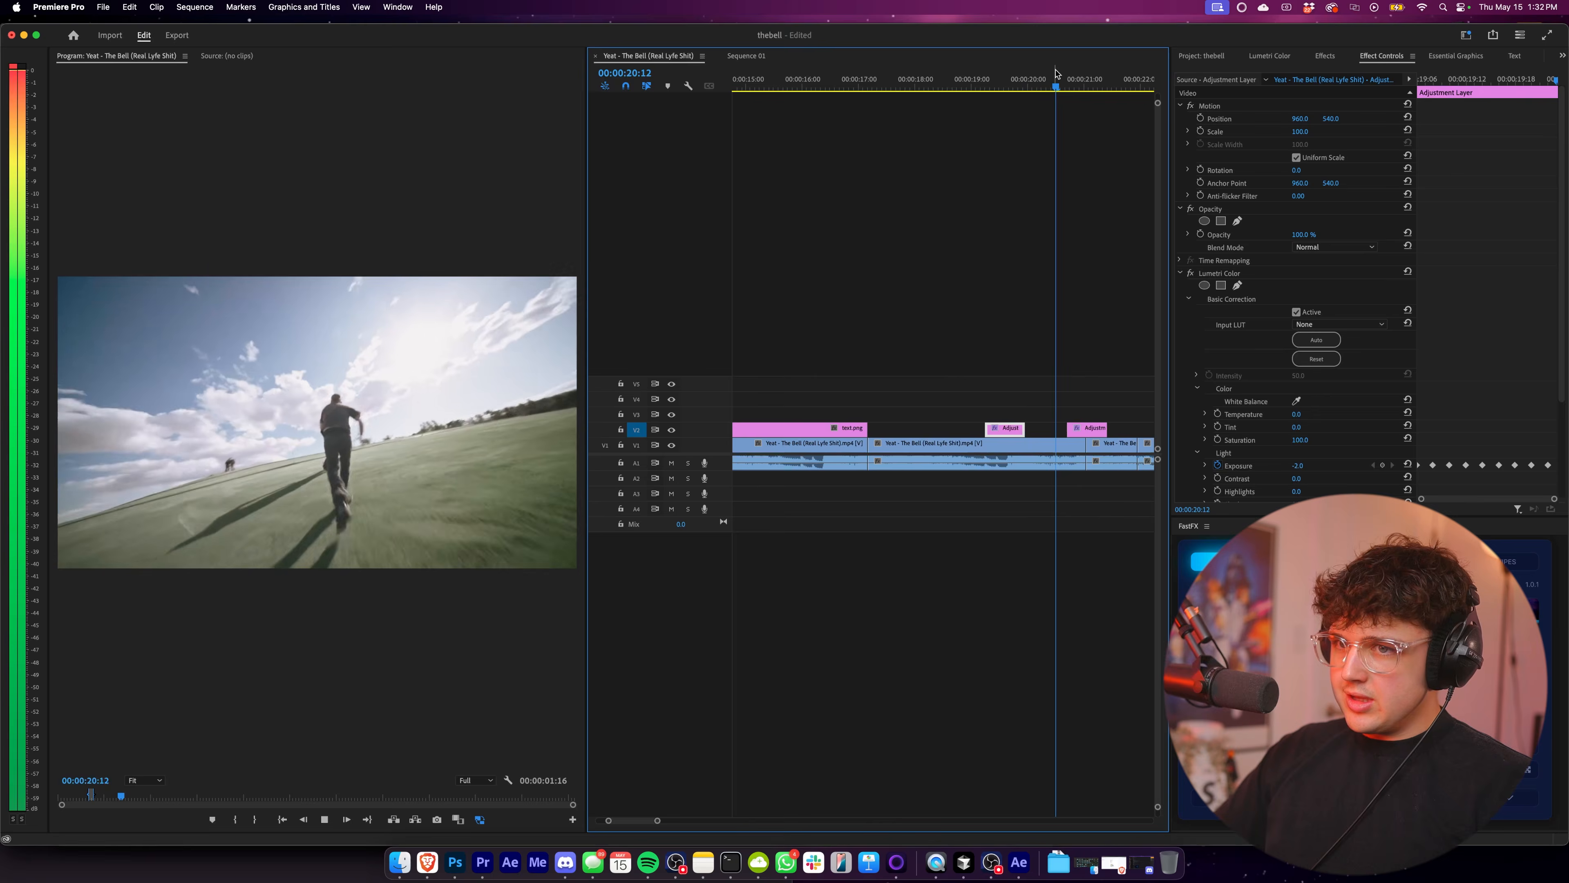
{"action": "left_click", "coordinate": [921, 82]}
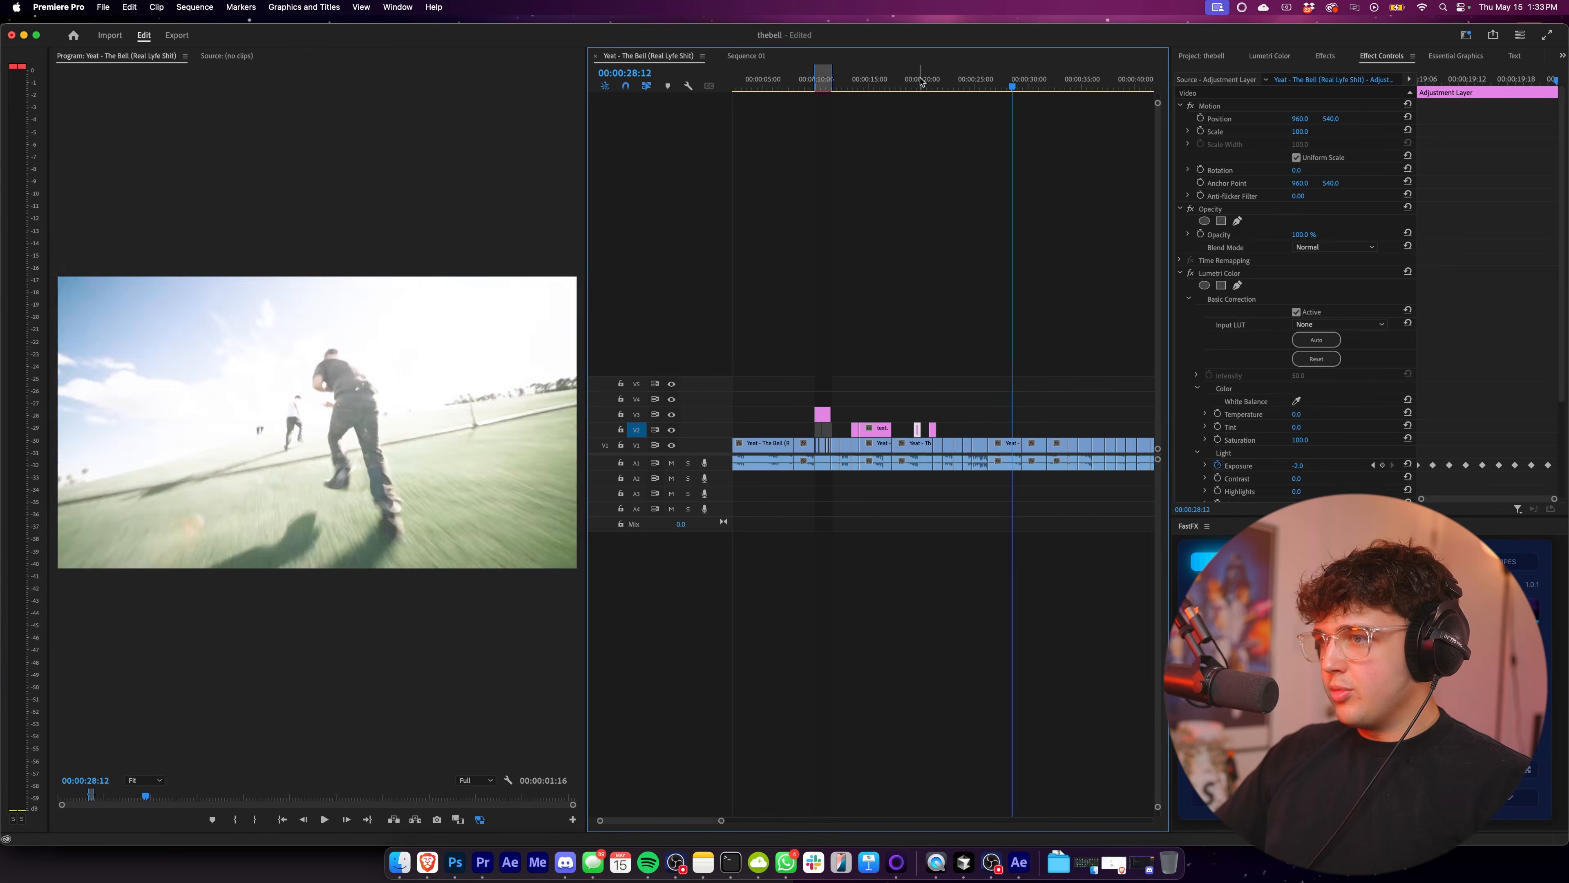
{"action": "left_click", "coordinate": [930, 82]}
Place the project's Adjustment Layer on V4 at about 00:00:17:12, cut it to about one second and delete the excess.
{"action": "key", "text": "="}
{"action": "left_click", "coordinate": [1197, 59]}
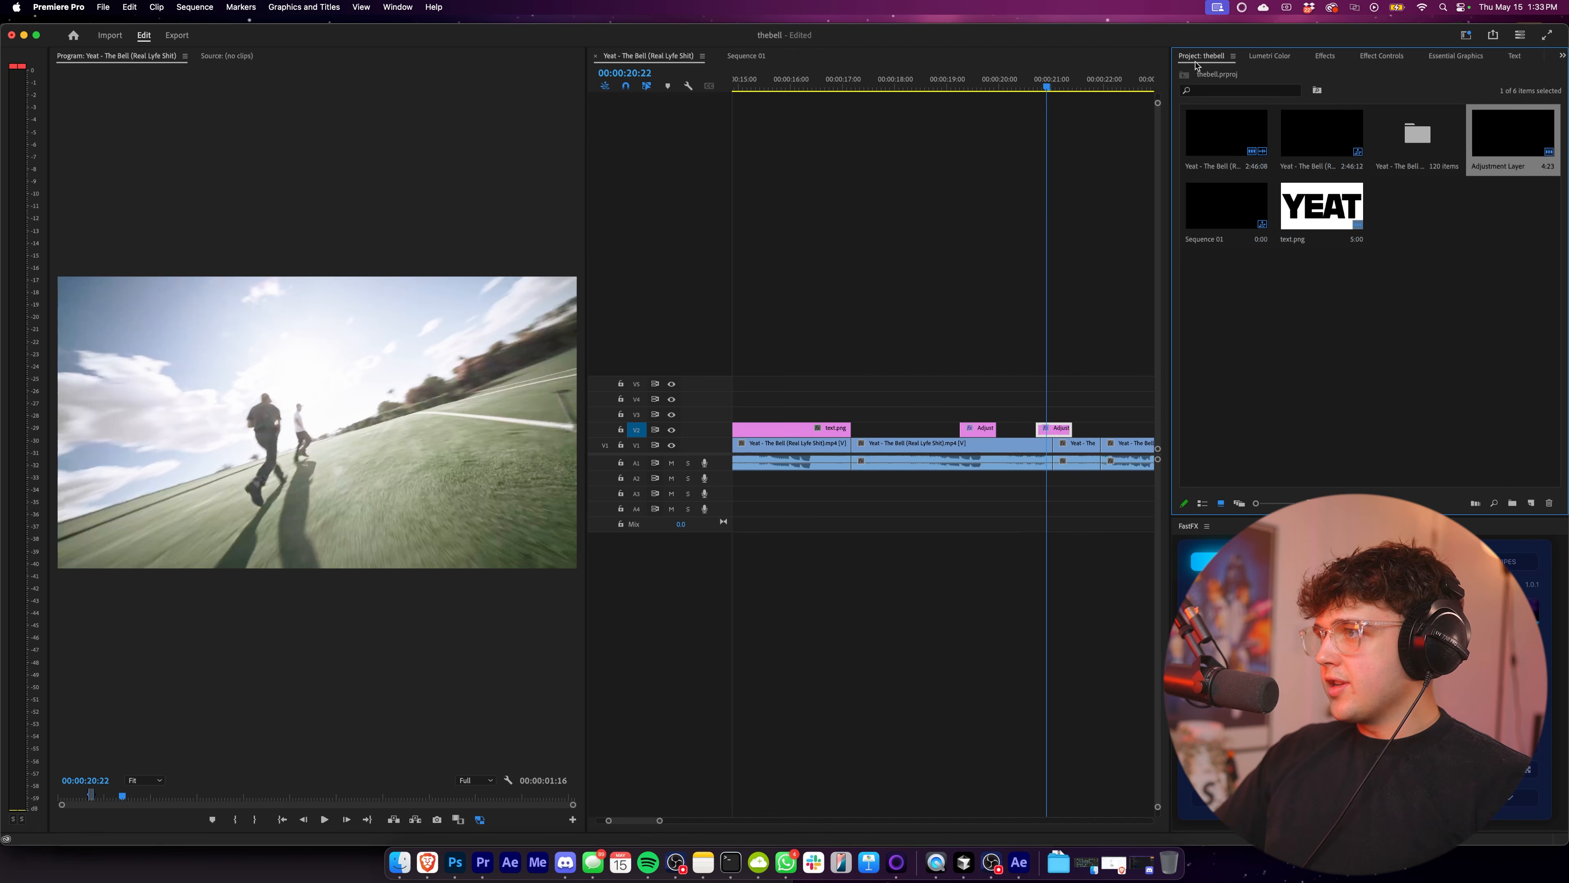
{"action": "left_click_drag", "start_coordinate": [1486, 177], "coordinate": [879, 401]}
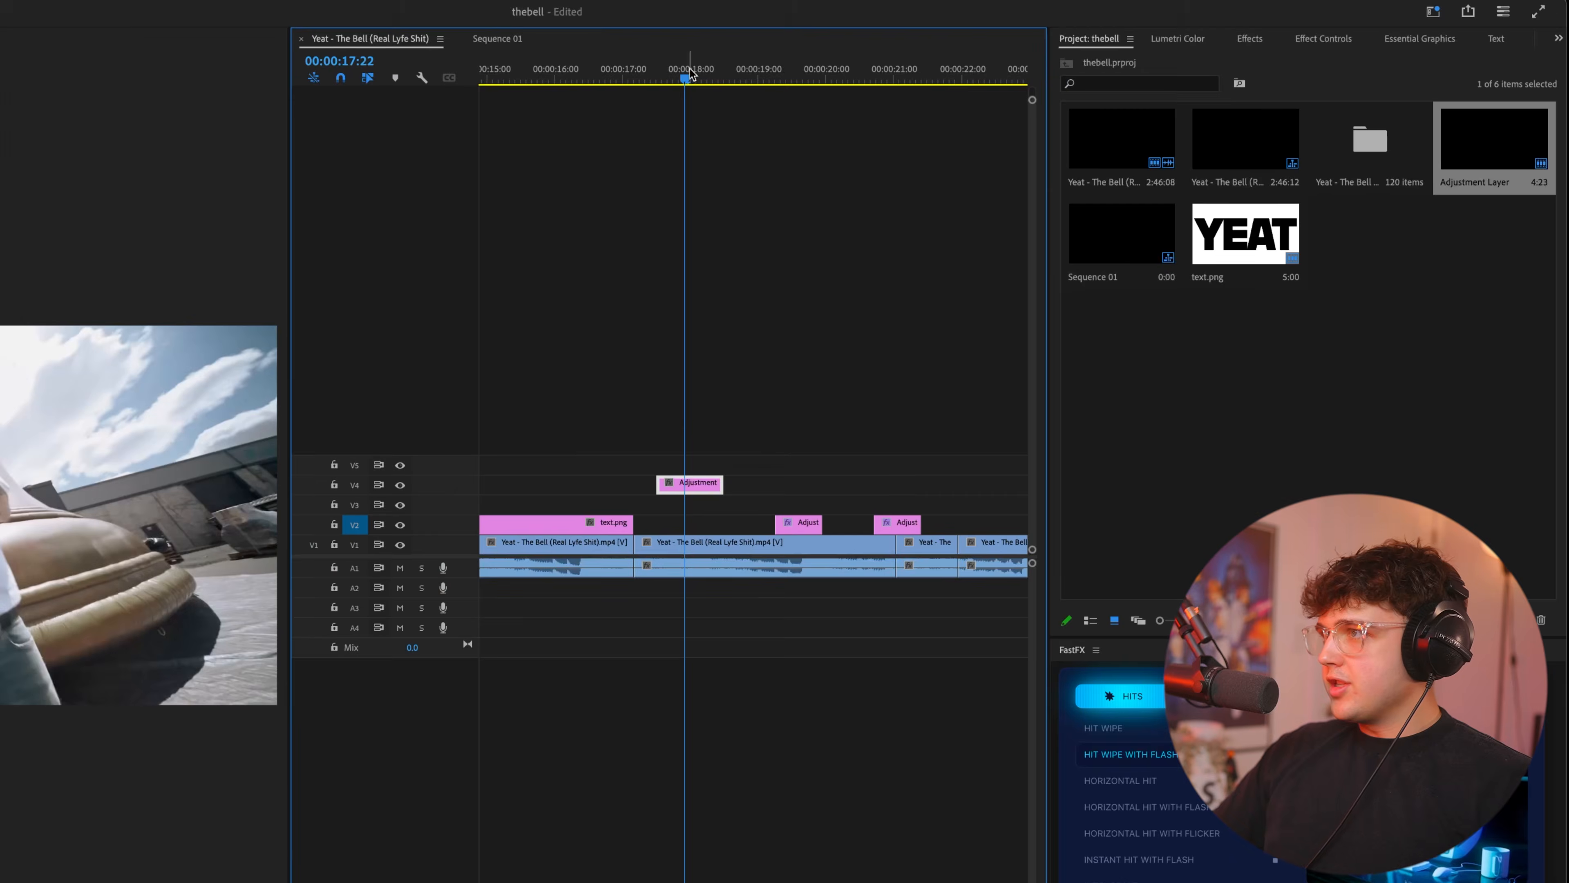
Raise the V4 adjustment layer's Lumetri Color exposure to about 1.2 and expand Basic Correction in its effect settings.
{"action": "left_click", "coordinate": [899, 82]}
{"action": "left_click", "coordinate": [1271, 56]}
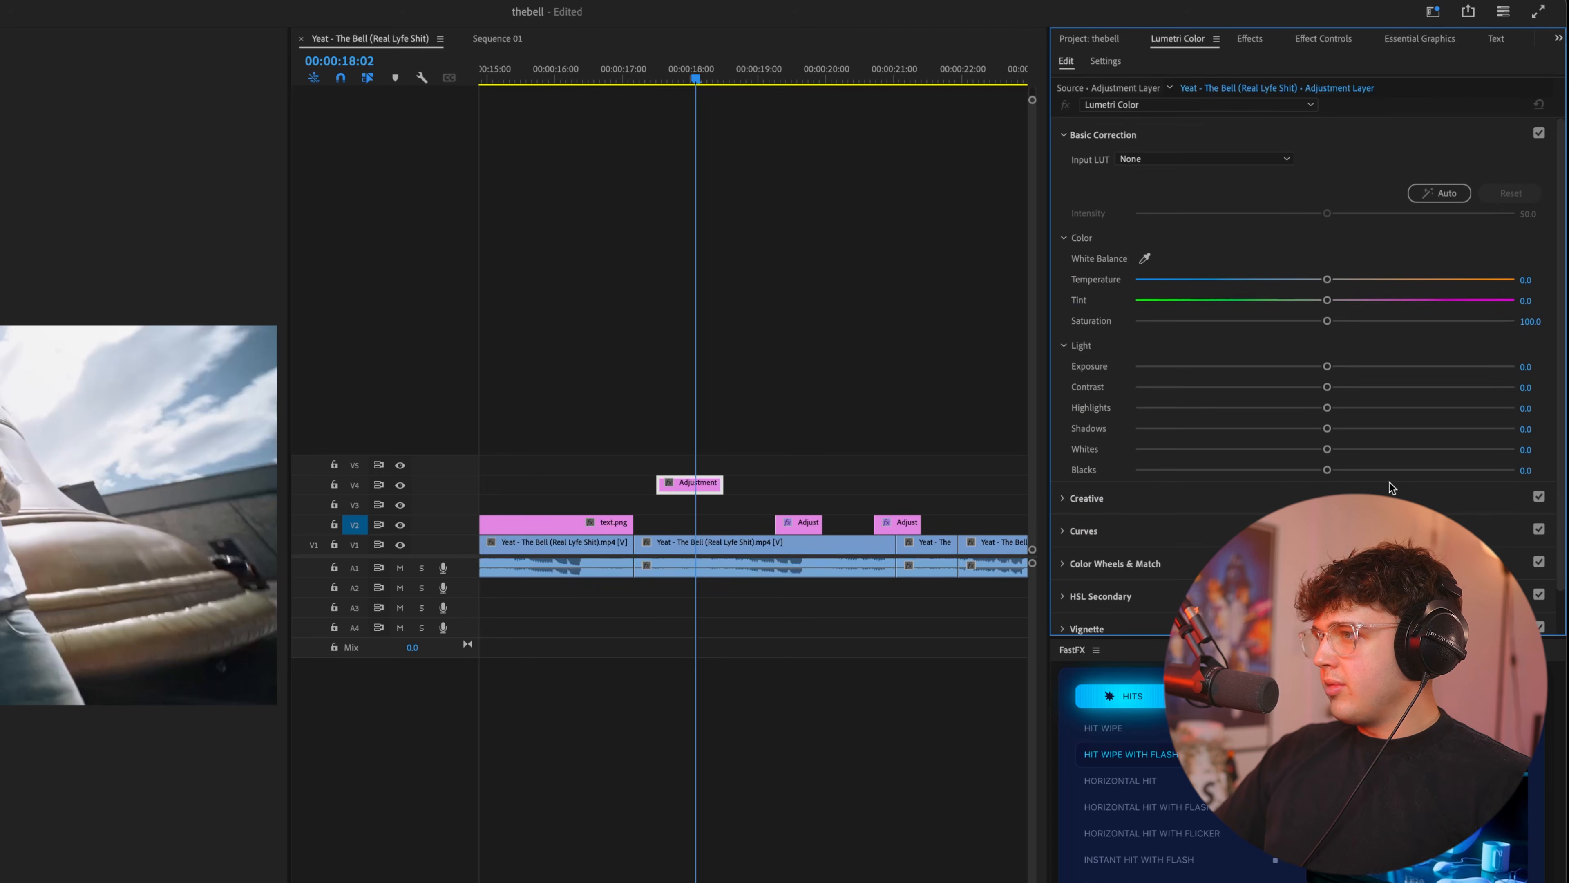
{"action": "left_click_drag", "start_coordinate": [1328, 366], "coordinate": [1372, 366]}
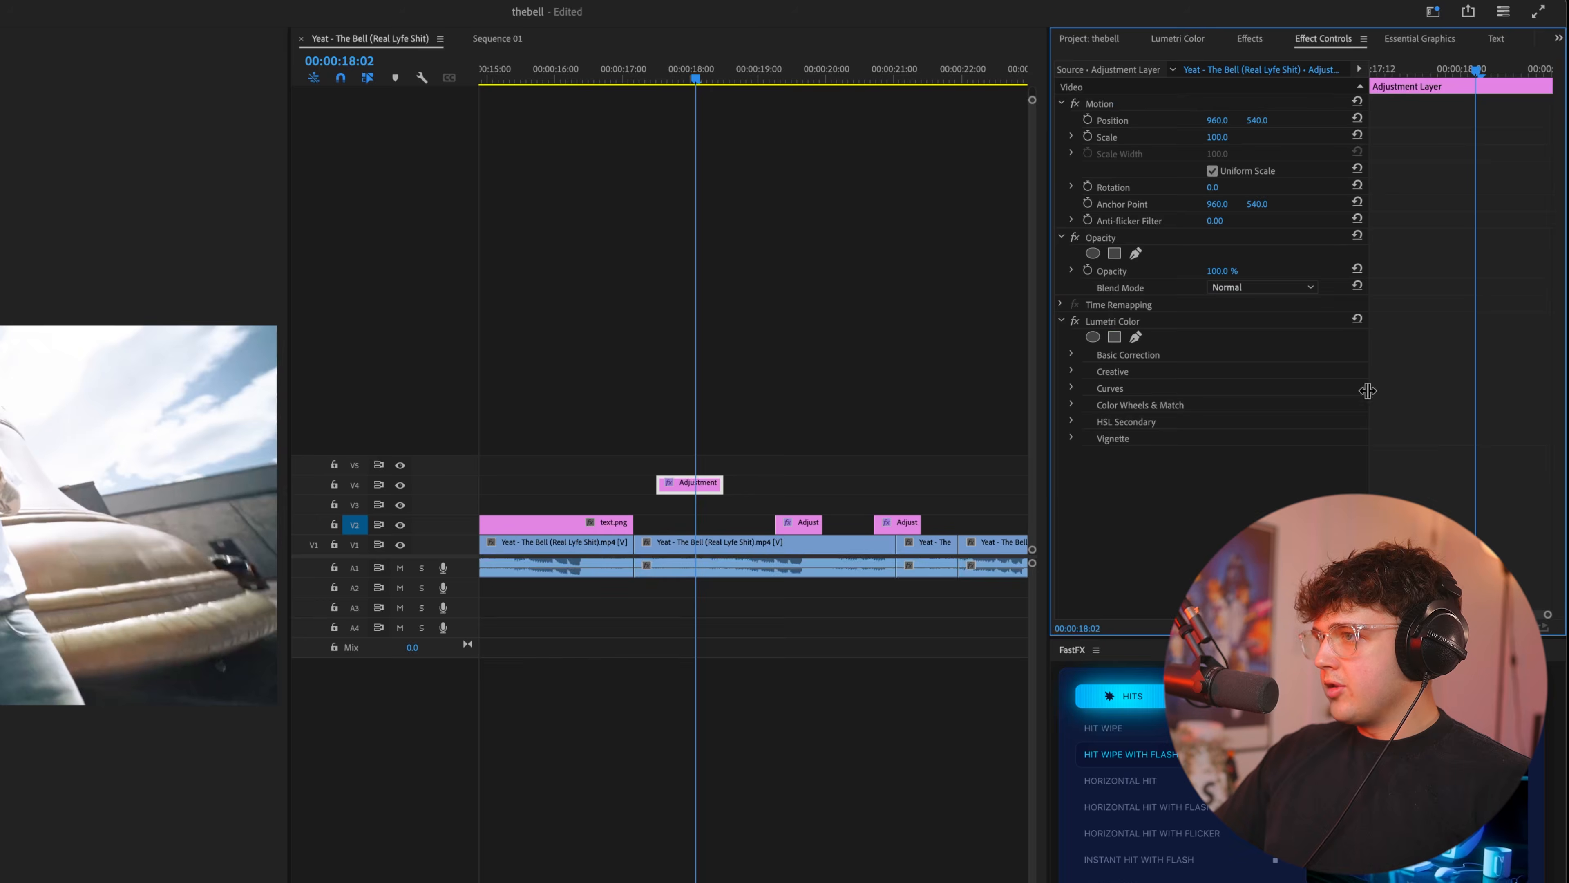
{"action": "left_click", "coordinate": [1103, 356]}
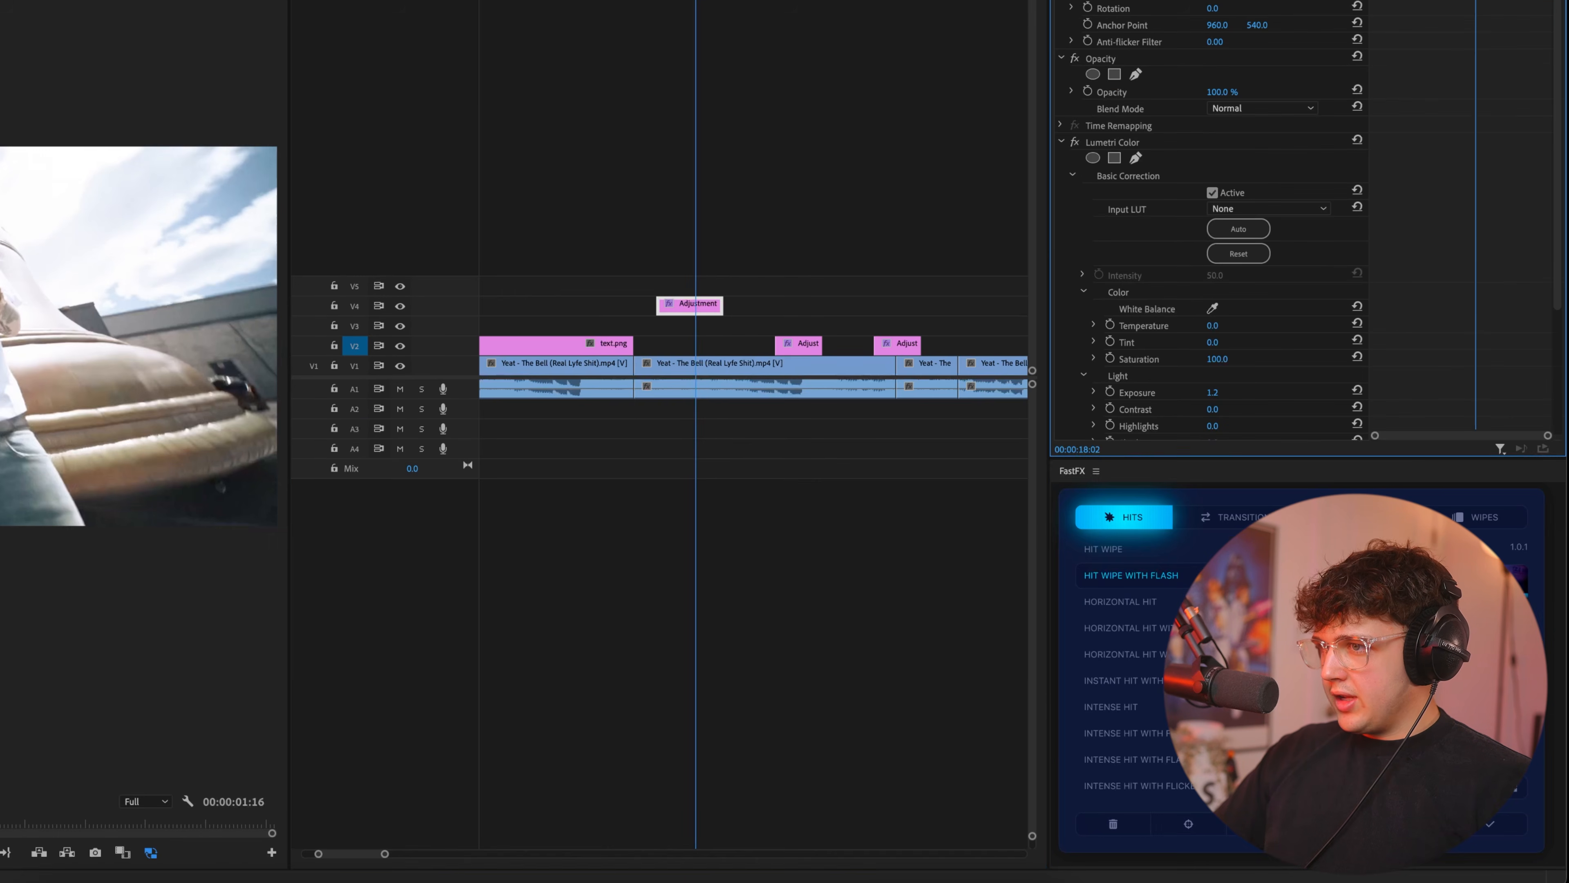
Add an Exposure keyframe at 00:00:18:00 on the V4 adjustment layer and set its value to 5.0.
{"action": "left_click_drag", "start_coordinate": [695, 1], "coordinate": [690, 2]}
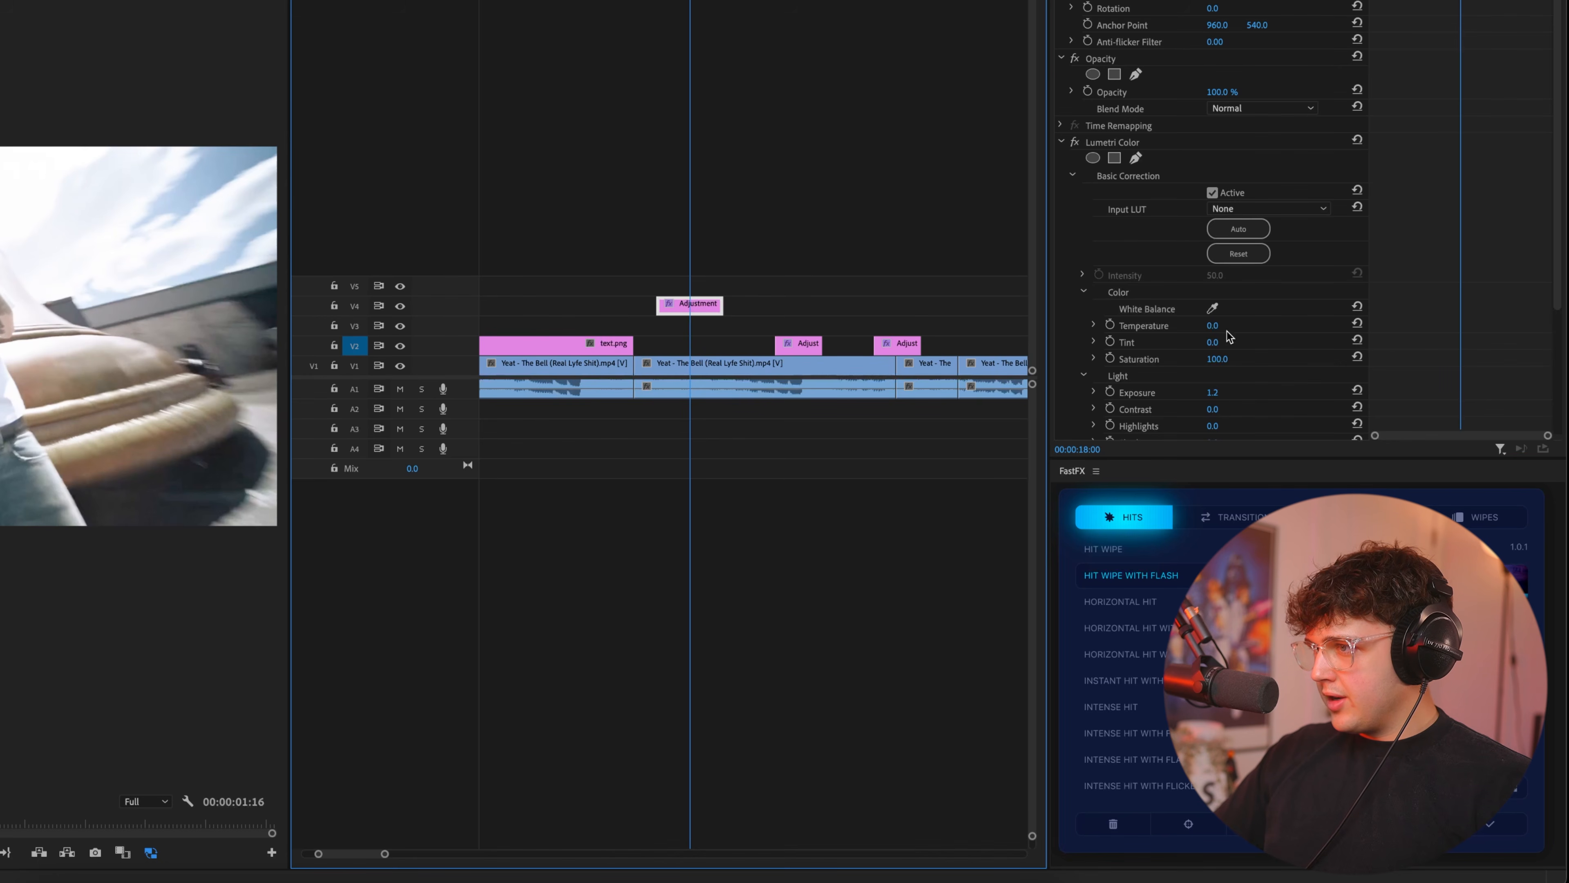
{"action": "left_click", "coordinate": [1111, 391]}
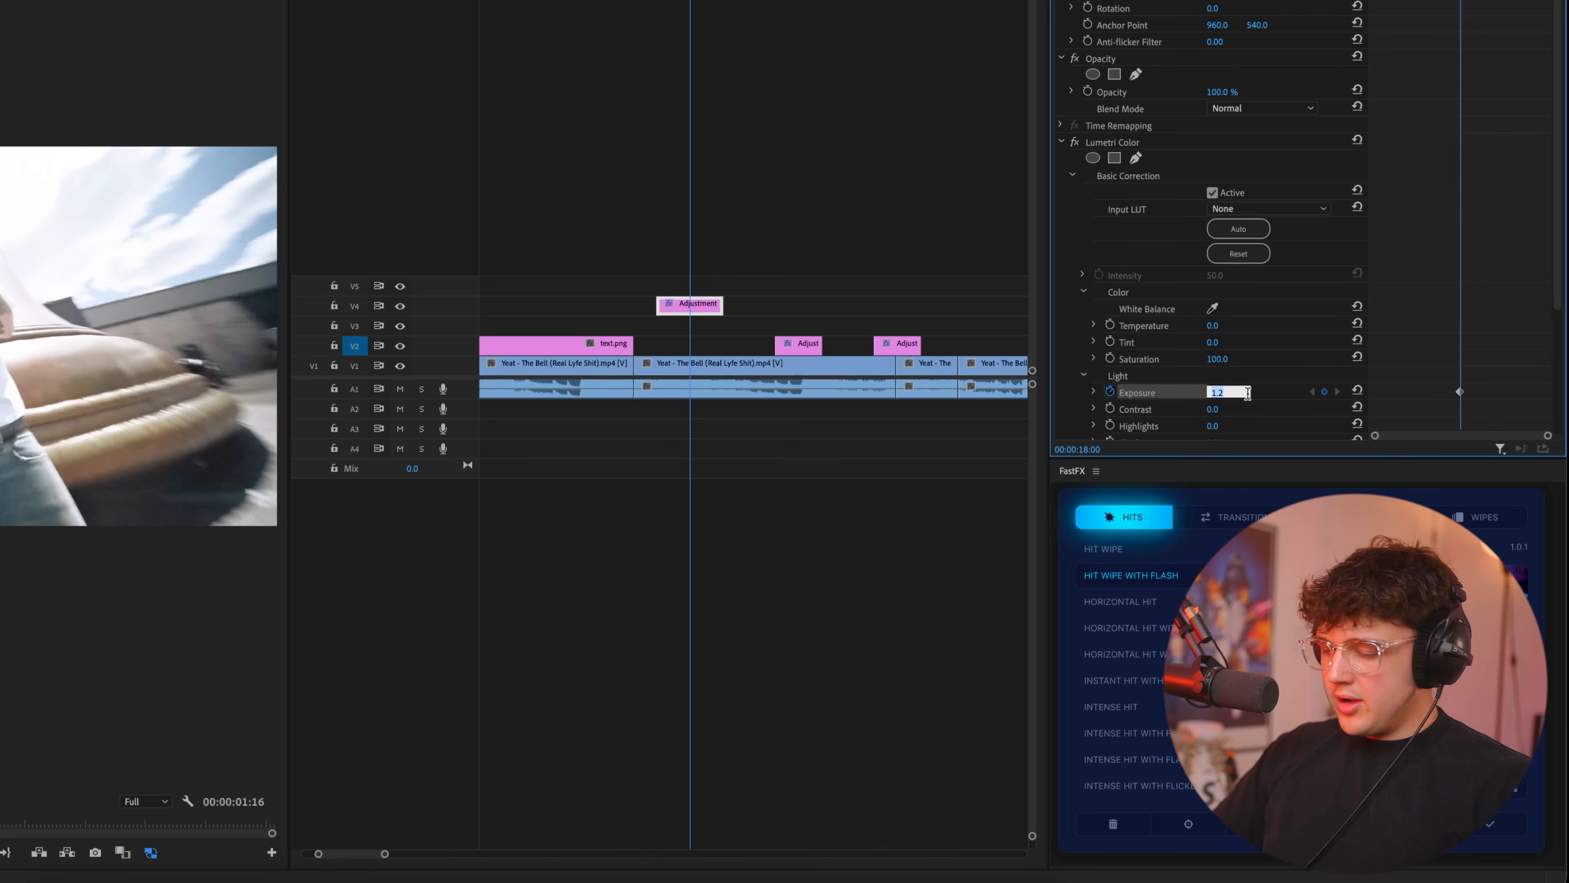
{"action": "key", "text": "Return"}
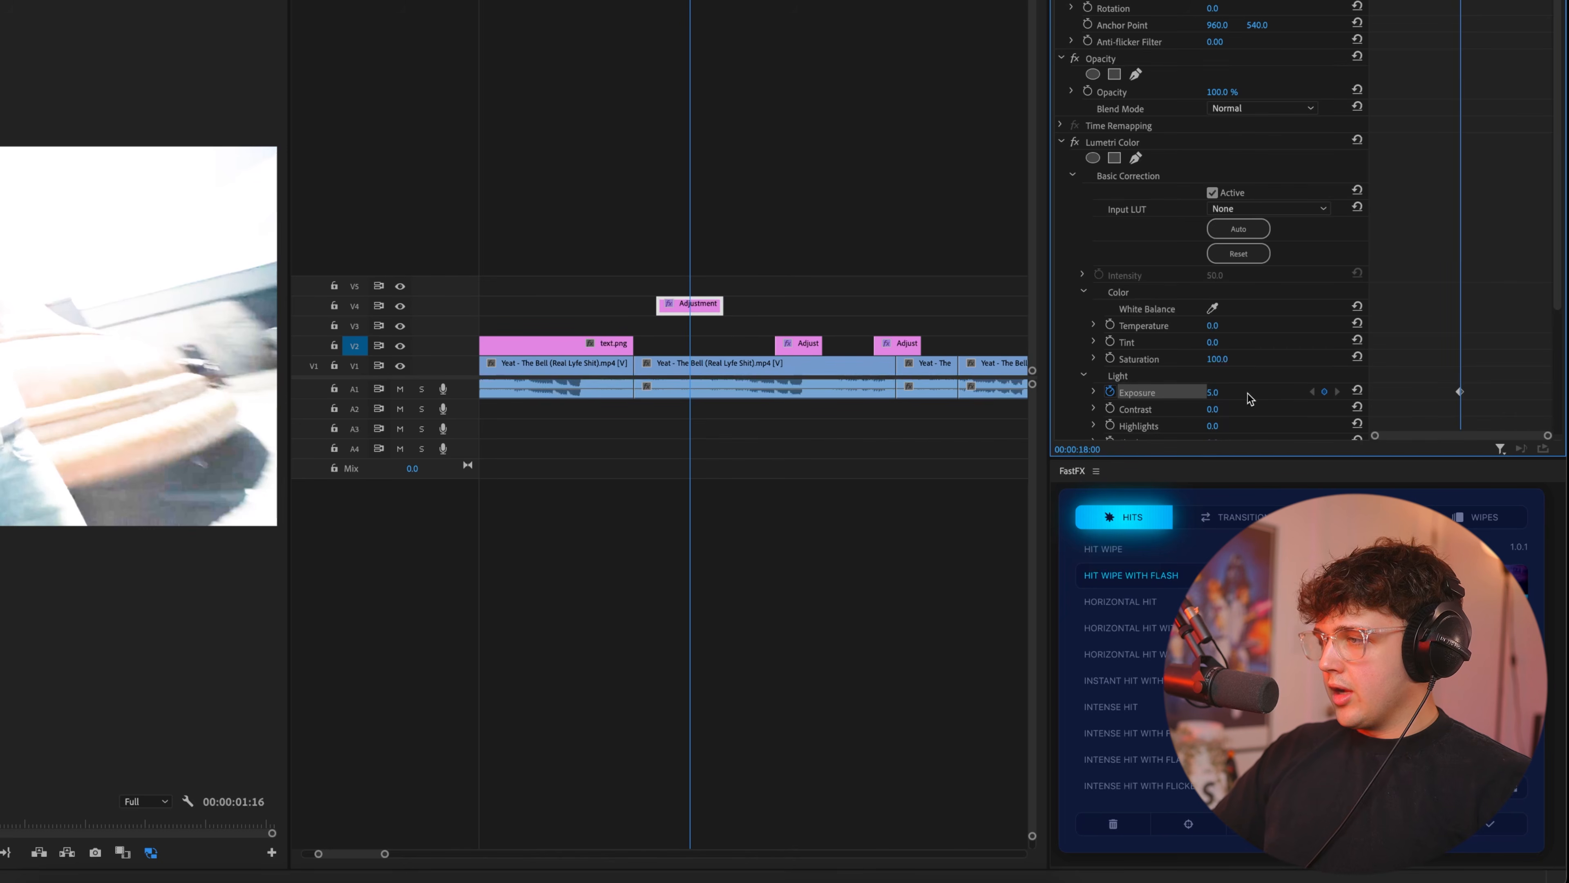
Reset Exposure to 0.0 with keyframes two frames before and after the 00:00:18:00 peak, and play back the flash.
{"action": "key", "text": "Left"}
{"action": "key", "text": "Left"}
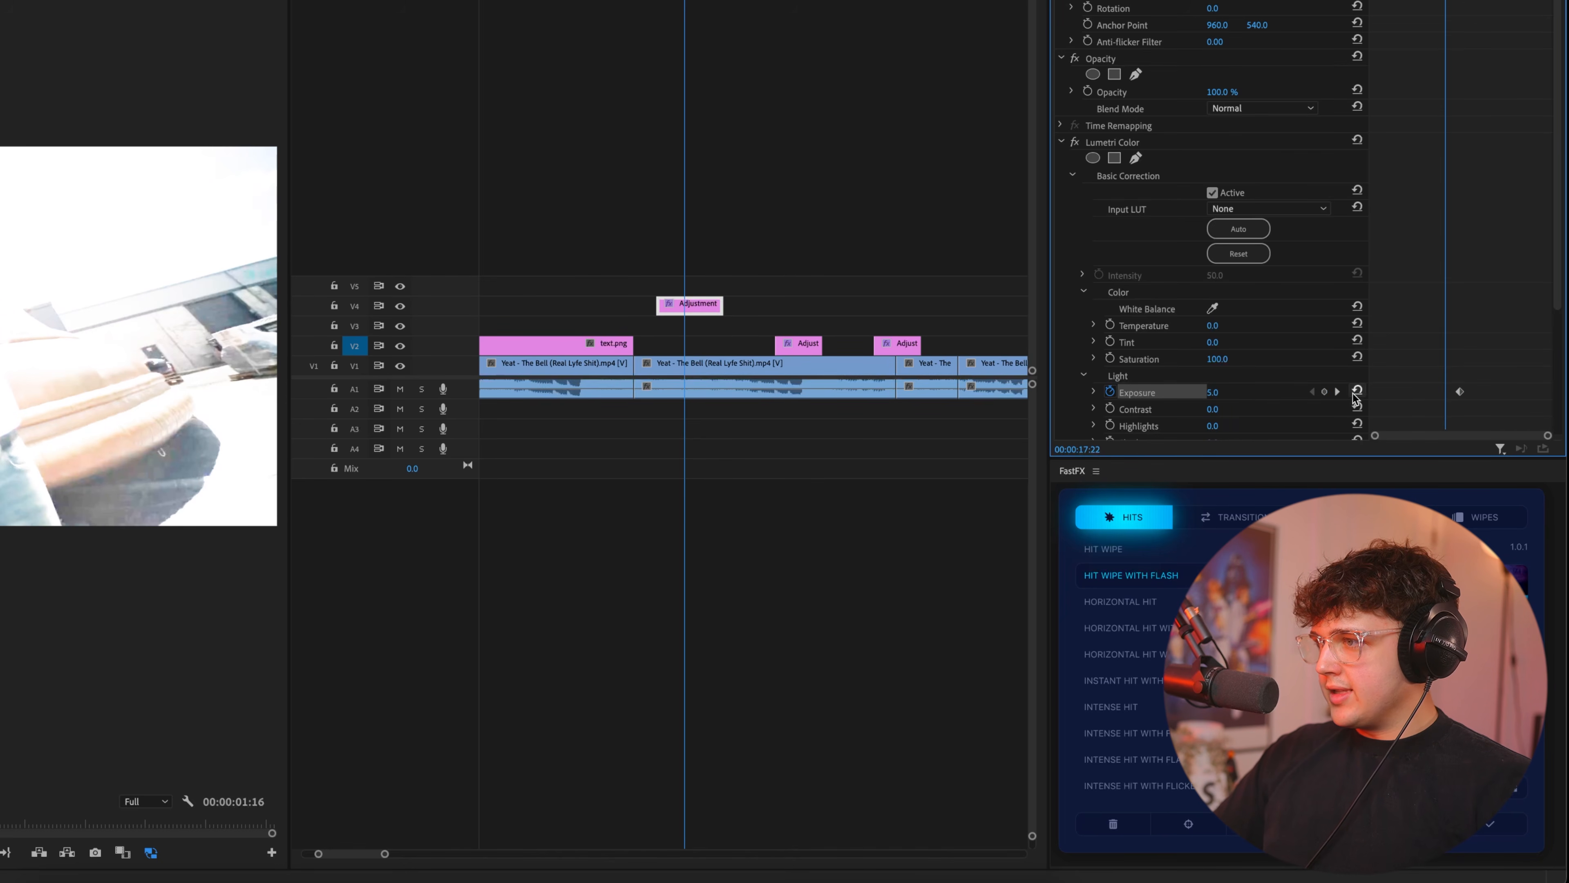
{"action": "left_click", "coordinate": [1355, 392]}
{"action": "key", "text": "Right"}
{"action": "key", "text": "Right"}
{"action": "key", "text": "Right"}
{"action": "key", "text": "Right"}
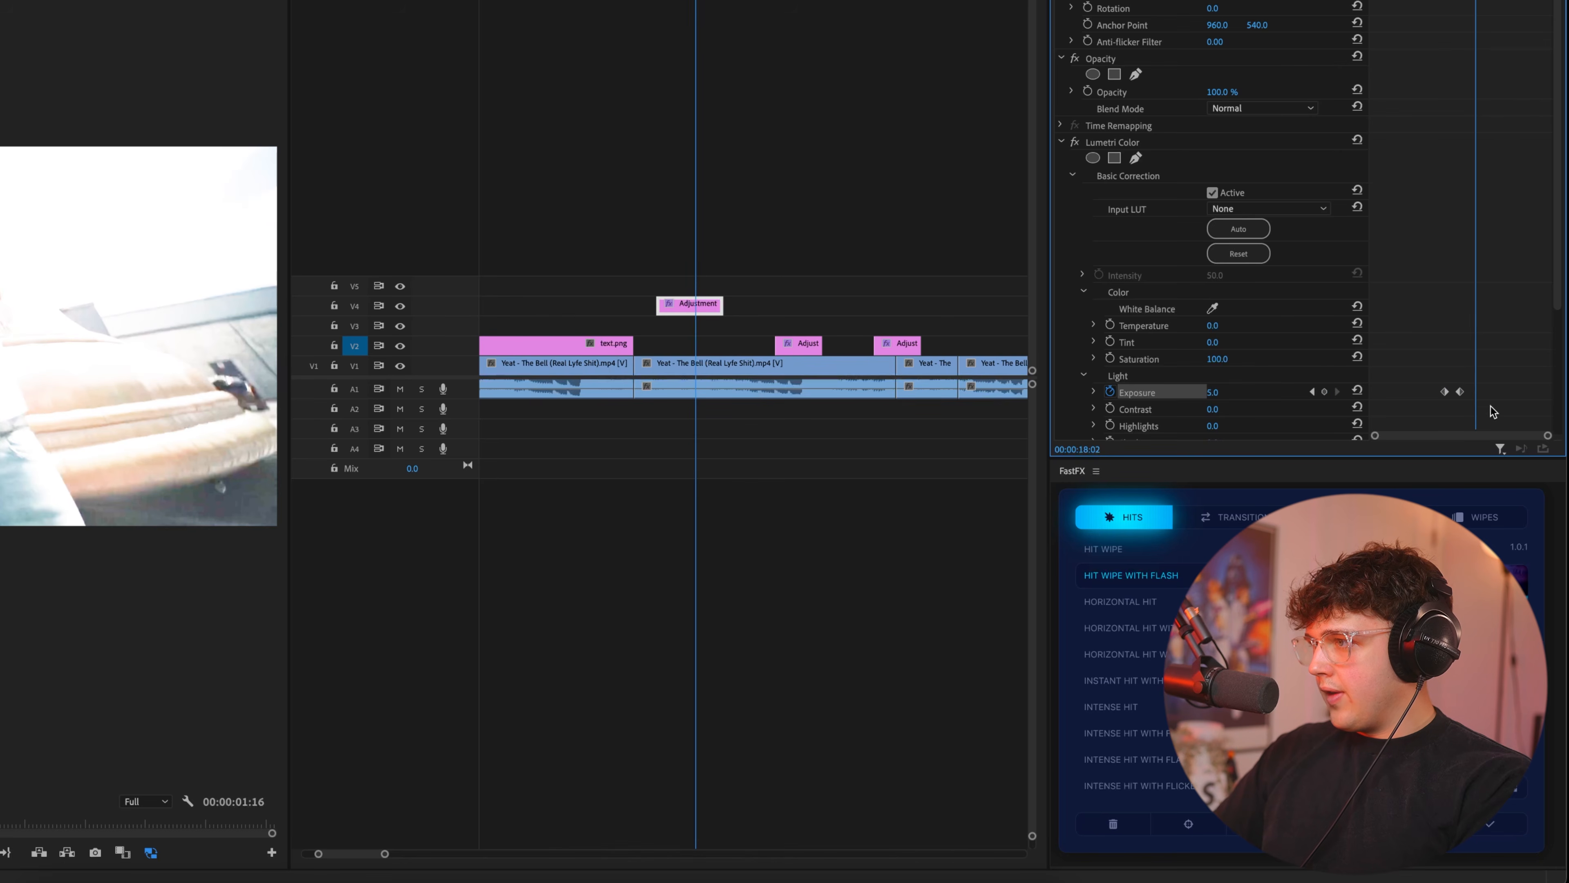
{"action": "left_click", "coordinate": [1356, 391]}
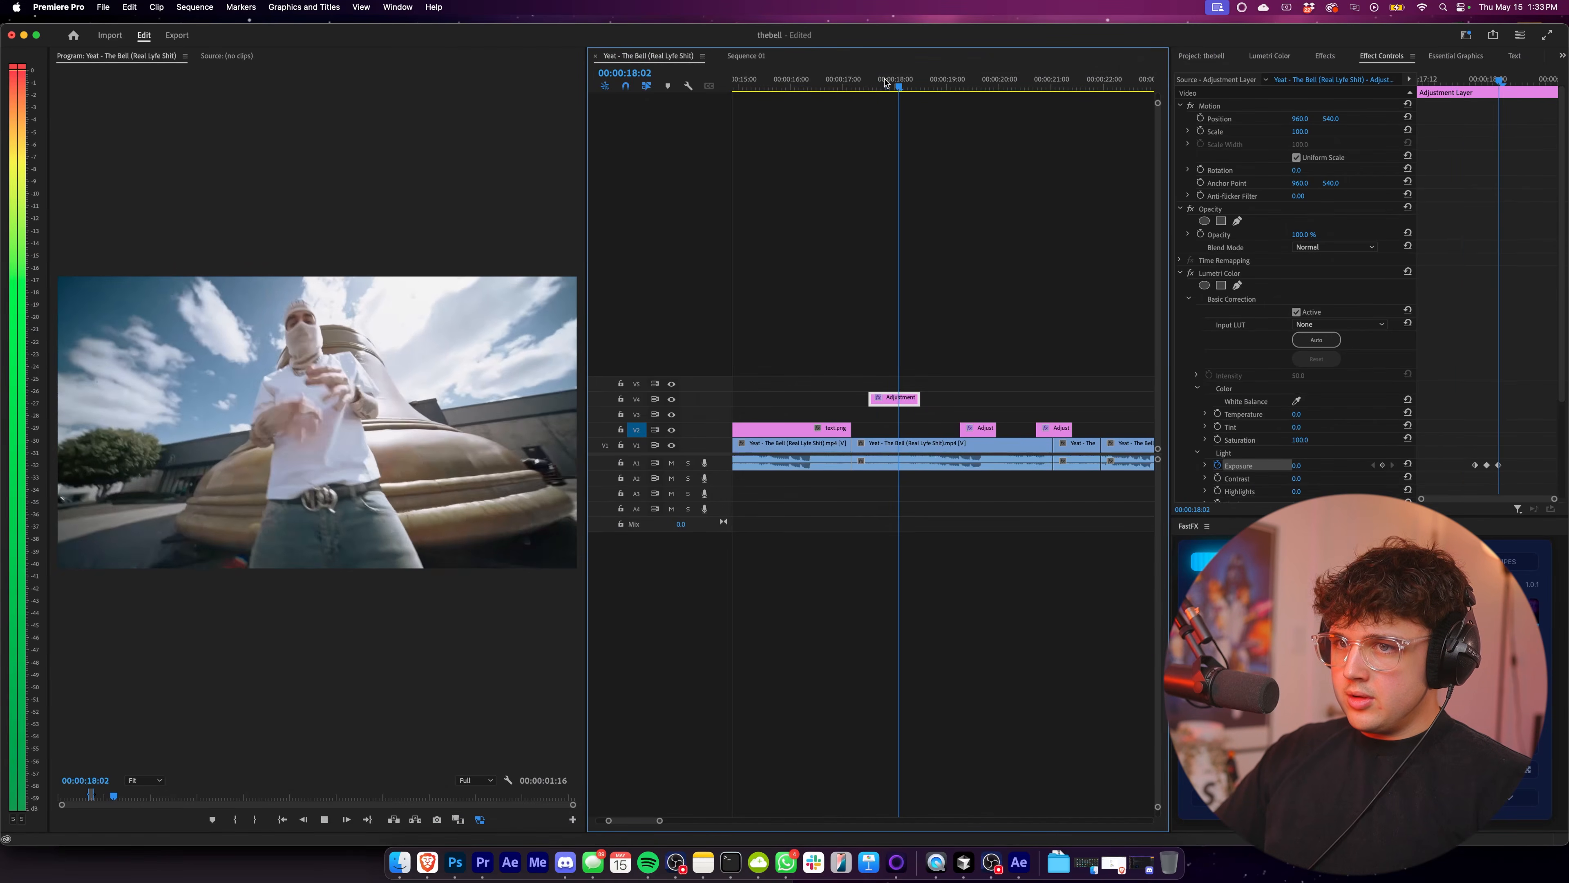
{"action": "key", "text": "space"}
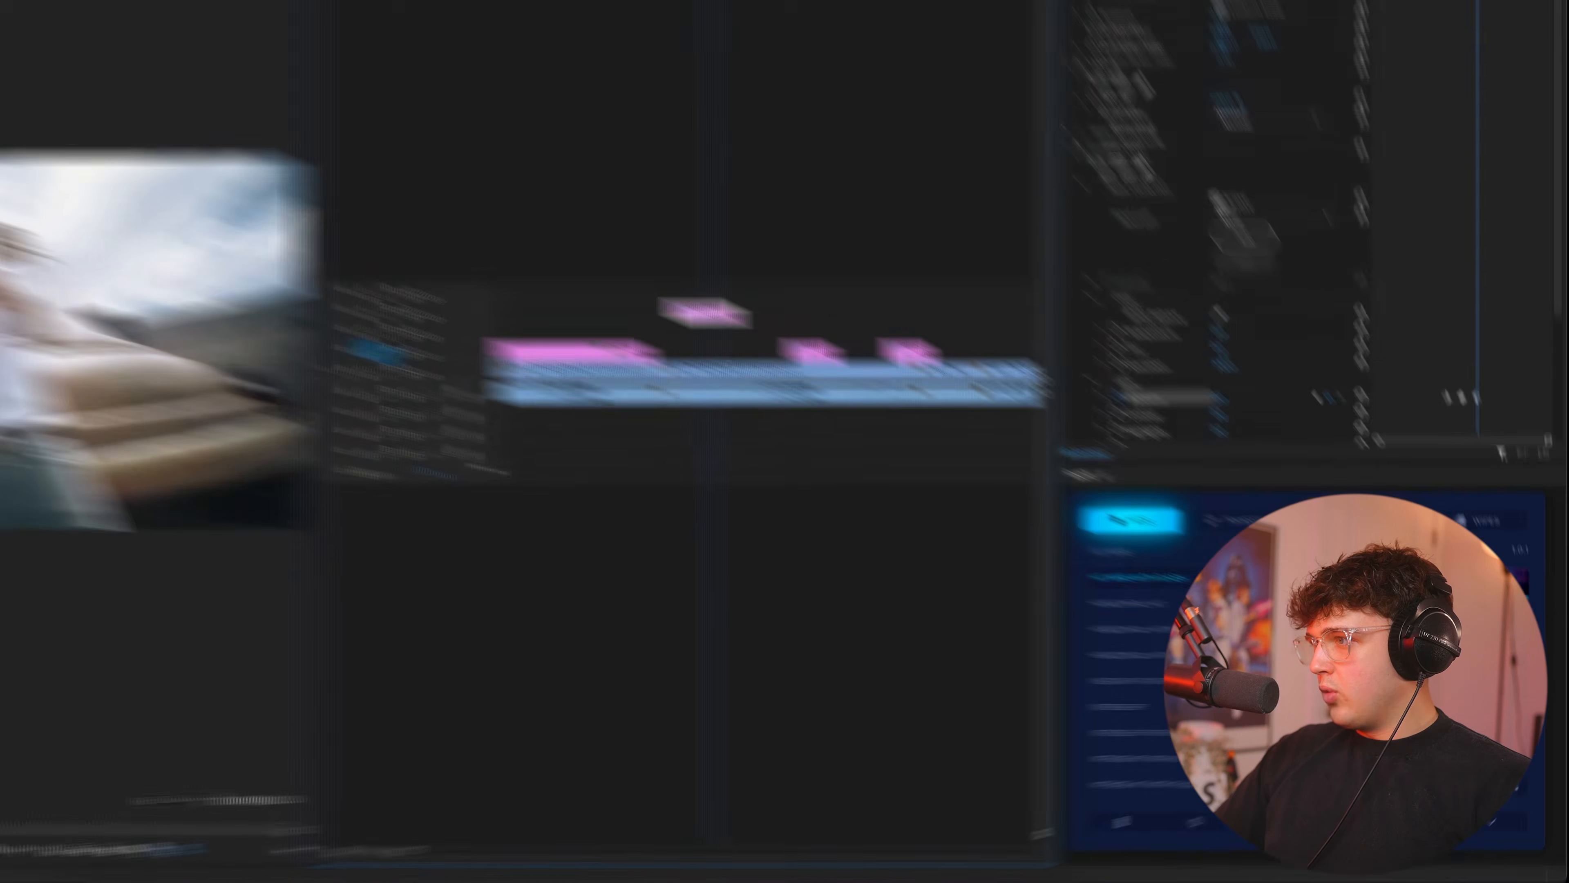
Try spreading the outer Exposure keyframes by one frame each and giving the keyframe at 00:00:17:22 a value of -3.0.
{"action": "left_click_drag", "start_coordinate": [1499, 81], "coordinate": [1487, 81]}
{"action": "left_click_drag", "start_coordinate": [1475, 467], "coordinate": [1469, 468]}
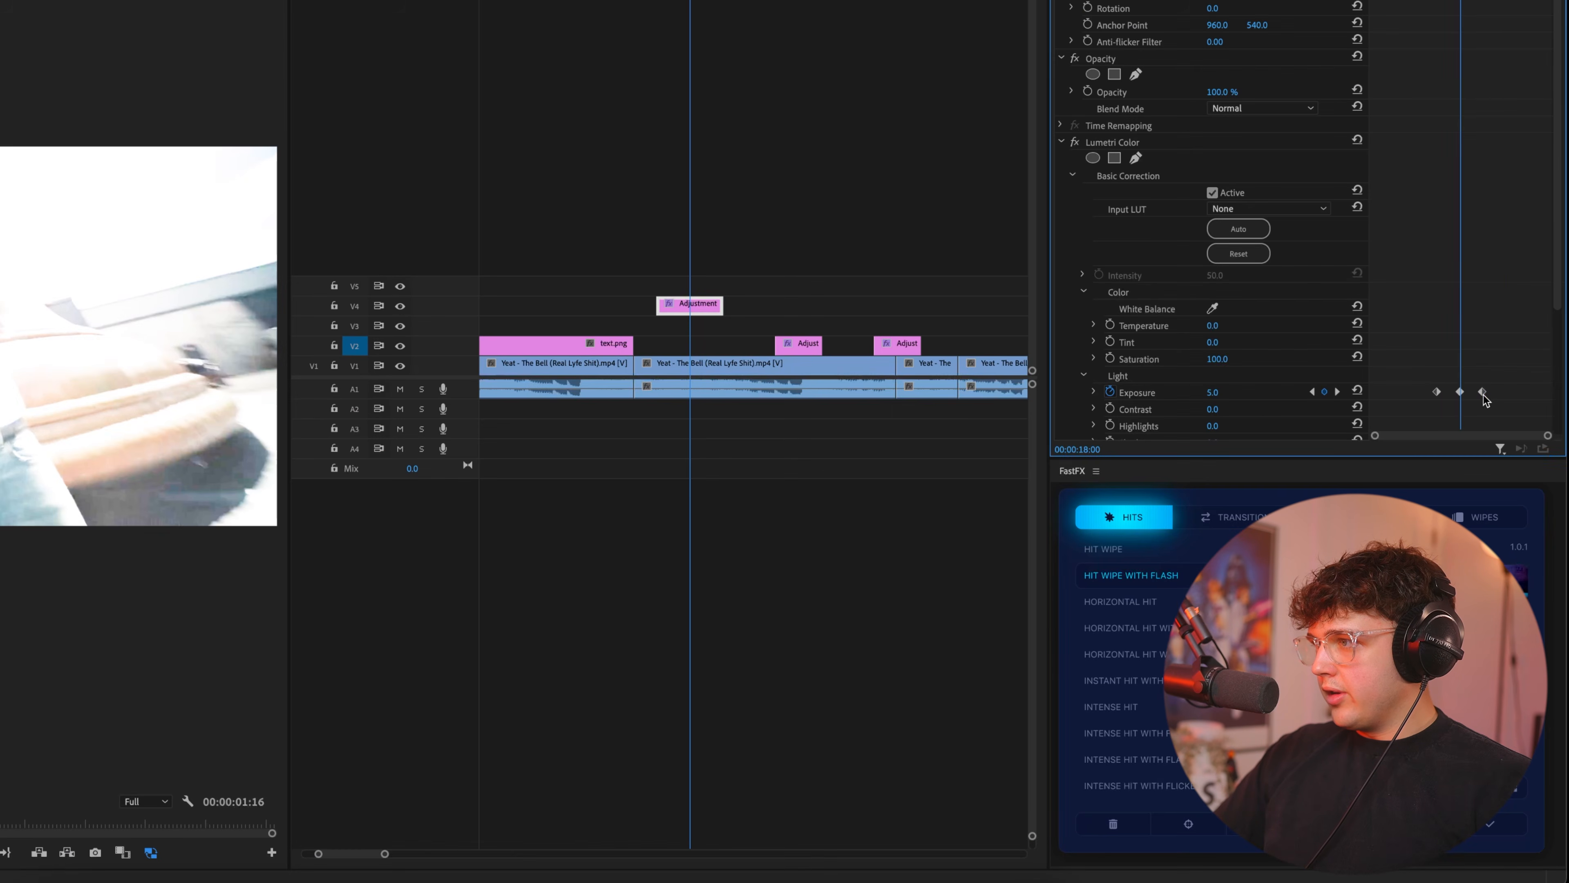
{"action": "key", "text": "Left"}
{"action": "key", "text": "Left"}
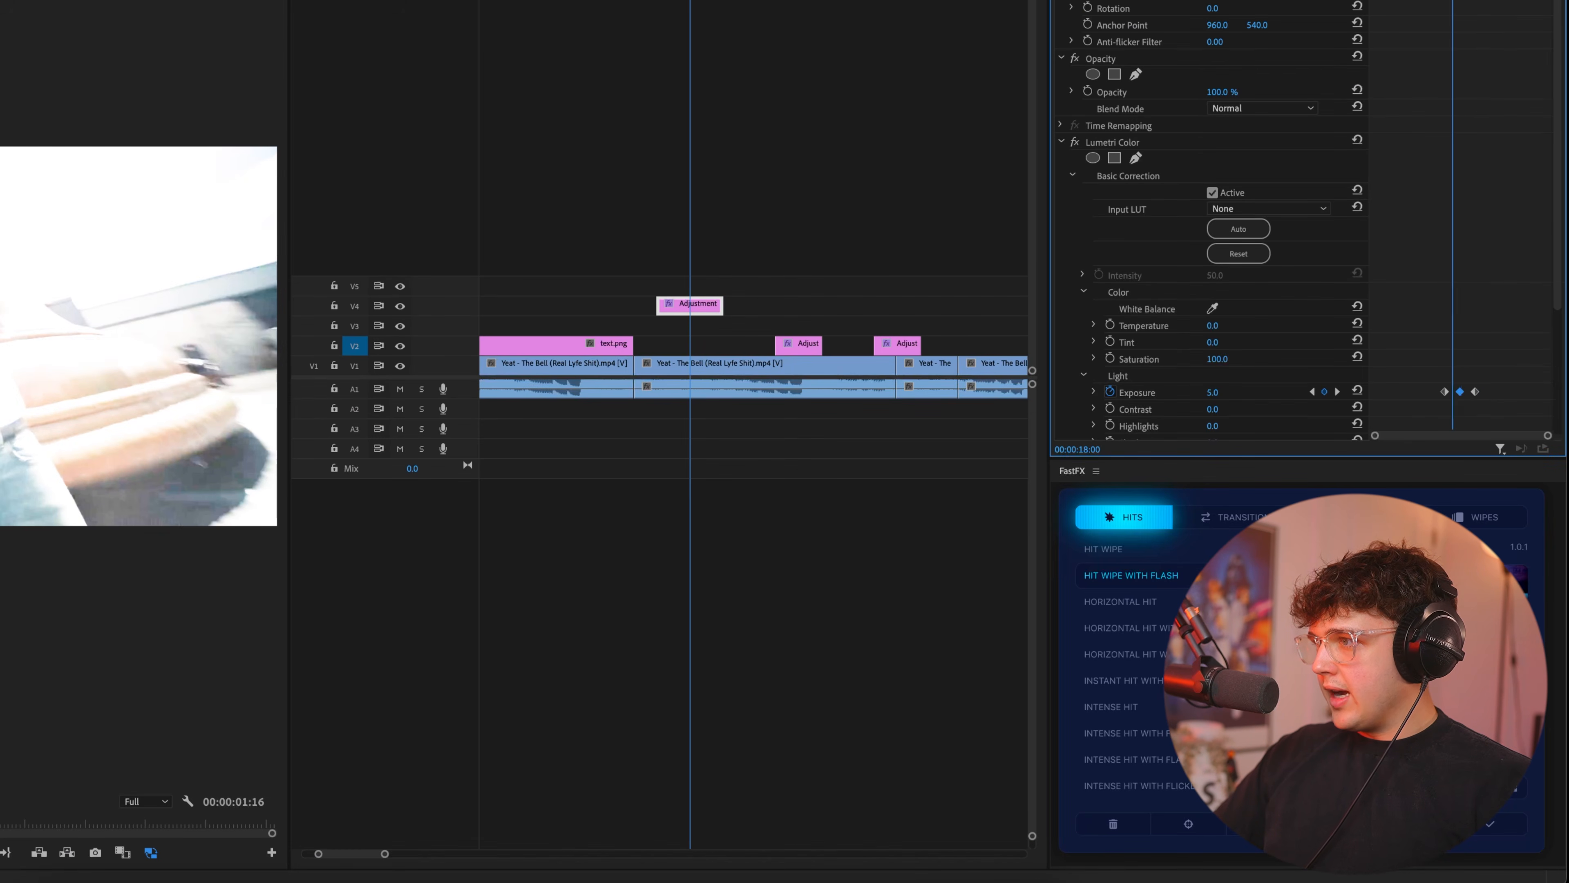
{"action": "type", "text": "-3"}
{"action": "key", "text": "Return"}
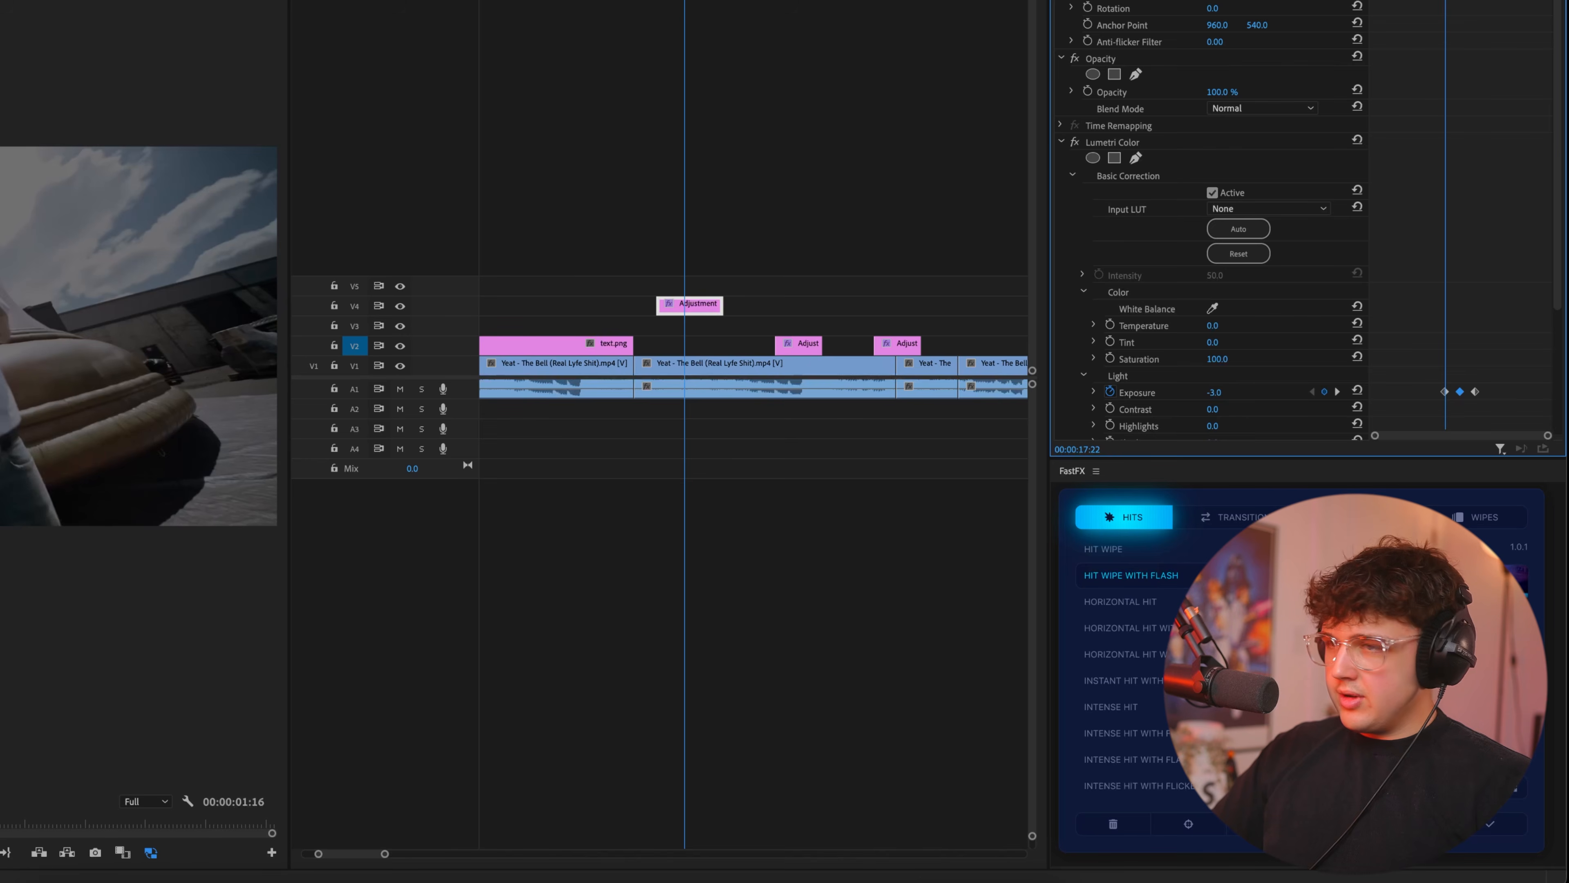
{"action": "key", "text": "super+z"}
Move the outer zero-exposure keyframes away from the central peak, to about 00:00:17:19 and 00:00:18:05.
{"action": "key", "text": "Left"}
{"action": "key", "text": "Right"}
{"action": "key", "text": "Right"}
{"action": "key", "text": "Right"}
{"action": "key", "text": "Left"}
{"action": "key", "text": "Left"}
{"action": "key", "text": "Left"}
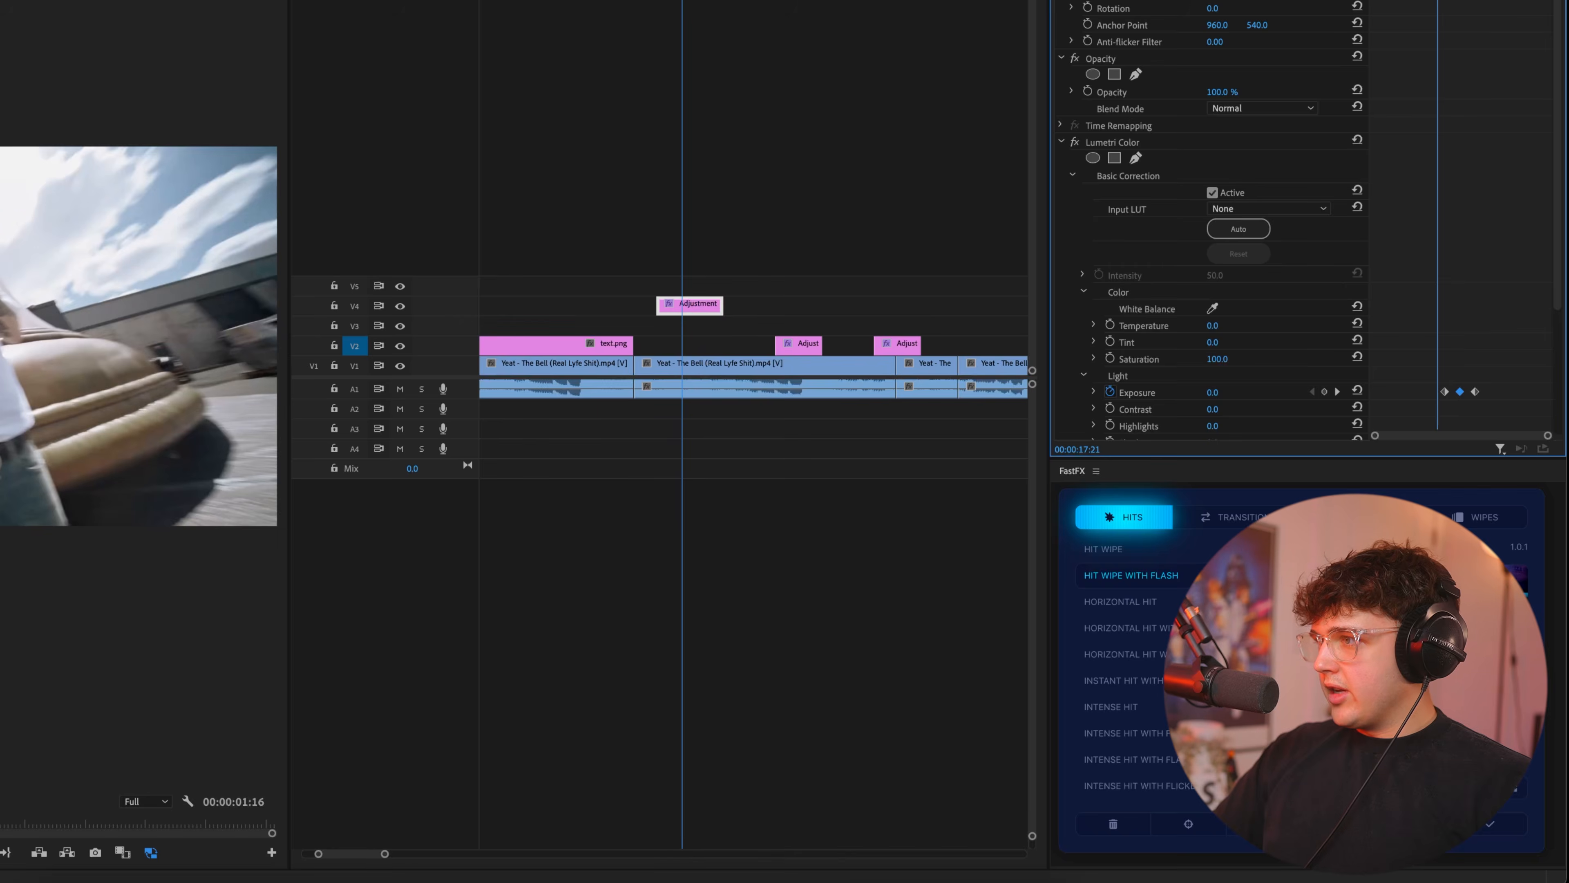
{"action": "key", "text": "Right"}
{"action": "key", "text": "Right"}
{"action": "key", "text": "Right"}
{"action": "left_click_drag", "start_coordinate": [1441, 396], "coordinate": [1494, 391]}
Copy the 5.0 Exposure keyframe at 00:00:18:00 and paste it at 00:00:17:21 and 00:00:18:03.
{"action": "key", "text": "Left"}
{"action": "key", "text": "Left"}
{"action": "key", "text": "Left"}
{"action": "key", "text": "super+c"}
{"action": "key", "text": "super+v"}
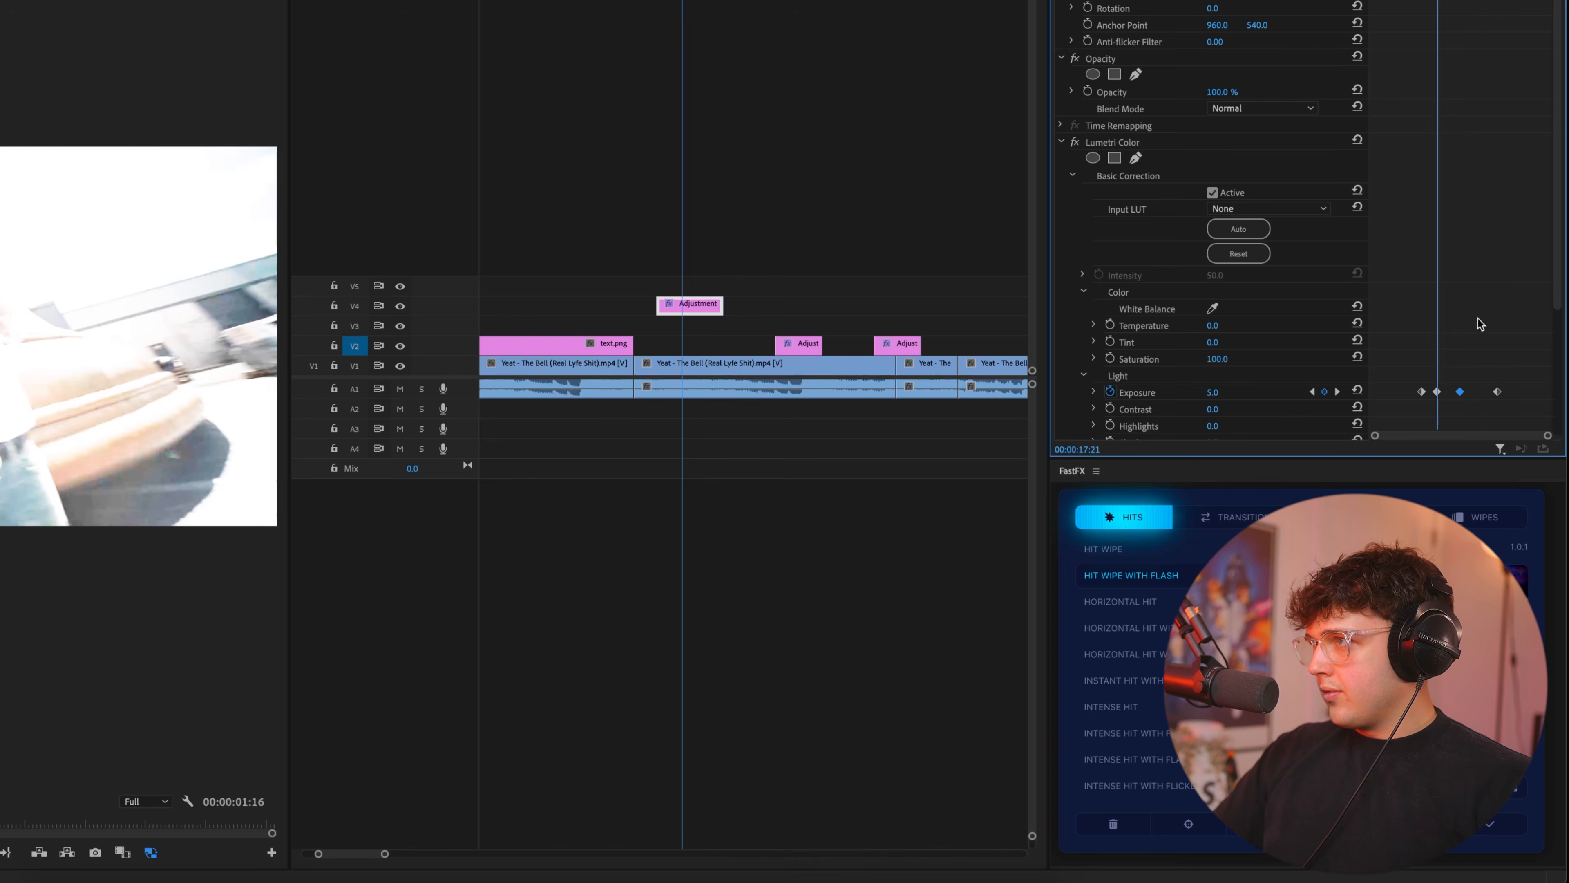
{"action": "key", "text": "Right"}
{"action": "key", "text": "Right"}
{"action": "key", "text": "Right"}
{"action": "key", "text": "Right"}
{"action": "key", "text": "Right"}
{"action": "key", "text": "Right"}
{"action": "key", "text": "super+v"}
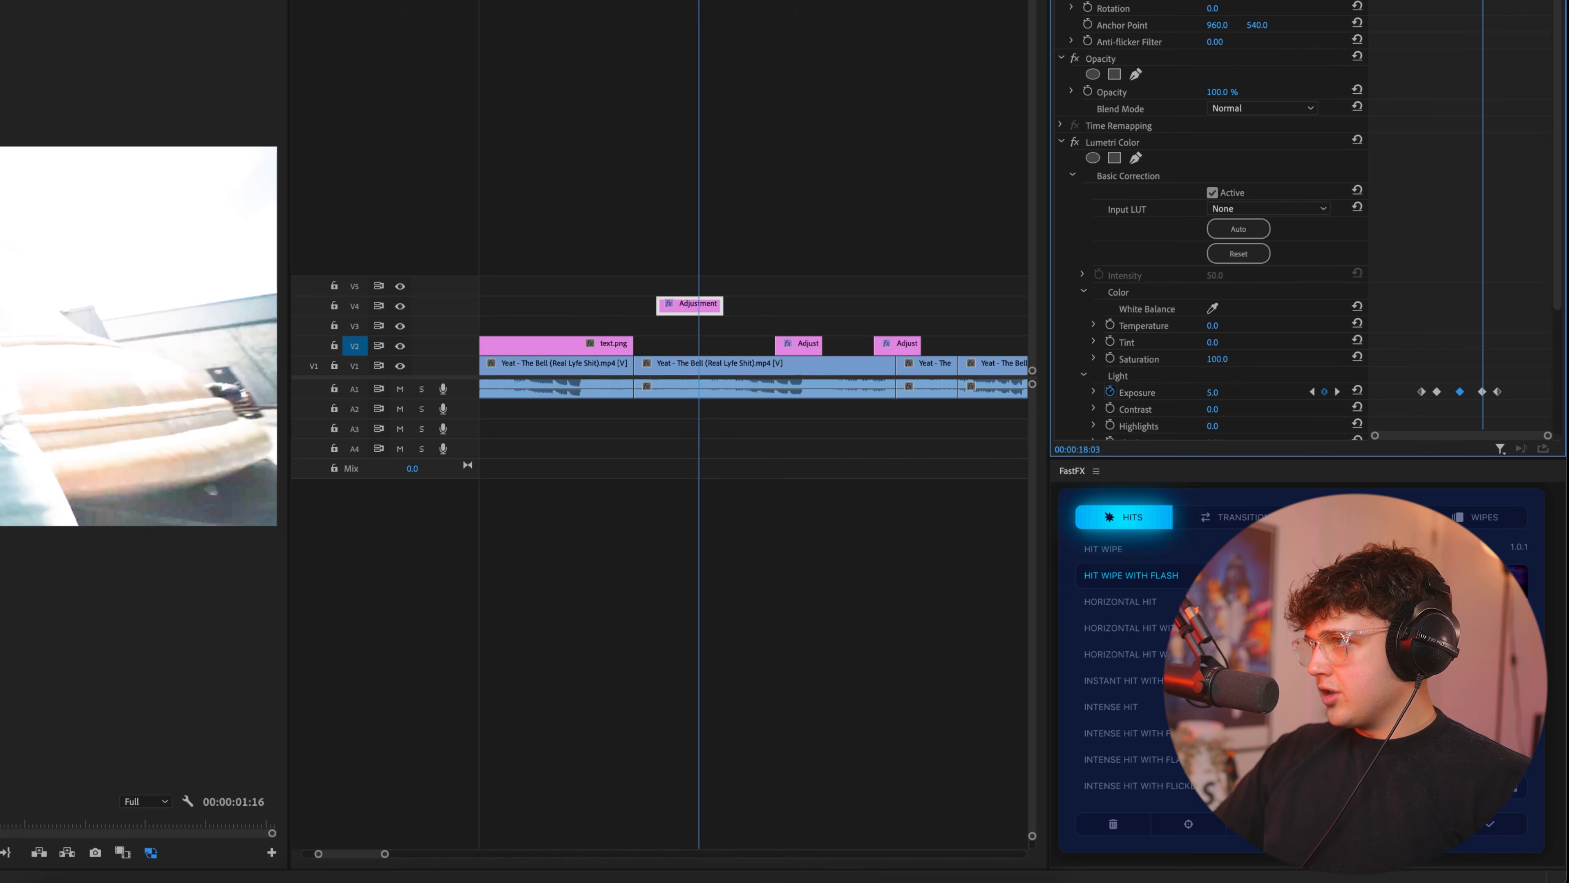
Copy the last zero-exposure keyframe to one frame before and after the central peak, and play back the repeated flashes.
{"action": "key", "text": "Left"}
{"action": "key", "text": "Left"}
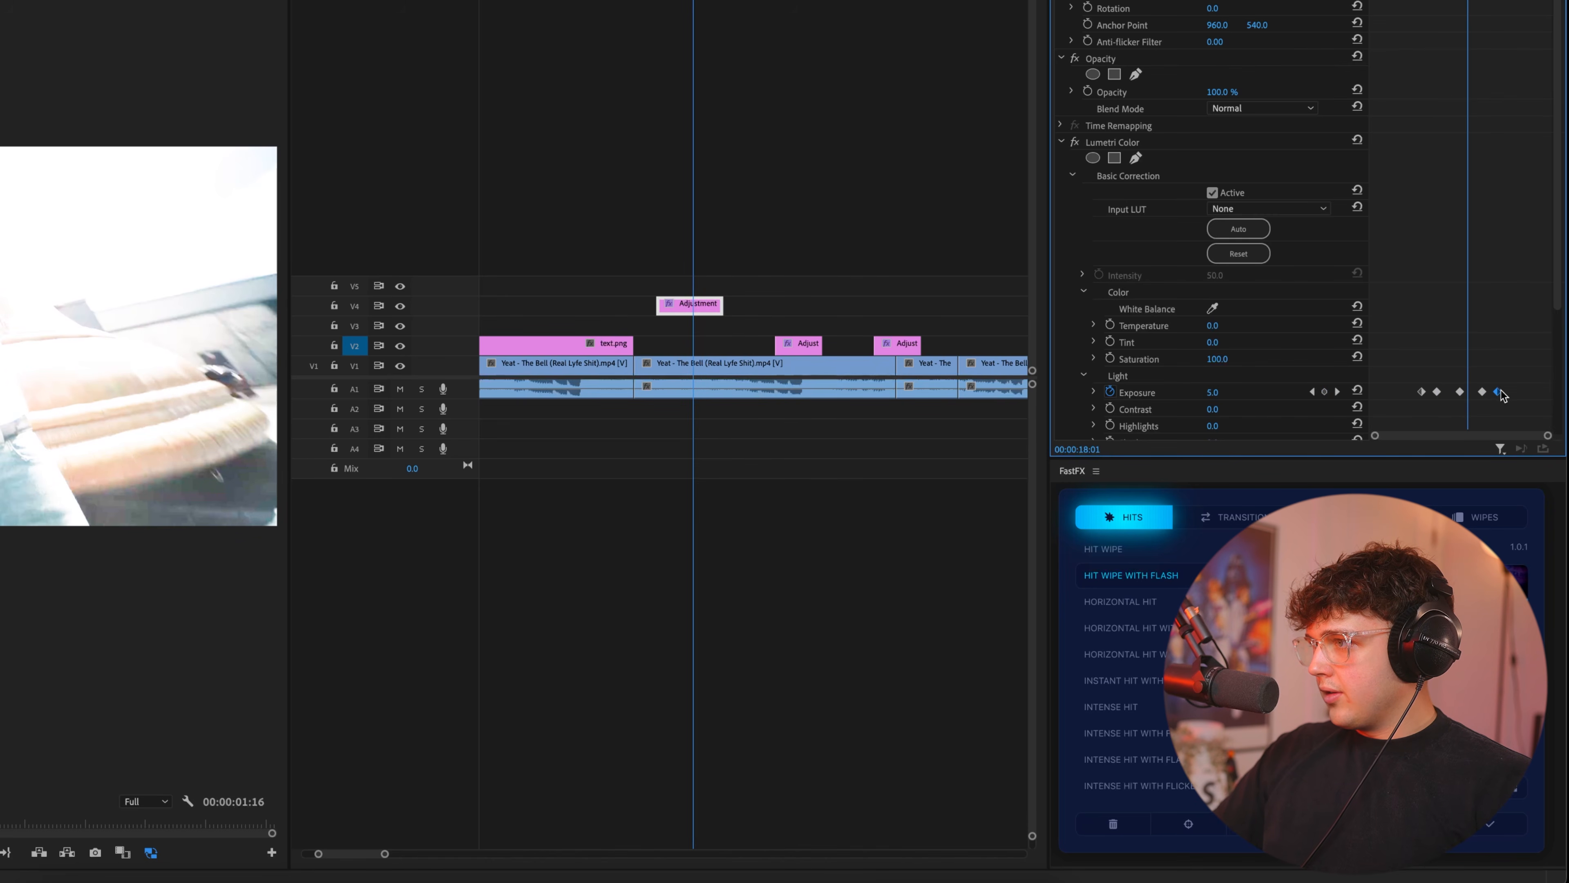
{"action": "key", "text": "space"}
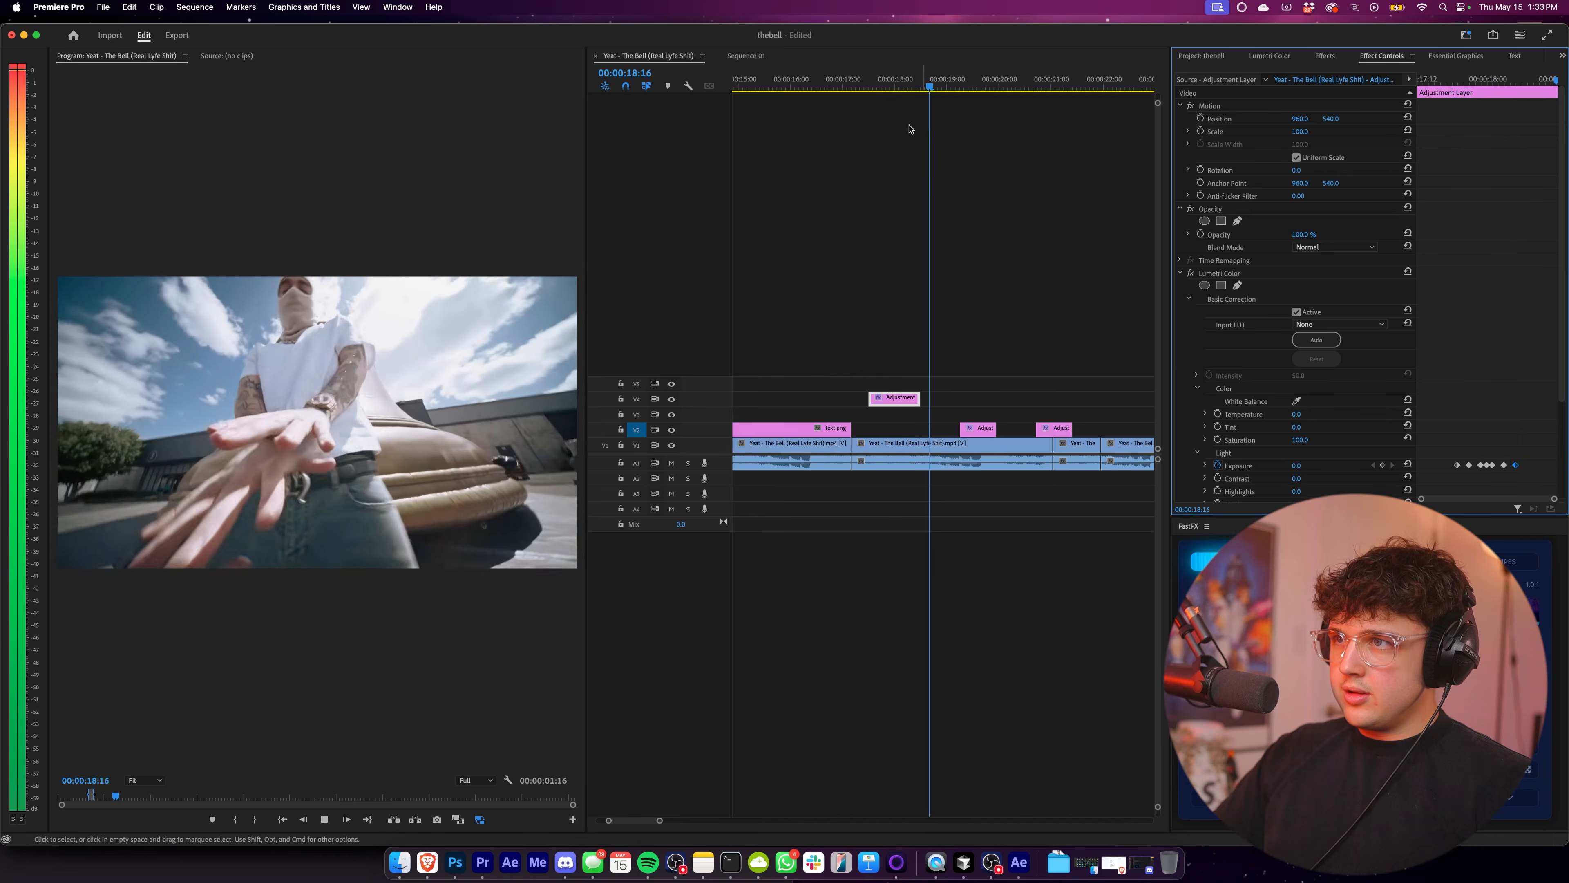
{"action": "key", "text": "space"}
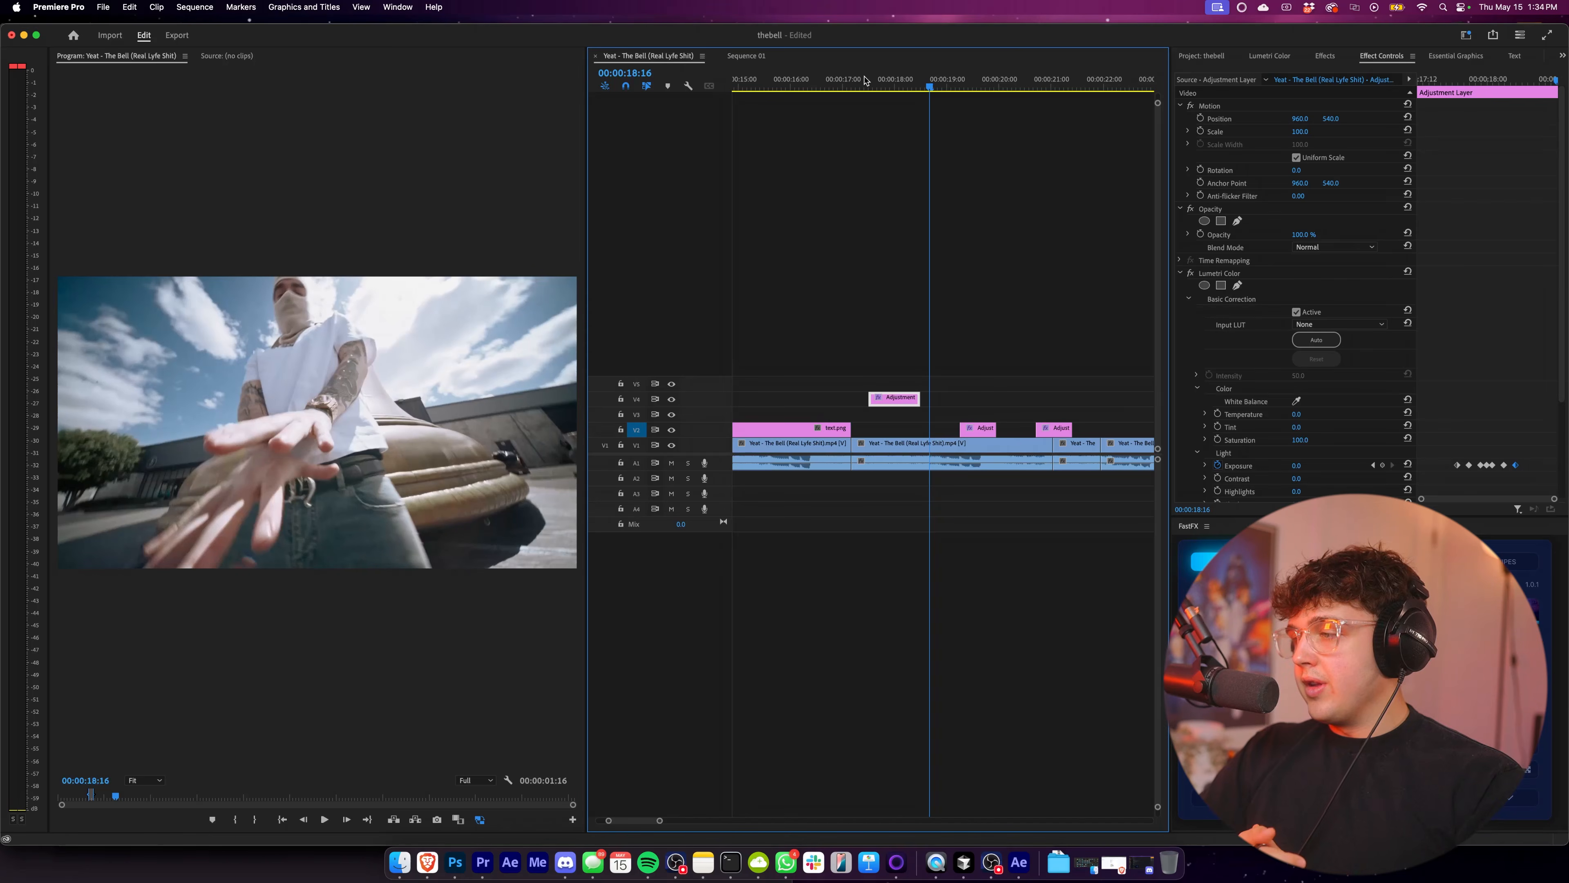